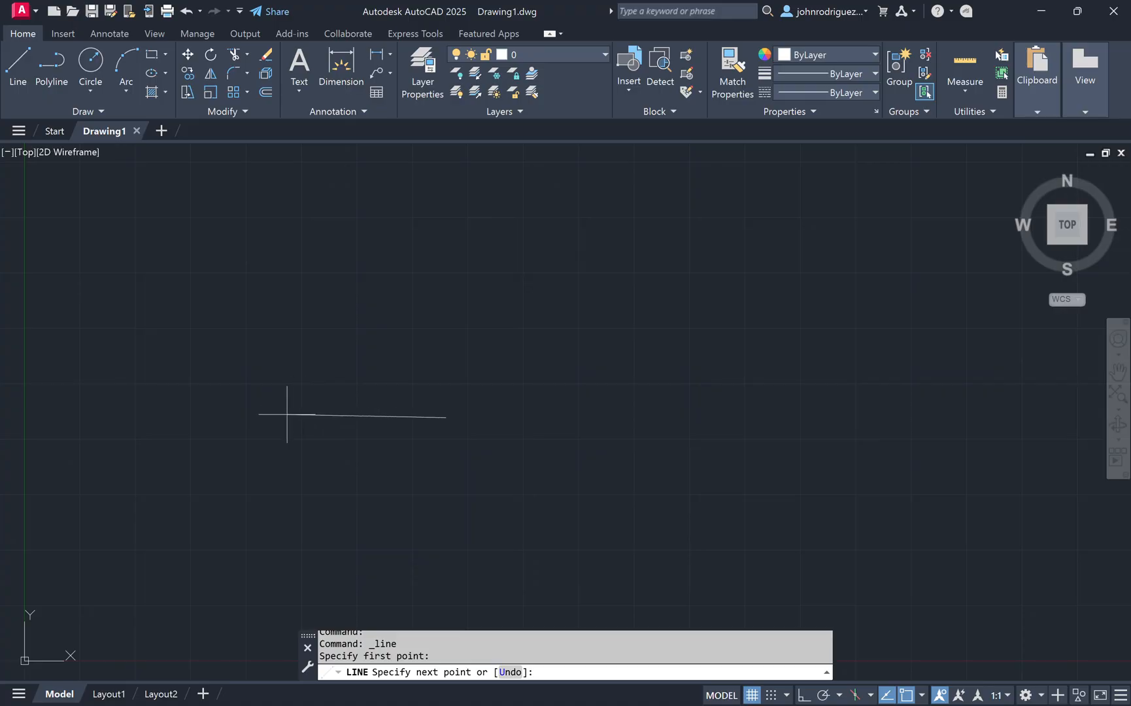
Step: Turn on Ortho and finish a horizontal line segment 30/16 long
key(F8)
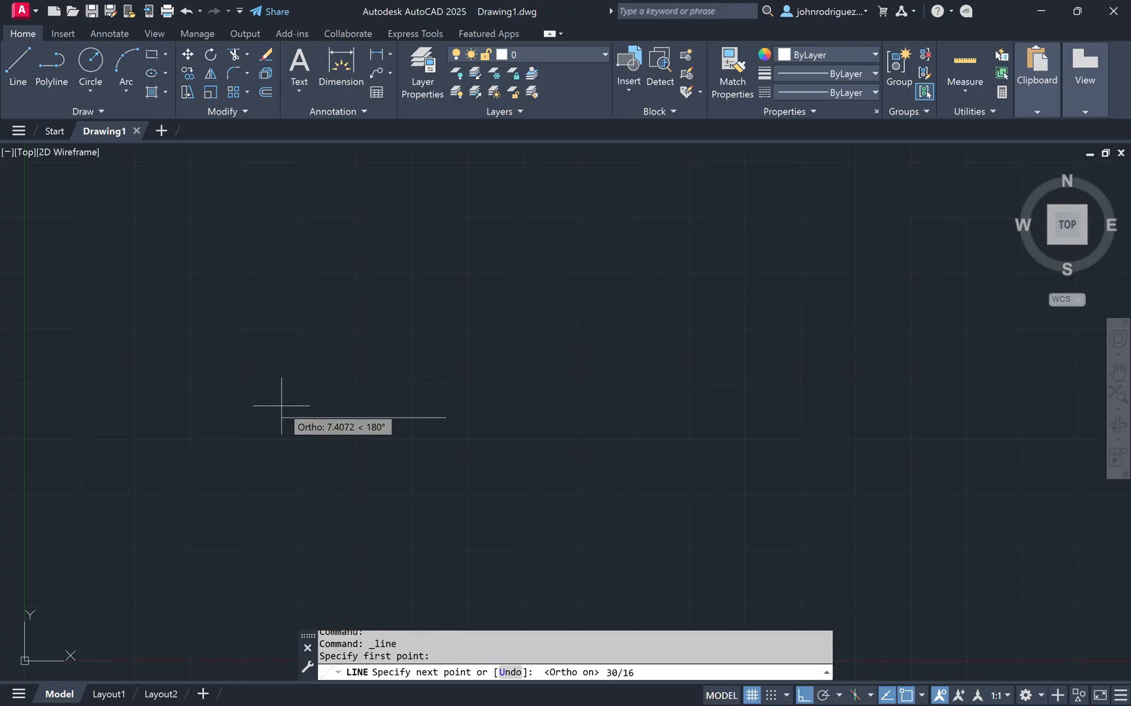
key(Return)
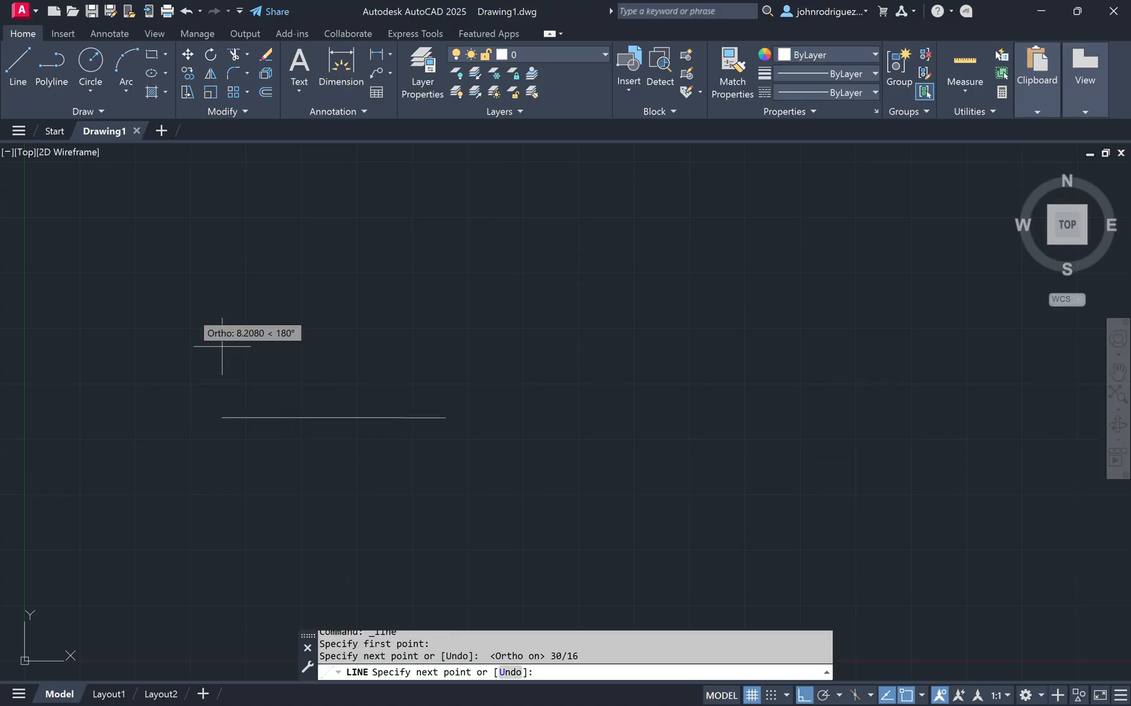
scroll(340, 335, up, 8)
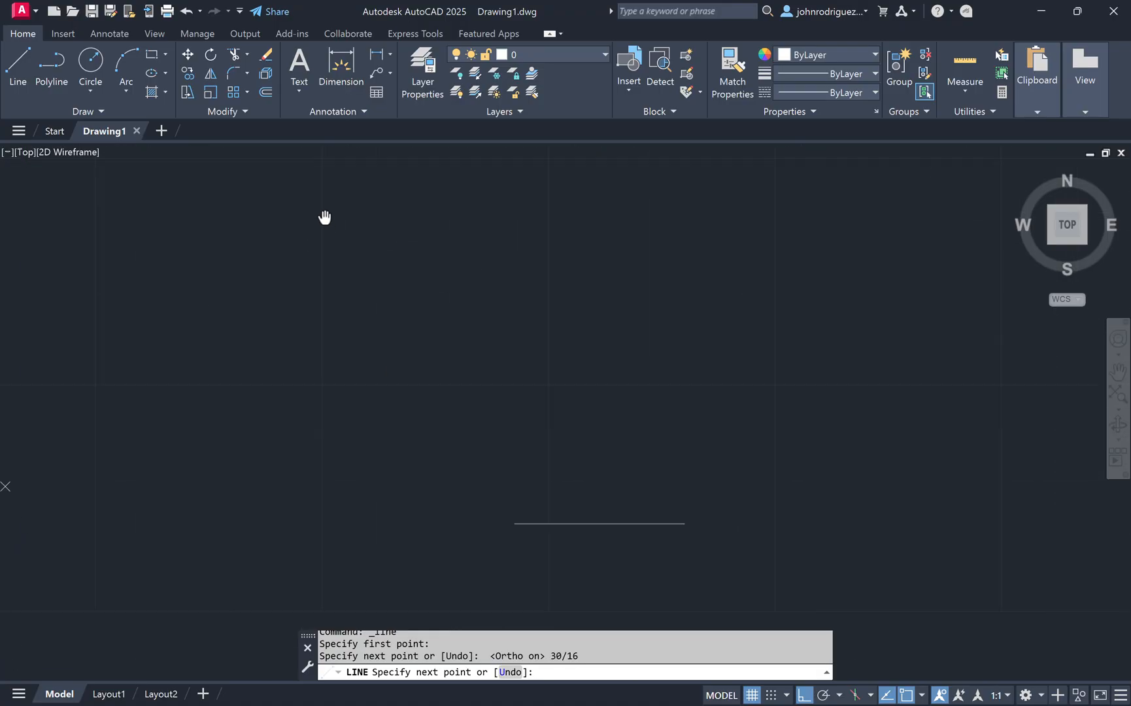
Step: Continue the line with a 3/4 segment in the same direction and end the Line command
text(3/4)
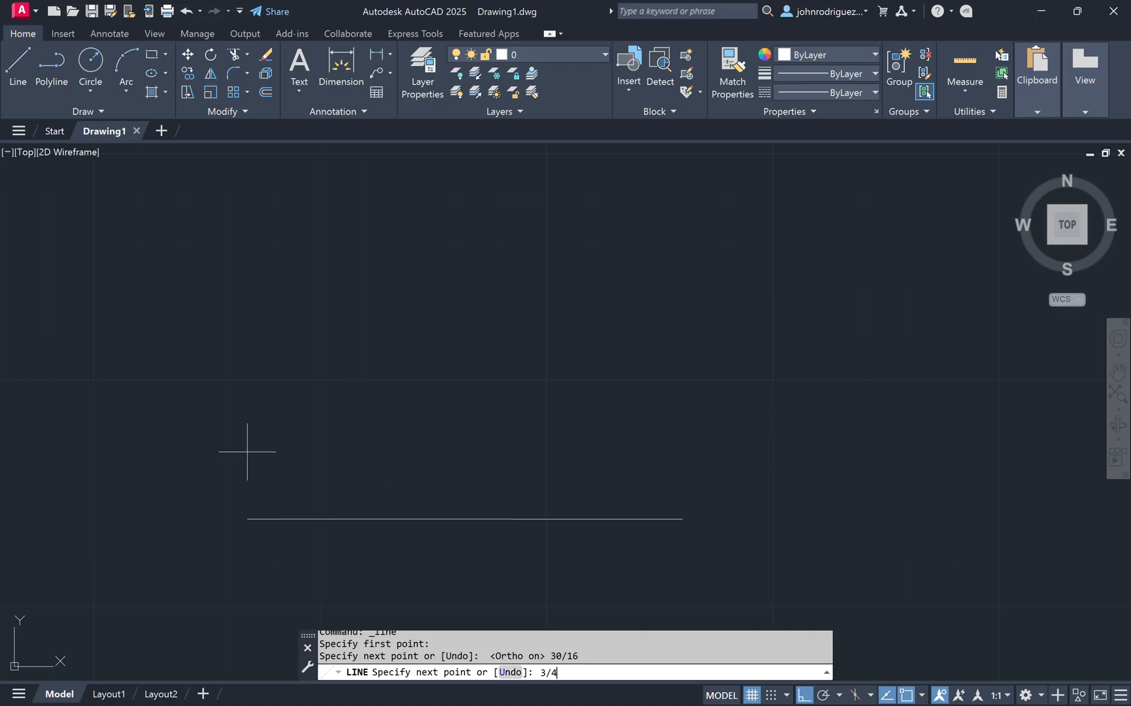
key(Return)
key(Escape)
Step: Stretch the long segment's endpoint onto the far end of the short 3/4 segment
drag(514, 558, 382, 473)
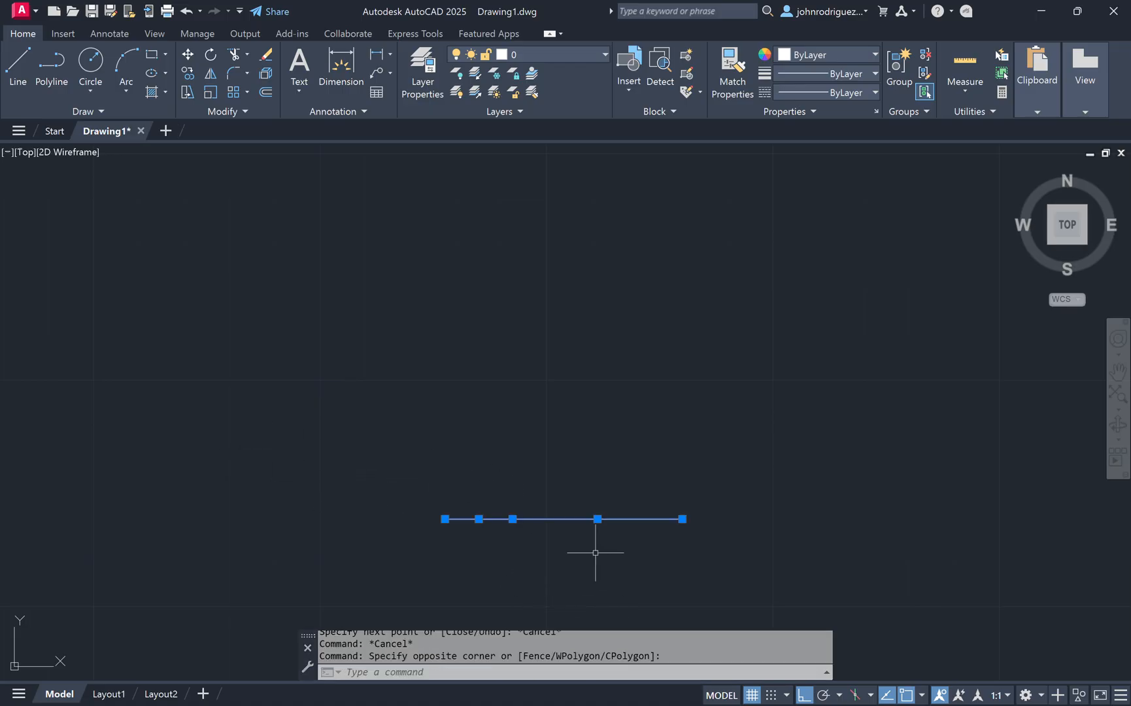
key(Escape)
middle_drag(648, 592, 554, 487)
scroll(525, 449, up, 2)
click(391, 388)
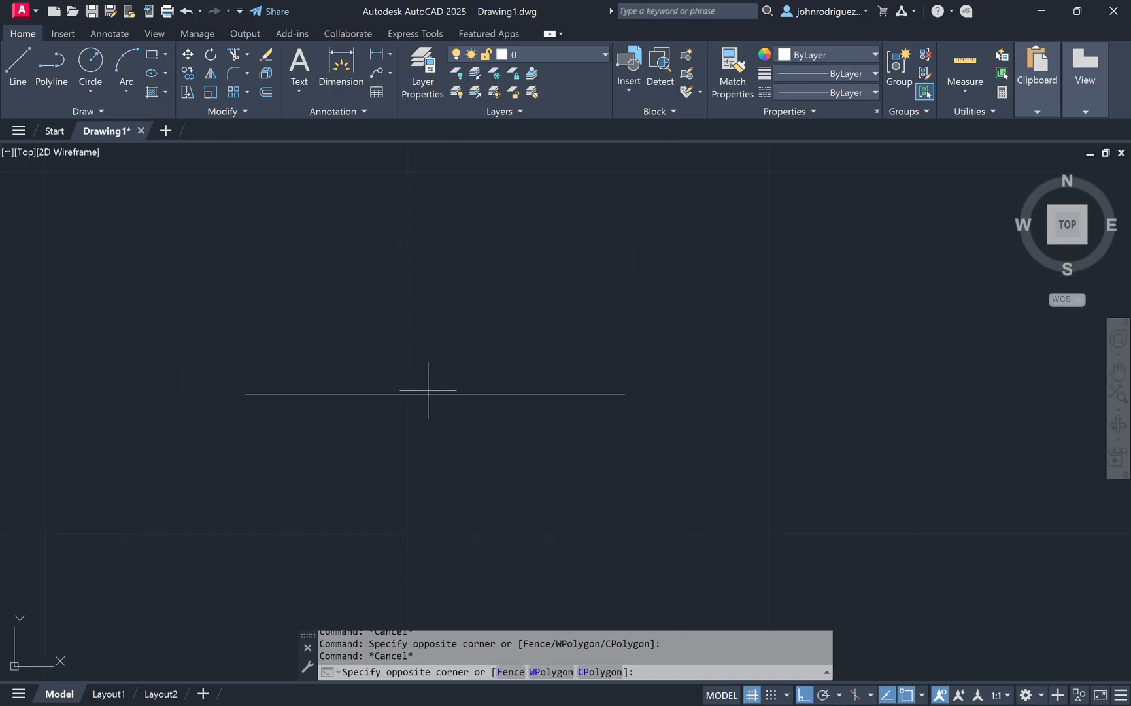
click(429, 403)
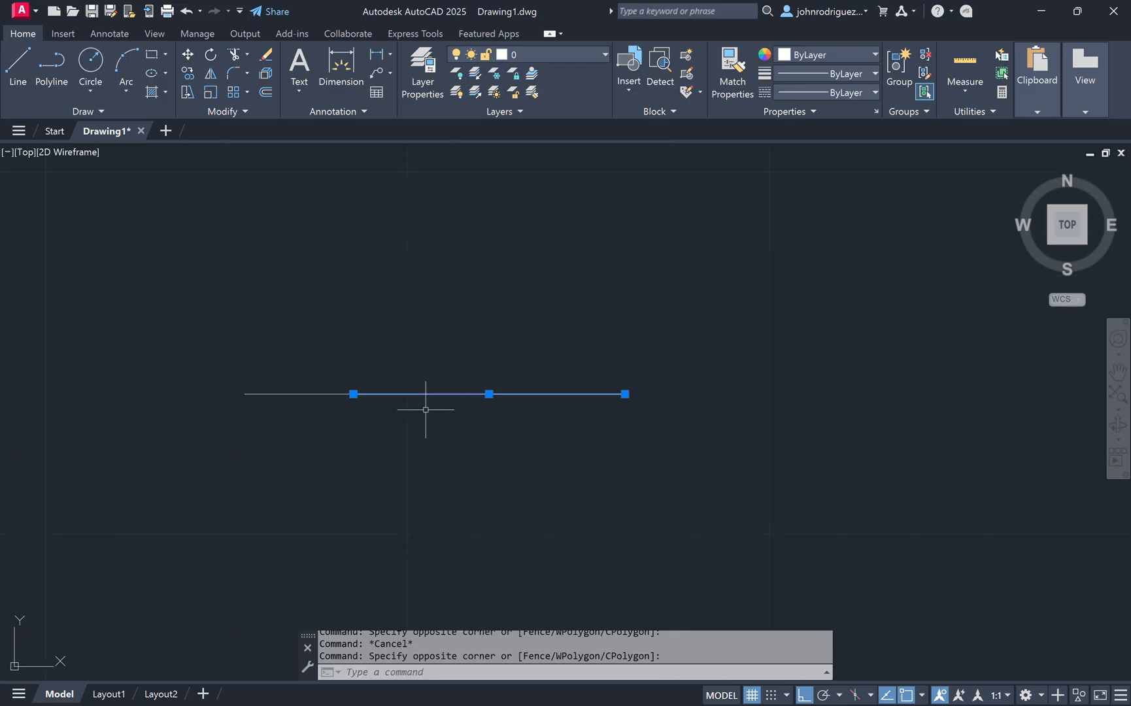
click(353, 394)
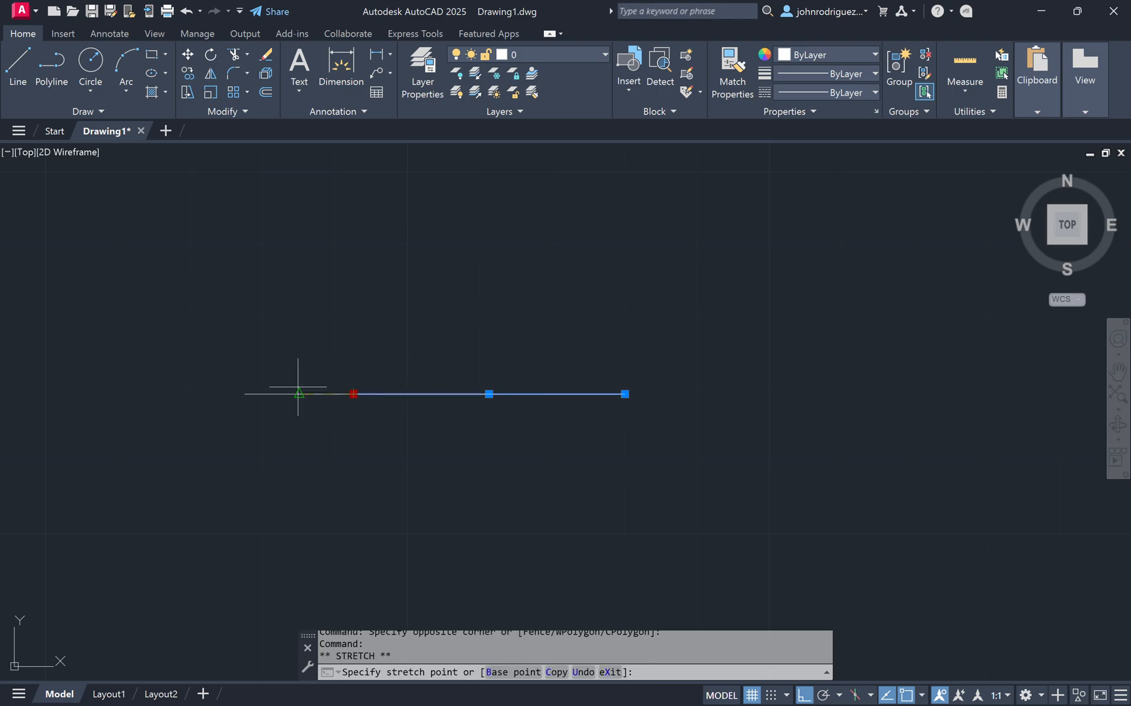
click(244, 394)
key(Escape)
key(Escape)
Step: Erase the short overlapping segment
click(190, 320)
click(432, 495)
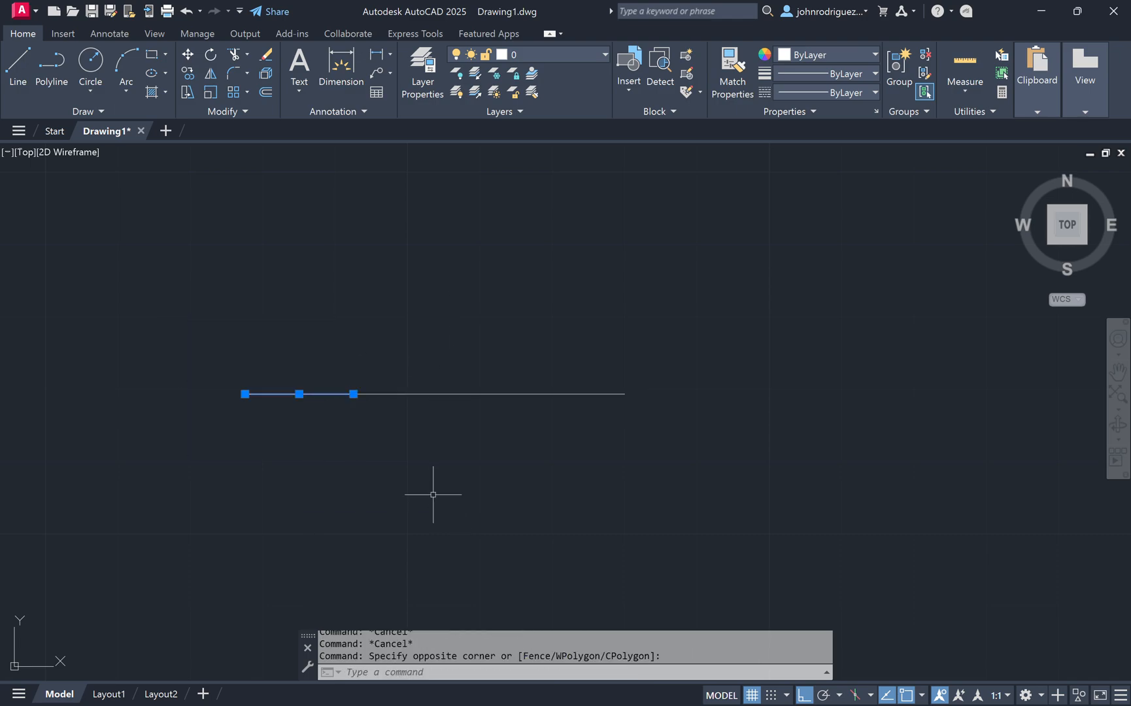
text(e)
key(Return)
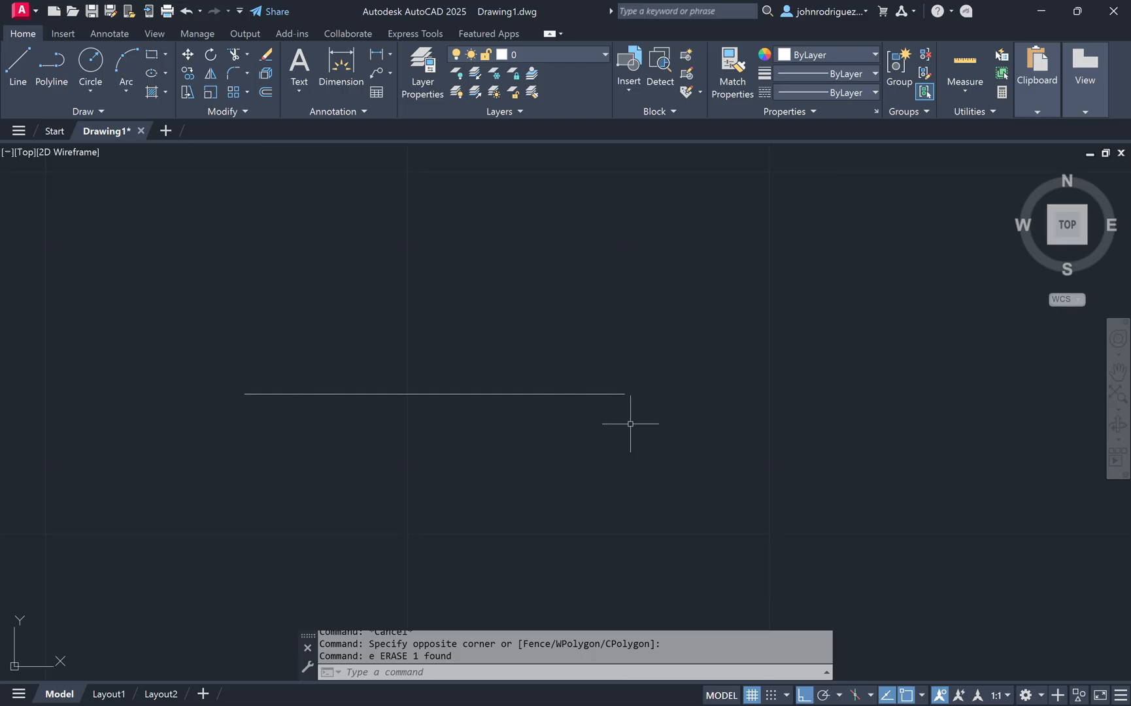
Step: Draw a 2-7/16 line continuing from the right end of the horizontal line
text(l)
key(Return)
click(625, 394)
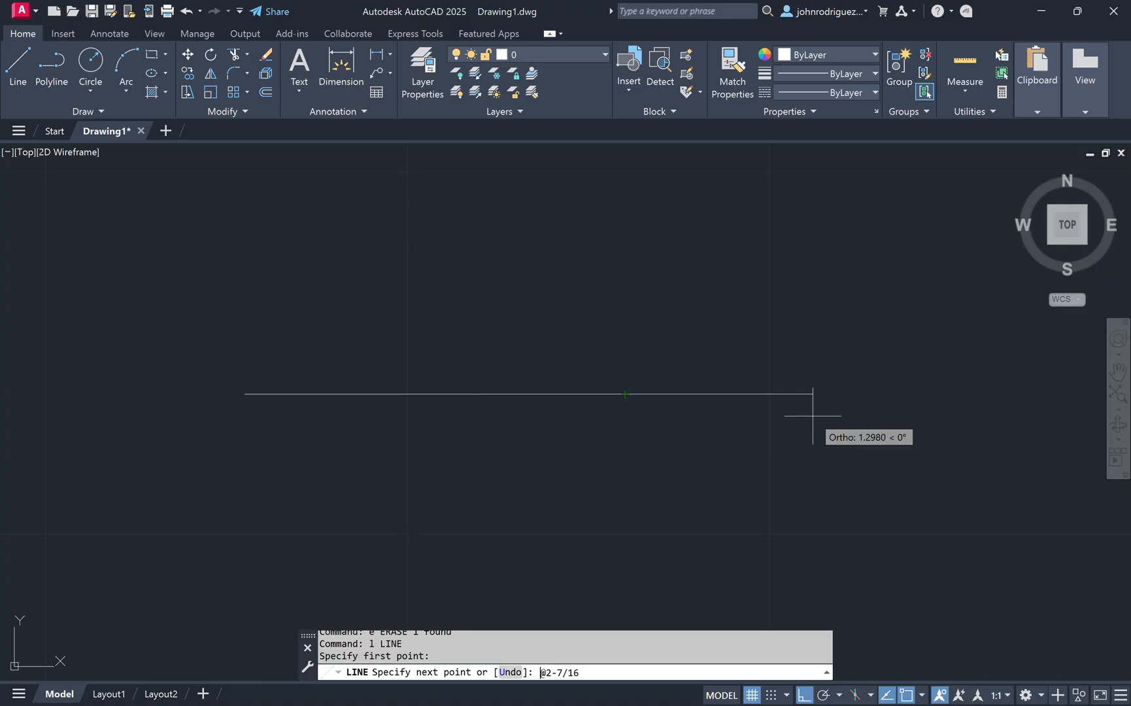
text(2-7/16)
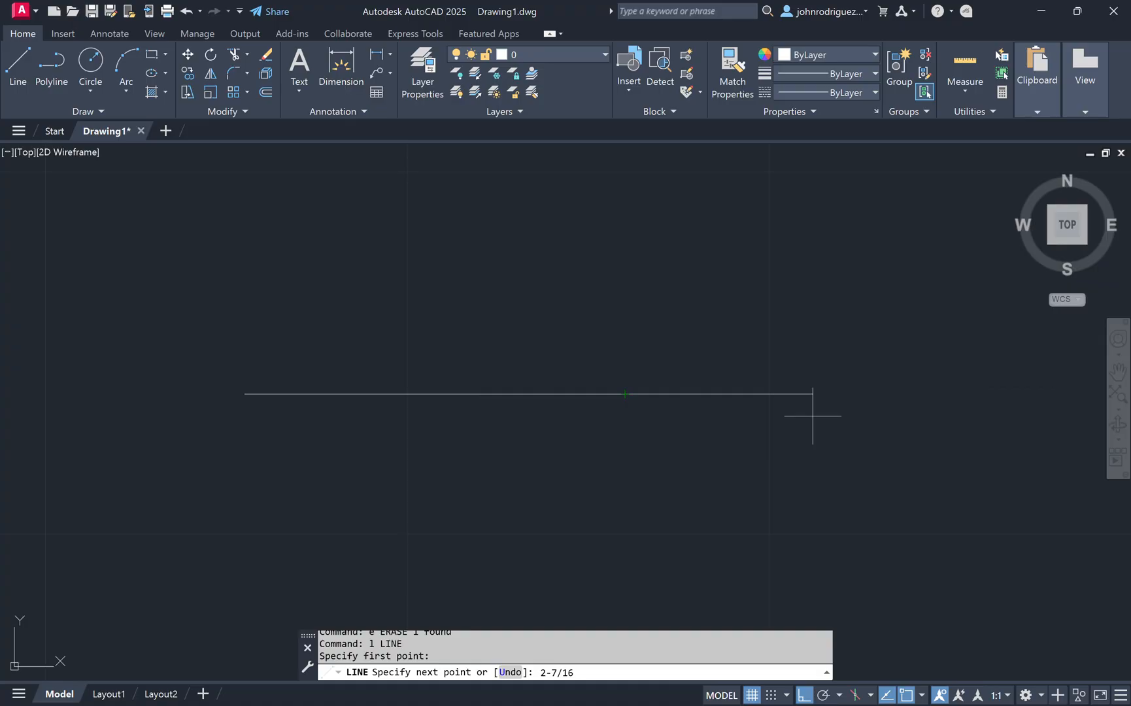
key(Return)
key(Escape)
Step: Rotate the new line -30 degrees about its left endpoint
click(896, 449)
click(796, 359)
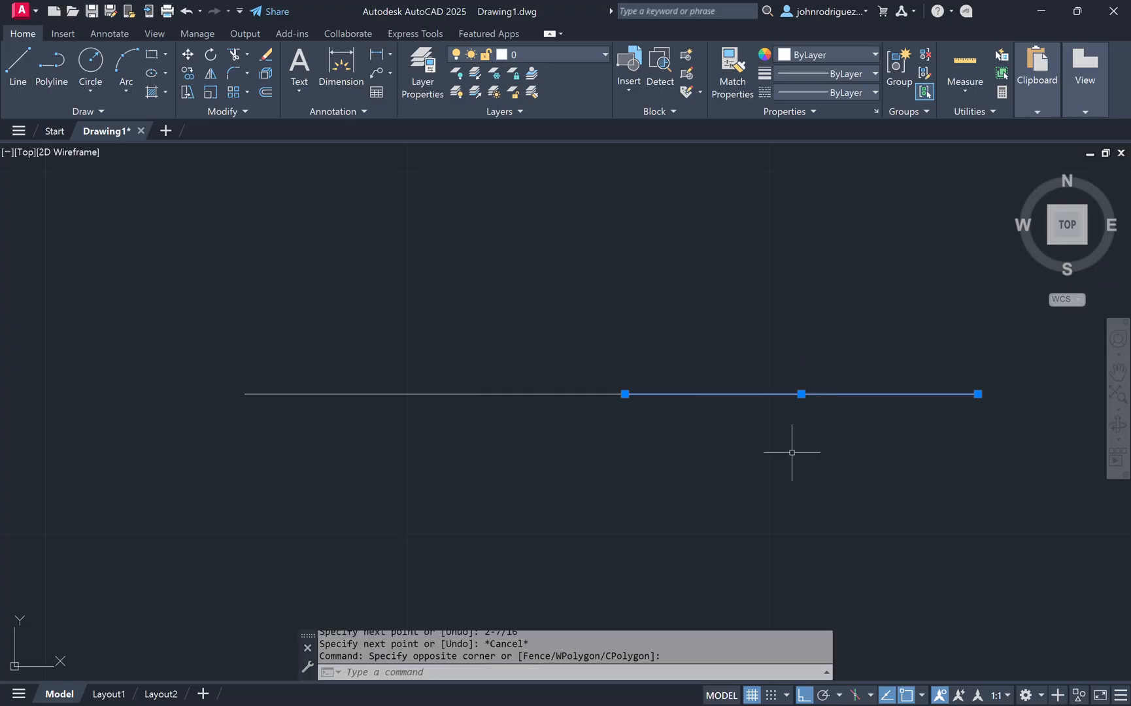
text(ro)
key(Return)
click(626, 393)
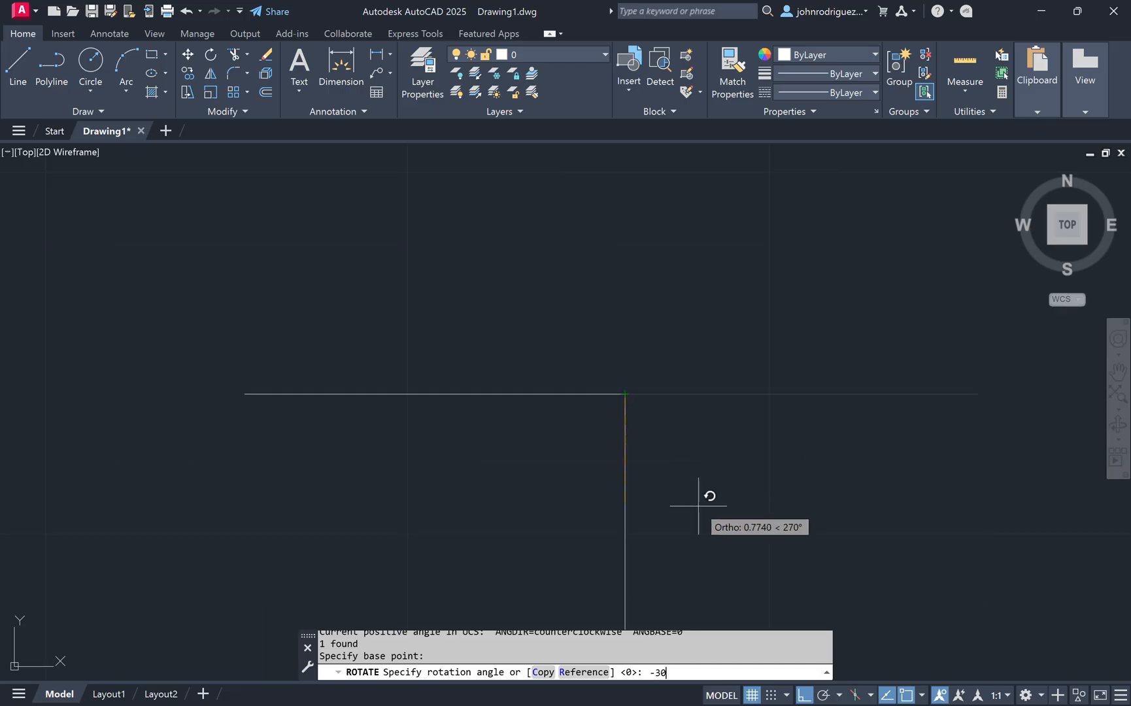
text(-30)
key(Return)
Step: Offset the sloped line and the horizontal line 3/16 downward
scroll(762, 438, down, 2)
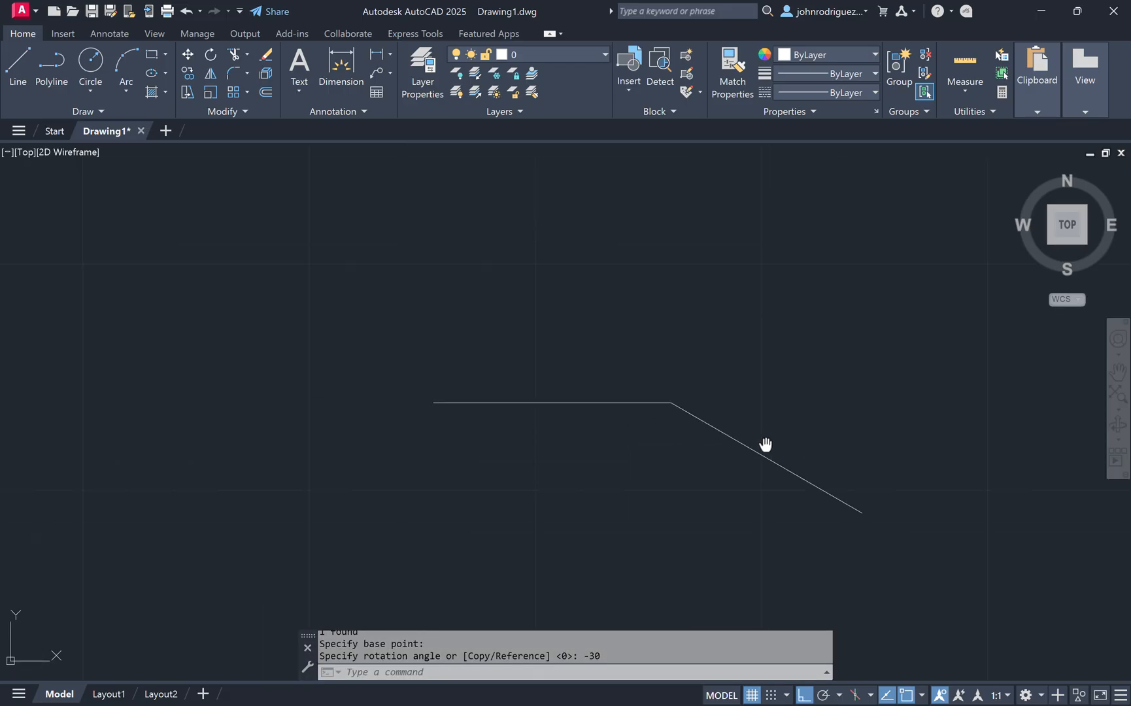
middle_drag(765, 445, 692, 429)
text(o)
key(Return)
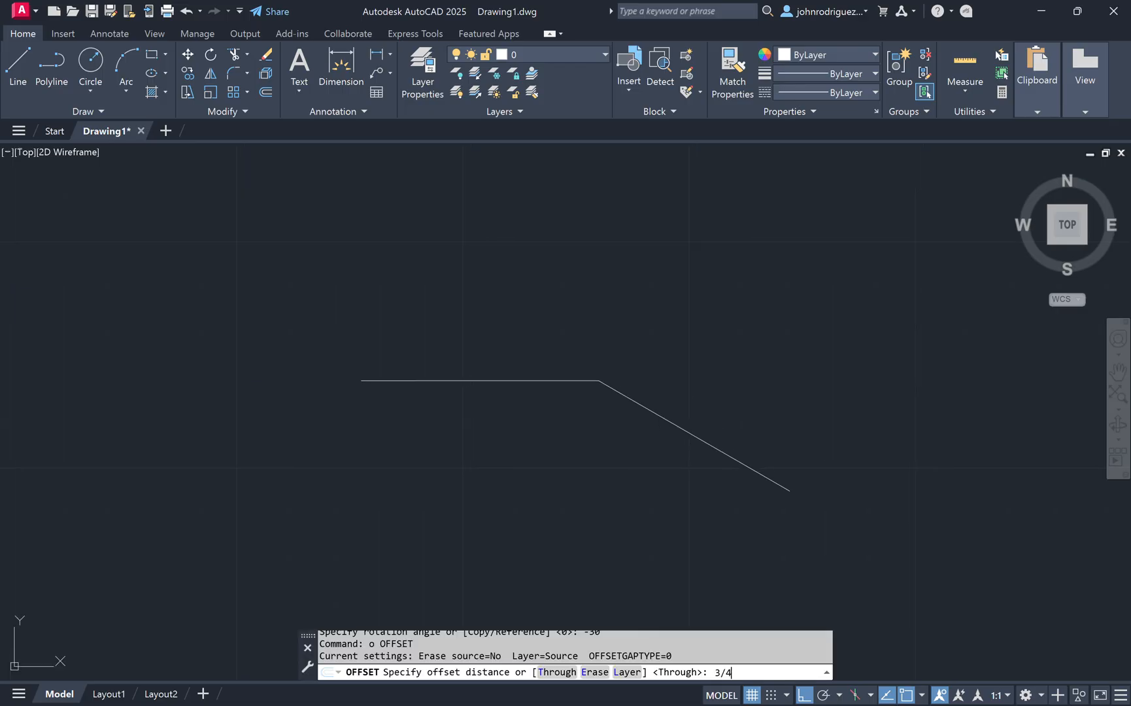
key(Return)
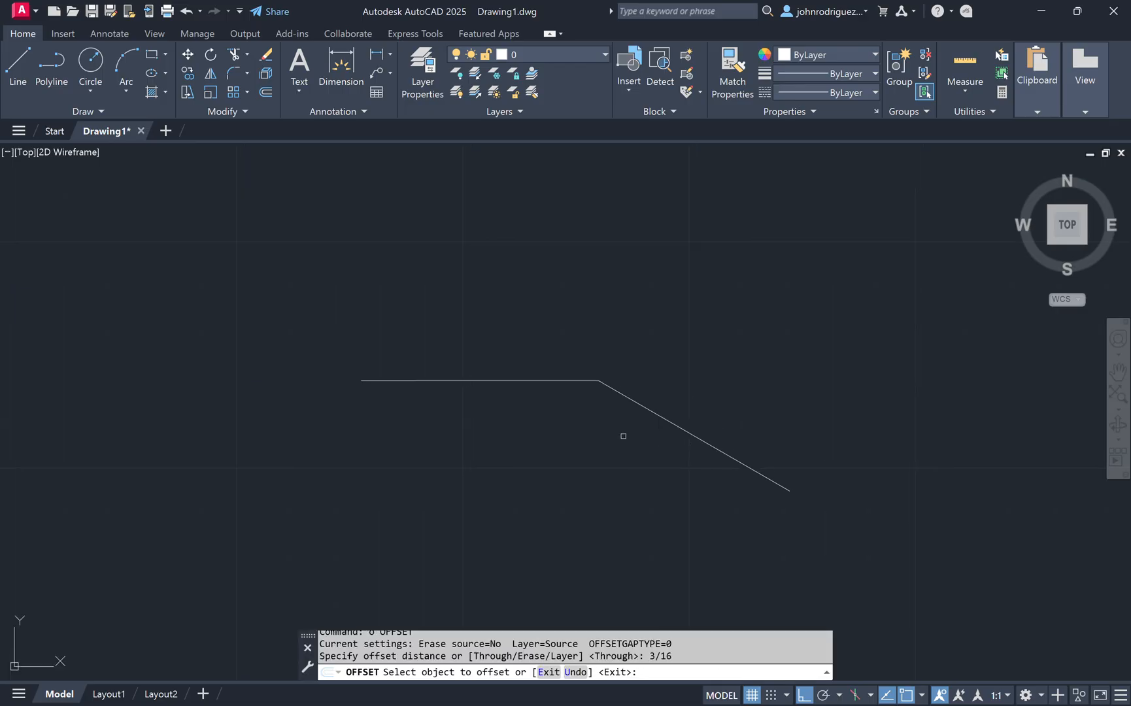
click(663, 411)
click(613, 449)
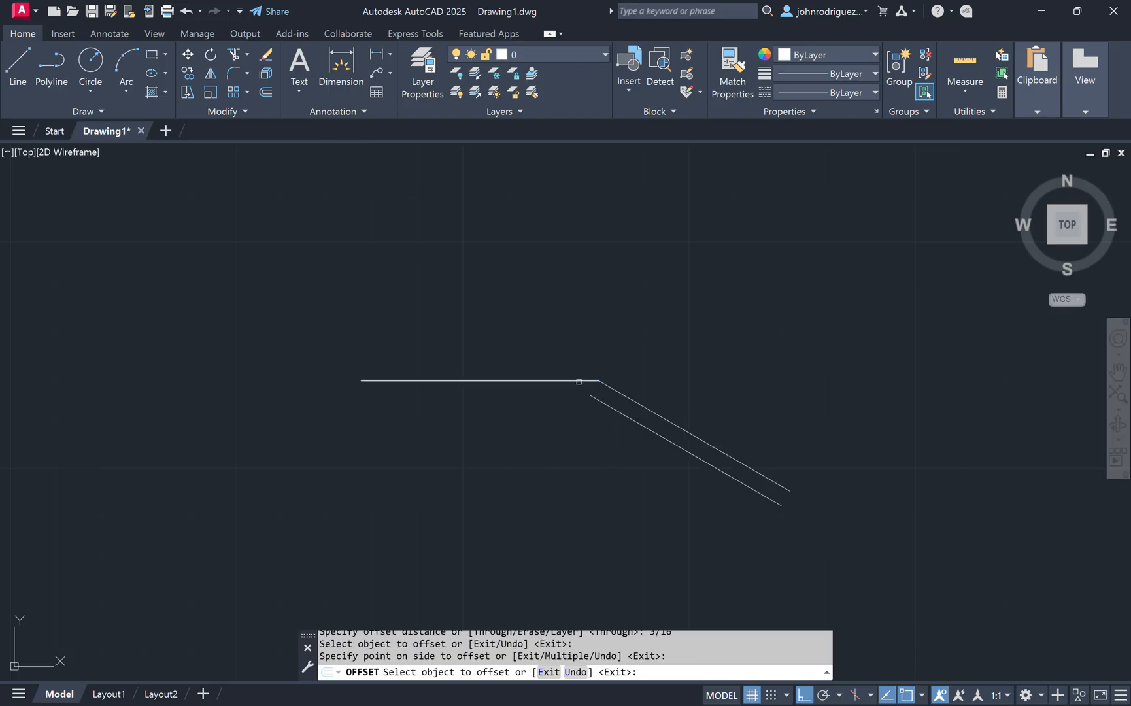
click(575, 381)
click(525, 442)
key(Escape)
Step: Close the left end with a vertical line joining the two horizontal lines
scroll(380, 396, up, 4)
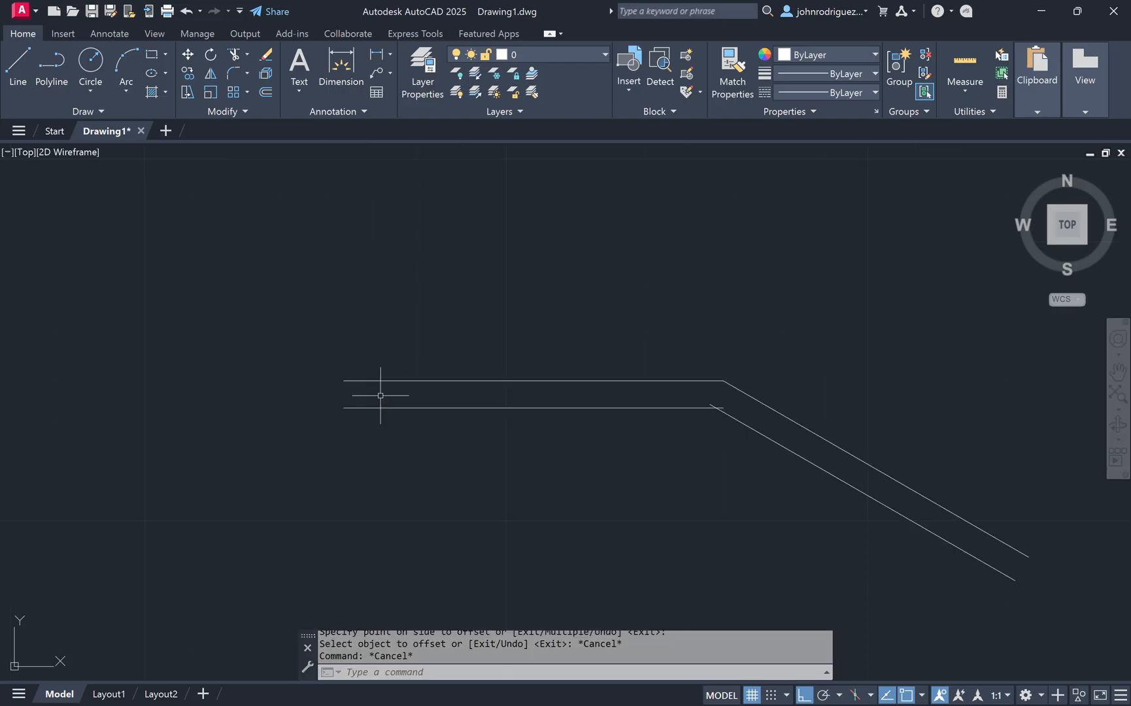
text(l)
key(Return)
click(344, 381)
click(344, 408)
key(Escape)
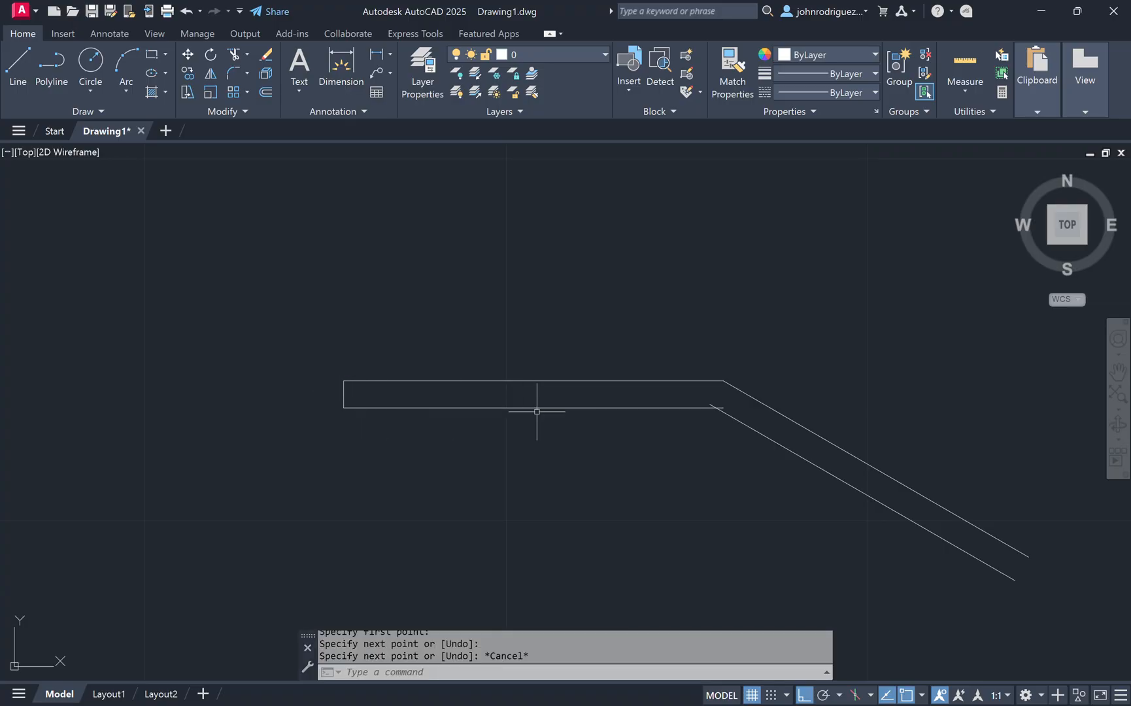
Step: Trim the overlapping line ends at the bend using a fence
middle_drag(603, 432, 397, 413)
scroll(452, 406, up, 8)
text(tr)
key(Return)
click(890, 307)
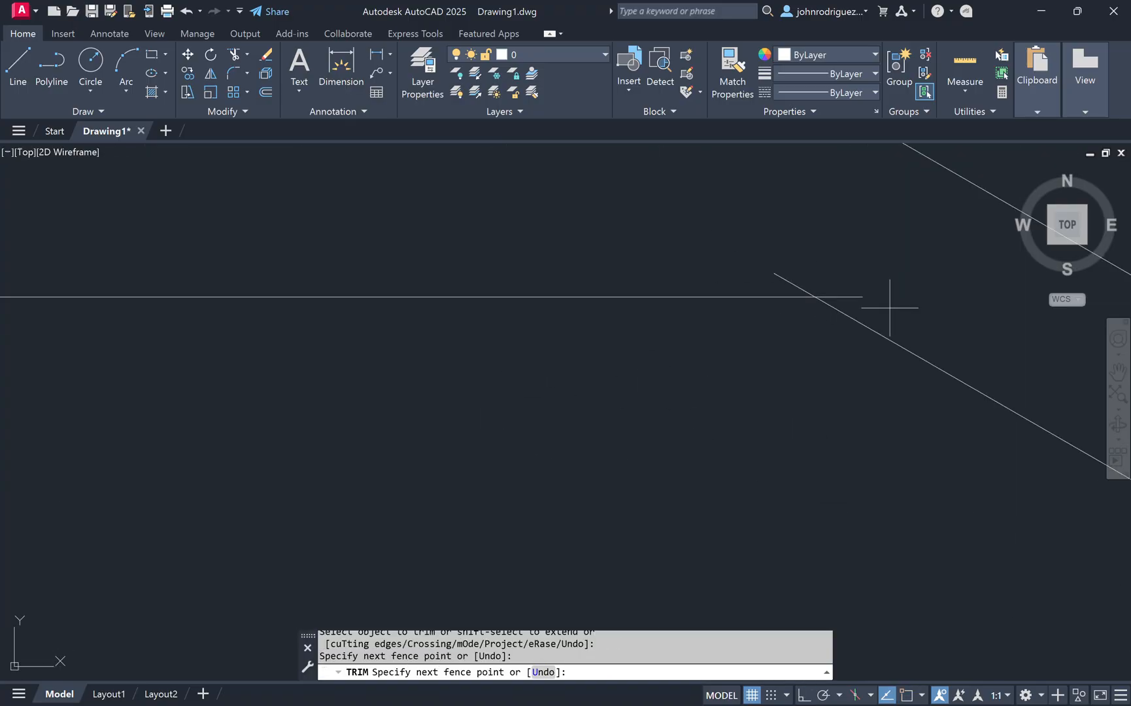
click(776, 281)
key(Return)
Step: Close the lower end of the sloped strip with a line joining the two sloped lines
middle_drag(983, 429, 430, 347)
scroll(790, 441, down, 6)
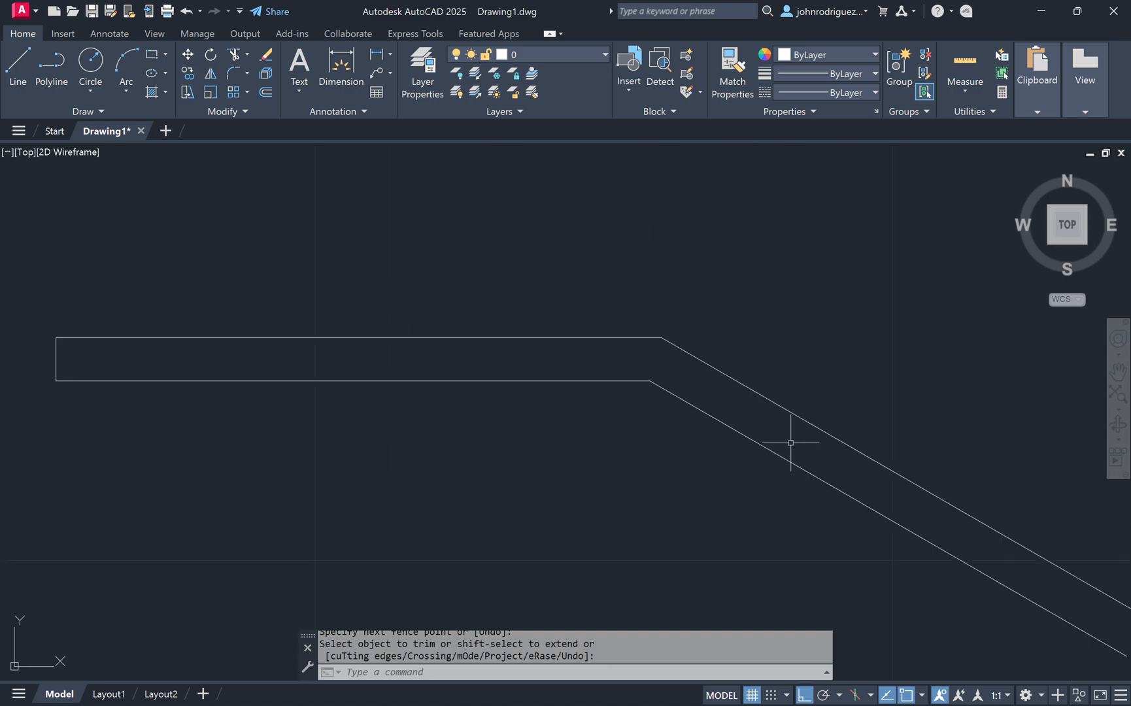
middle_drag(1020, 544, 595, 333)
text(l)
key(Return)
click(723, 408)
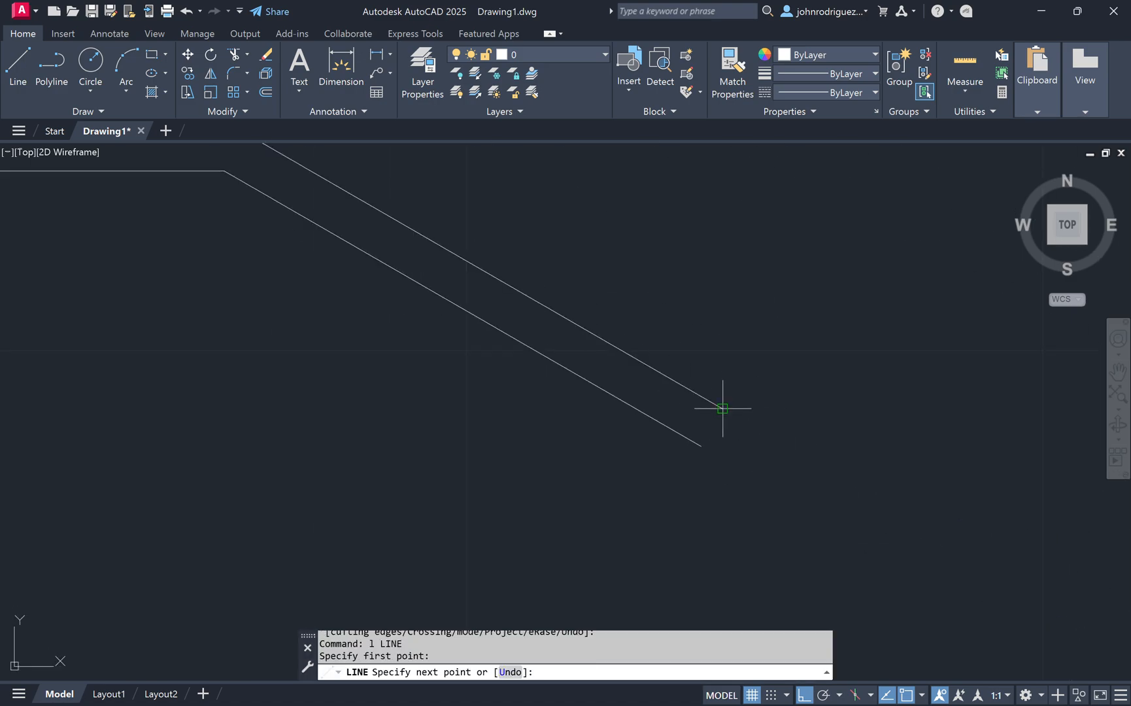
click(708, 446)
key(Escape)
key(Escape)
Step: Offset the sloped strip's end line 3/8 to both sides
middle_drag(604, 400, 667, 449)
scroll(735, 455, down, 3)
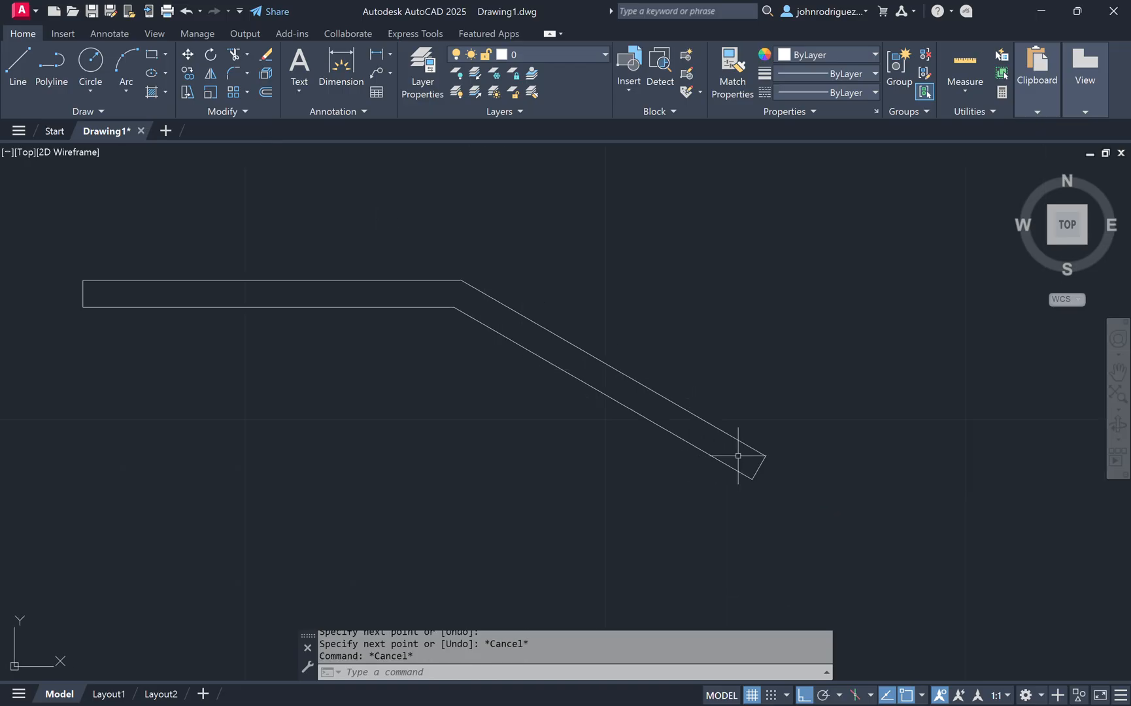
text(o)
key(Return)
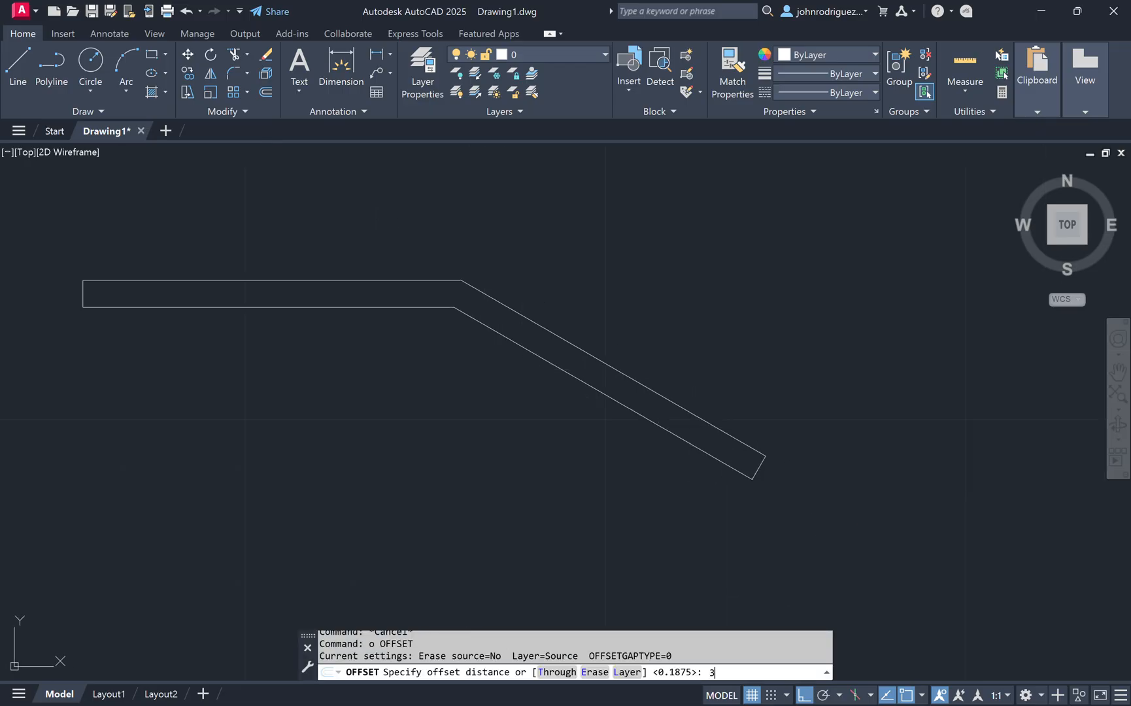
text(3/8)
key(Return)
click(759, 468)
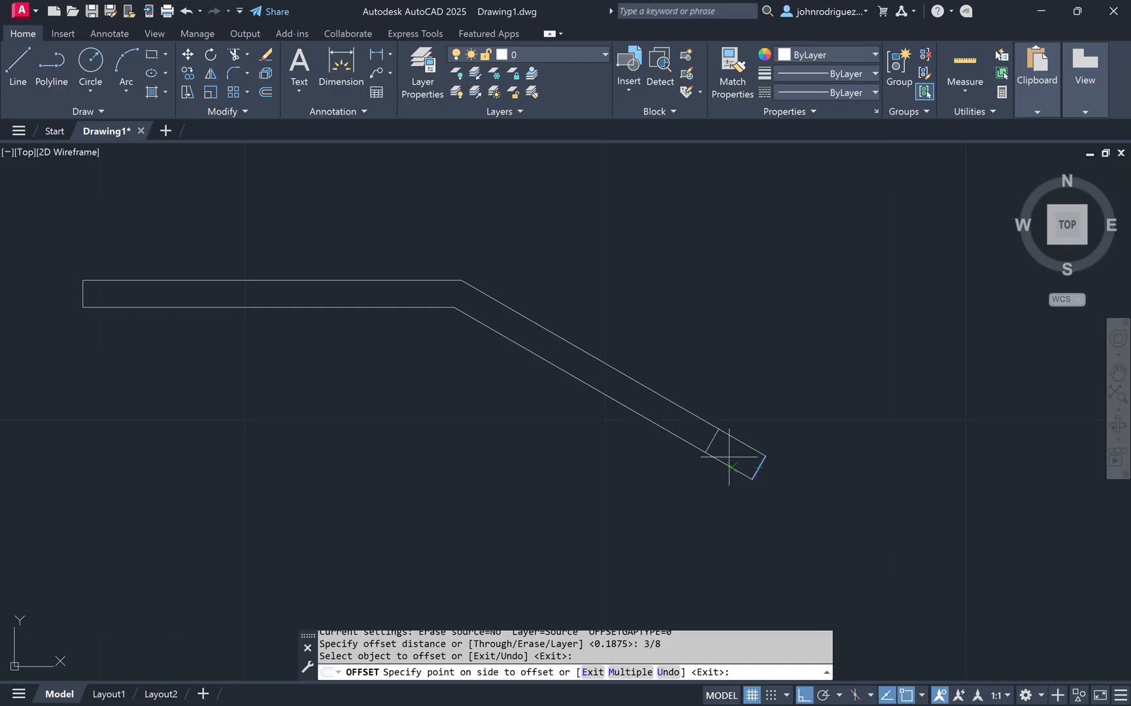
click(729, 455)
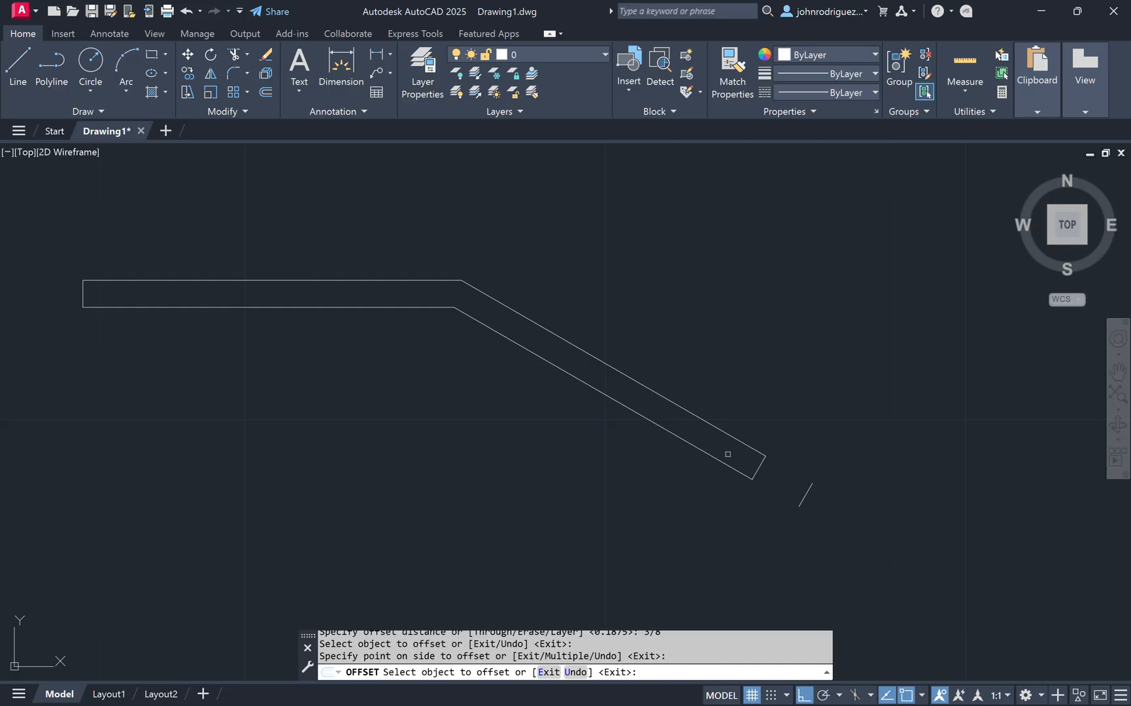
click(762, 468)
click(693, 373)
key(Escape)
Step: Move the outer copy of the end line to the upper corner of the bend
click(820, 487)
click(794, 474)
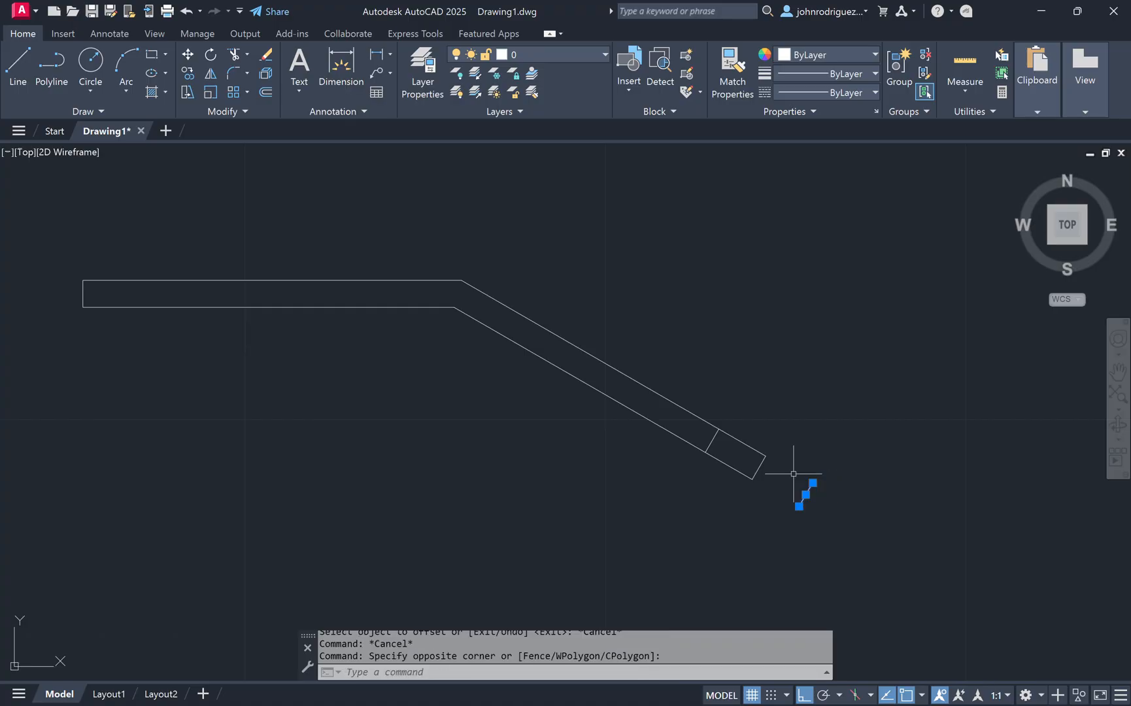
text(m)
key(Return)
click(813, 483)
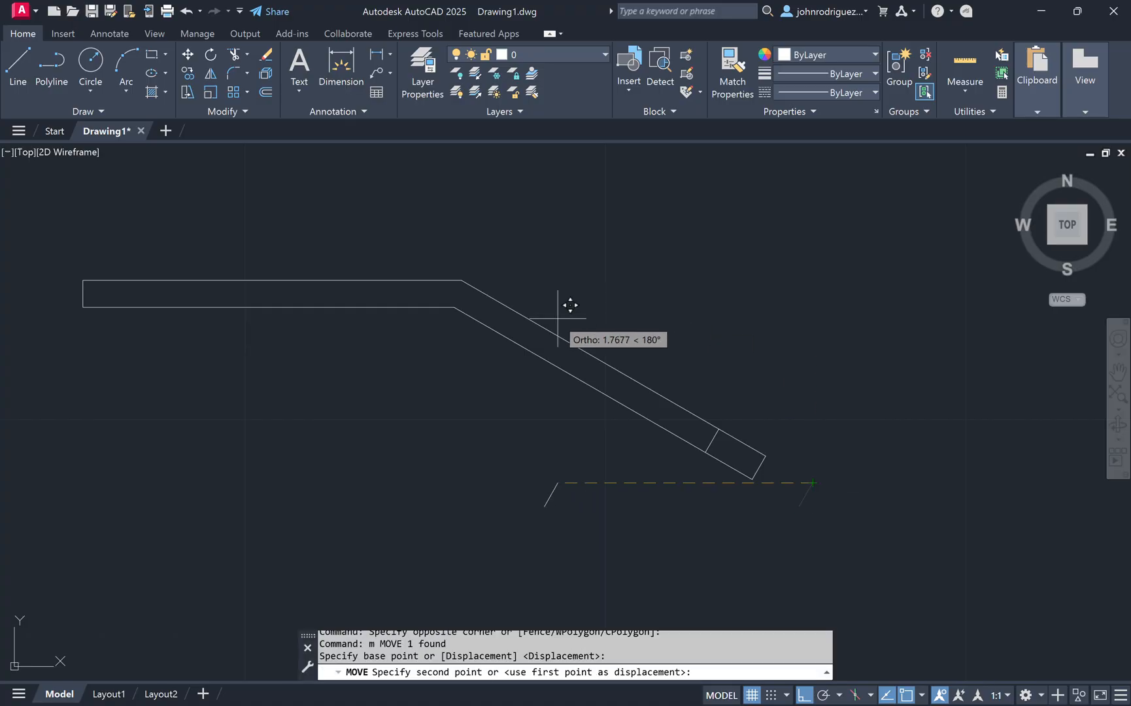
click(476, 277)
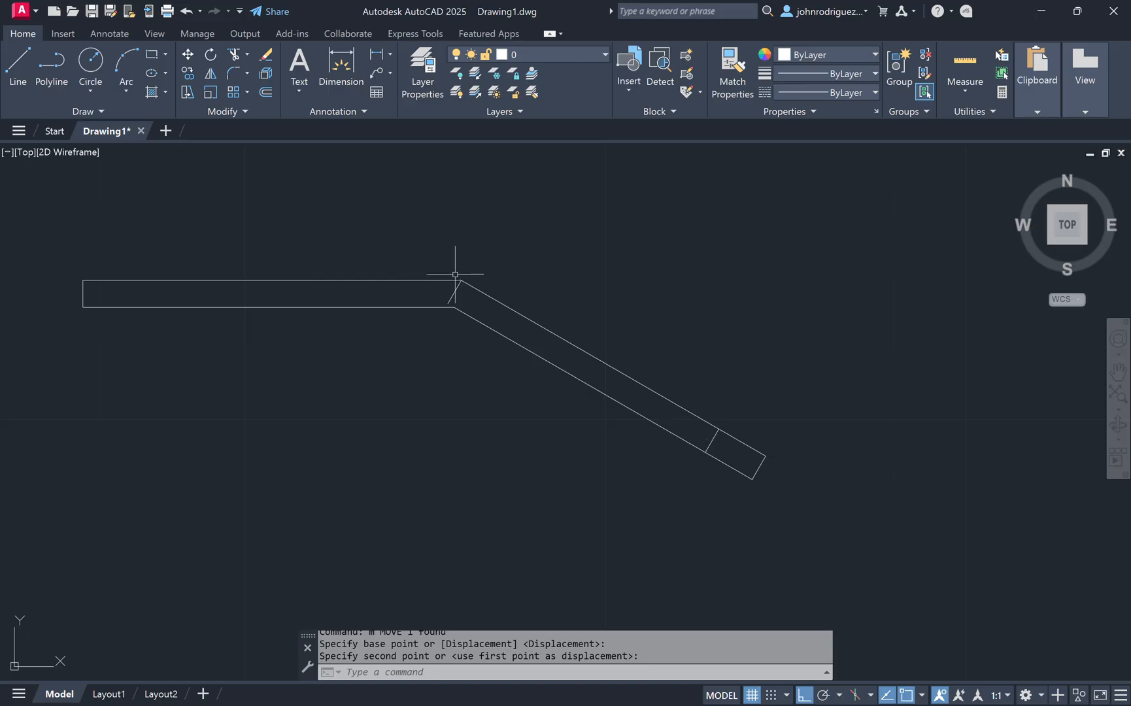
scroll(455, 274, up, 4)
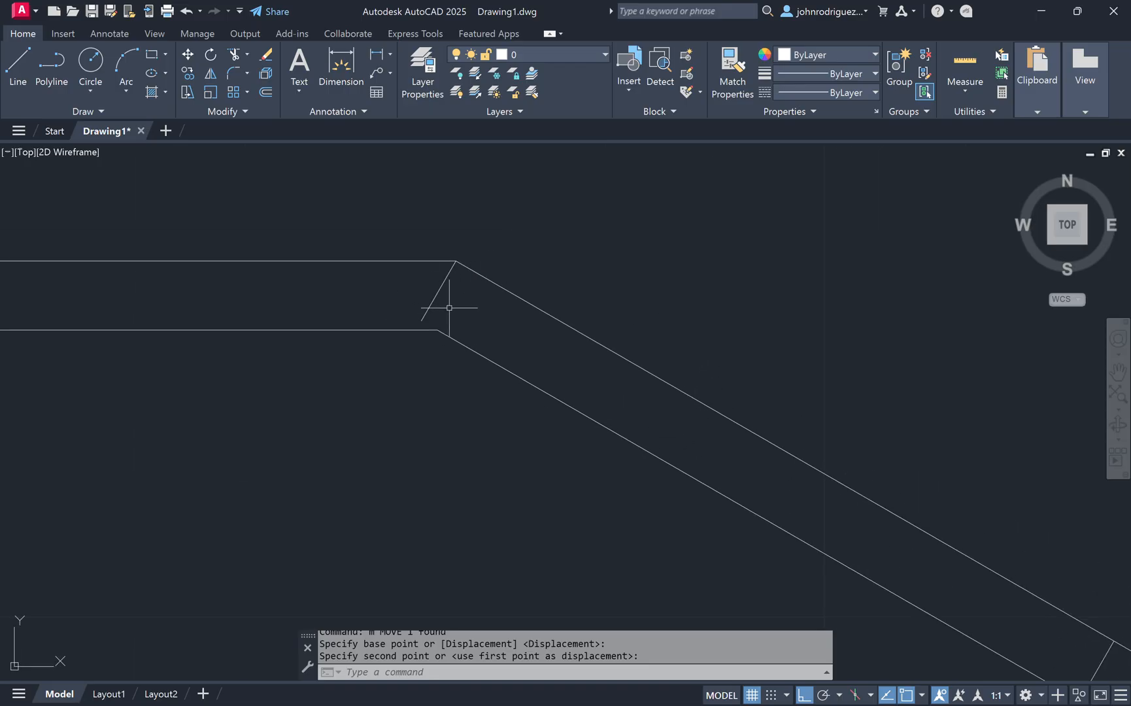
click(455, 287)
click(387, 288)
key(Escape)
key(Escape)
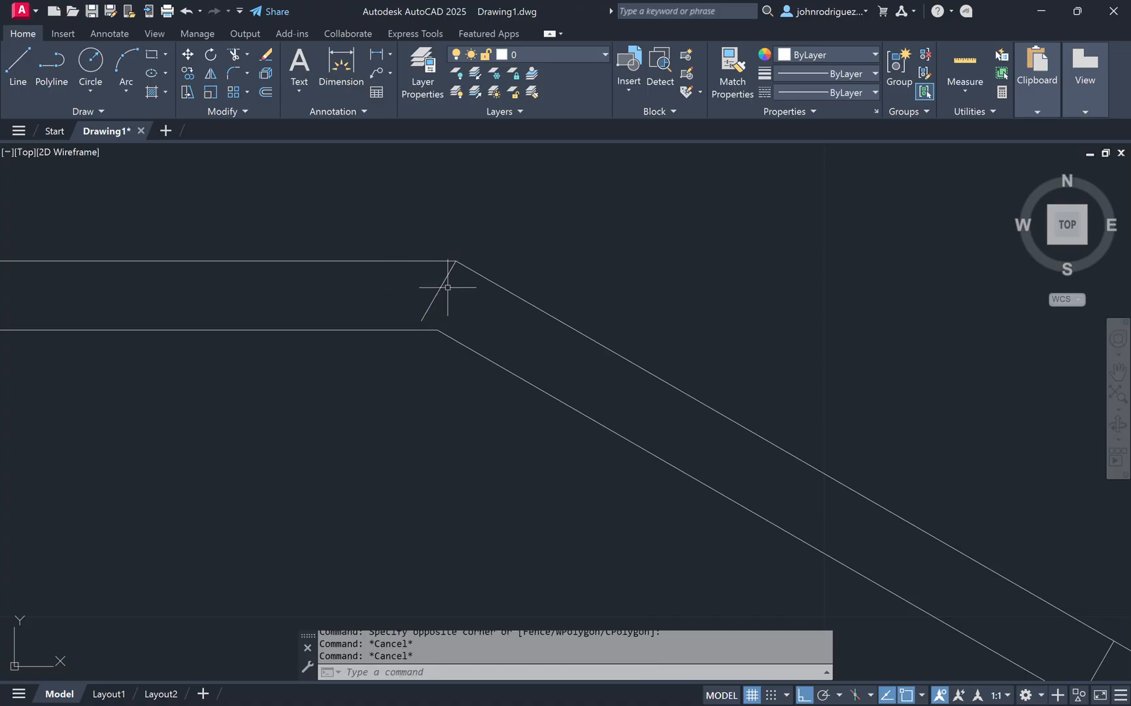
Step: Offset the line at the bend 1/2 along the sloped strip
text(o)
key(Return)
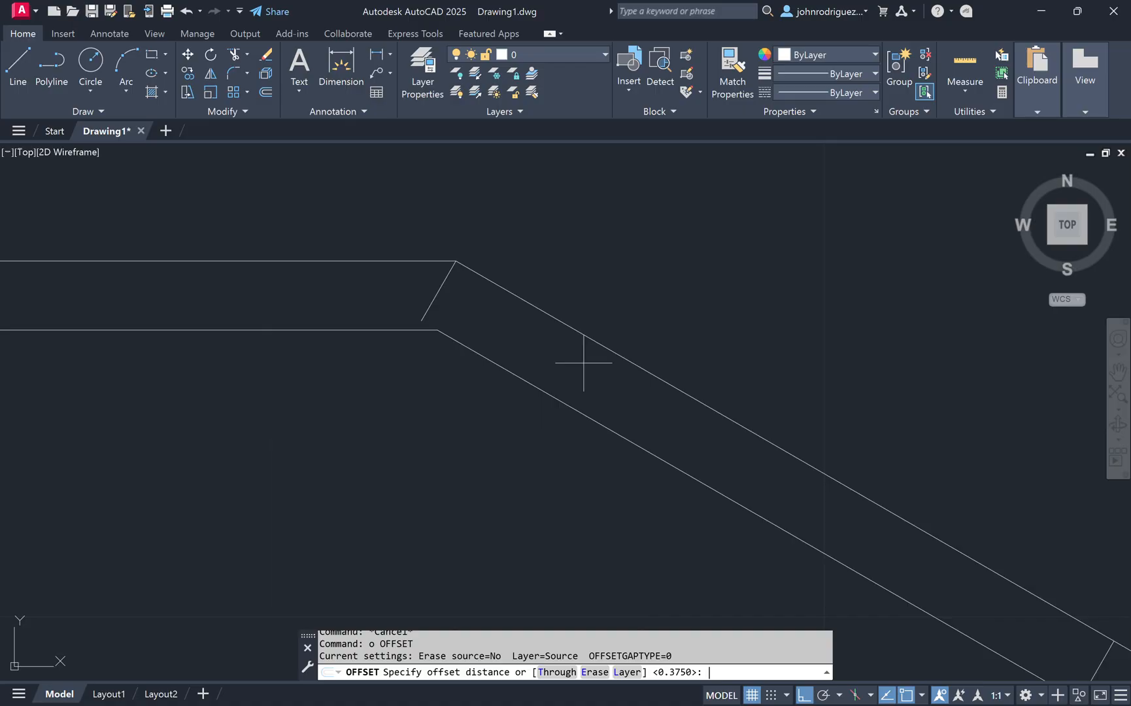
key(Return)
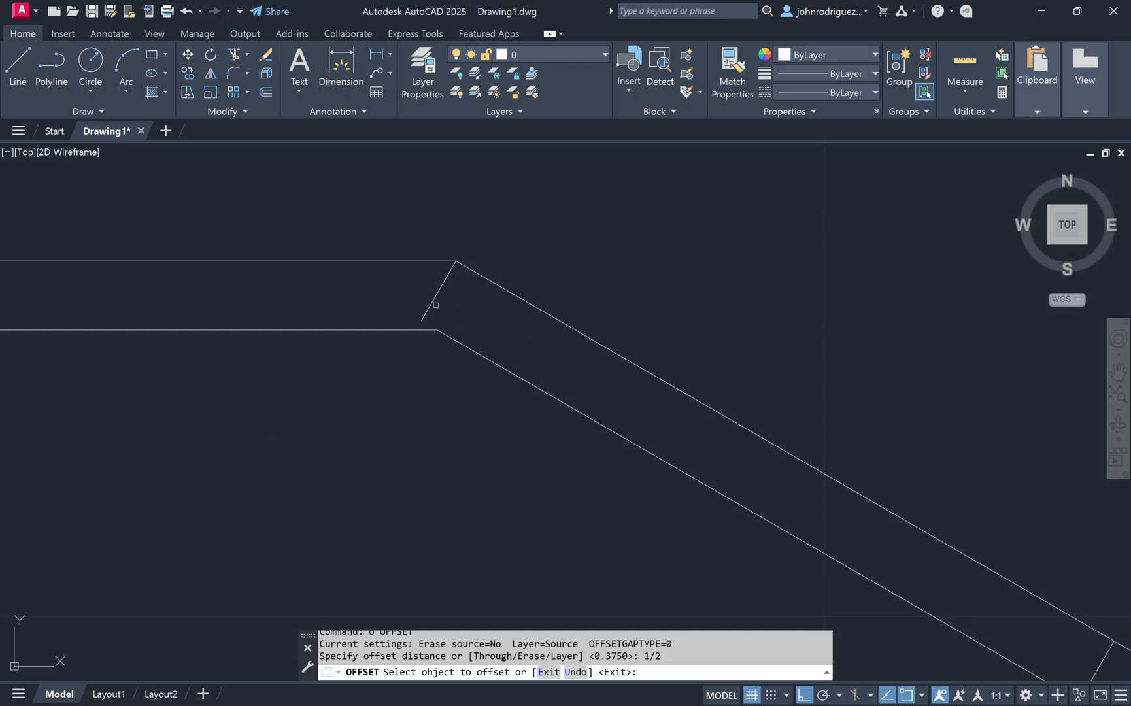
click(438, 298)
click(617, 387)
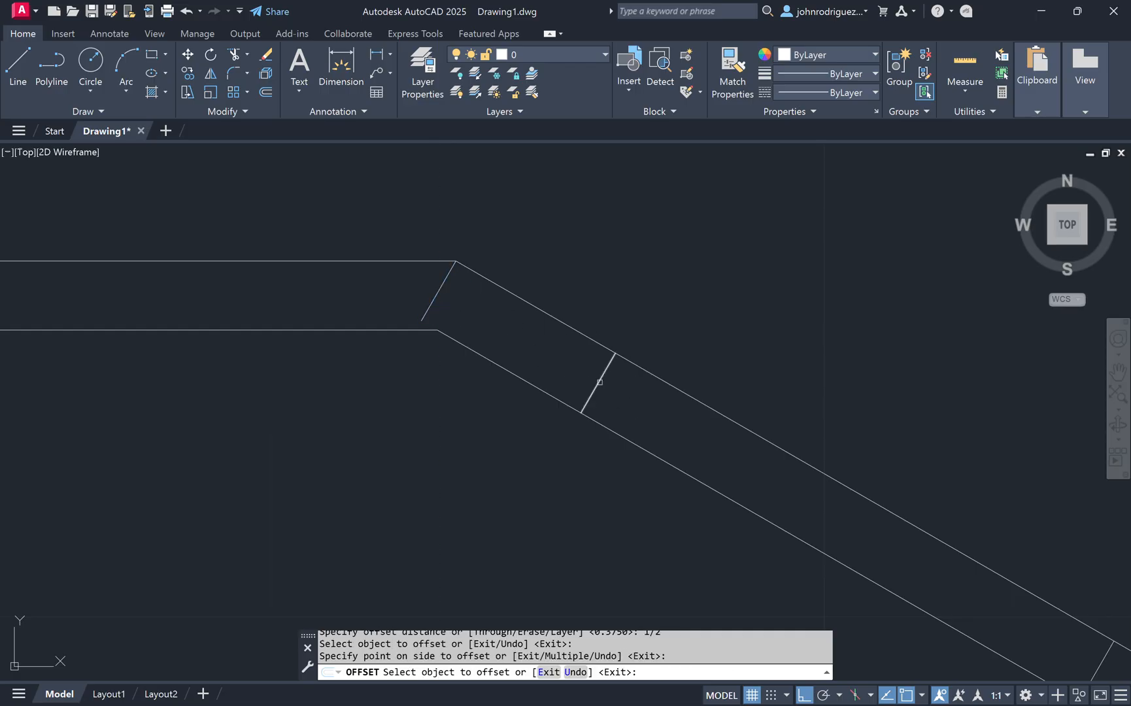
Step: Offset the line at the bend 1-1/8 further along the sloped strip
key(Return)
key(Return)
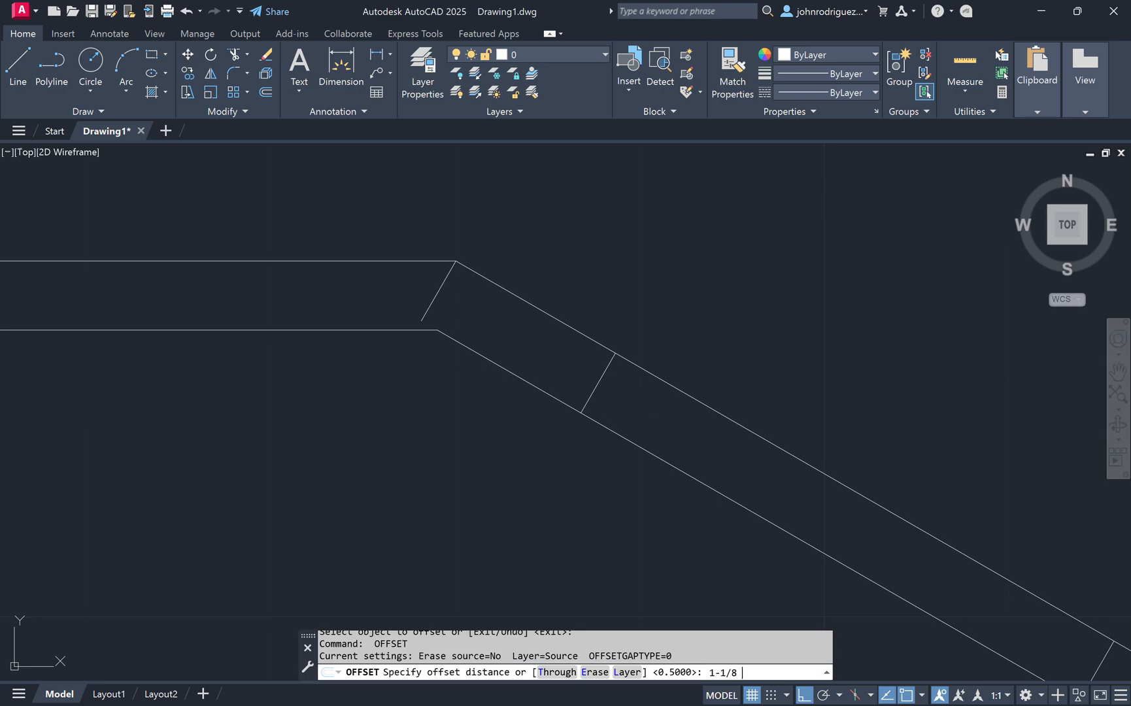
key(Return)
click(600, 376)
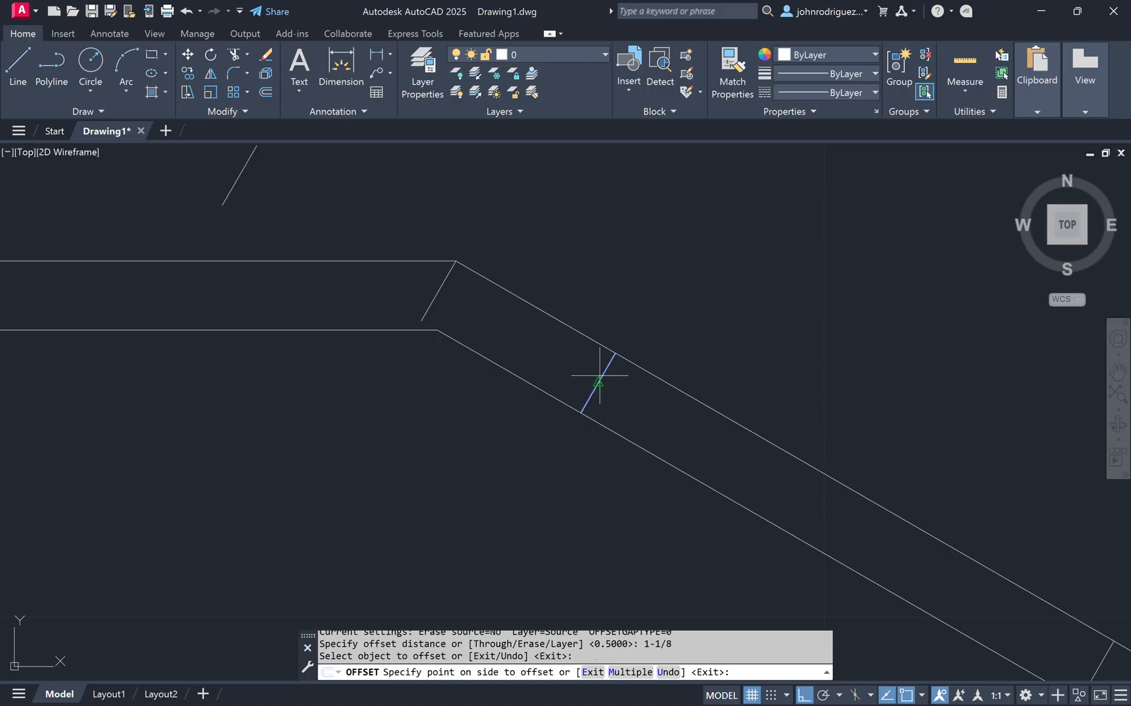
click(742, 437)
key(Escape)
Step: Erase the short angled line left at the upper bend corner
click(492, 324)
click(390, 302)
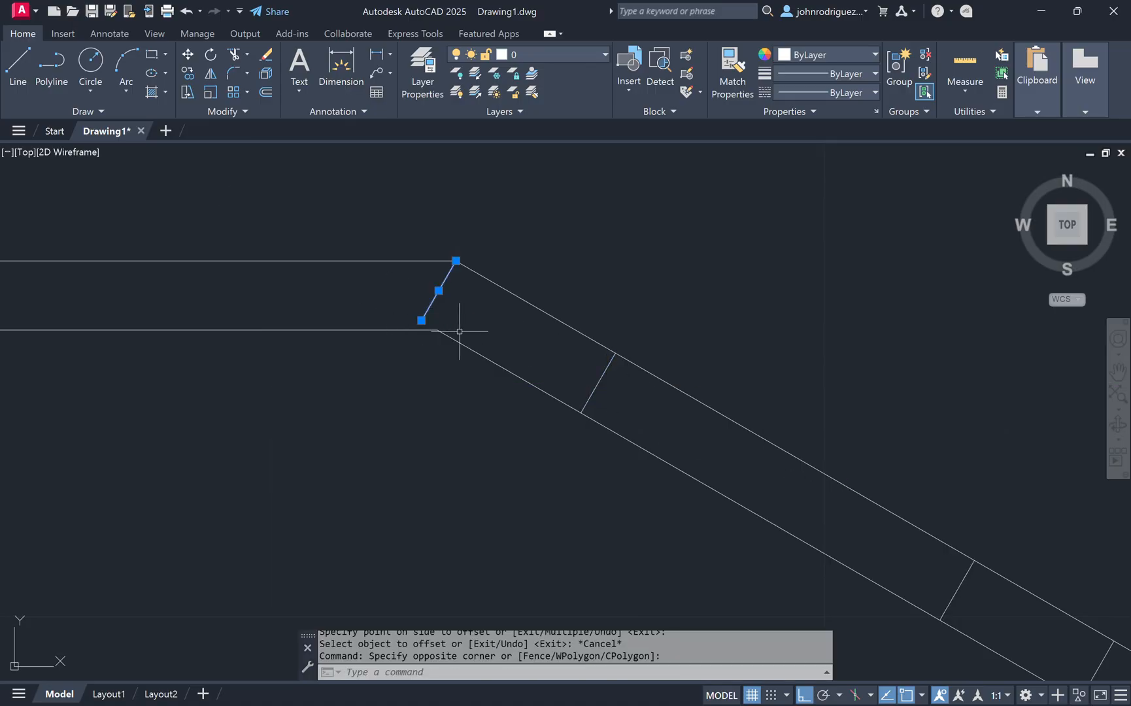
text(e)
key(Return)
scroll(461, 332, down, 6)
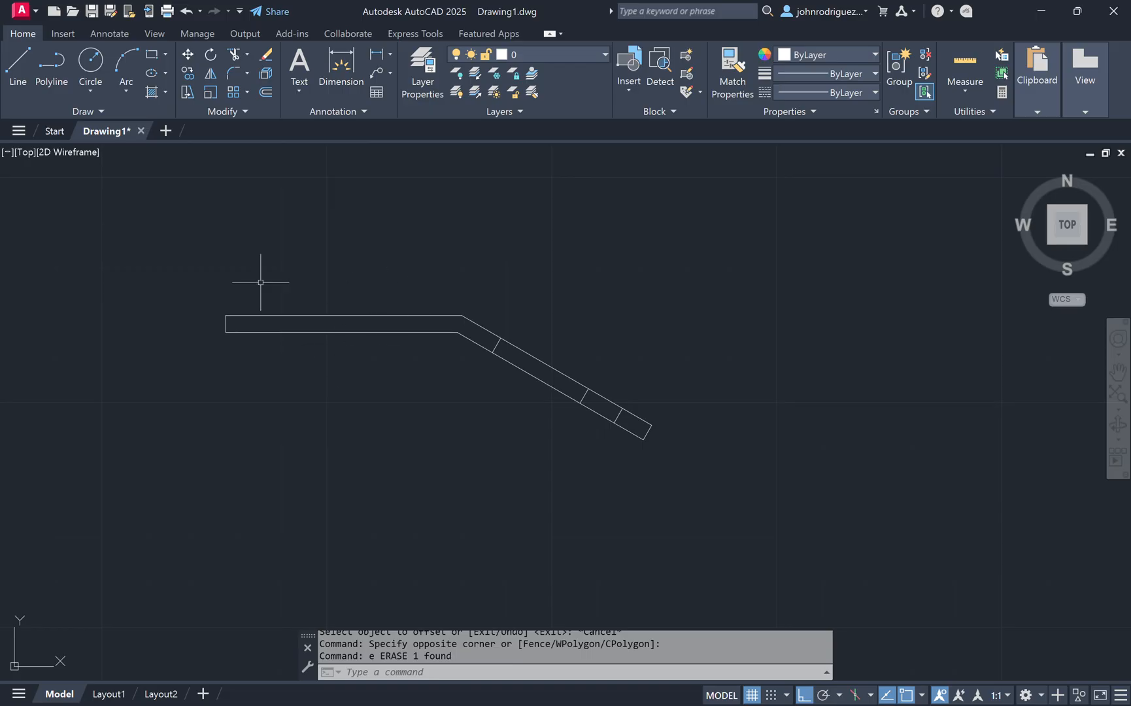
scroll(584, 367, up, 2)
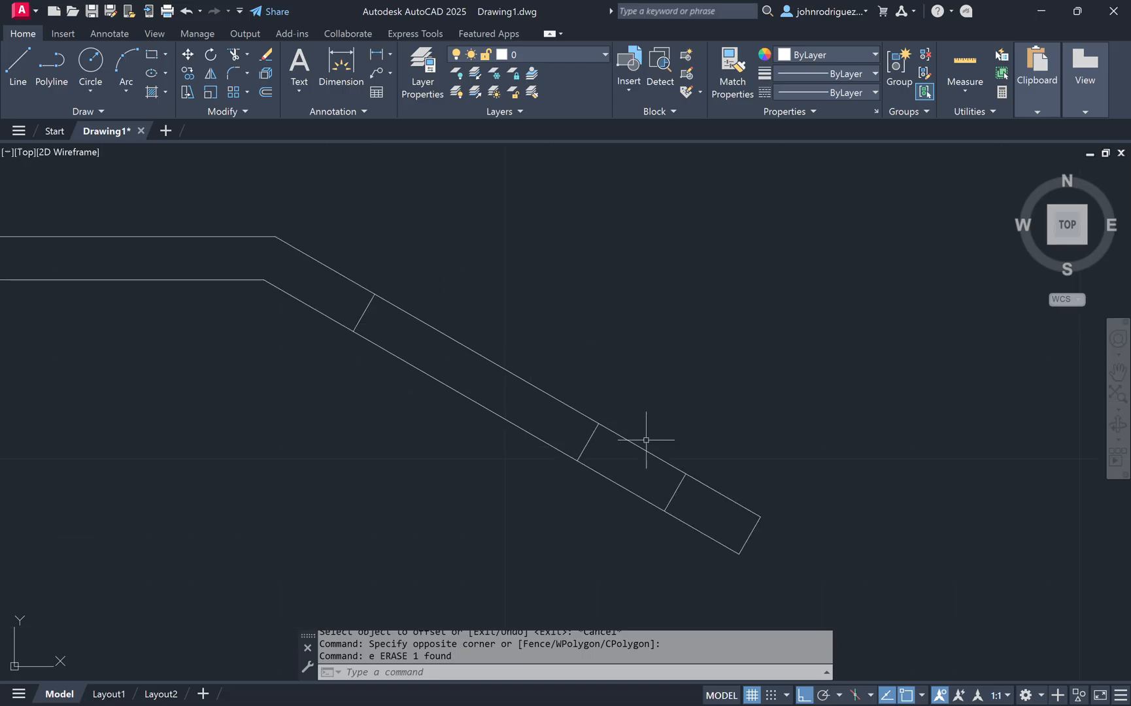
middle_drag(755, 439, 1007, 469)
scroll(725, 412, down, 1)
scroll(660, 349, up, 1)
click(630, 313)
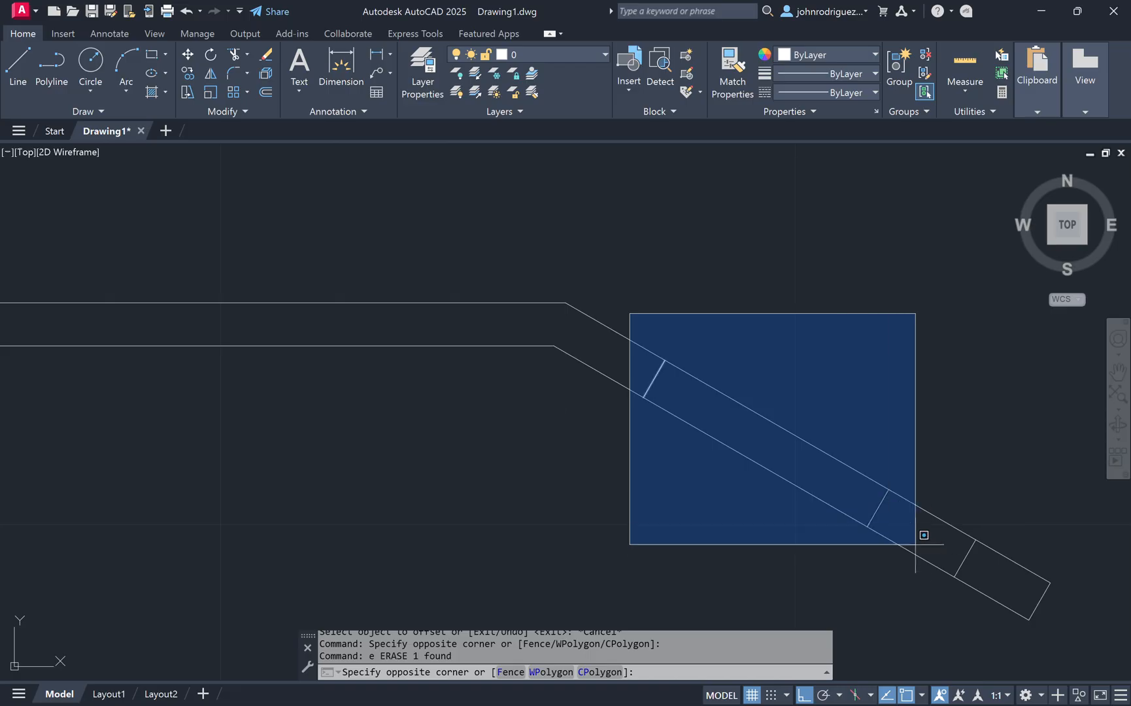
click(946, 581)
key(Escape)
key(Escape)
key(Escape)
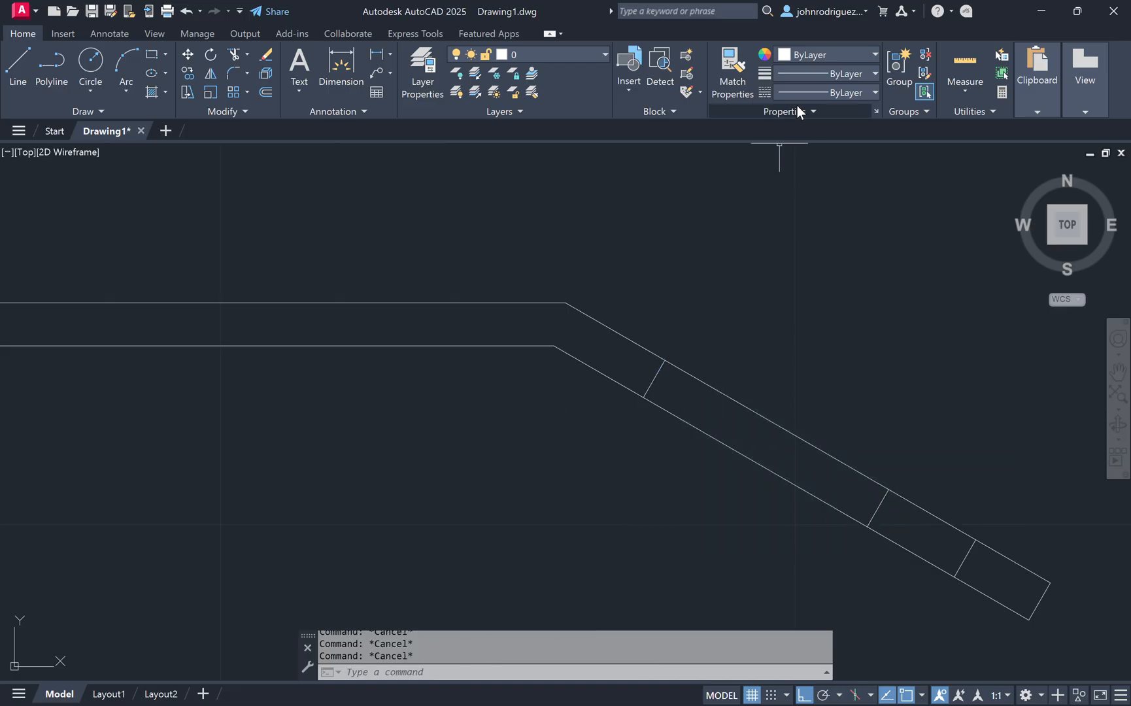
Step: Try to load the HIDDEN linetype through the Linetype Manager
click(842, 93)
click(813, 168)
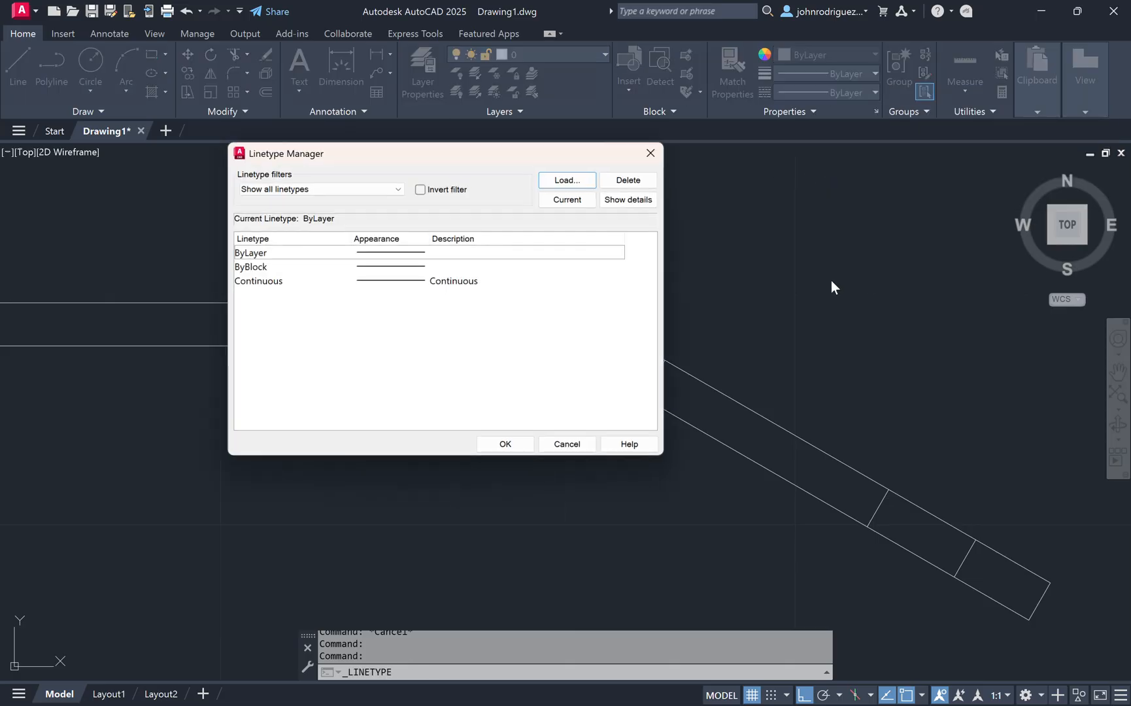
click(571, 181)
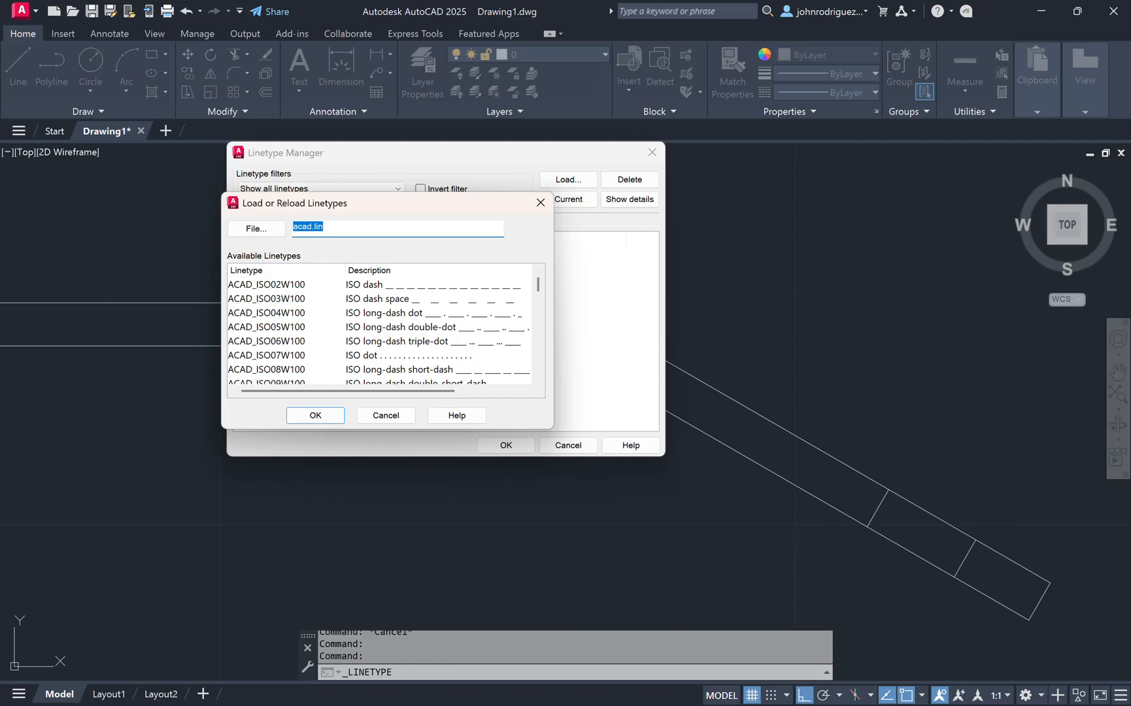
text(hidden)
key(Return)
key(Escape)
key(Escape)
key(Escape)
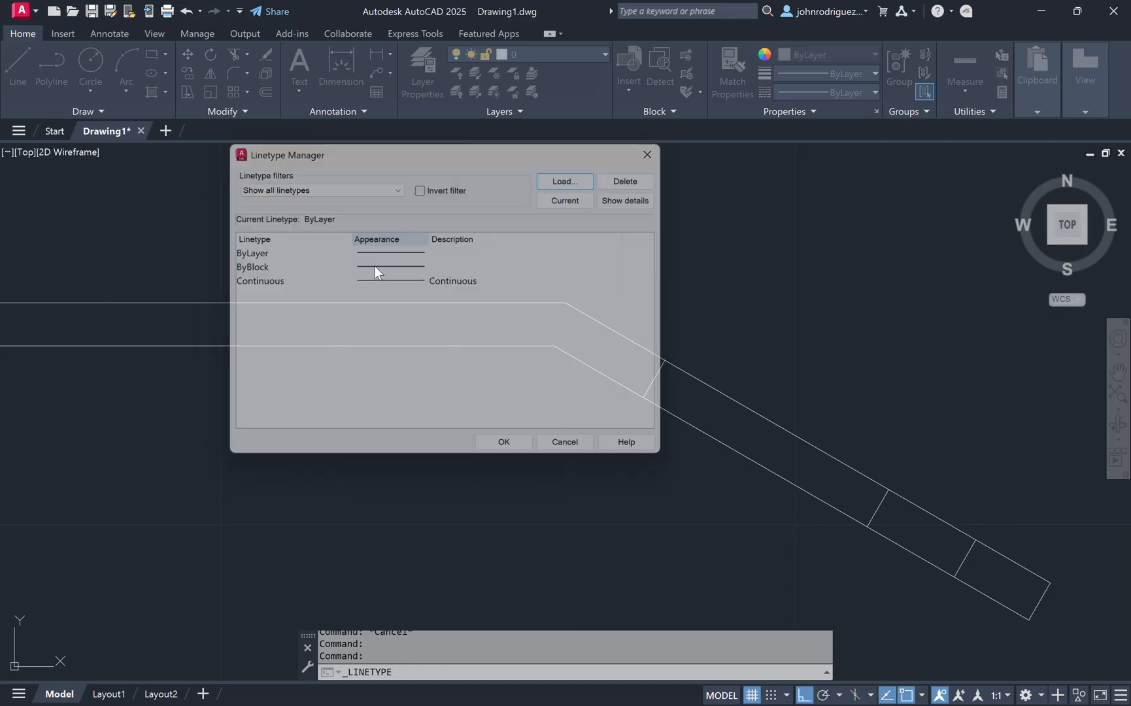
scroll(619, 450, down, 5)
scroll(619, 446, up, 3)
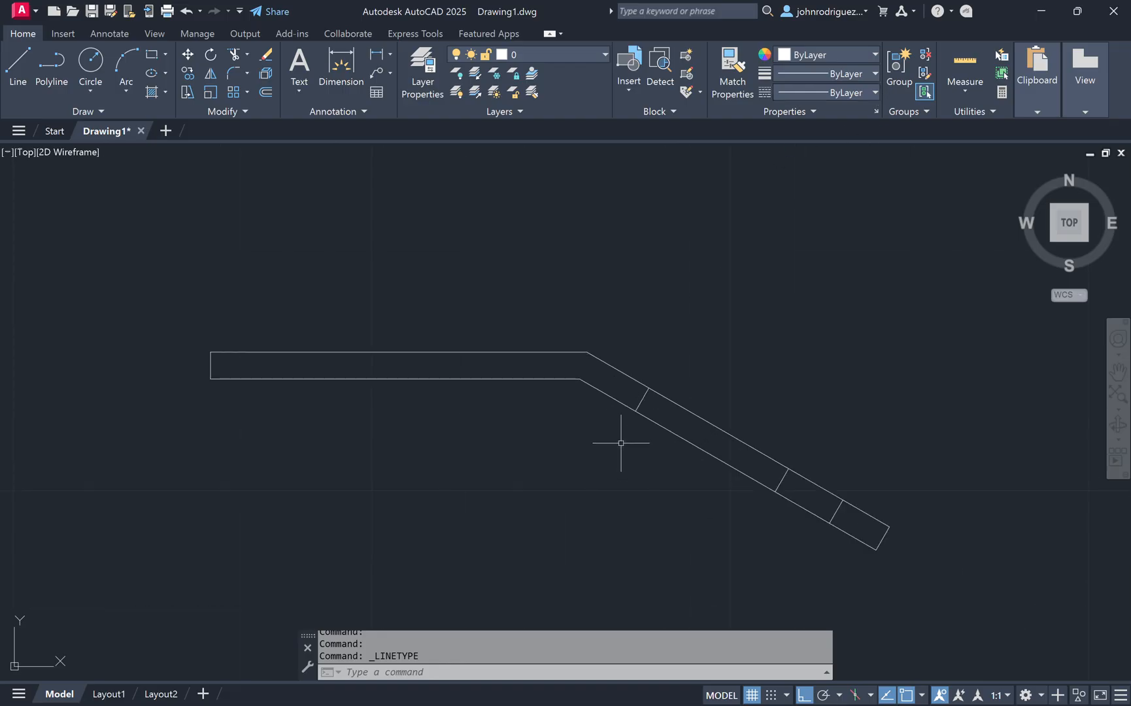
scroll(618, 446, down, 2)
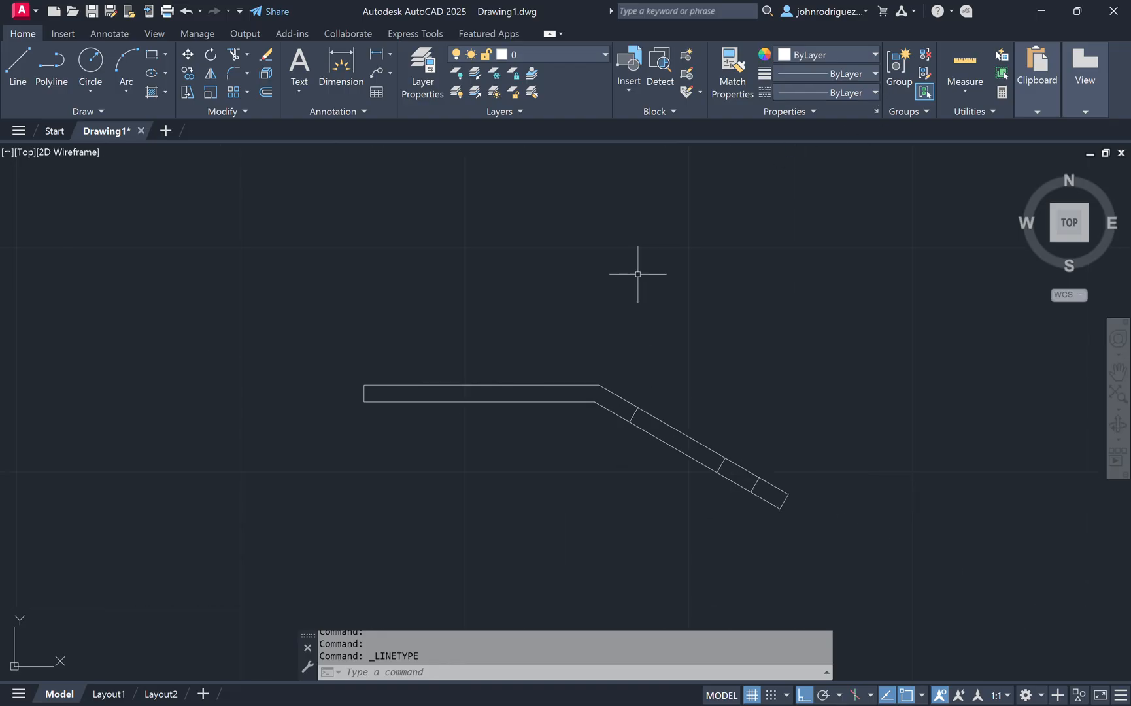
click(811, 90)
click(799, 171)
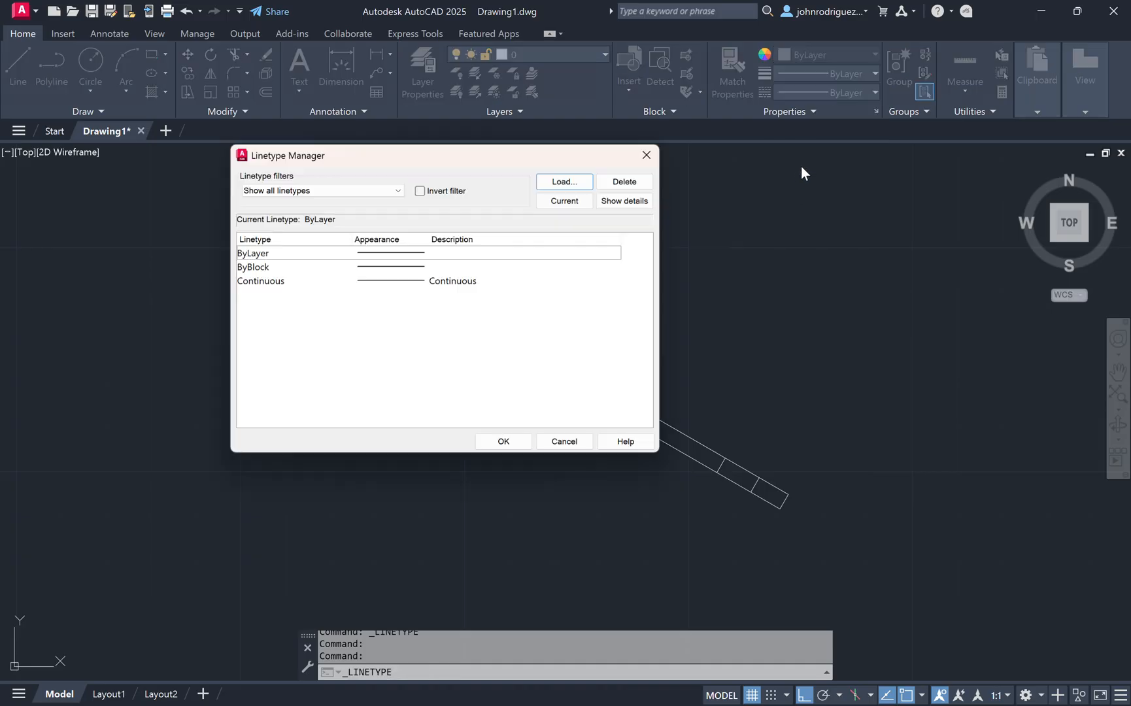
click(646, 155)
mouse_move(750, 278)
middle_down()
mouse_move(578, 417)
mouse_move(740, 273)
mouse_move(689, 335)
mouse_move(679, 300)
middle_up()
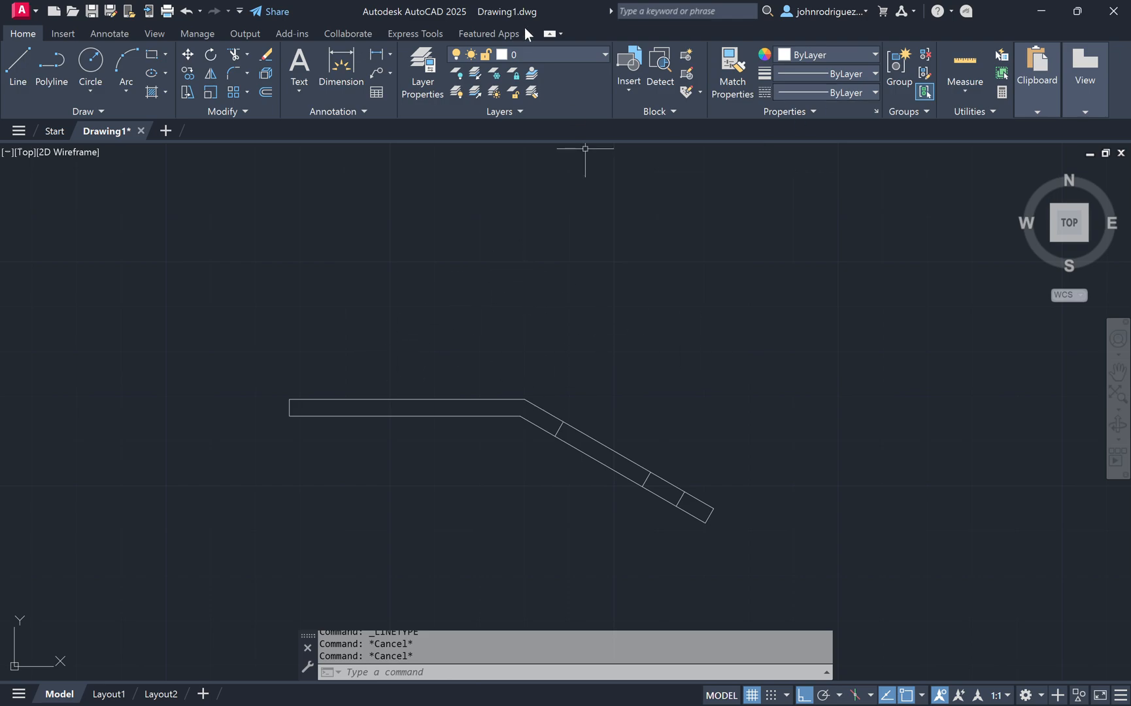
middle_drag(509, 296, 533, 384)
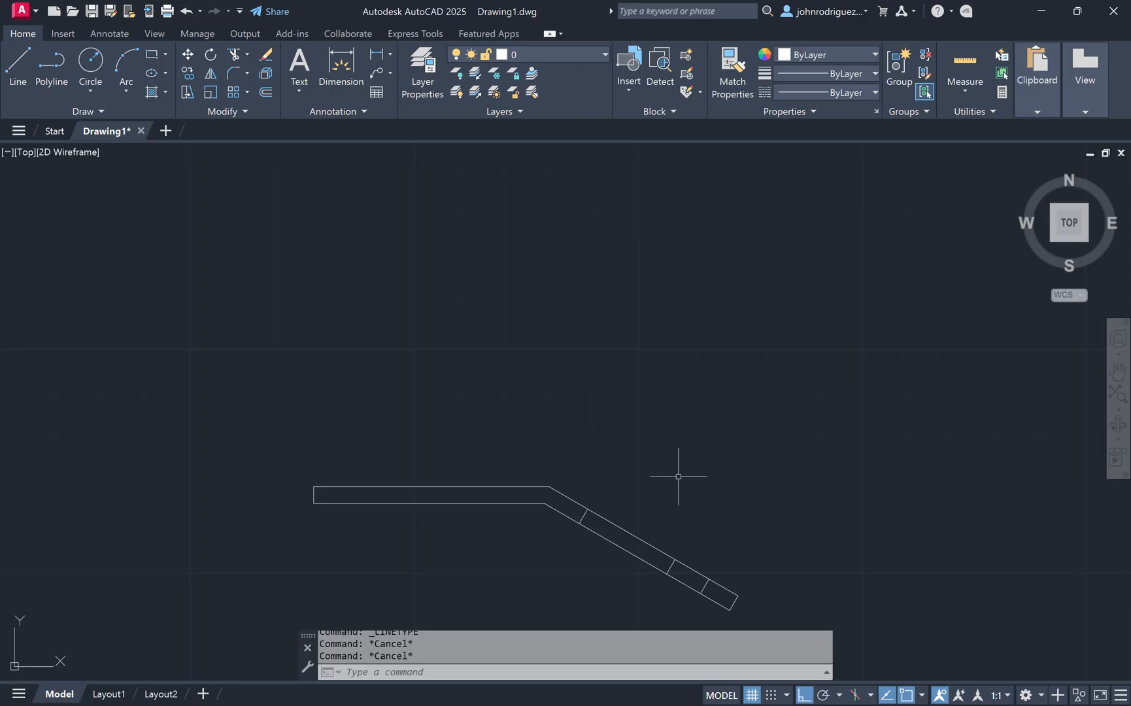
Step: Draw a vertical line upward from the upper bend corner, about 3.3 long
text(l)
key(Return)
click(558, 483)
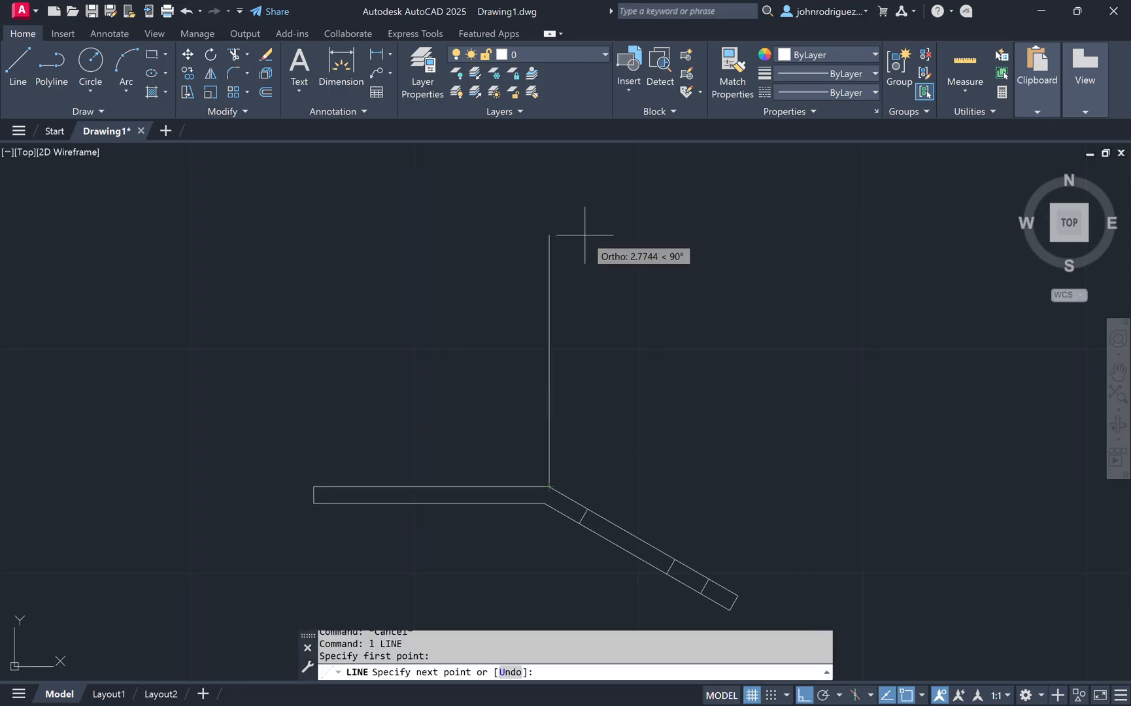
click(588, 192)
key(Escape)
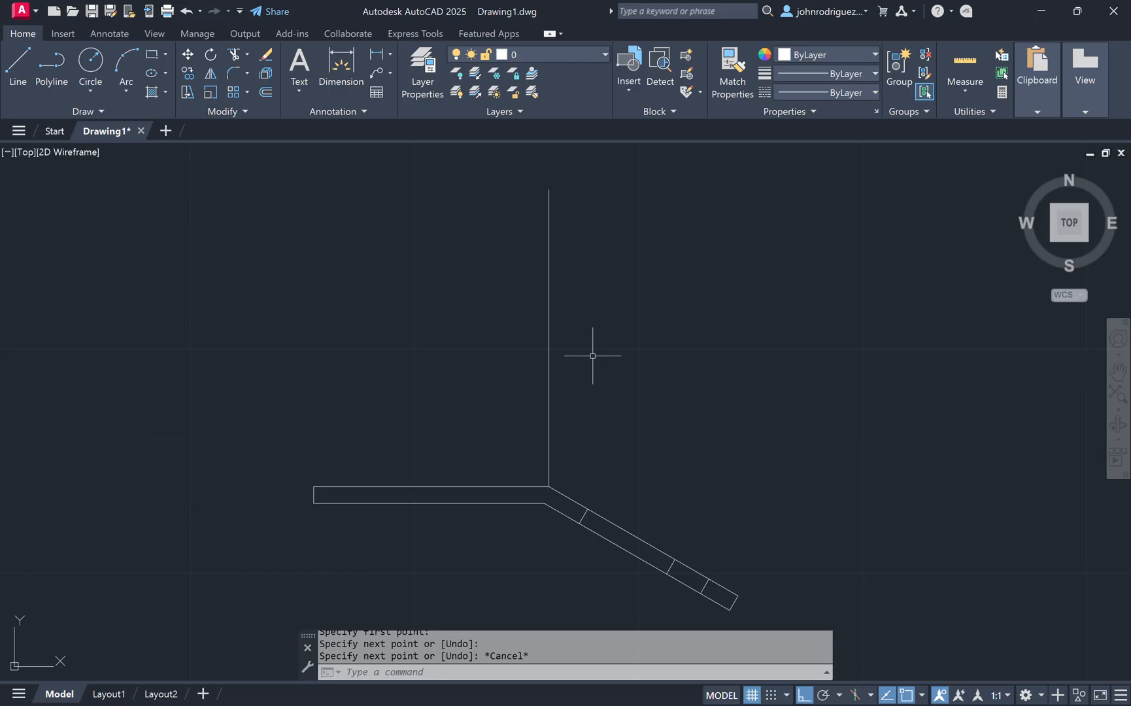
text(o)
key(Return)
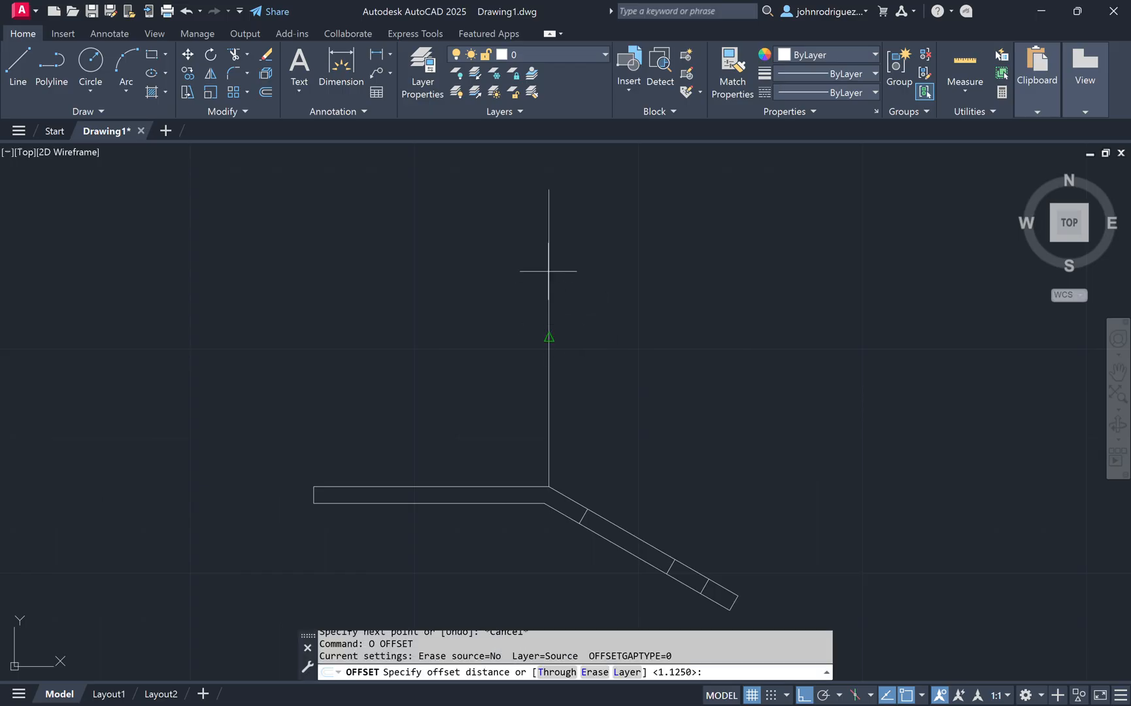
key(Escape)
key(Escape)
Step: Draw a horizontal line 30/16 long leftward from the top of the vertical line
text(l)
key(Return)
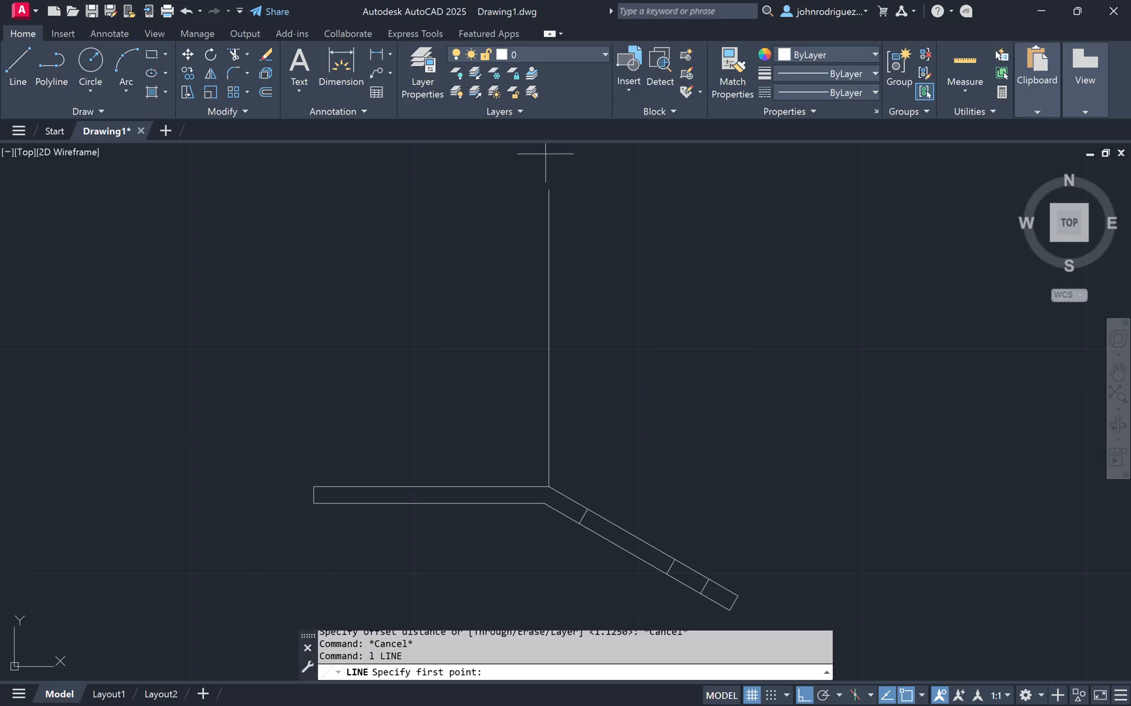
click(543, 189)
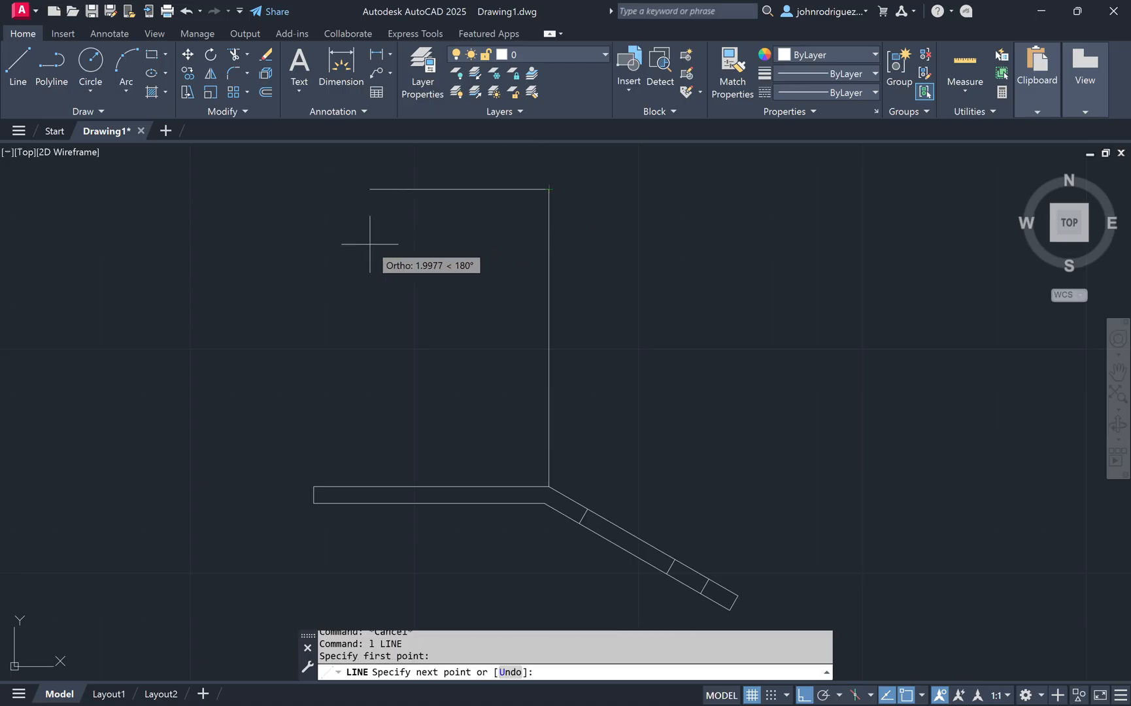
text(30/16)
key(Return)
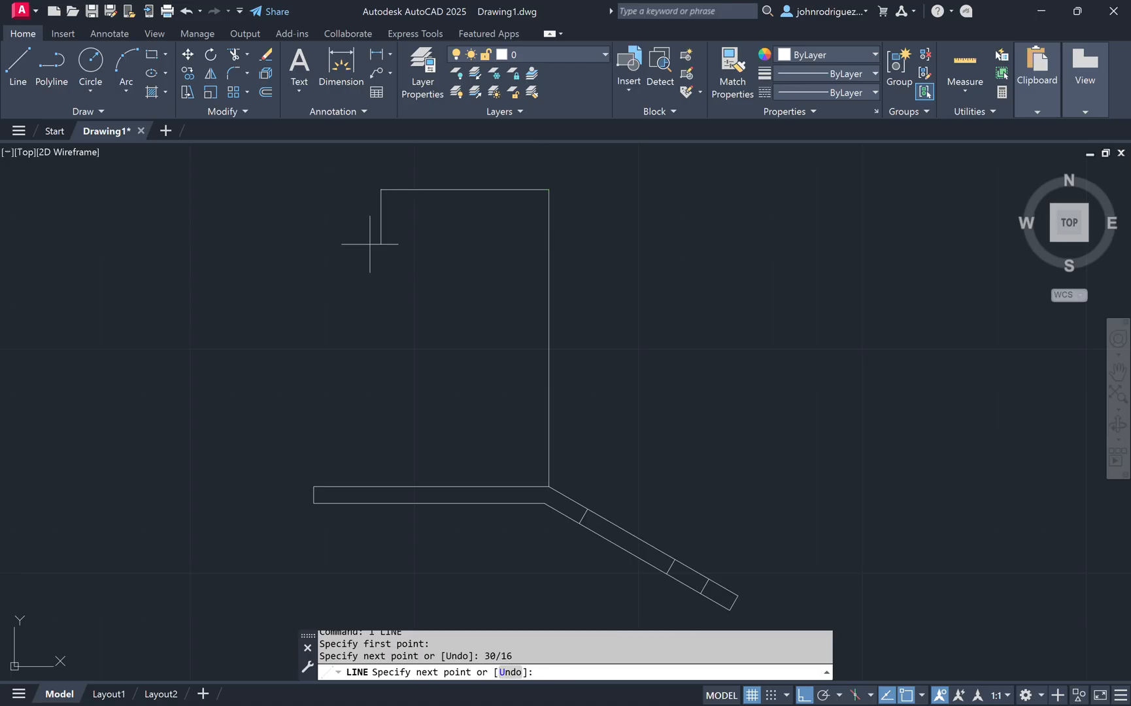
key(Escape)
Step: Offset the new horizontal line 1.5 downward
text(o)
key(Return)
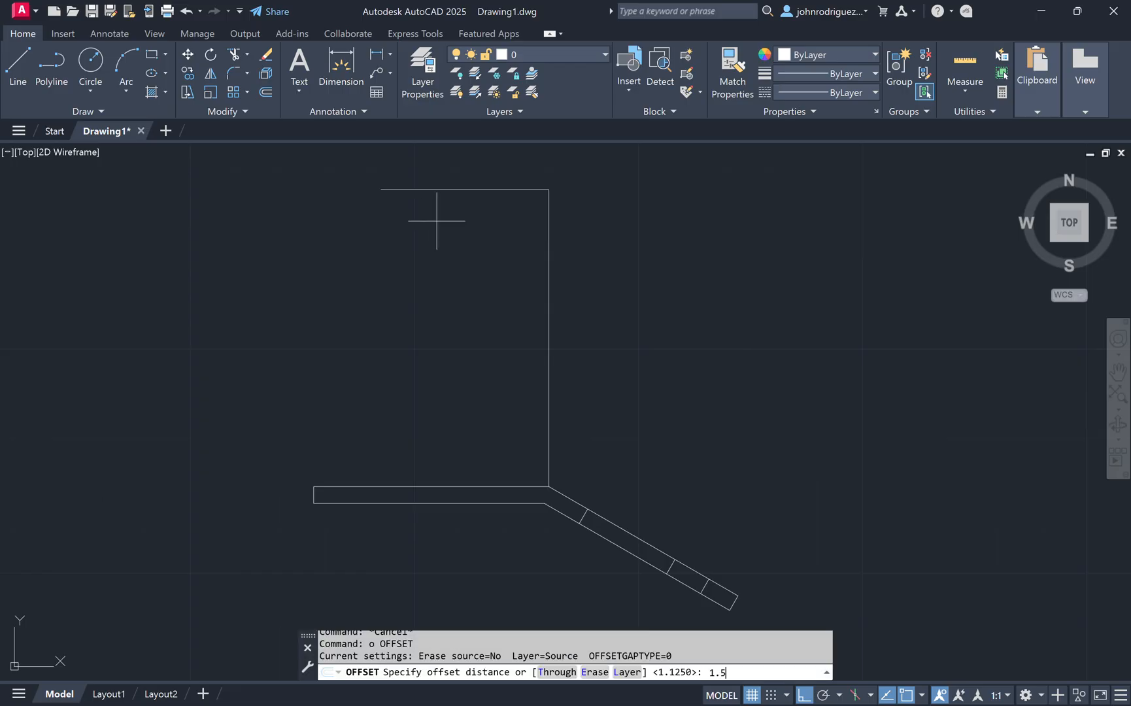
text(1.5)
key(Return)
click(456, 192)
click(451, 372)
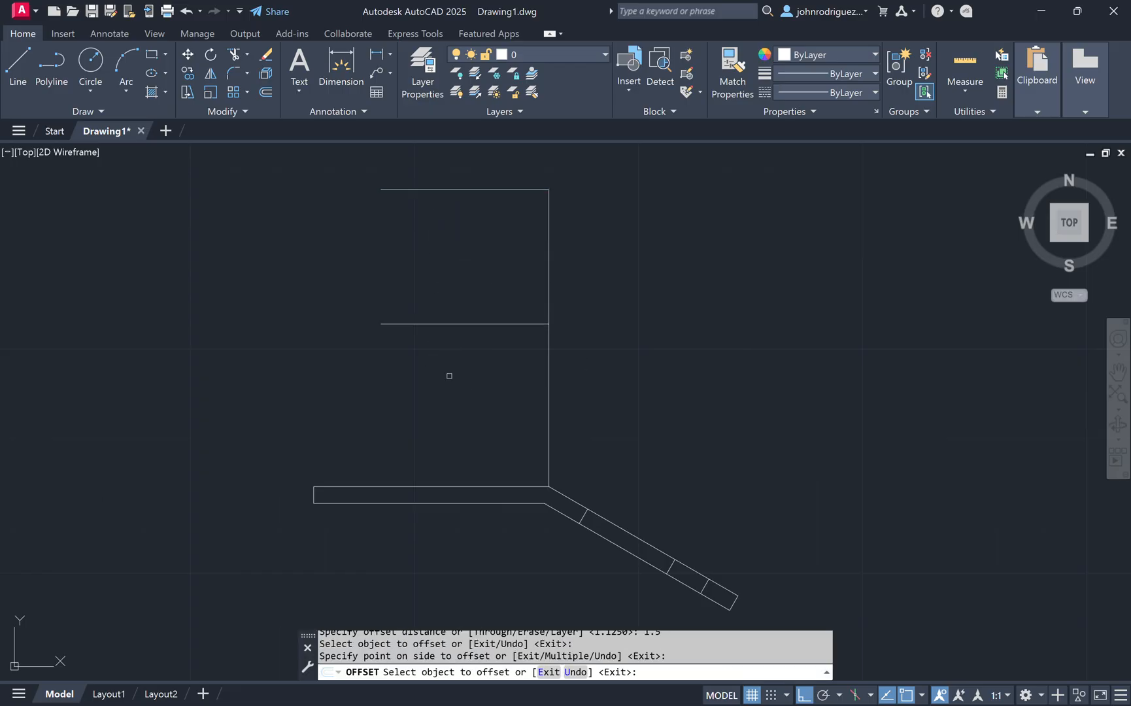
key(Escape)
Step: Draw a vertical line joining the left ends of the two horizontal lines
text(l)
key(Return)
click(379, 322)
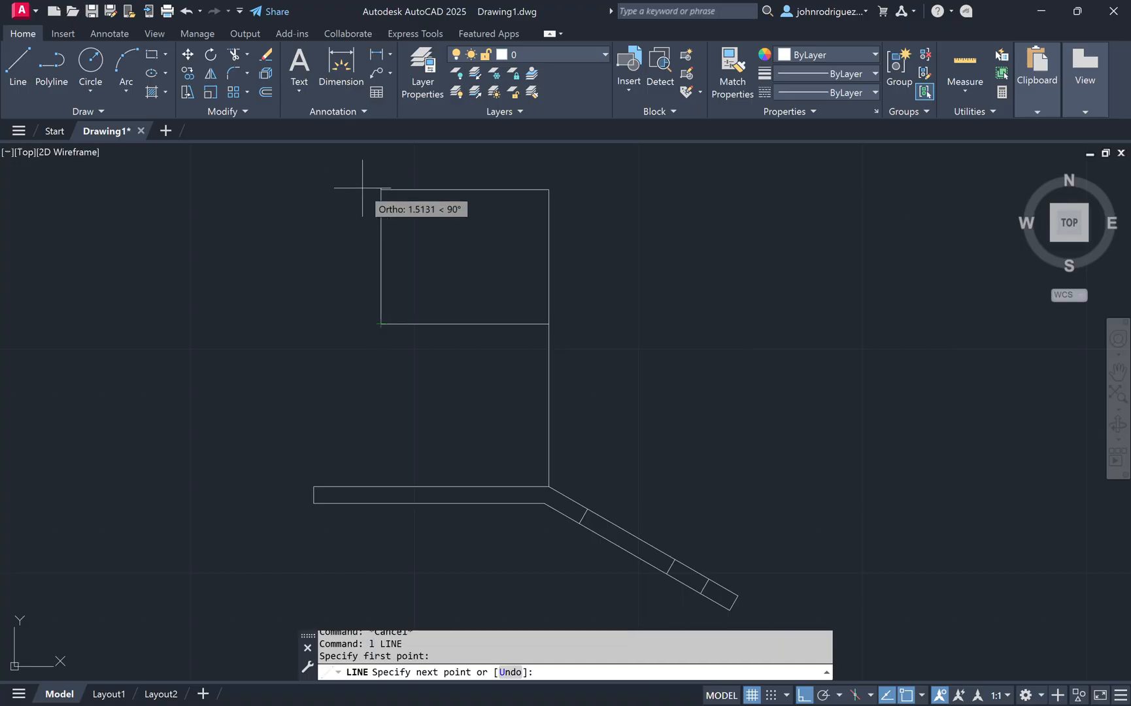
click(380, 188)
key(Escape)
Step: Draw a circle centred on the midpoint of the left vertical line, passing through its ends
text(c)
key(Return)
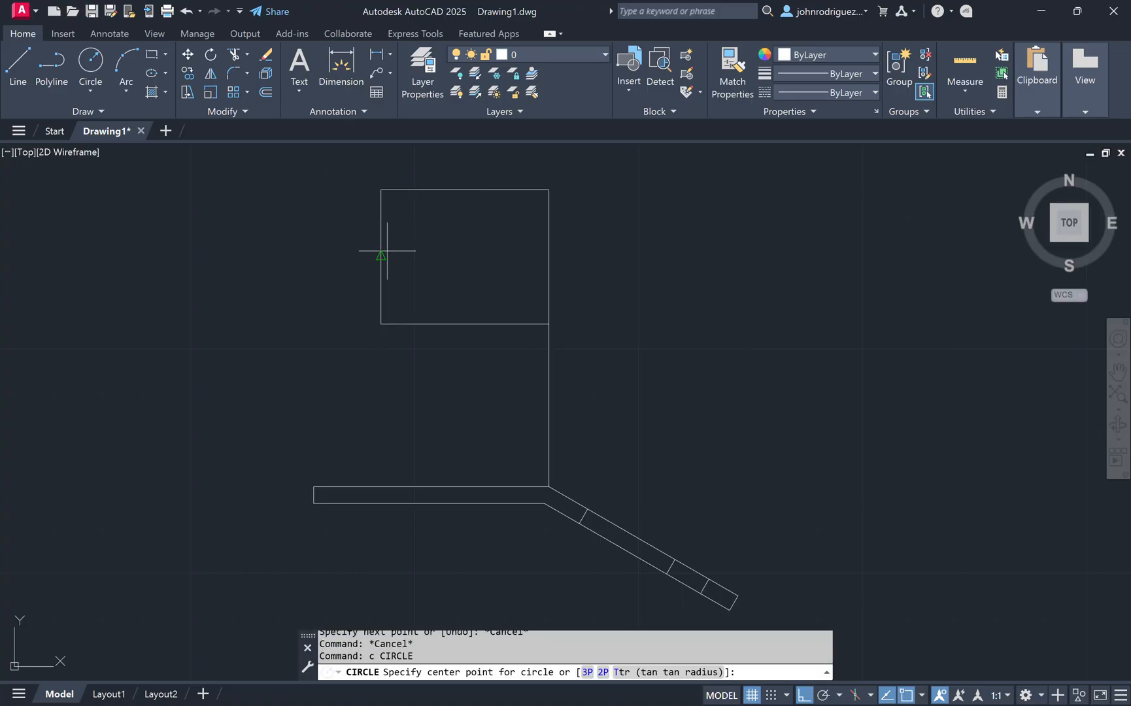
click(381, 256)
click(381, 190)
key(Escape)
key(Escape)
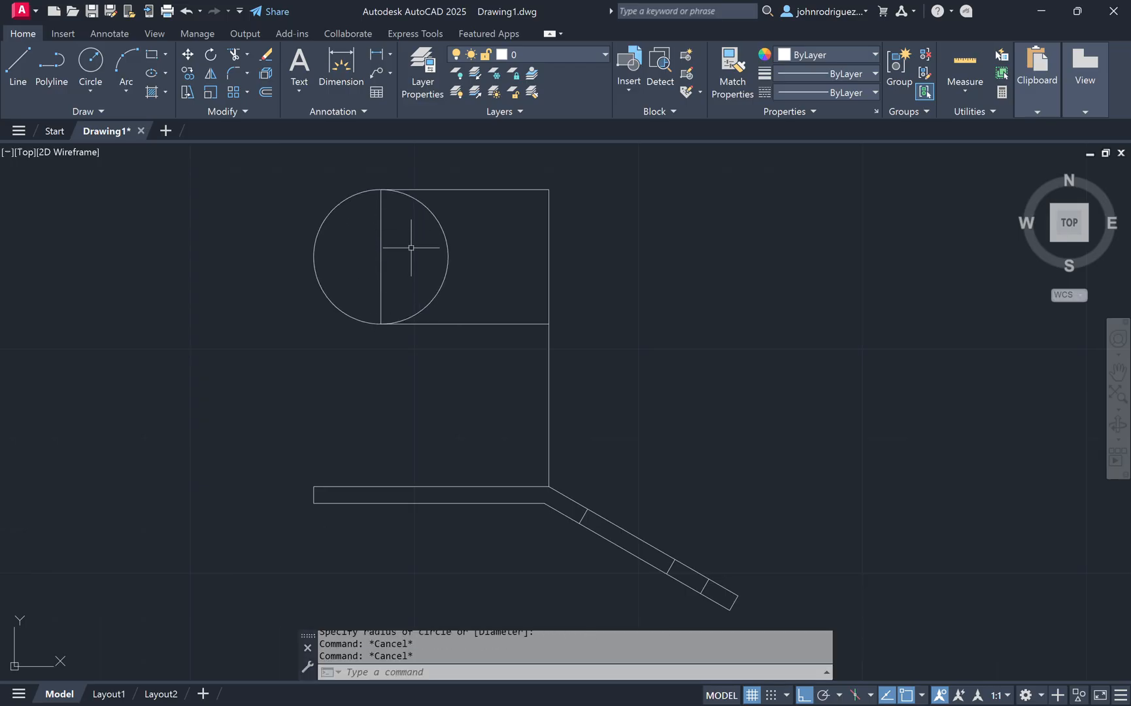
Step: Trim the circle's inner half and the left vertical line to form a rounded end
text(tr)
key(Return)
drag(470, 238, 316, 263)
key(Return)
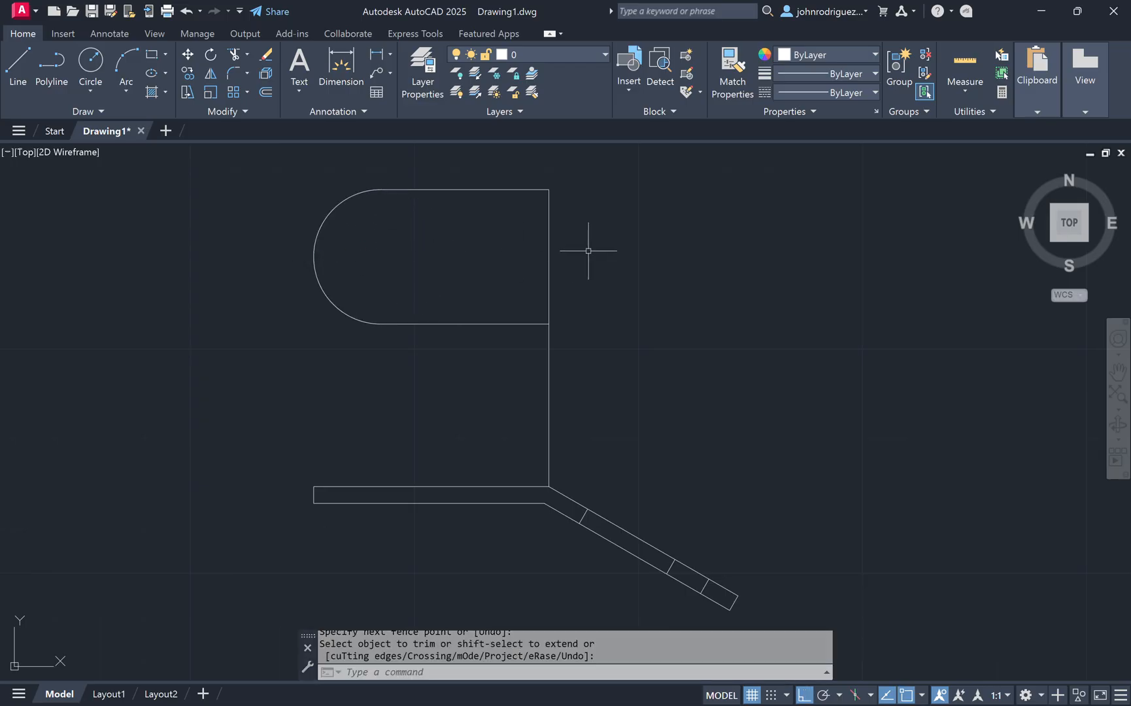
key(Escape)
key(Escape)
Step: Draw a vertical line upward from the outer lower corner of the sloped strip's end, rising above the top horizontal line
middle_drag(700, 341, 593, 361)
text(l)
key(Return)
scroll(675, 516, down, 2)
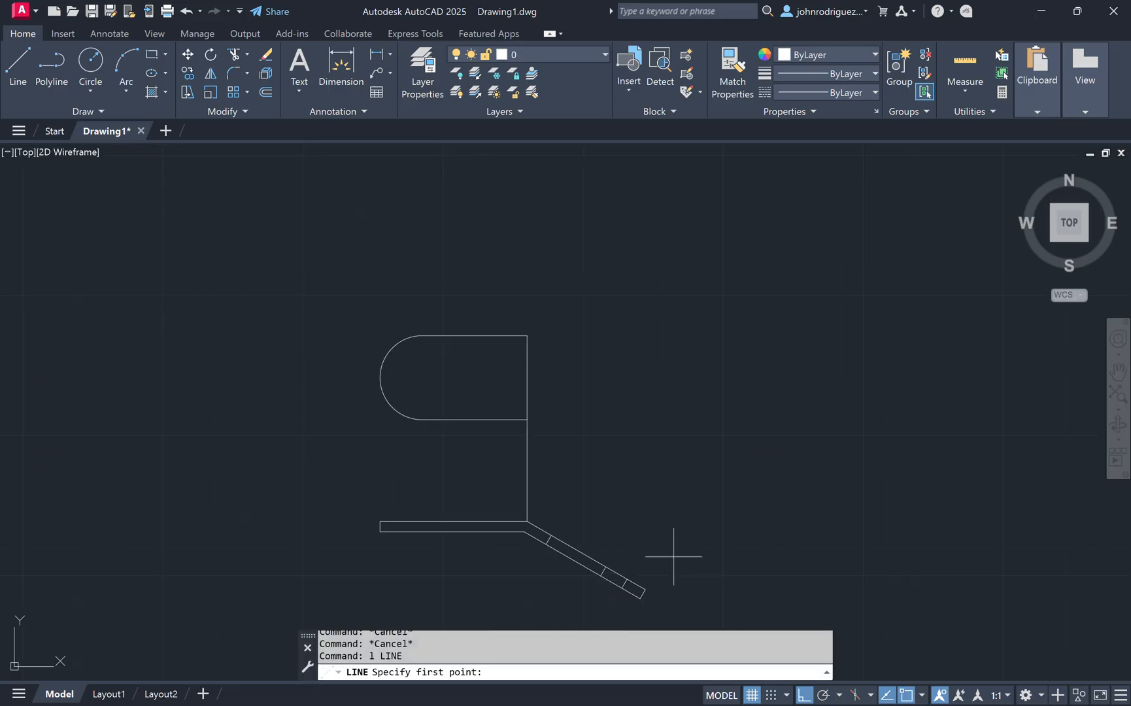
scroll(652, 585, up, 4)
click(633, 593)
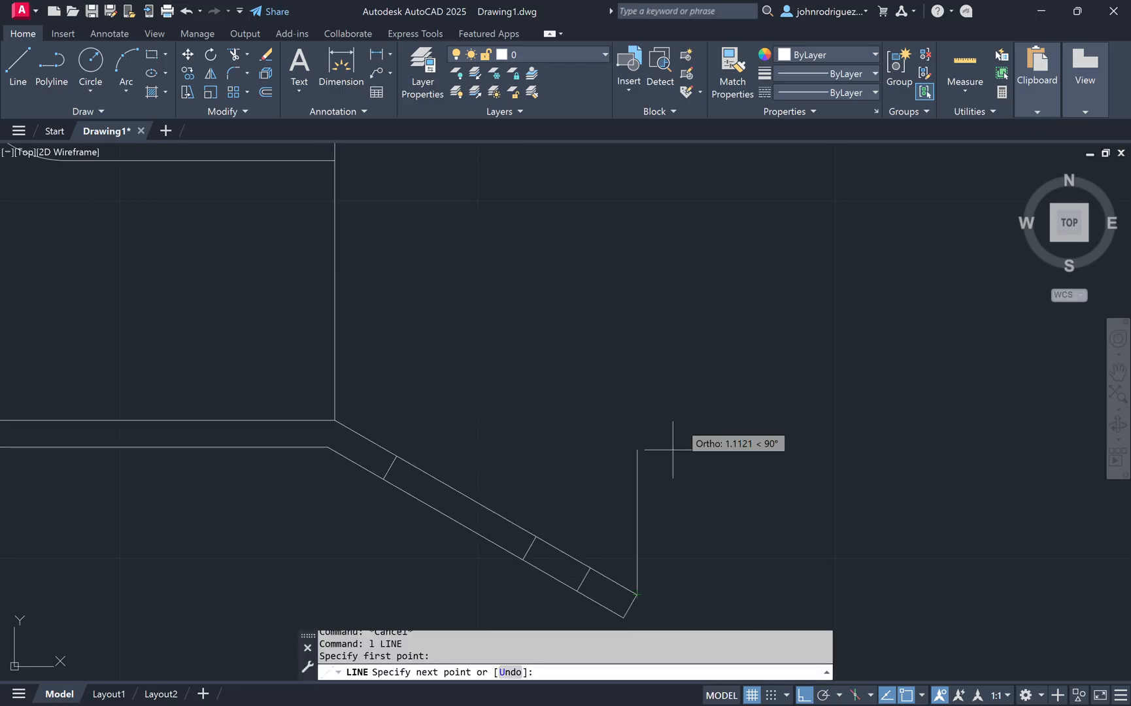
scroll(673, 392, down, 5)
scroll(661, 313, up, 1)
click(674, 253)
key(Escape)
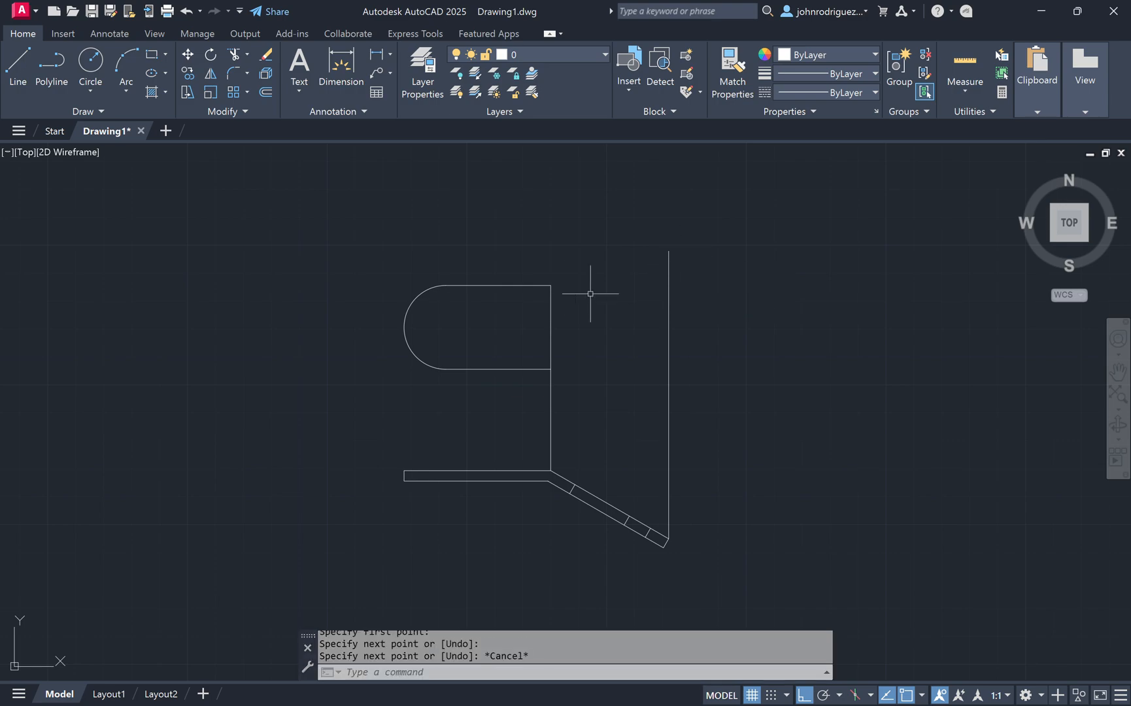
Step: Extend the top and bottom horizontal lines to the new vertical line
key(Escape)
text(ex)
key(Return)
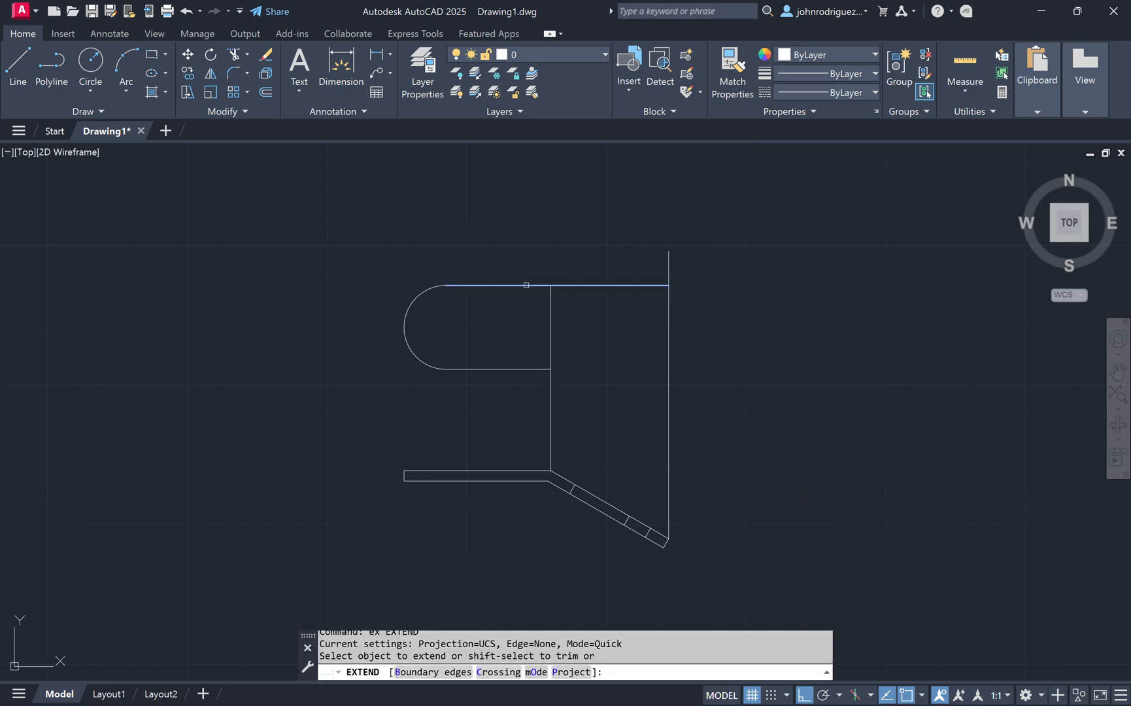
click(528, 286)
key(Escape)
key(Escape)
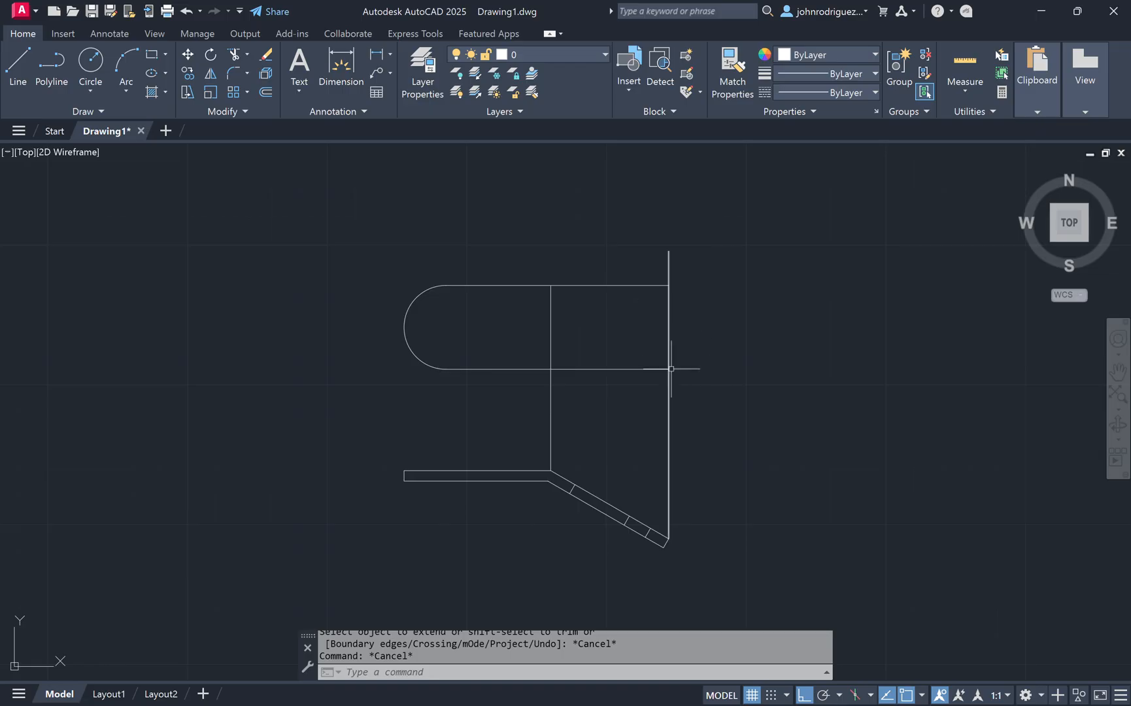
Step: Draw a vertical line upward from the inner end of the cross line nearest the sloped strip's end
scroll(673, 278, up, 2)
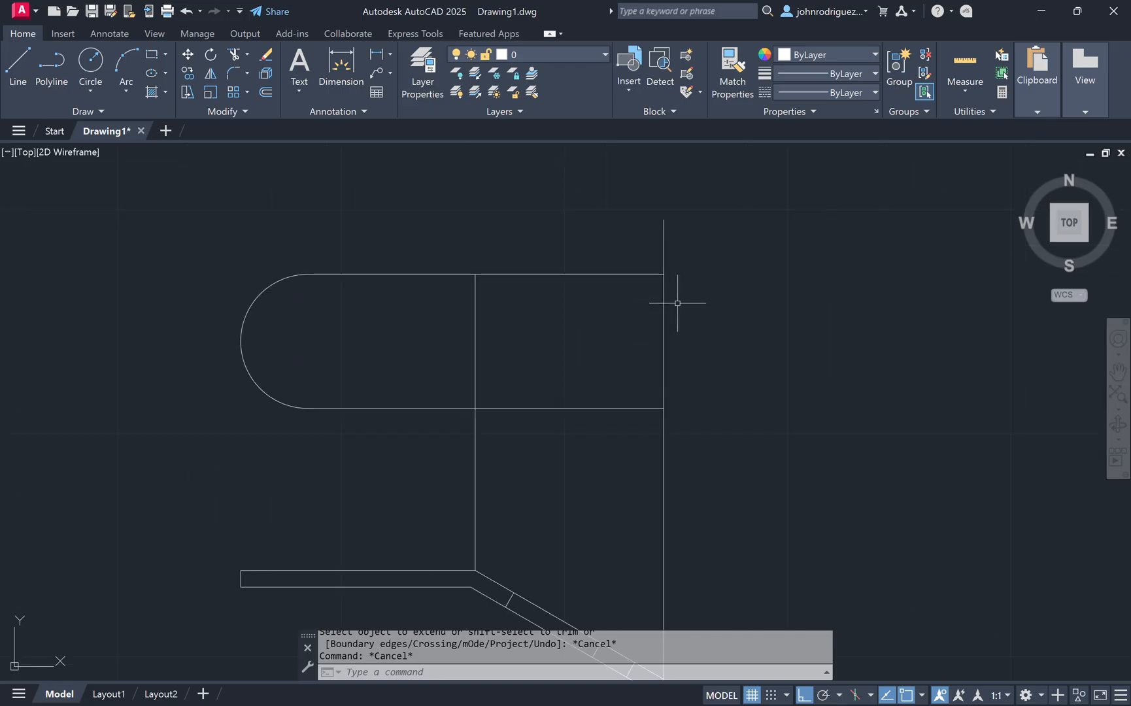
scroll(674, 373, up, 2)
text(l)
key(Return)
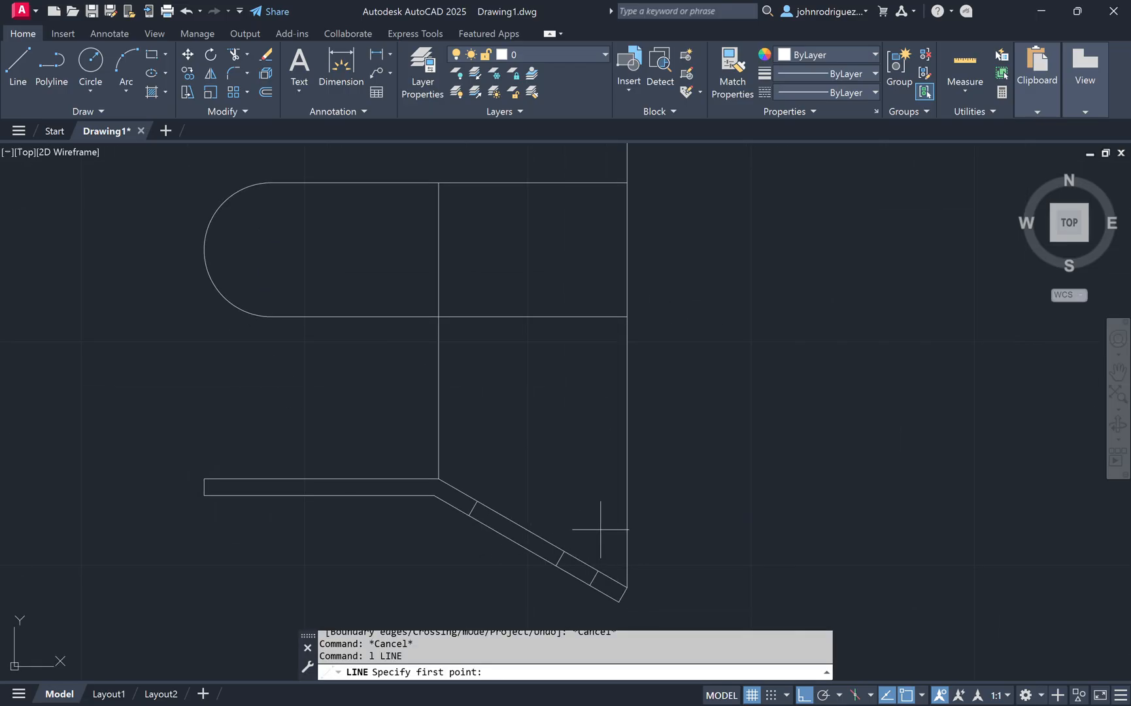
click(599, 571)
click(596, 170)
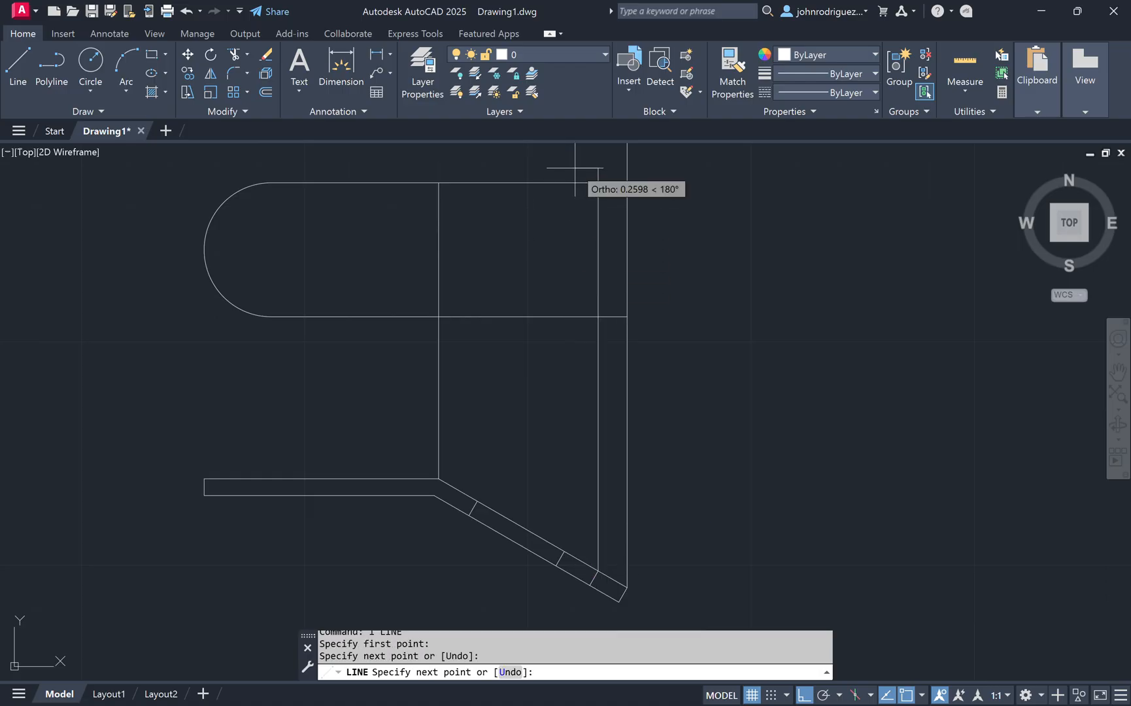
Step: Draw a chamfer line across the tab's lower right corner, starting 3/8 above the corner
key(Escape)
key(Escape)
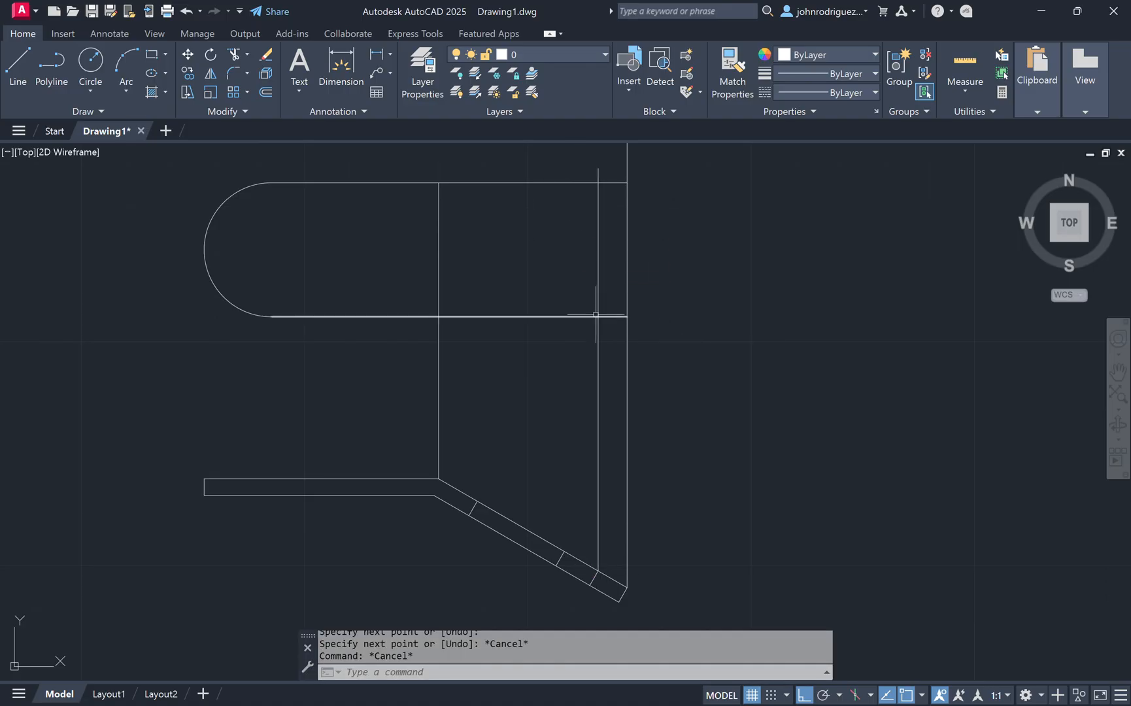
scroll(612, 291, up, 2)
middle_drag(656, 328, 632, 385)
text(l)
key(Return)
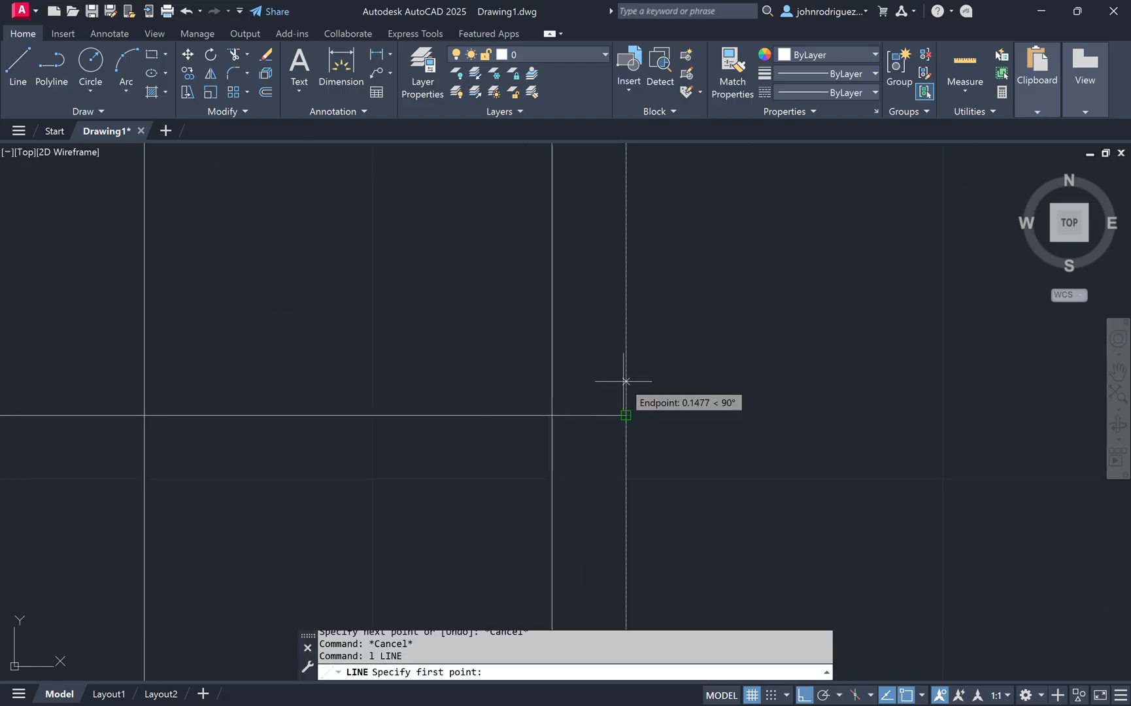
text(3/8)
key(Return)
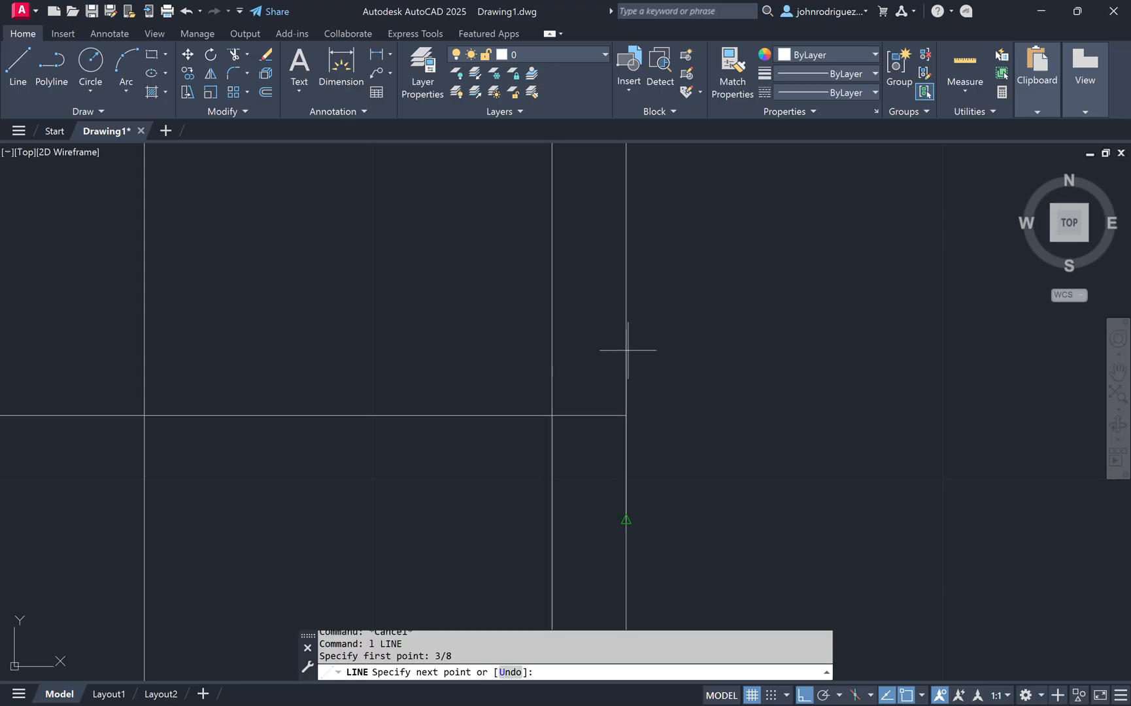
key(Escape)
key(Escape)
middle_drag(614, 316, 555, 447)
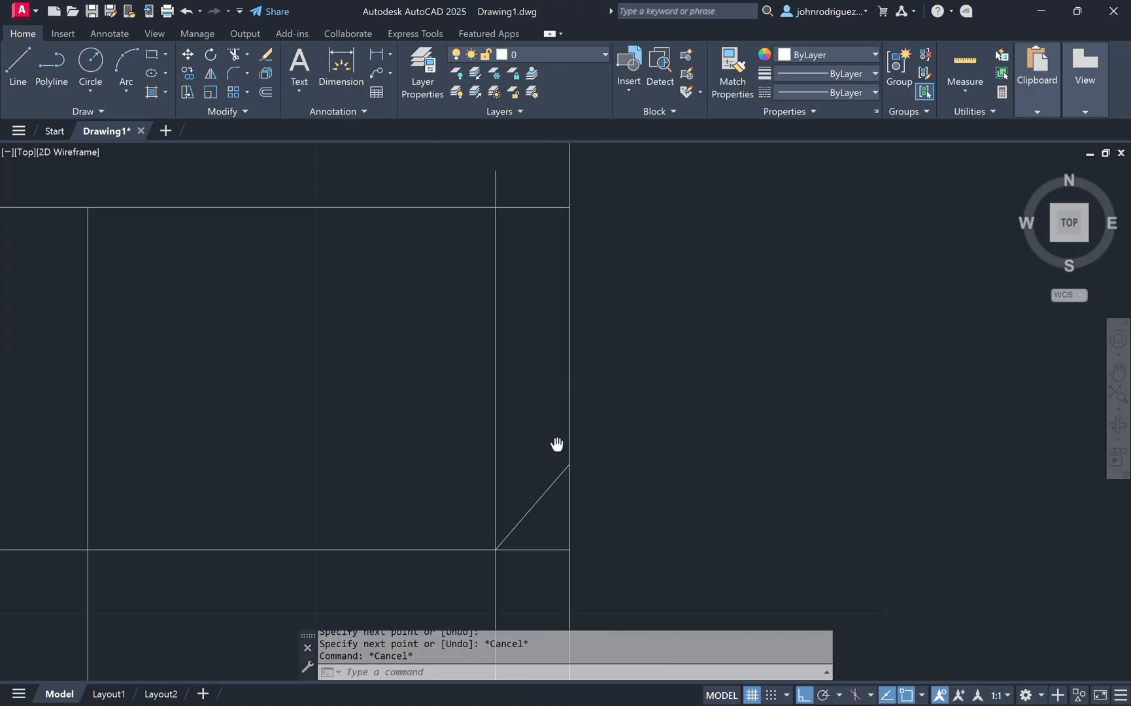
text(mi)
key(Return)
click(552, 481)
key(Return)
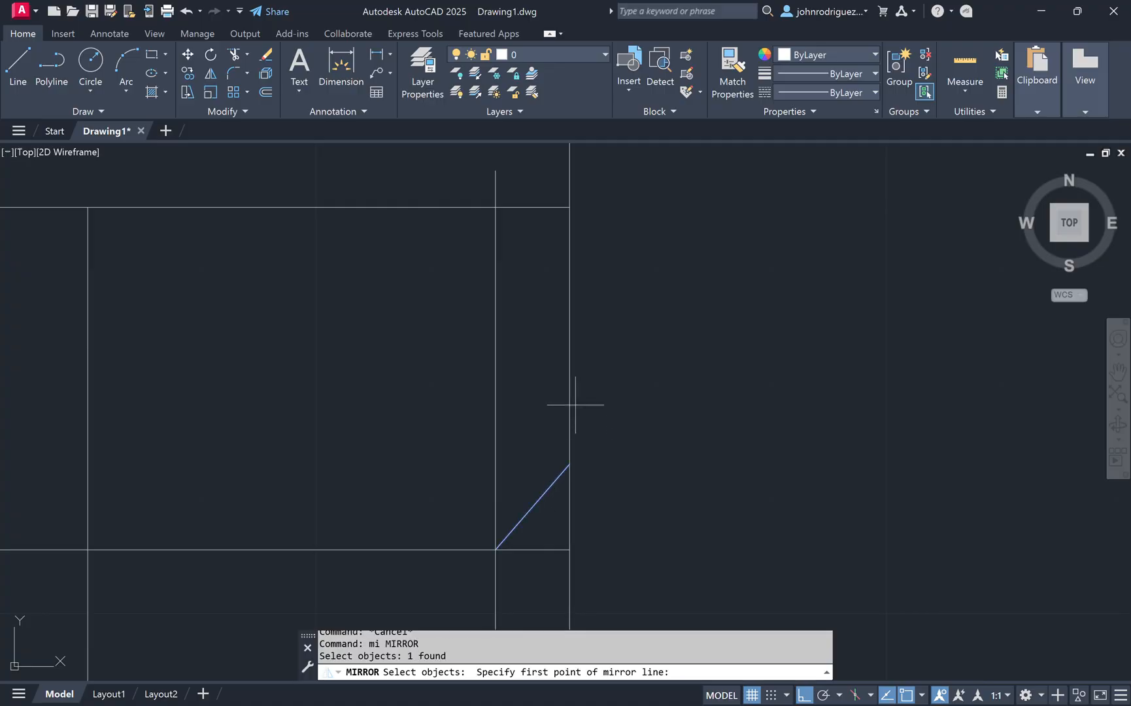
key(Escape)
scroll(592, 331, down, 4)
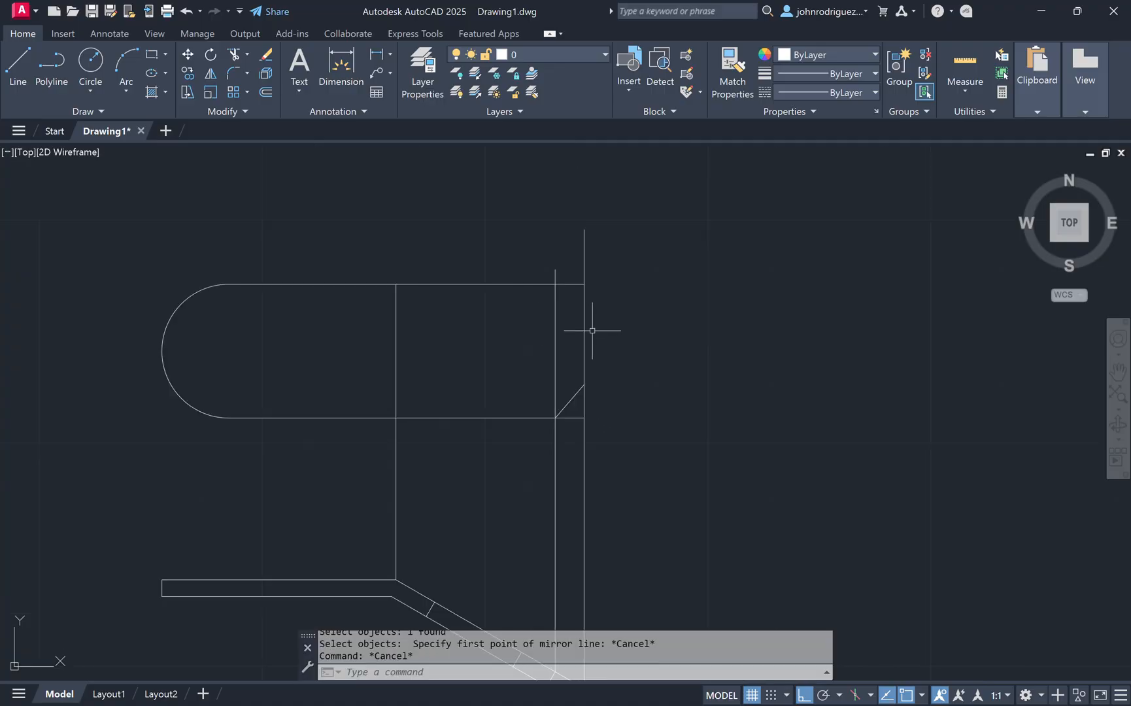
Step: Trim the ends of the rightmost vertical line that extend above and below the tab
text(tr)
key(Return)
click(584, 263)
click(583, 433)
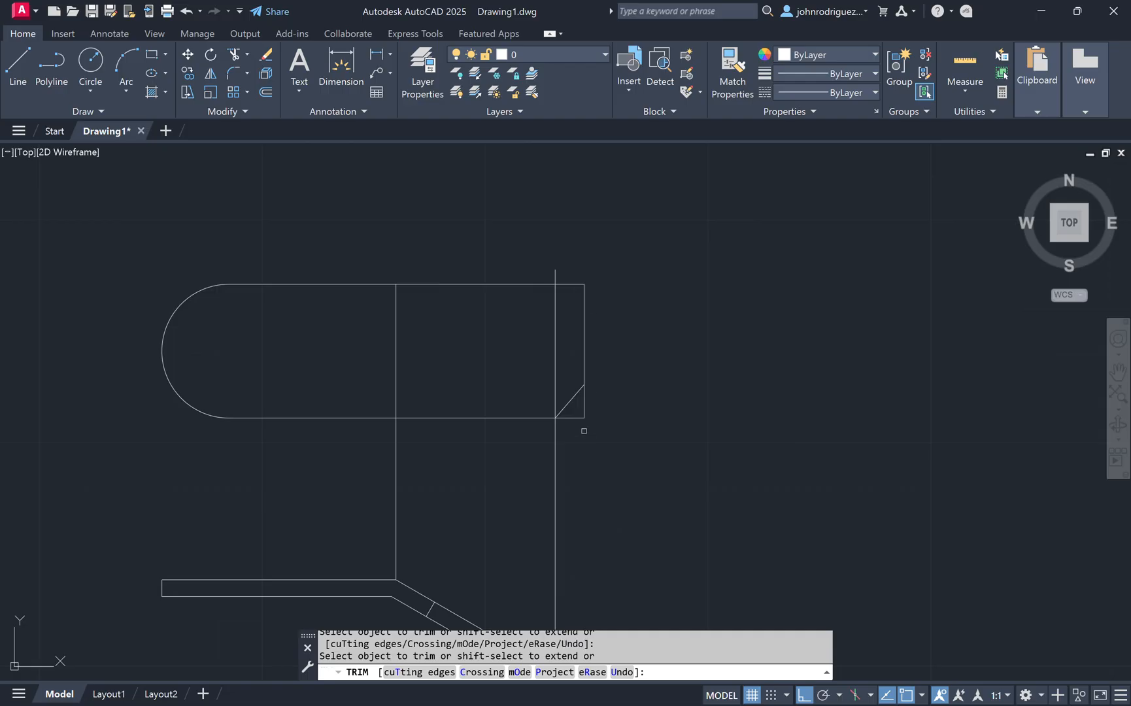
scroll(583, 394, up, 2)
key(Escape)
Step: Mirror the chamfer line about the tab's horizontal centre line onto the upper right corner
text(mi)
key(Return)
click(580, 384)
key(Return)
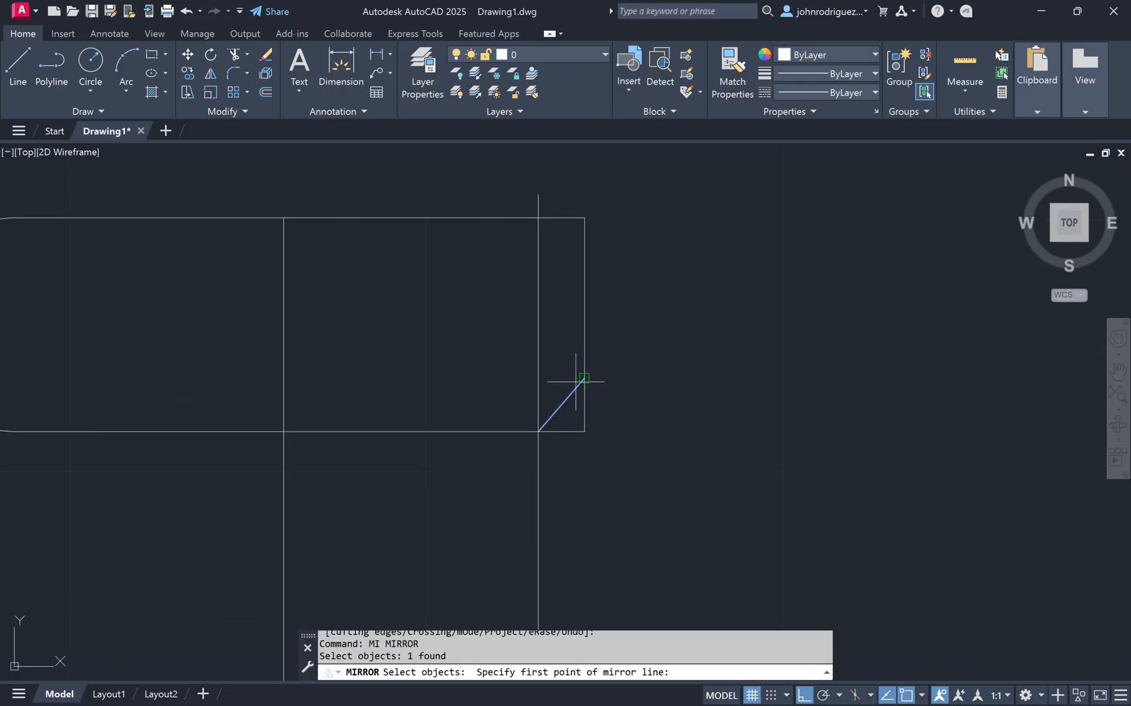
click(584, 324)
click(658, 341)
key(Return)
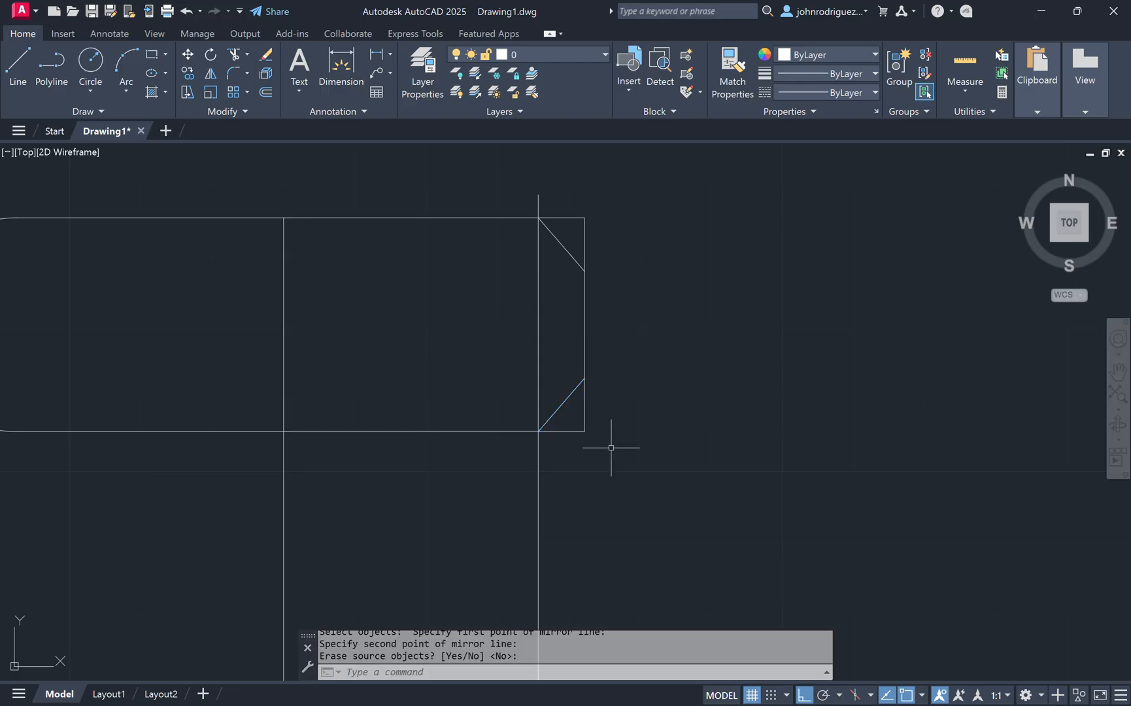
Step: Trim the tab's right edge and its top and bottom edges back to the two chamfer lines
scroll(542, 411, down, 2)
scroll(566, 442, up, 2)
text(tr)
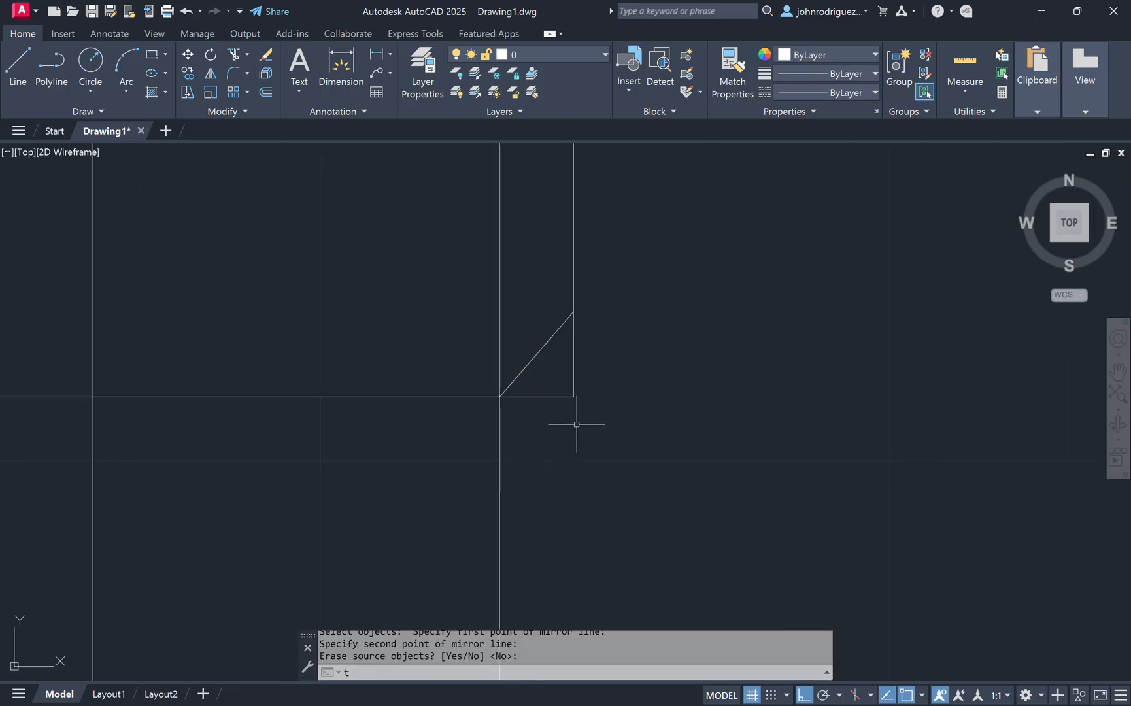
key(Return)
click(606, 432)
click(555, 382)
click(569, 373)
click(581, 378)
middle_drag(579, 166, 578, 398)
click(595, 327)
click(550, 274)
key(Return)
scroll(505, 293, down, 2)
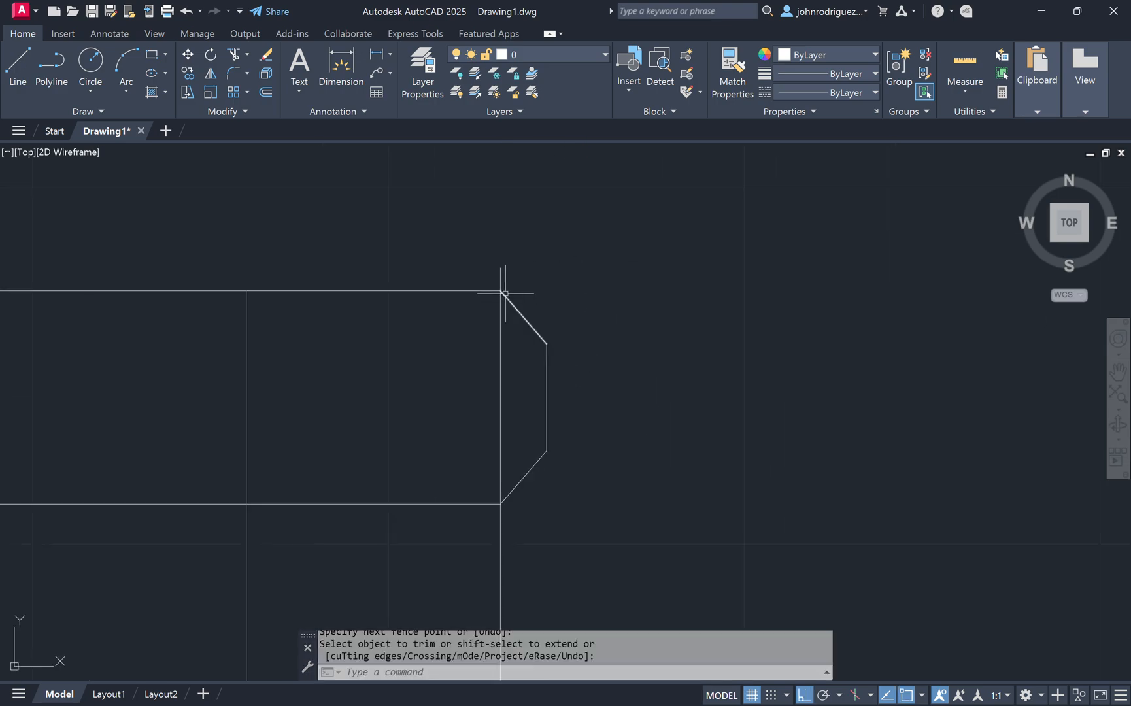
Step: Erase the long vertical construction line rising from the sloped strip's end
middle_drag(573, 498, 552, 369)
click(551, 391)
click(395, 476)
text(e)
key(Return)
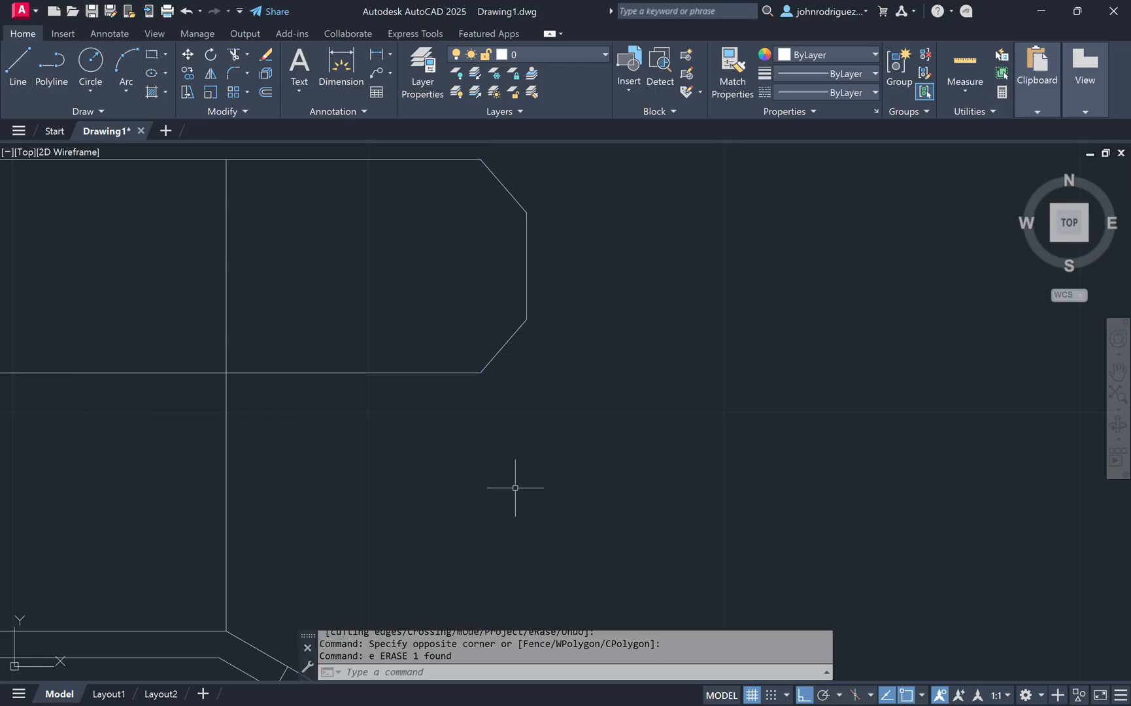
scroll(404, 429, down, 2)
mouse_move(278, 423)
middle_down()
mouse_move(424, 402)
mouse_move(441, 338)
middle_up()
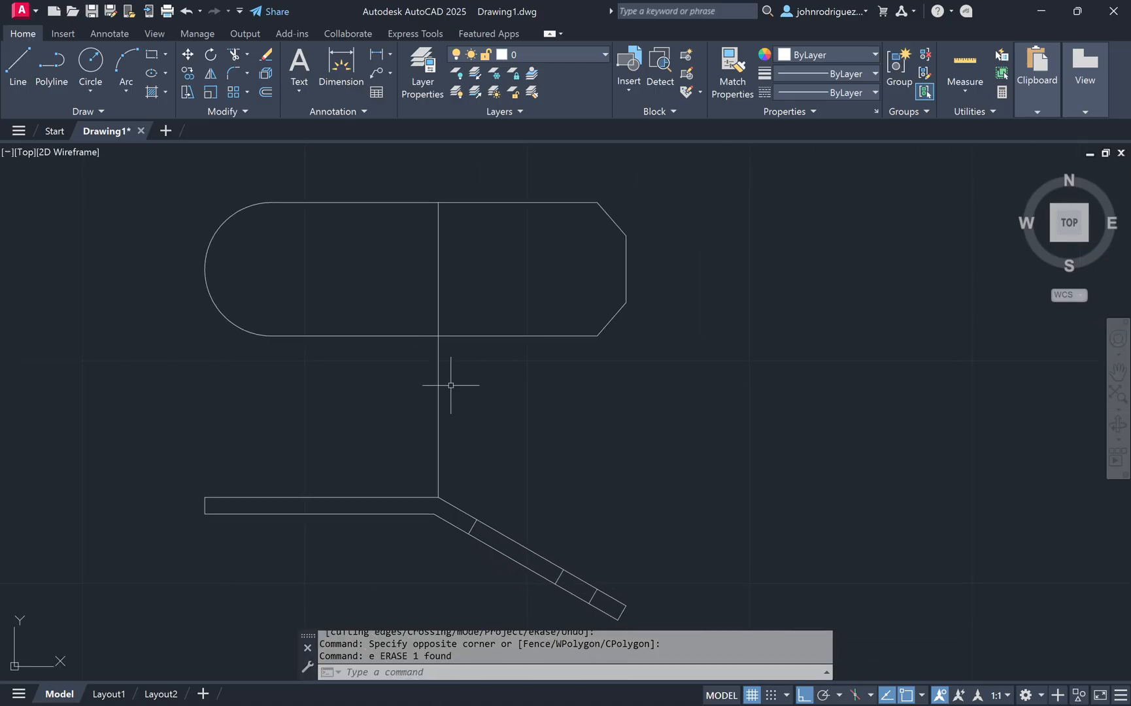
Step: Draw a vertical line from the inner end of the first cross line on the sloped strip up through the tab
text(l)
key(Return)
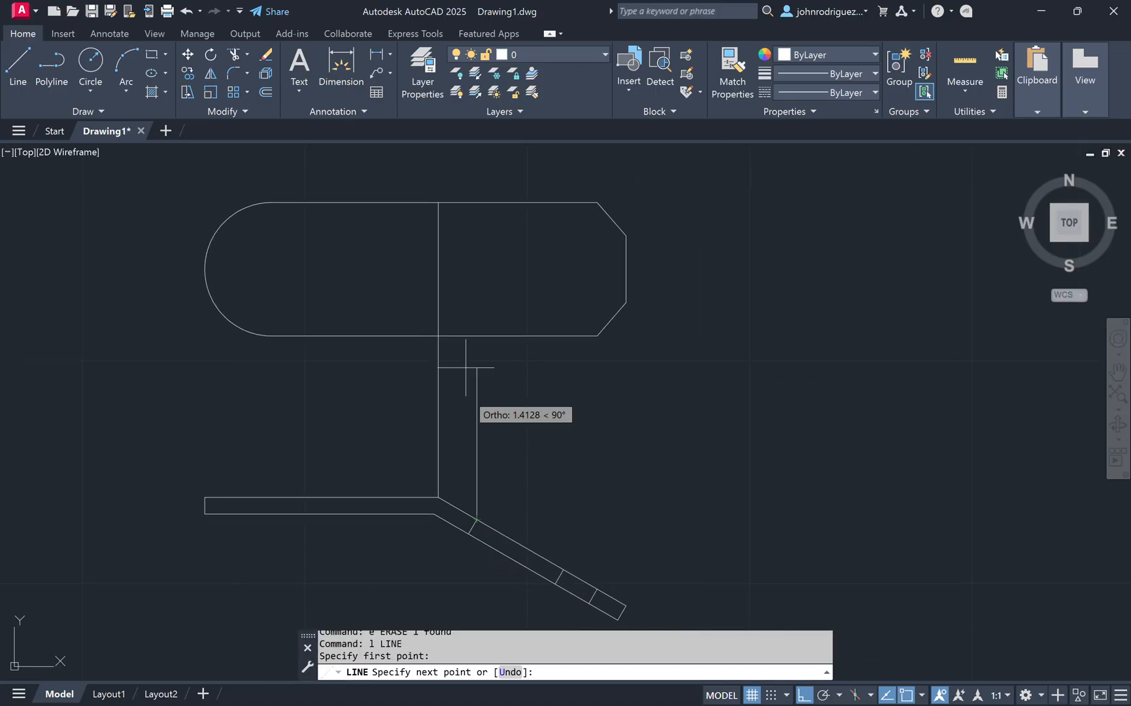
click(476, 168)
key(Escape)
key(Escape)
Step: Draw a vertical line from the inner end of the second cross line on the sloped strip up through the tab
key(Return)
click(561, 564)
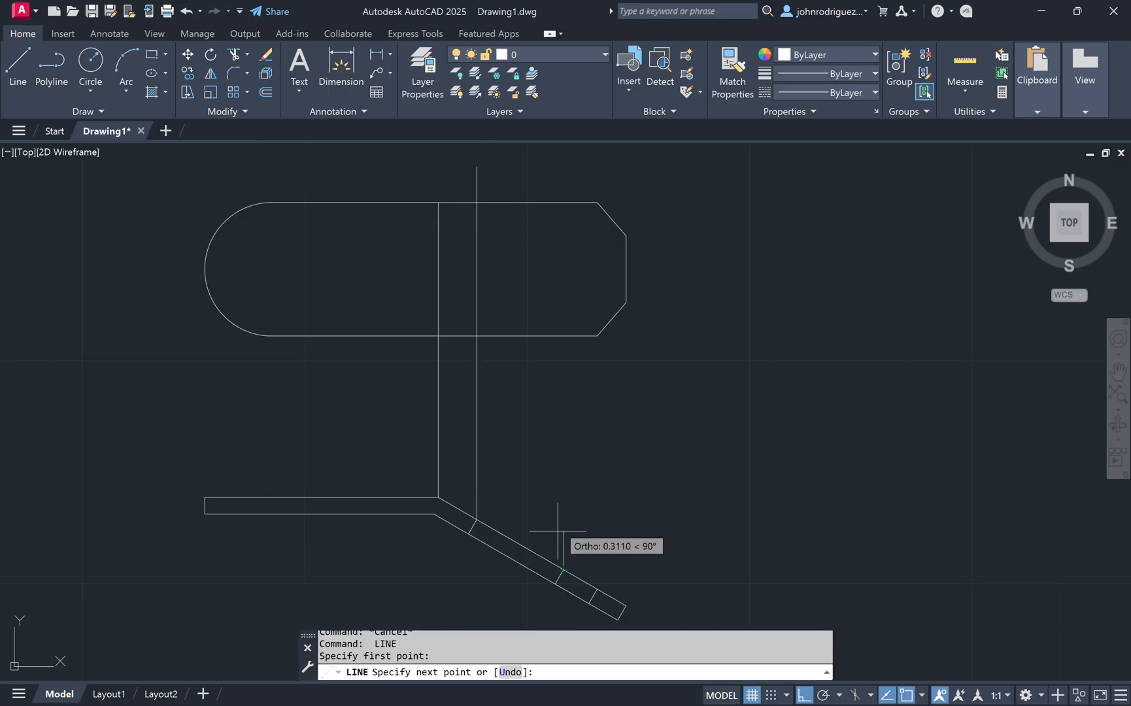
click(503, 166)
key(Escape)
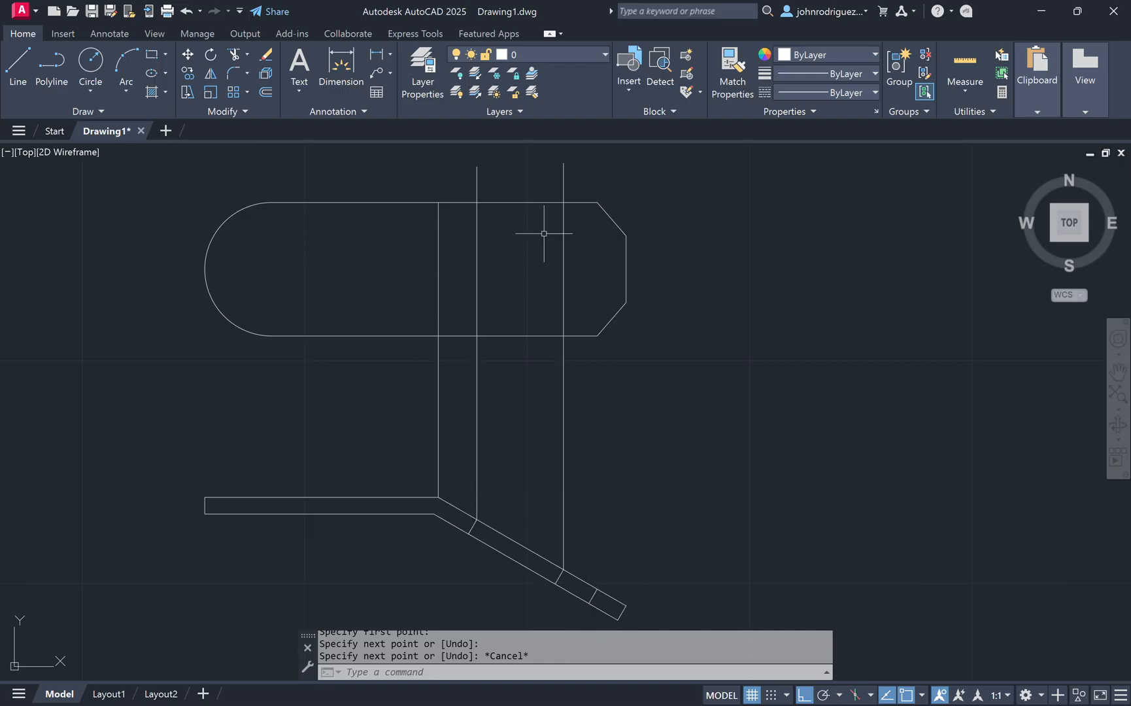
key(Escape)
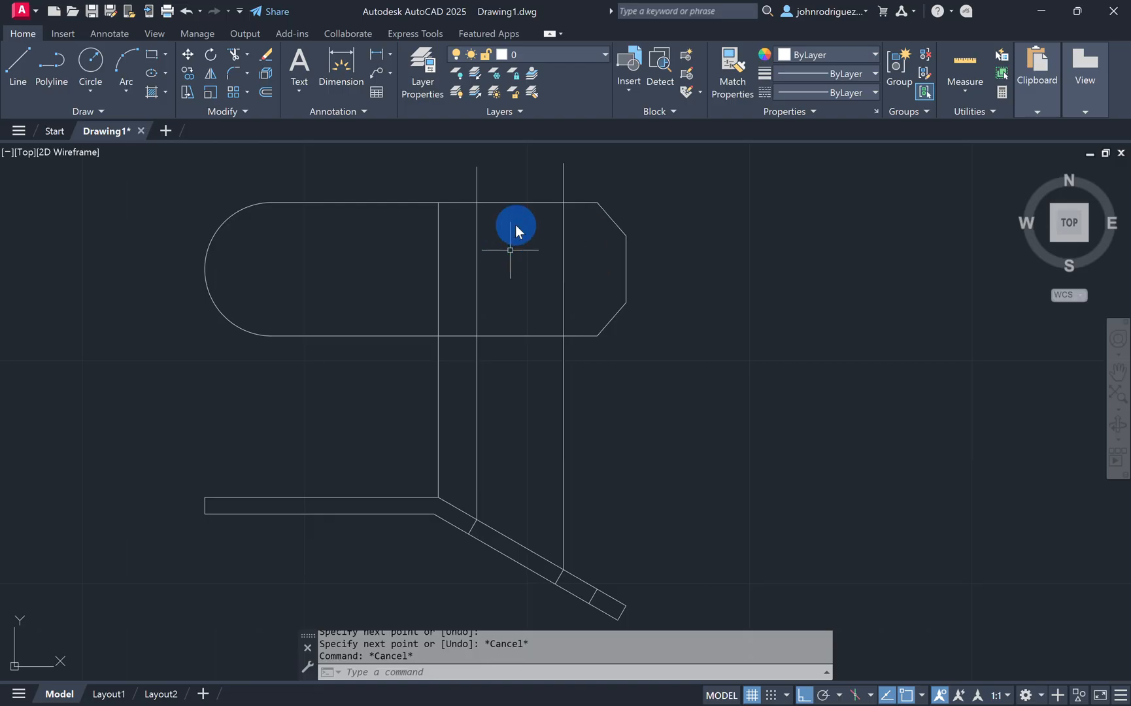
Step: Offset the tab's top and bottom edges 3/8 inward
text(o)
key(Return)
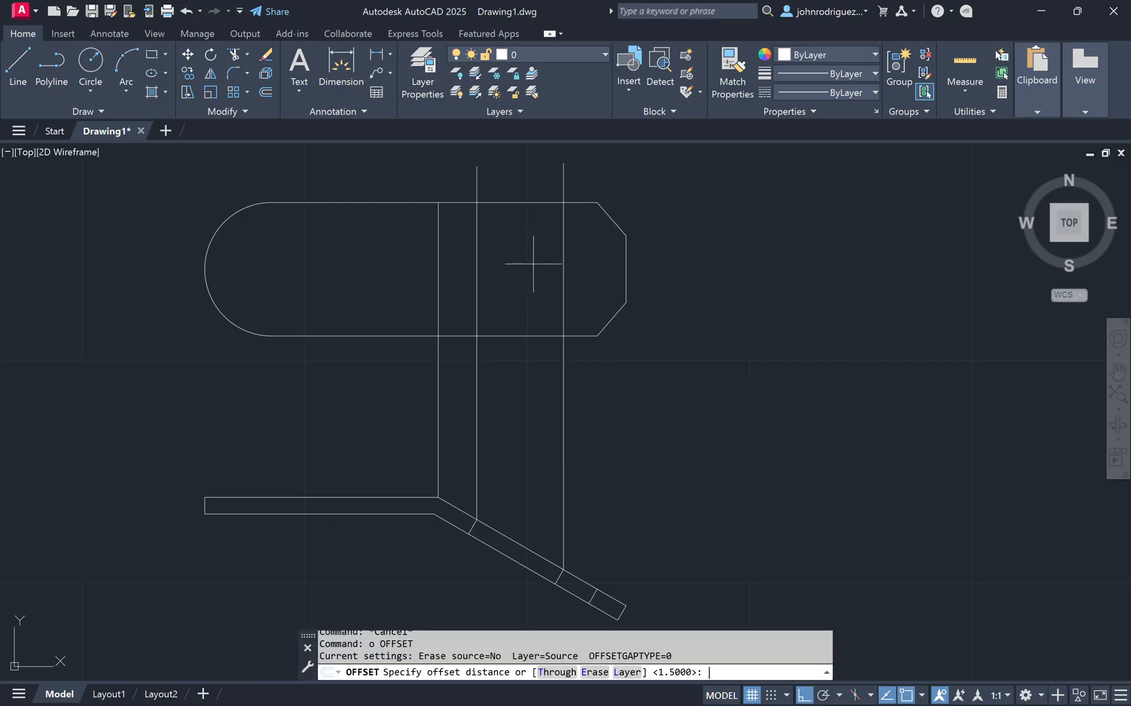
text(3/8)
key(Return)
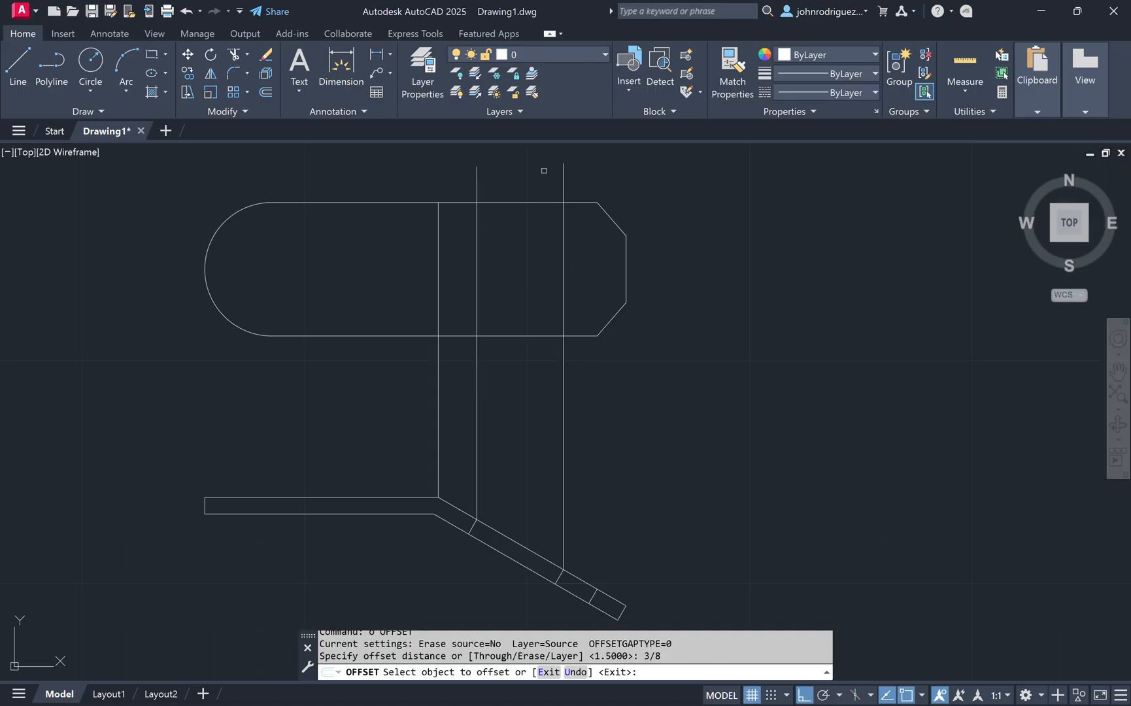
click(522, 203)
click(515, 239)
click(526, 336)
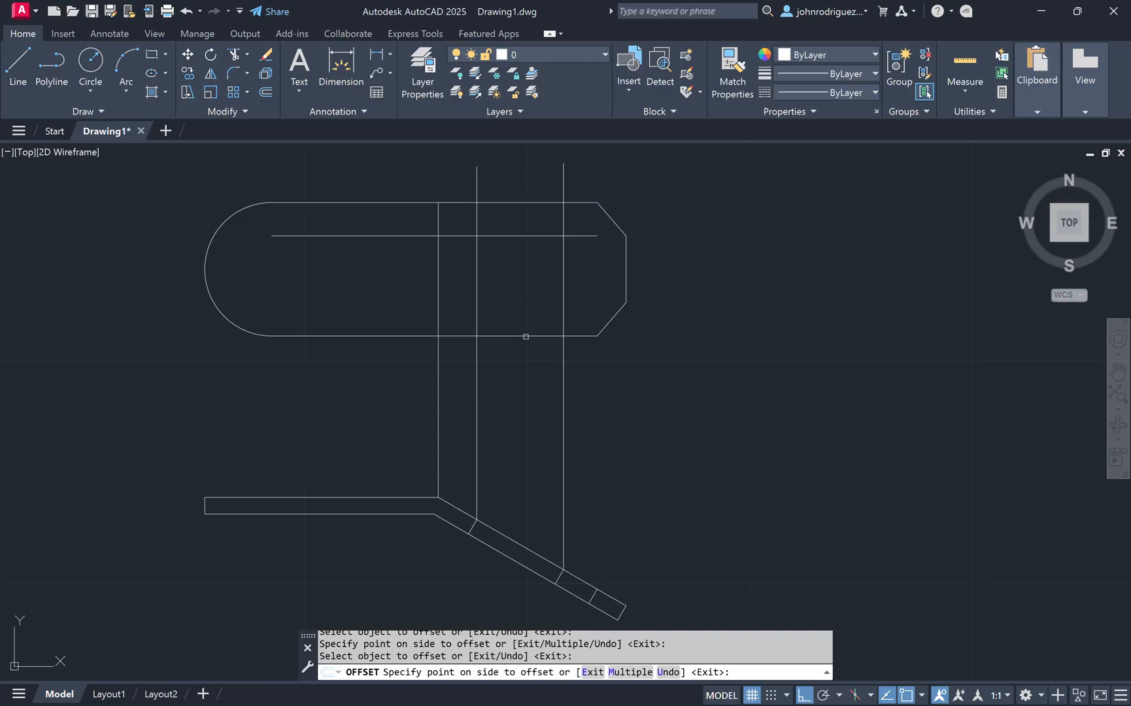
click(525, 302)
key(Escape)
Step: Trim the offset and vertical lines into a rectangular cutout in the tab, removing the lines below the tab
text(t)
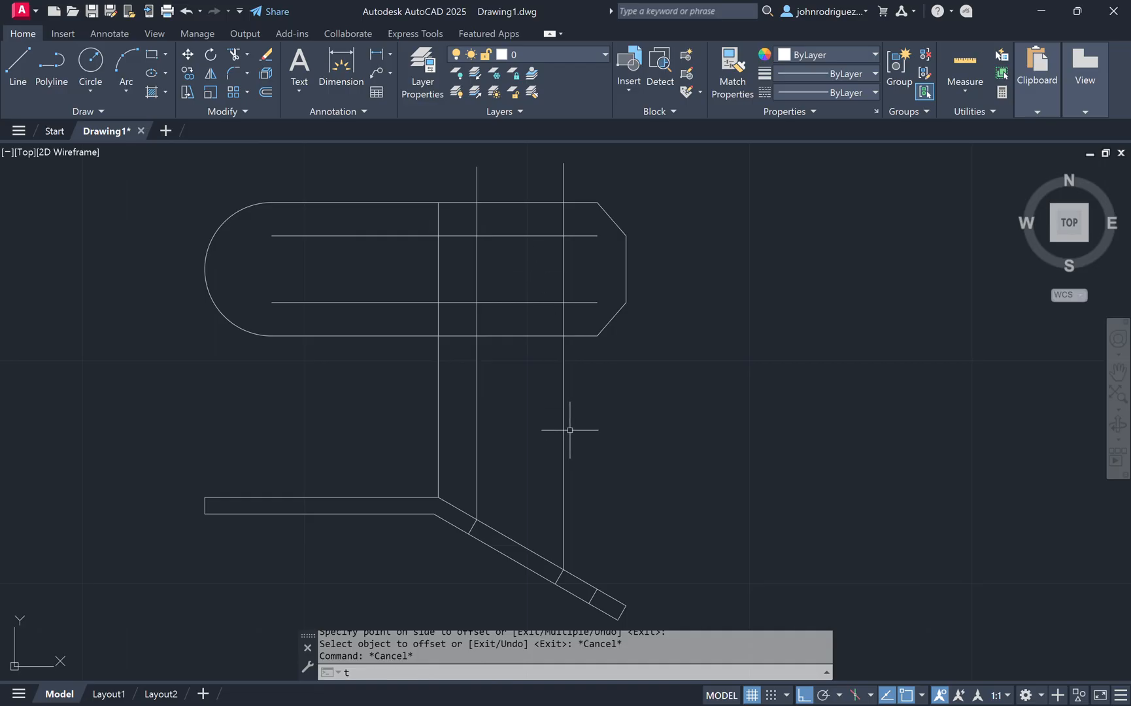
text( or)
key(Return)
click(651, 456)
click(384, 396)
click(584, 171)
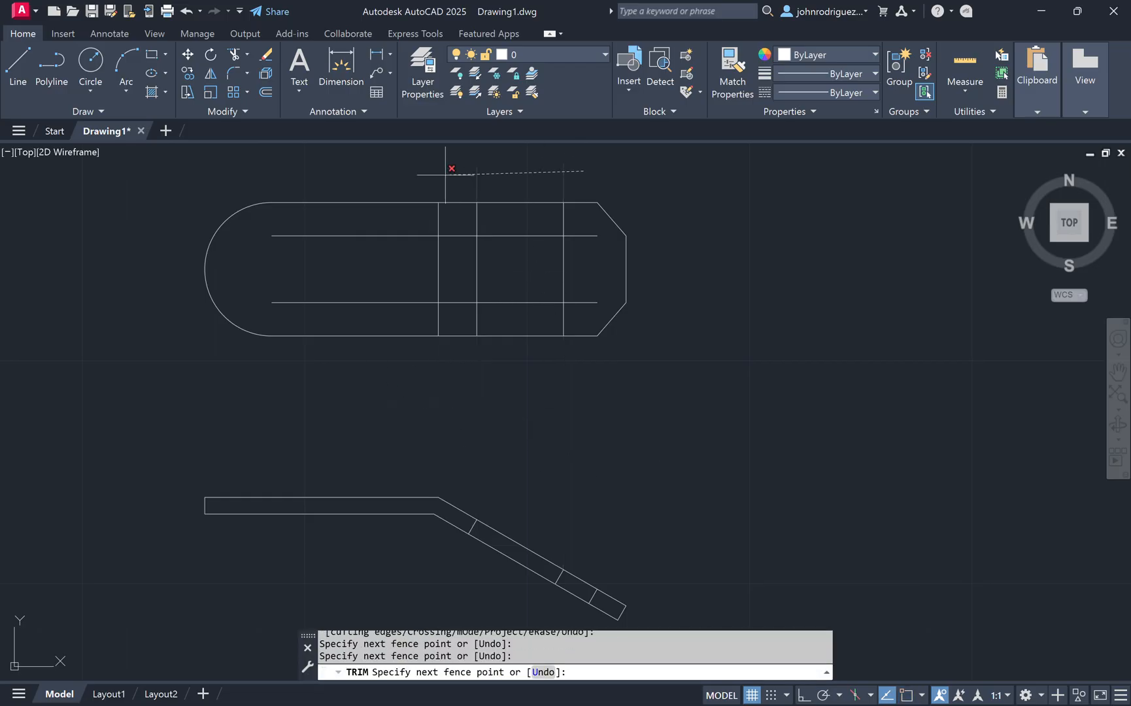
click(445, 175)
click(405, 227)
click(385, 312)
click(463, 219)
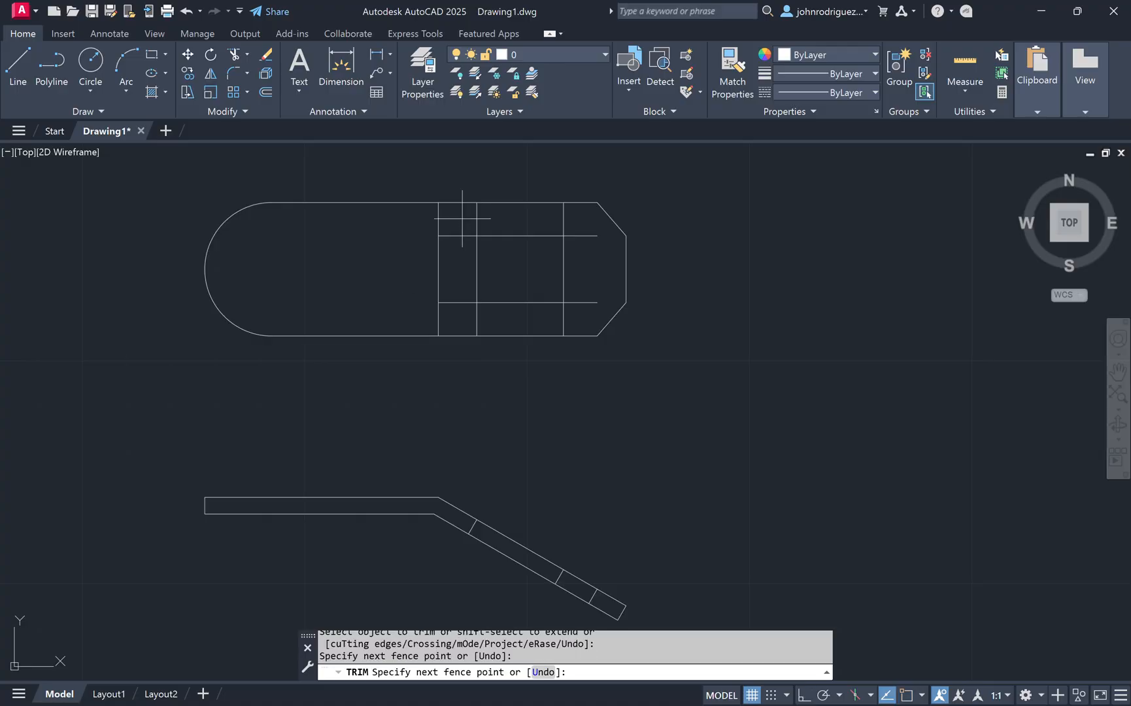
mouse_move(463, 219)
mouse_down()
mouse_move(553, 212)
mouse_move(581, 240)
mouse_move(581, 303)
mouse_move(501, 320)
mouse_move(467, 306)
mouse_move(465, 211)
mouse_up()
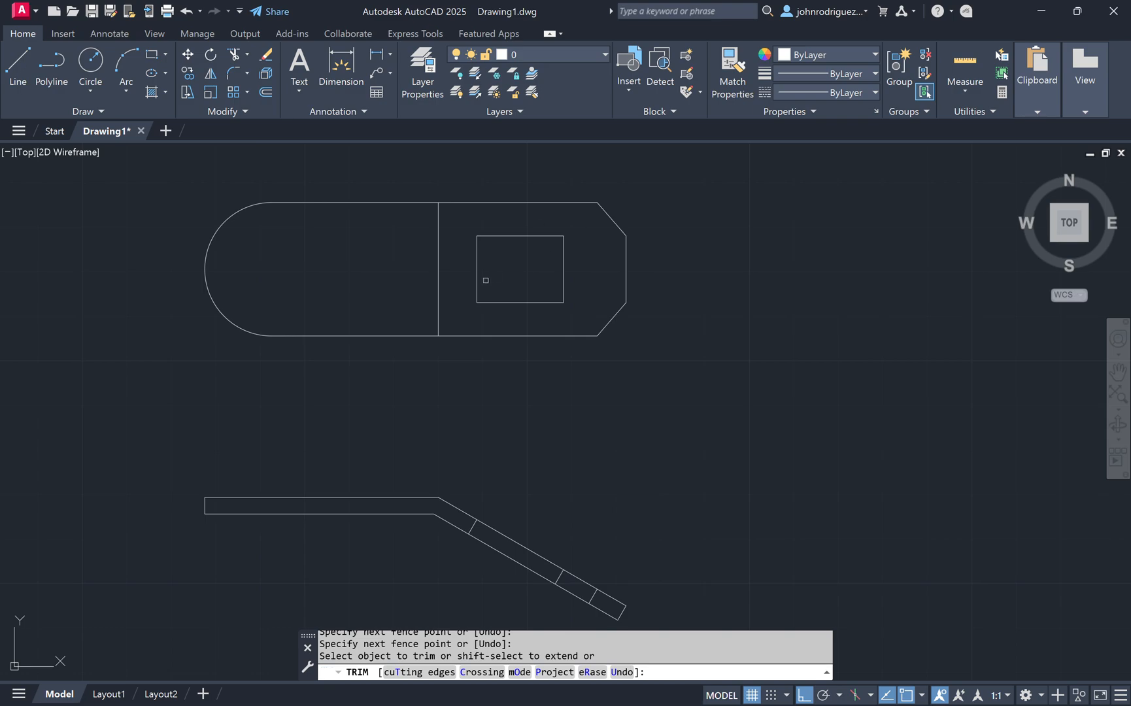
key(Escape)
key(Escape)
Step: Draw a circle of 0.75 diameter centred on the midpoint of the tab's vertical dividing line
text(c)
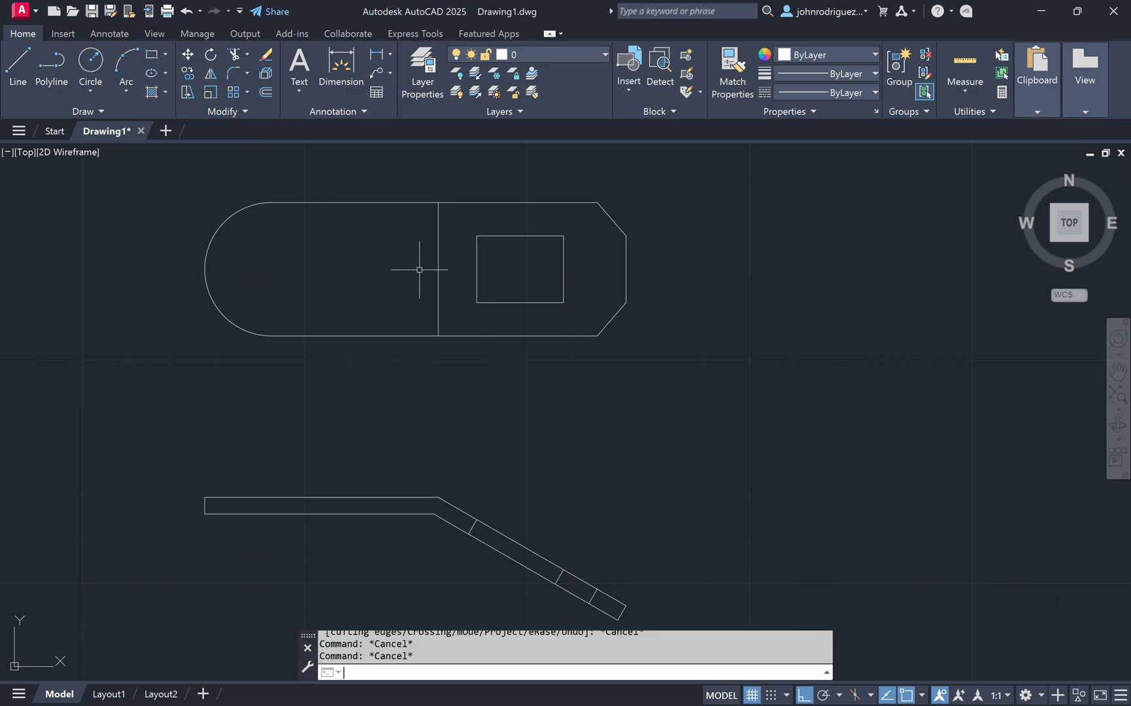
key(Return)
click(438, 268)
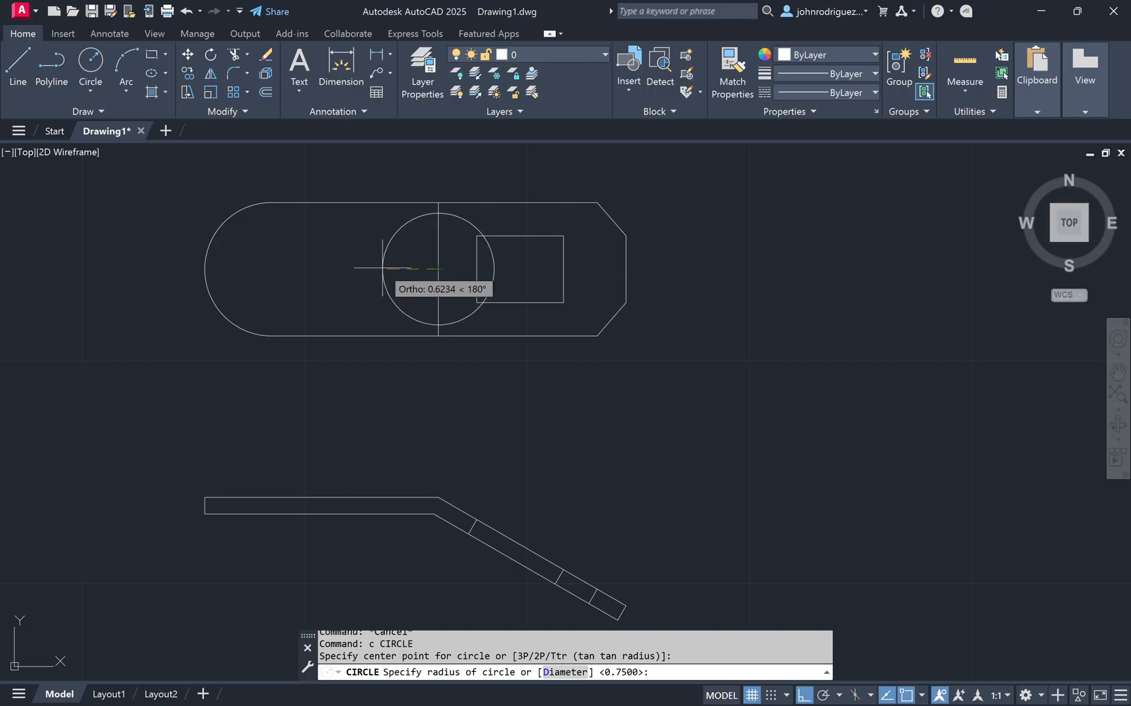
text(d)
key(Return)
text(.)
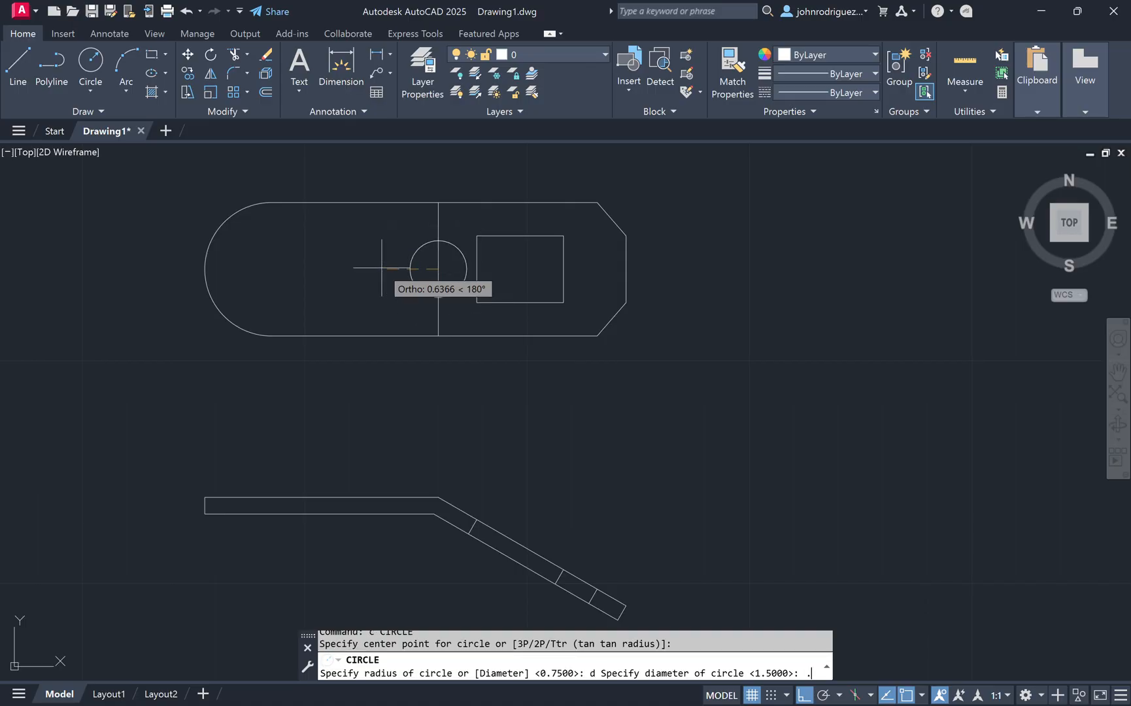
text(75)
key(Return)
key(Escape)
key(Escape)
Step: Move the circle 15/16 to the left
text(m)
key(Return)
click(407, 280)
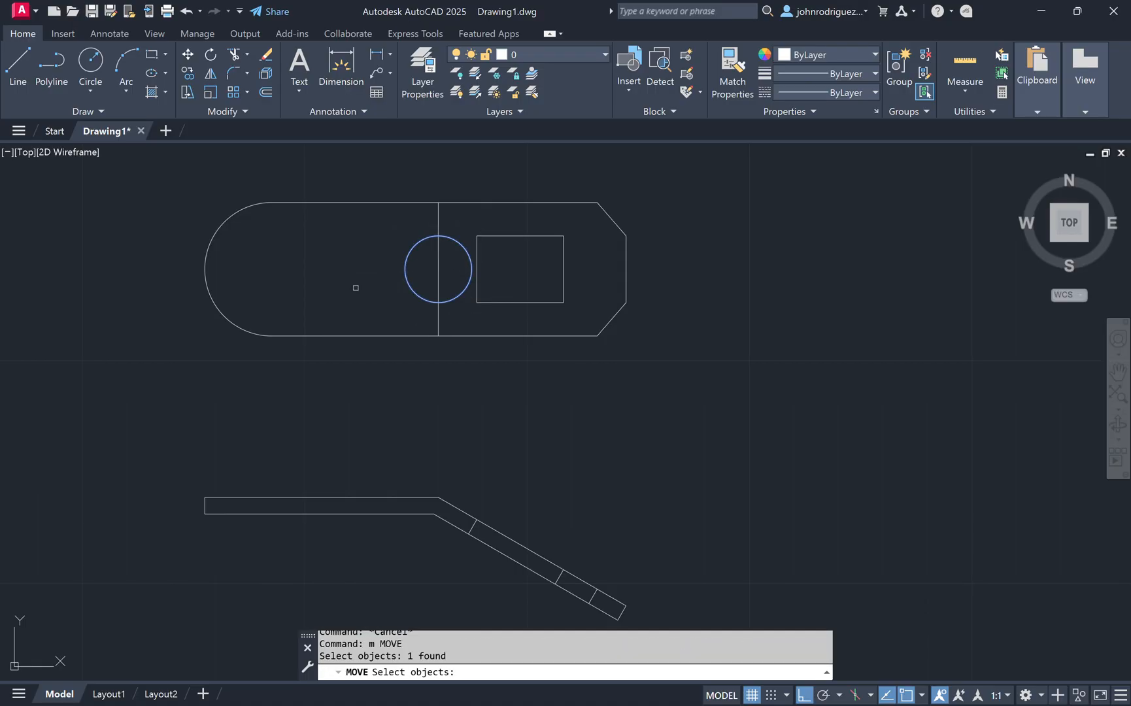
key(Return)
click(356, 288)
text(15/16)
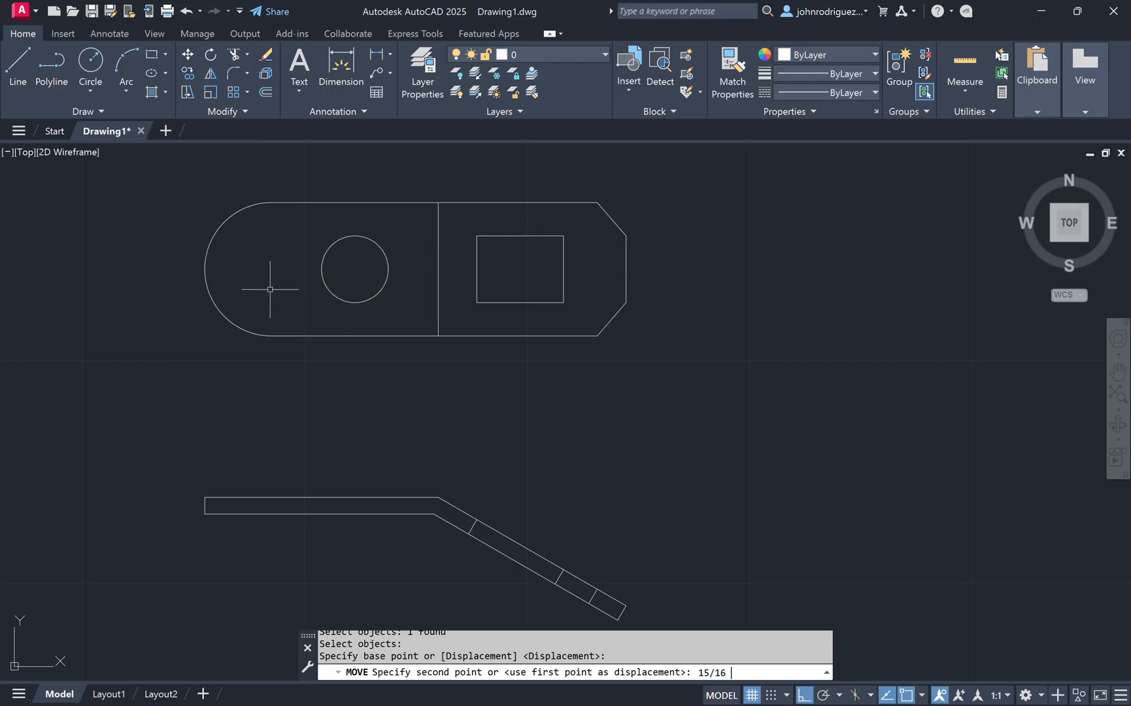
key(Return)
key(Escape)
key(Escape)
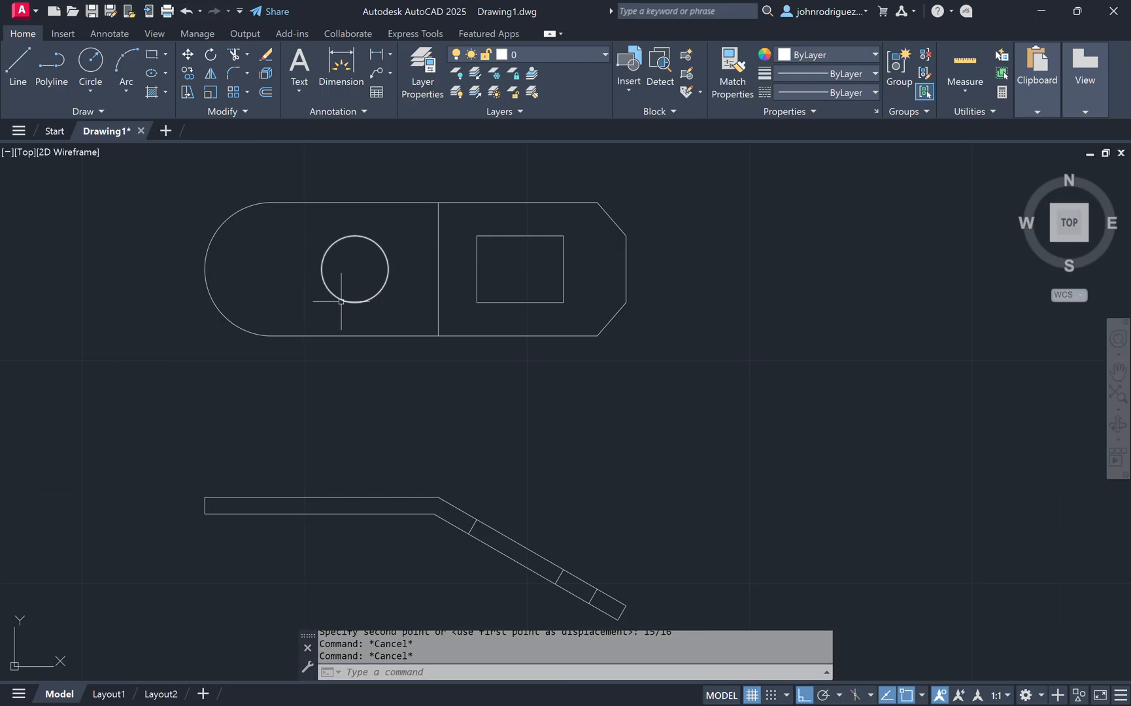
Step: Copy the circle another 15/16 to the left
text(co)
key(Return)
click(378, 295)
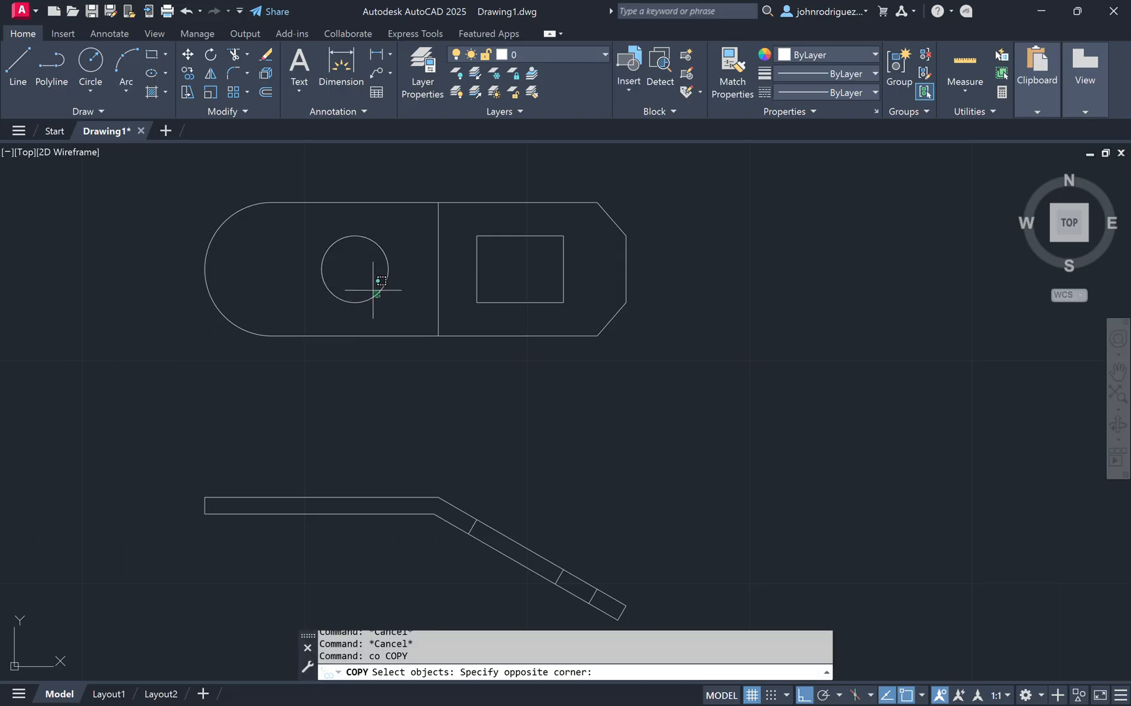
click(373, 290)
key(Return)
click(298, 287)
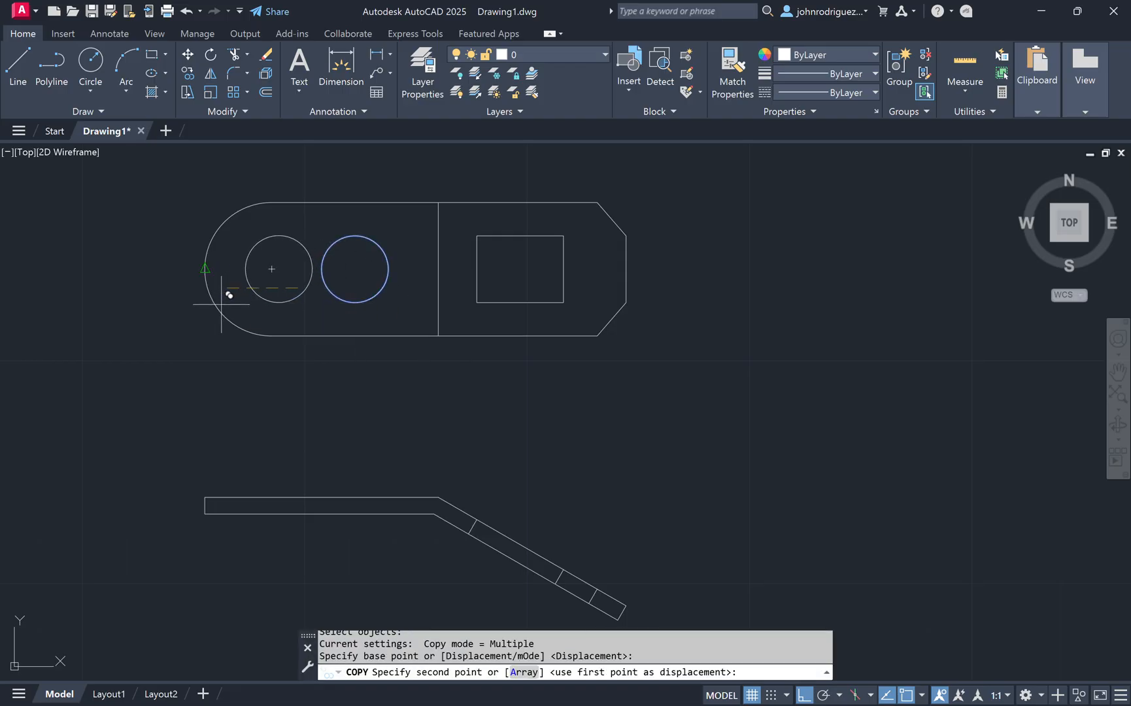
text(15/16)
key(Return)
key(Escape)
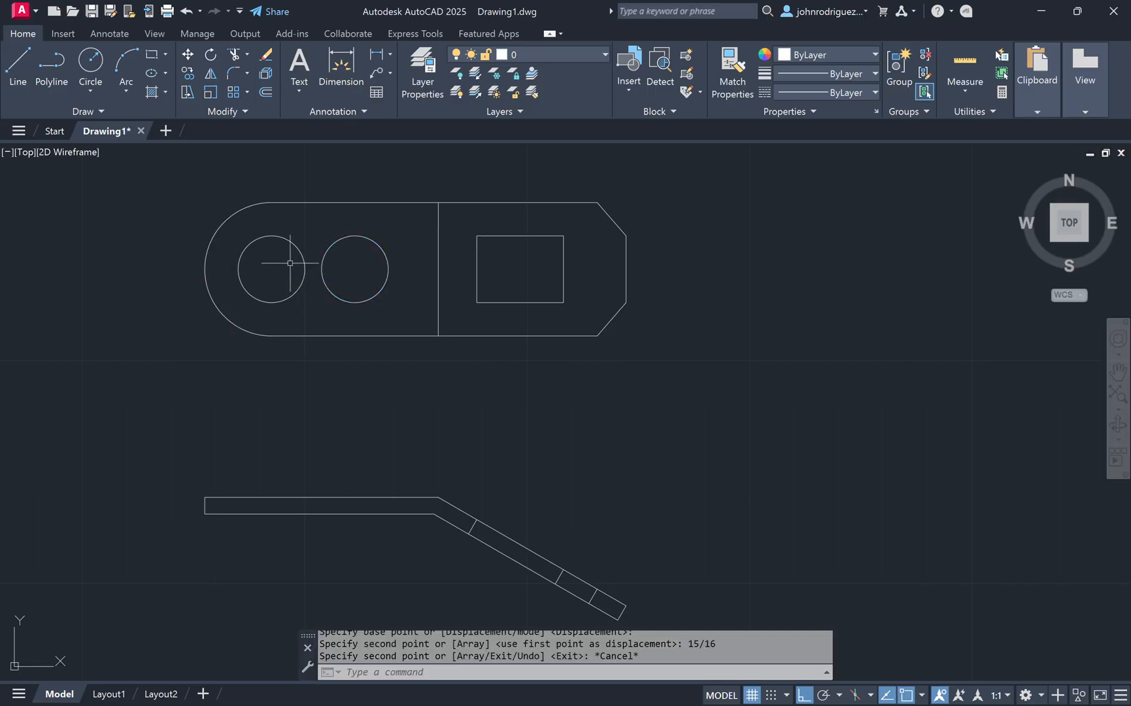
Step: Draw a vertical projection line from the left circle's leftmost point down past the flat strip
text(l)
key(Return)
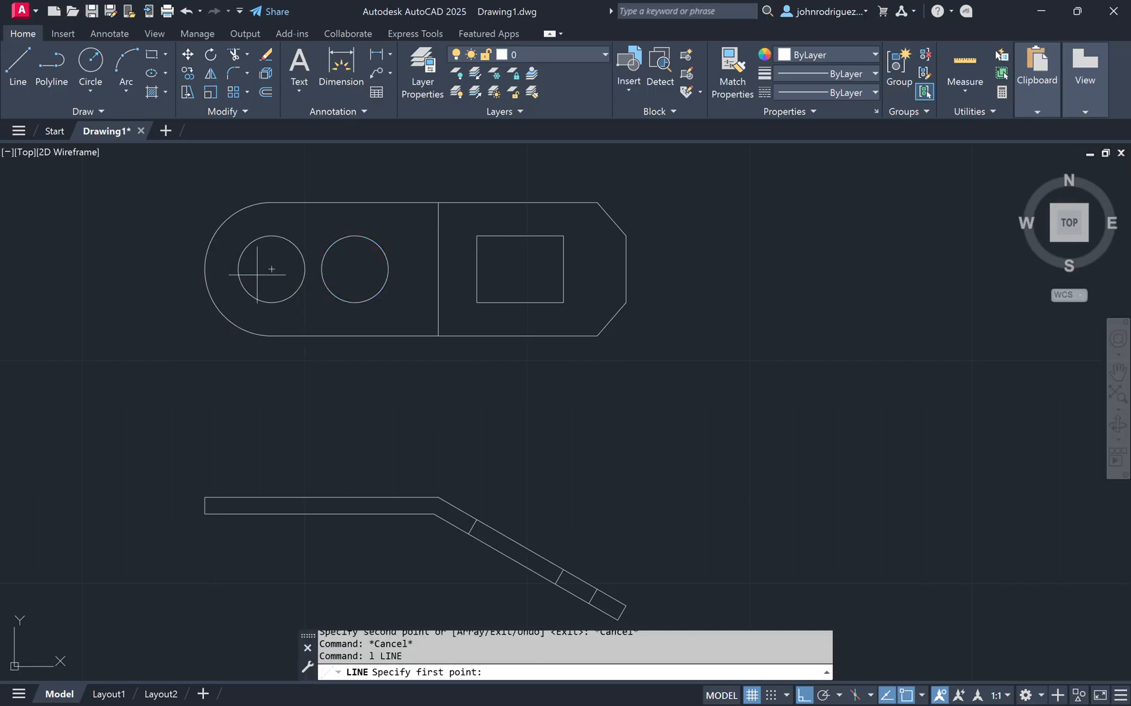
click(238, 269)
click(242, 566)
key(Escape)
key(Escape)
key(Escape)
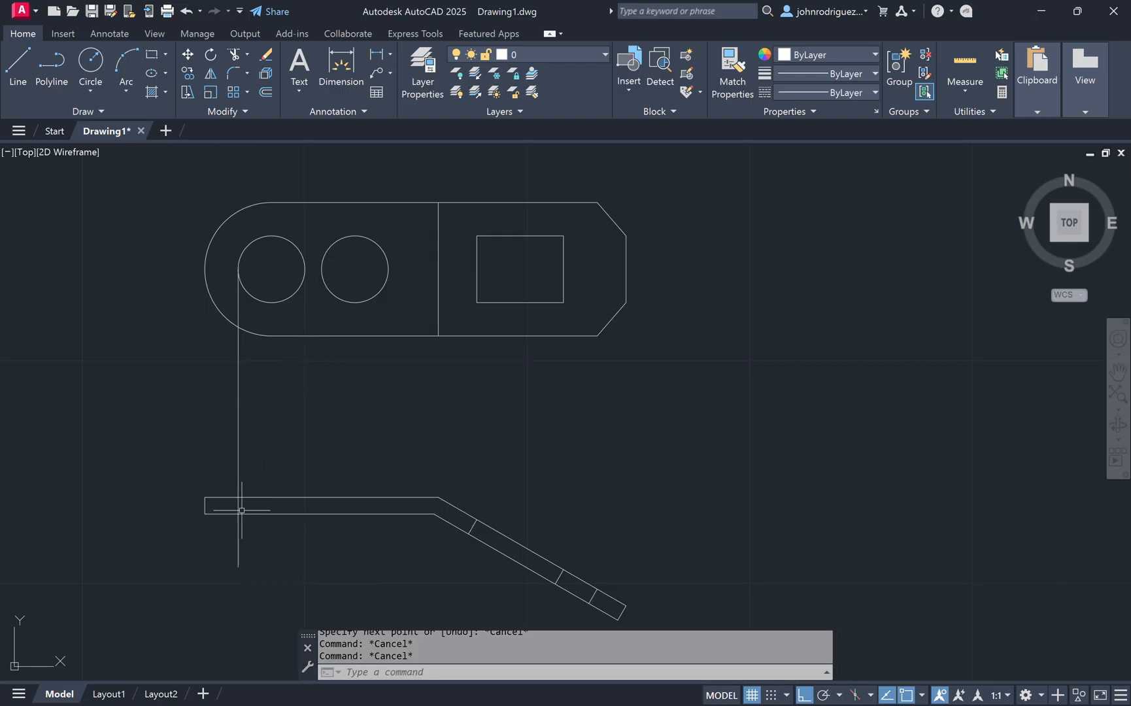
Step: Trim the vertical projection line so only its short segment crossing the flat strip remains
text(tr)
key(Return)
click(169, 538)
click(253, 550)
click(254, 457)
click(213, 442)
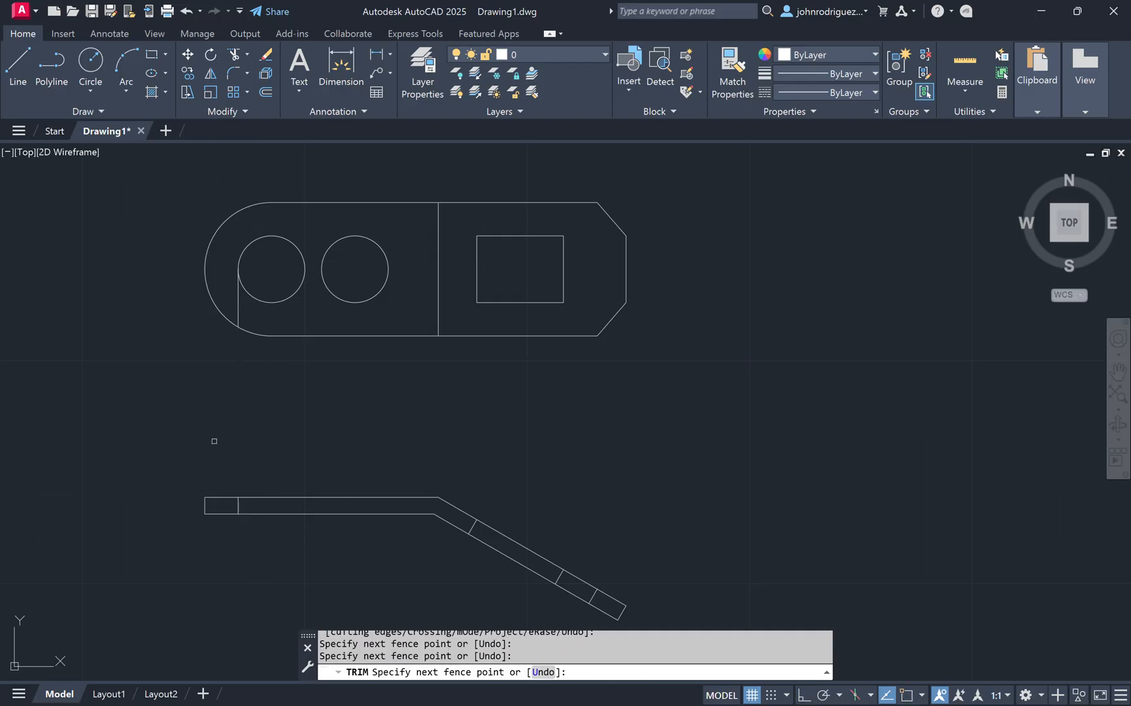
click(254, 296)
click(237, 306)
key(Return)
key(Escape)
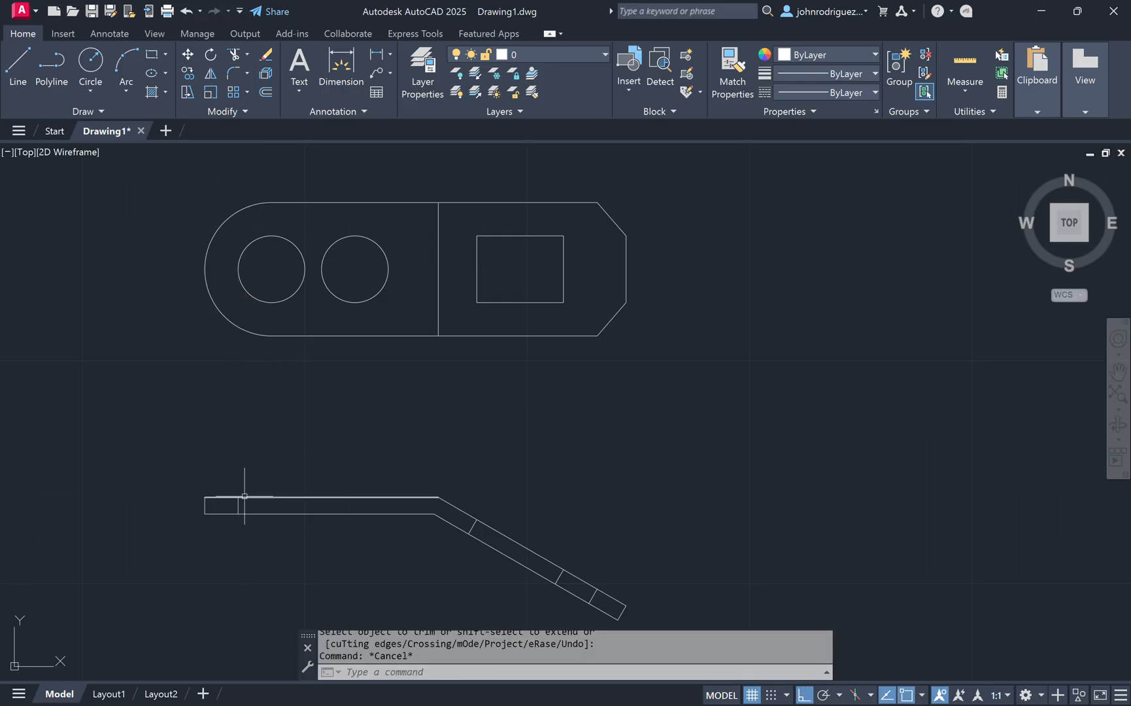
Step: Copy the strip segment to the other edges of the two circles, marking them across the flat strip
click(238, 505)
text(co)
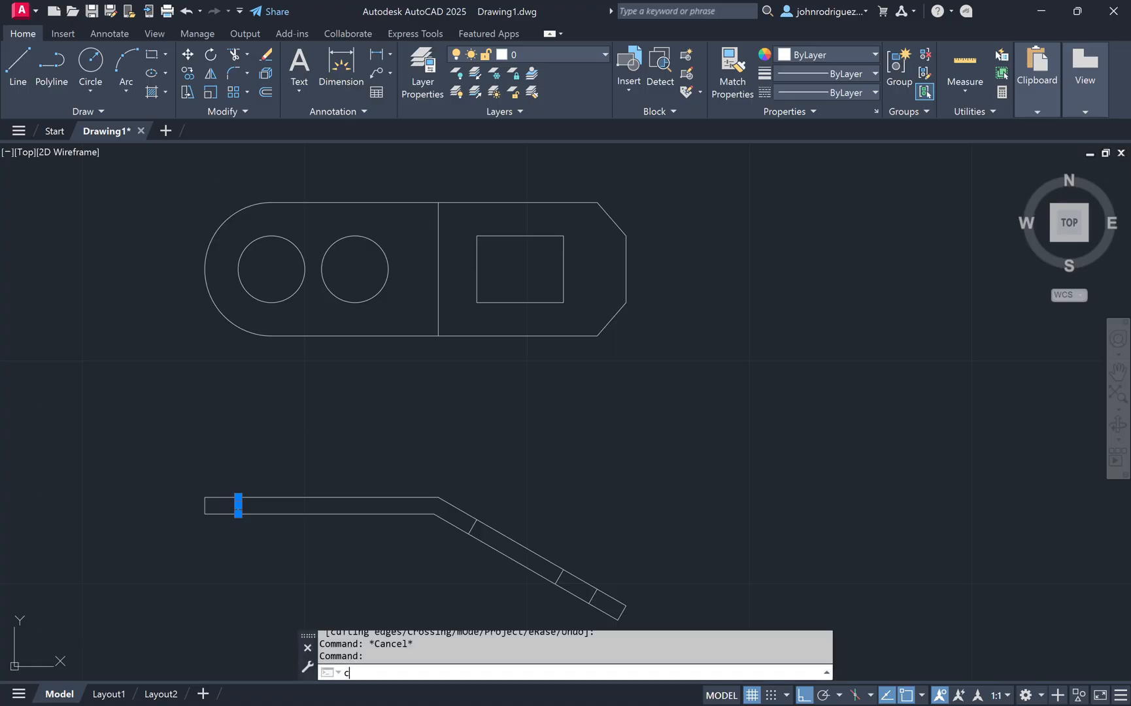
key(Return)
click(238, 269)
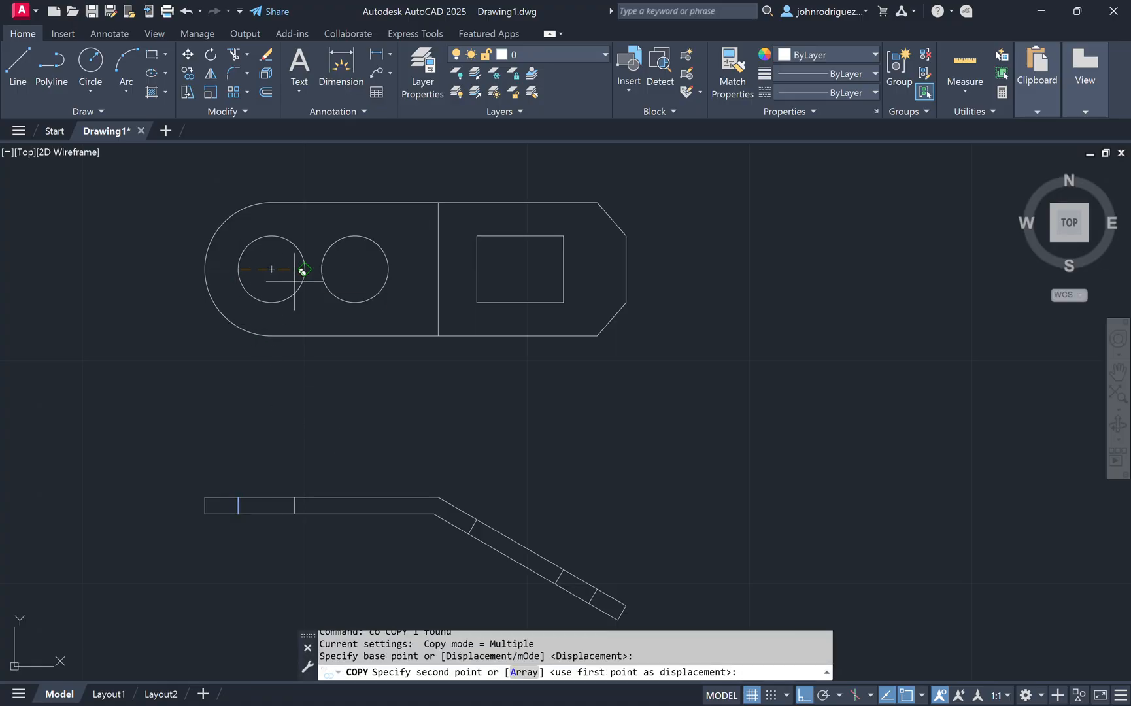
click(305, 269)
click(387, 269)
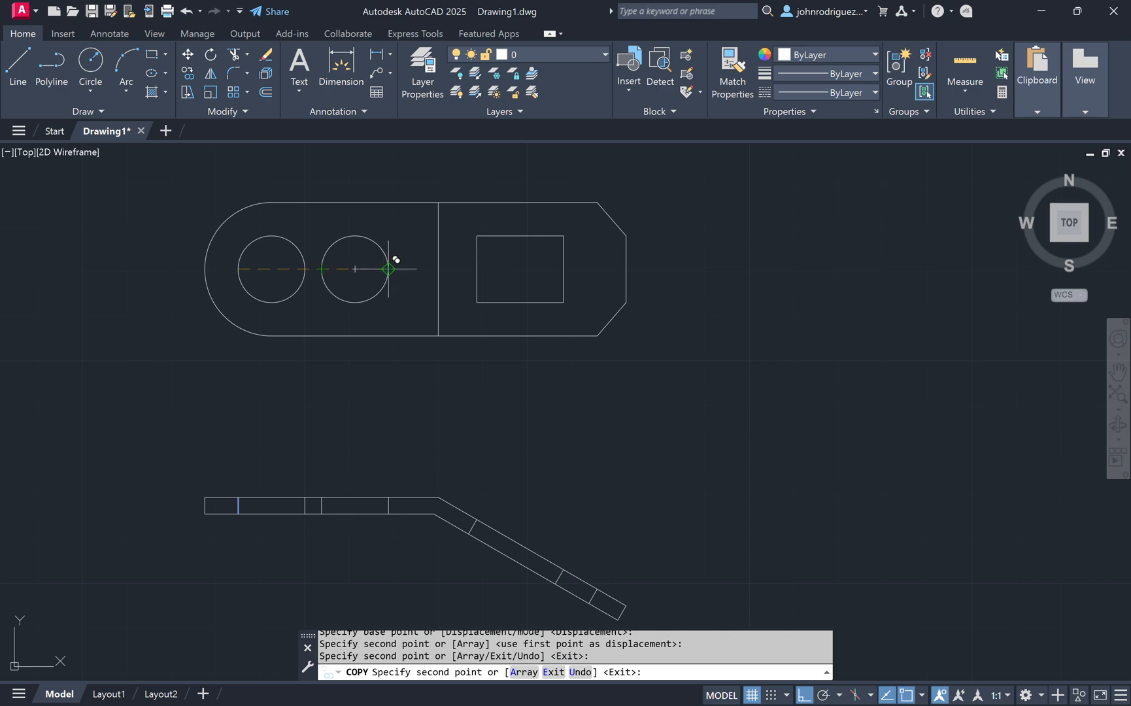
key(Escape)
middle_drag(741, 416, 620, 447)
middle_drag(696, 397, 687, 341)
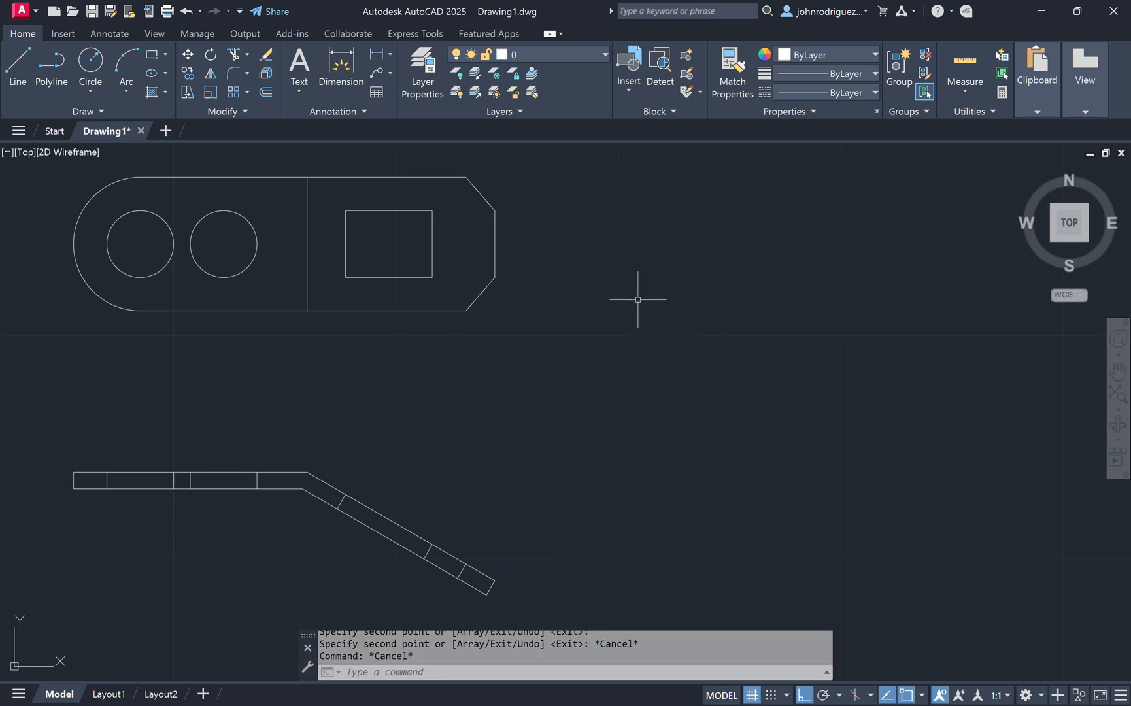
text(l)
key(Return)
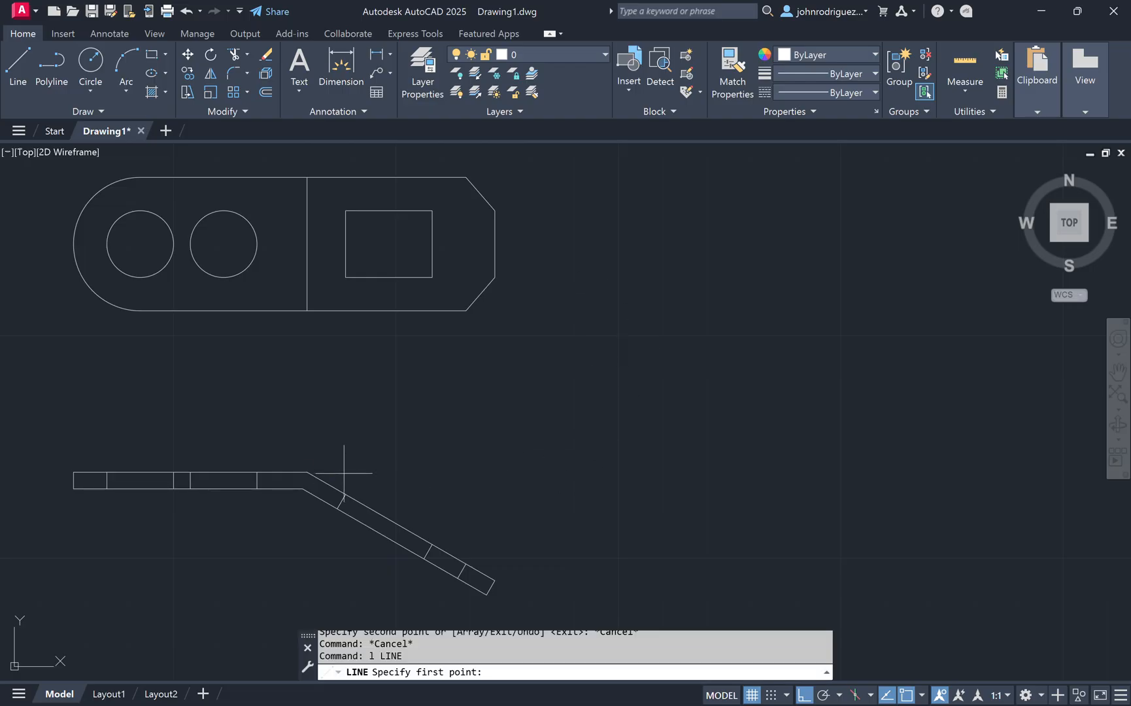
key(Escape)
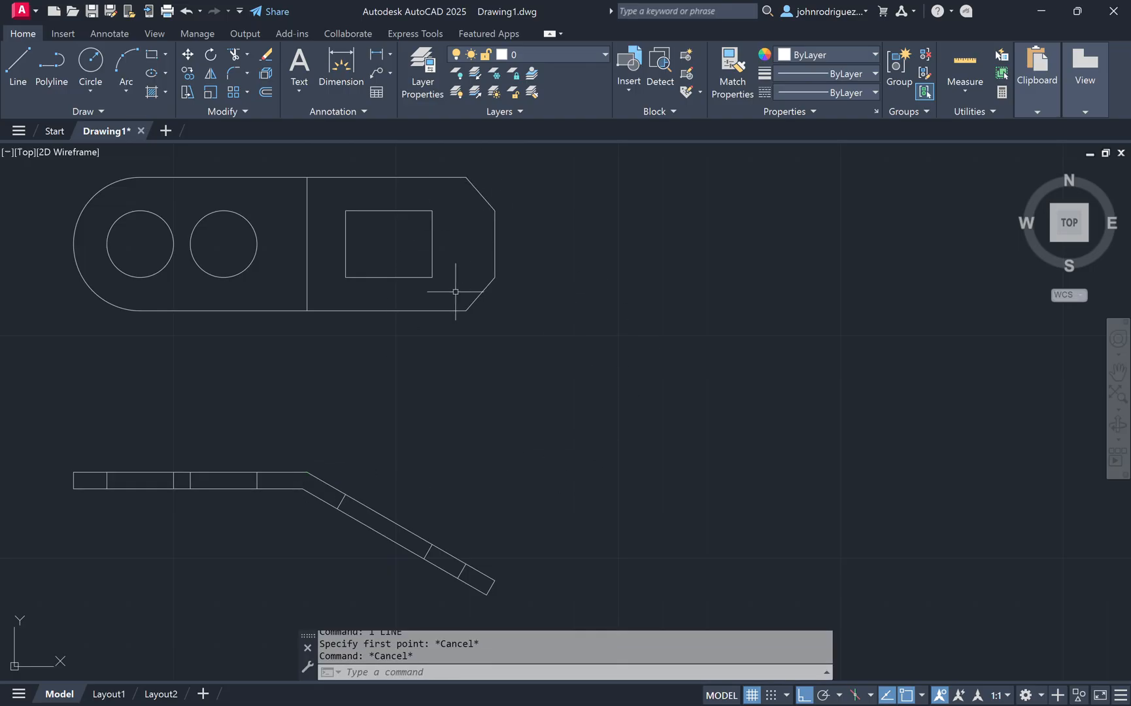
middle_drag(479, 402, 509, 401)
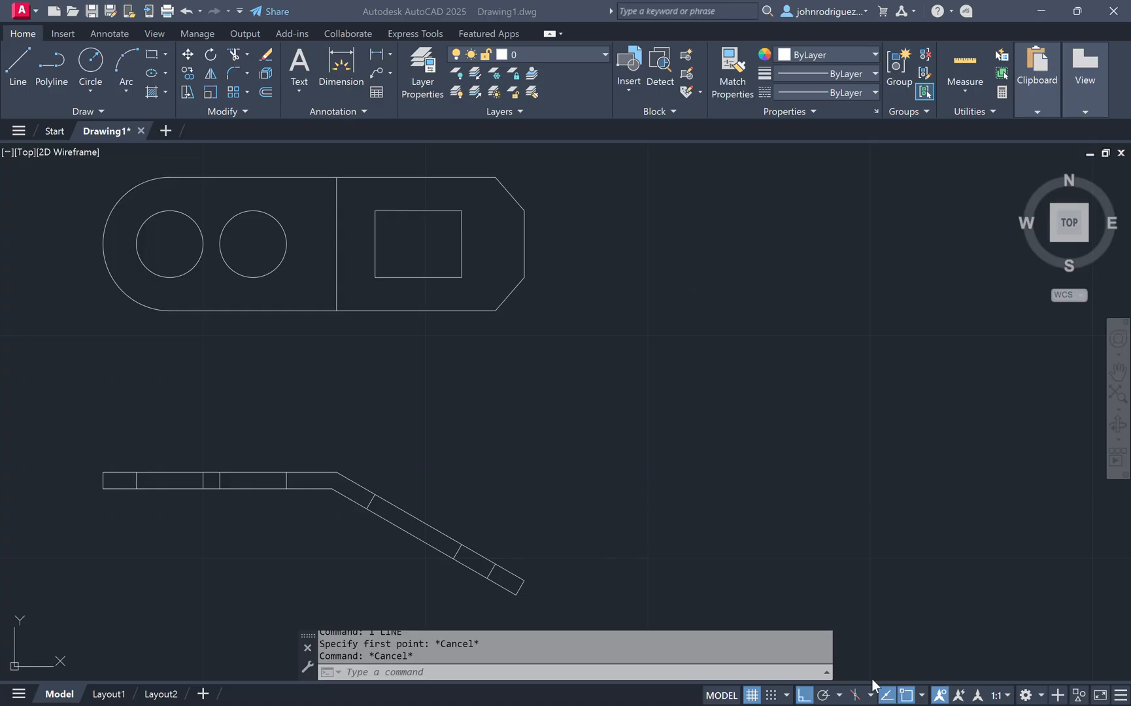
Step: Open the Layer Properties Manager and create new layers named object and construction
click(662, 351)
text(l)
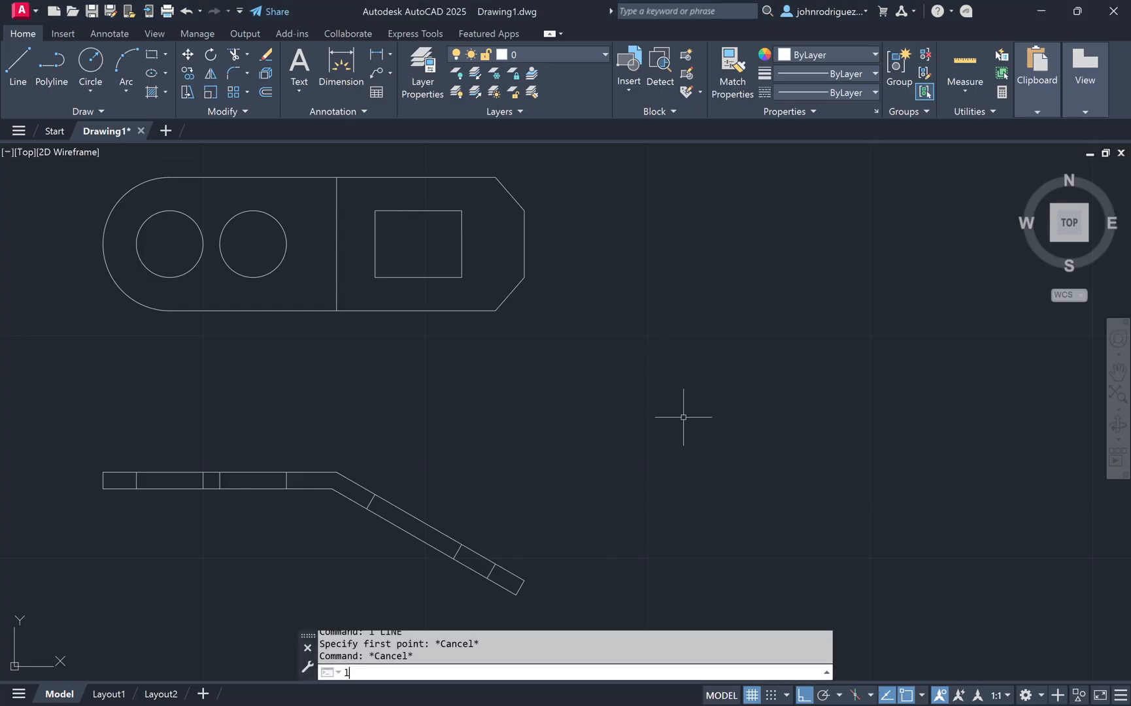
text(a)
key(Return)
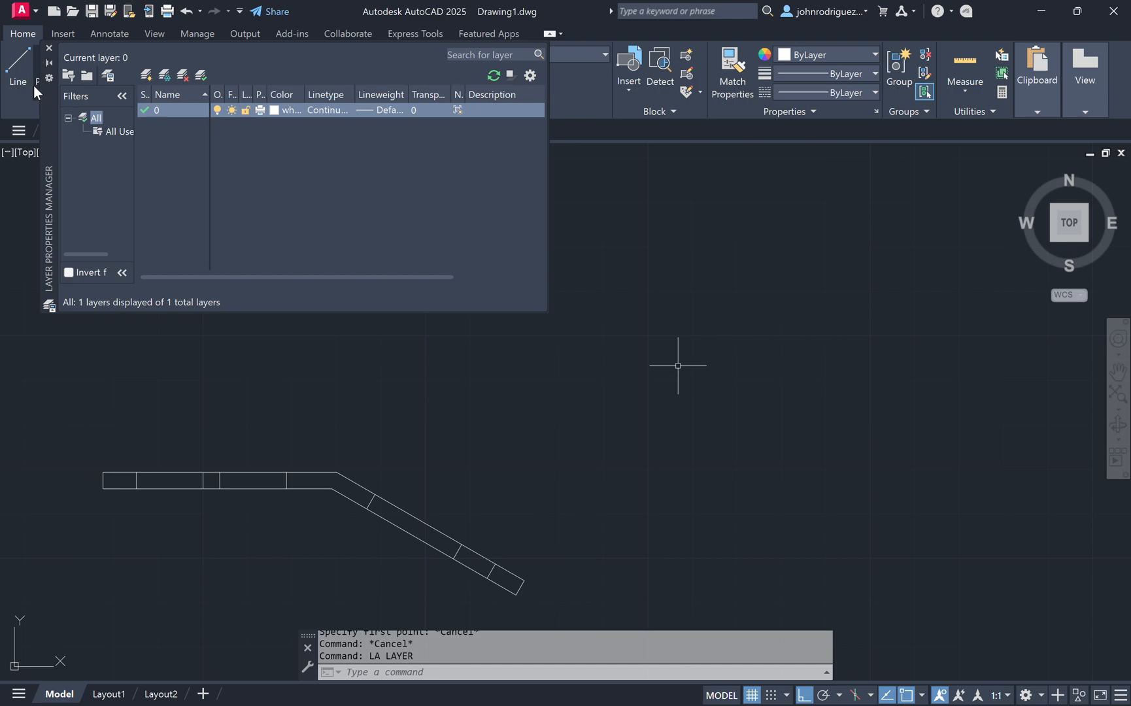
drag(52, 109, 390, 314)
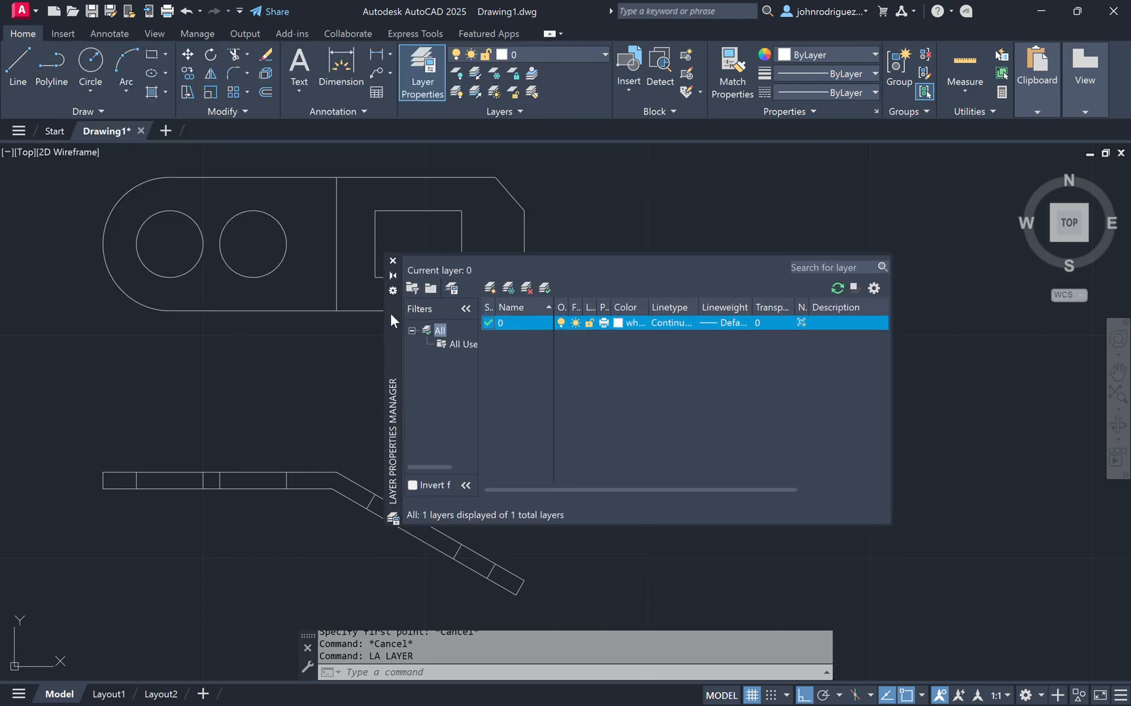
click(489, 288)
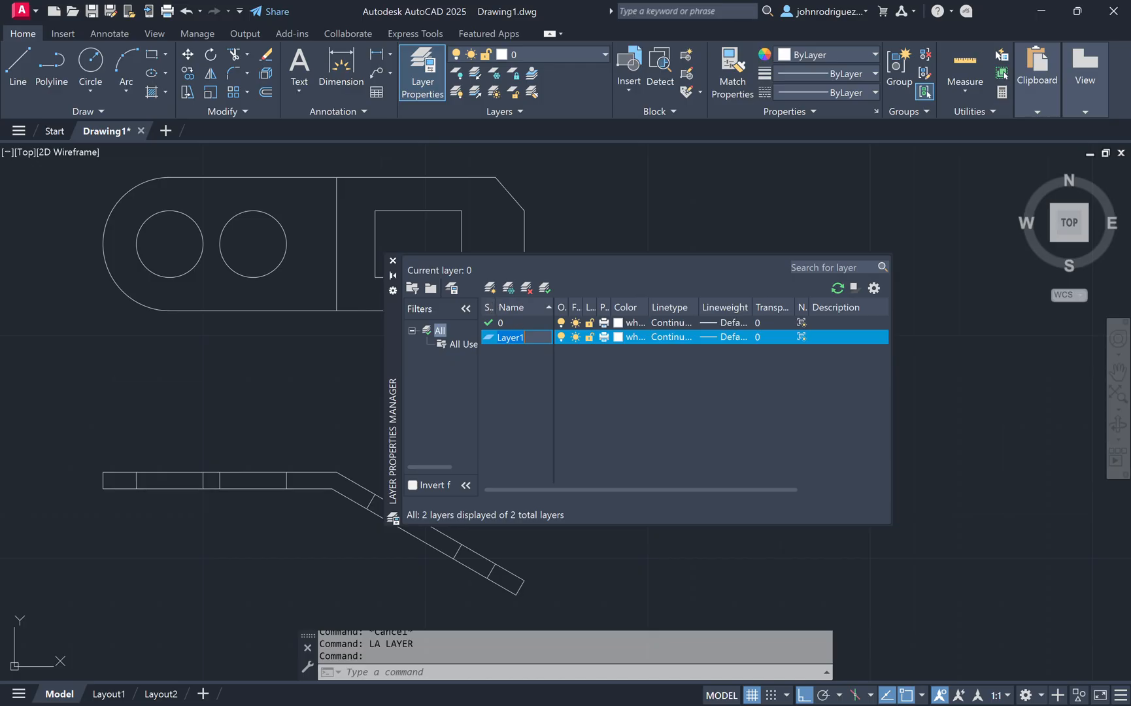
text(object)
key(Return)
key(Return)
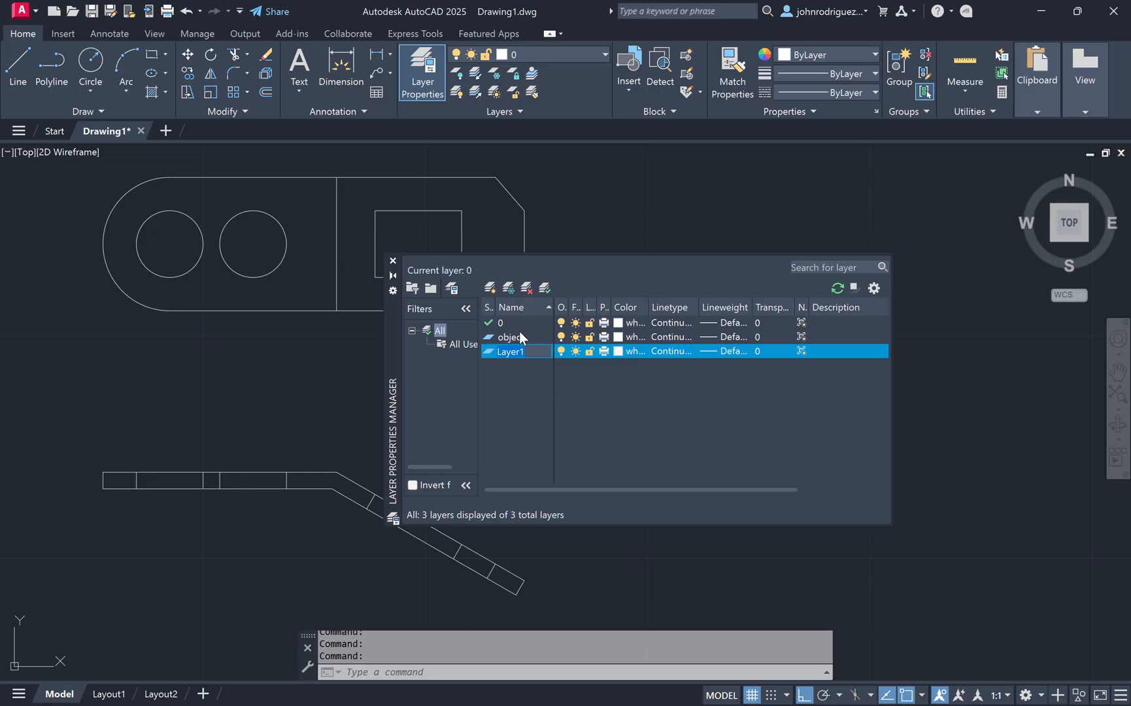
text(constructi...)
key(Return)
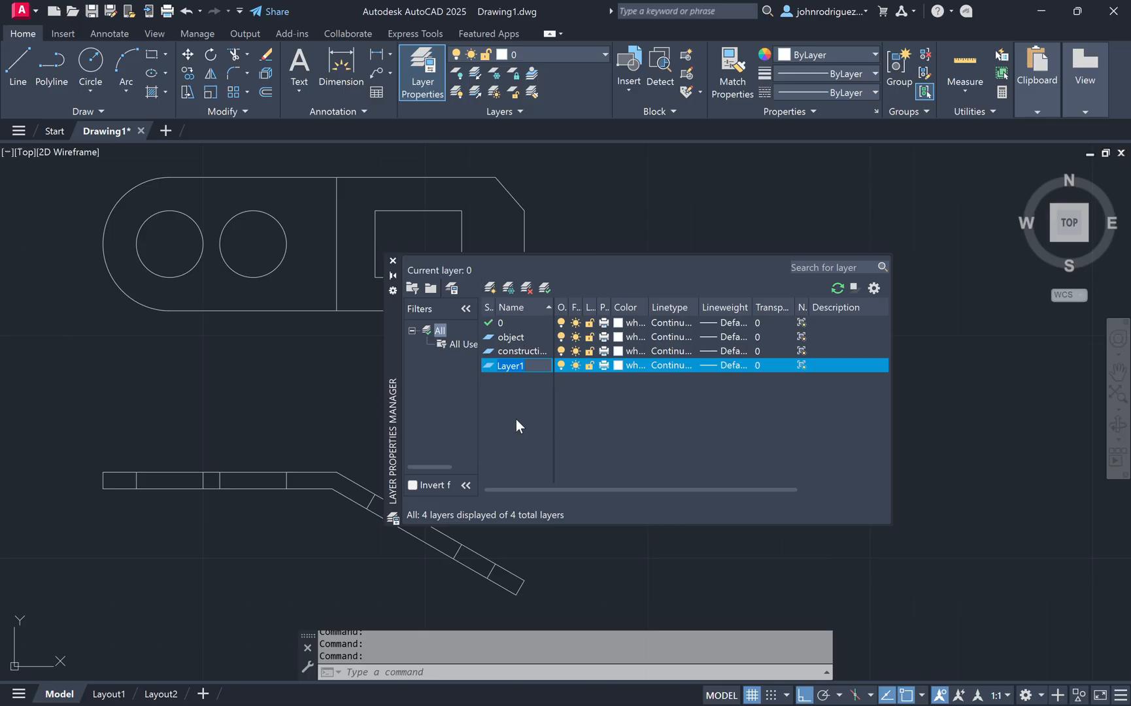
Step: Create three more layers named hidden, text and dimension
text(hidden)
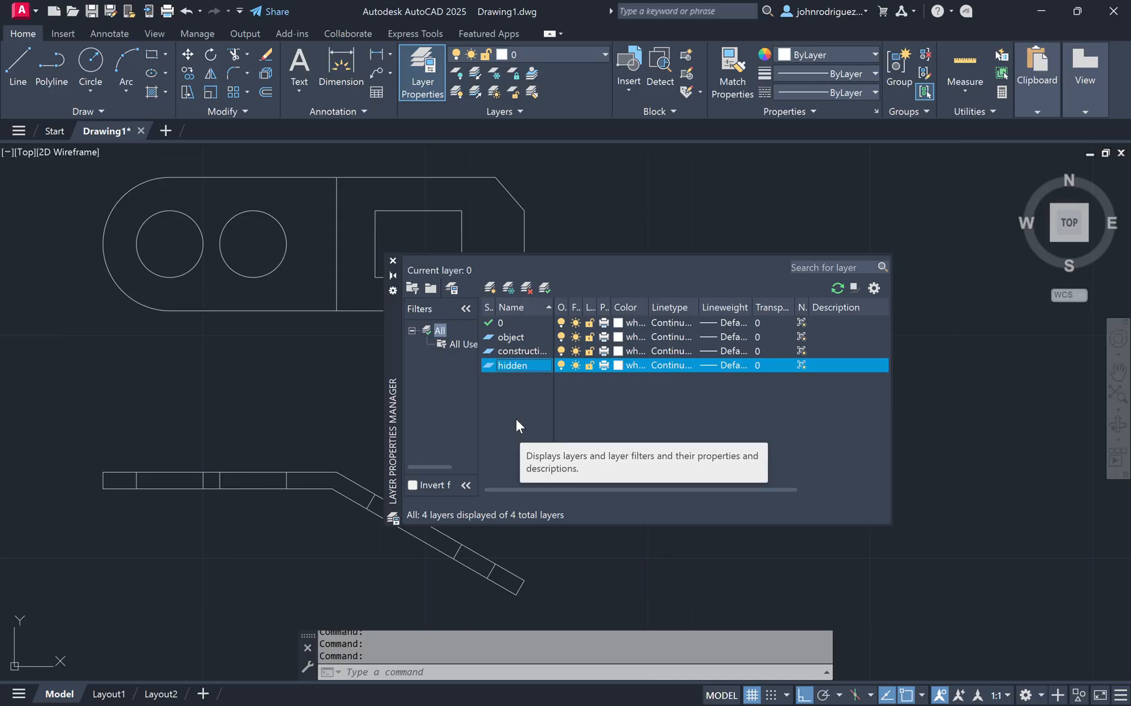
key(Return)
text(text)
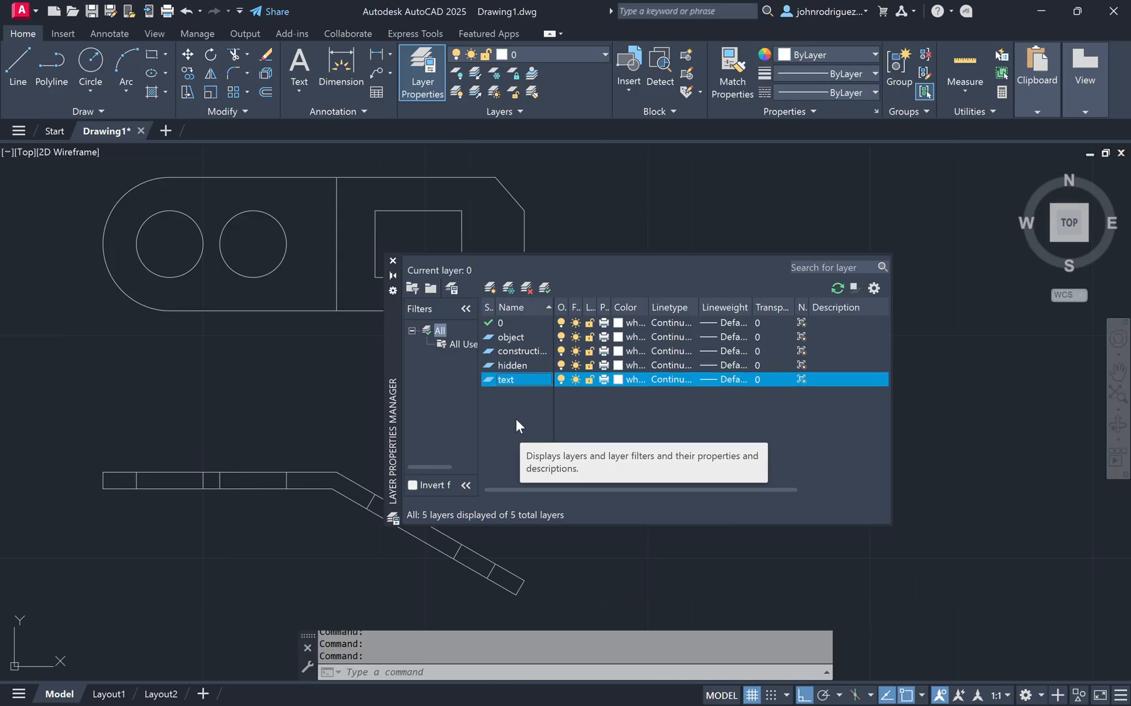
key(Return)
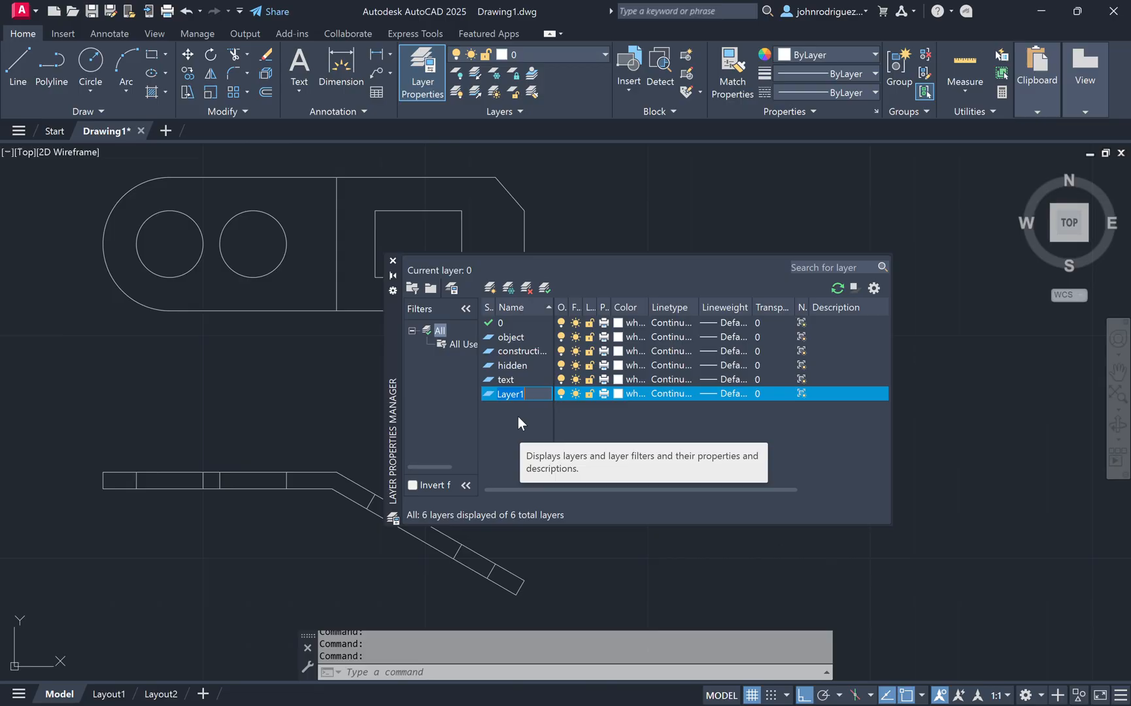
text(dimension)
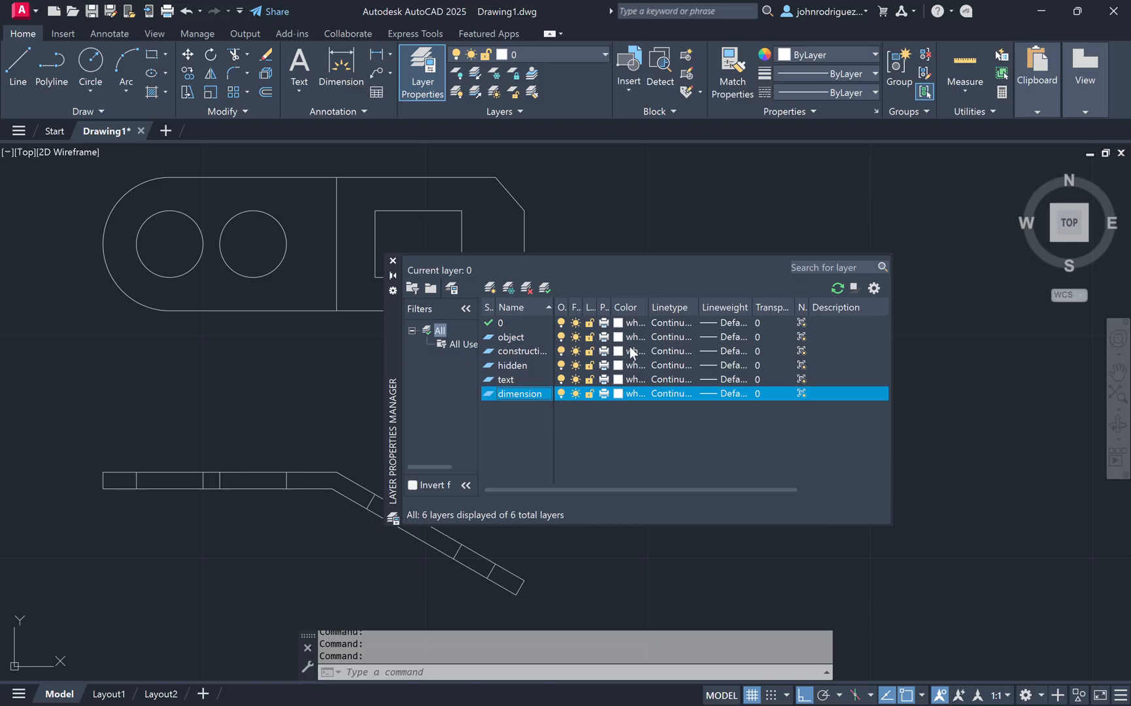
Step: Set the object layer's colour to cyan and the construction layer's colour to yellow
click(621, 338)
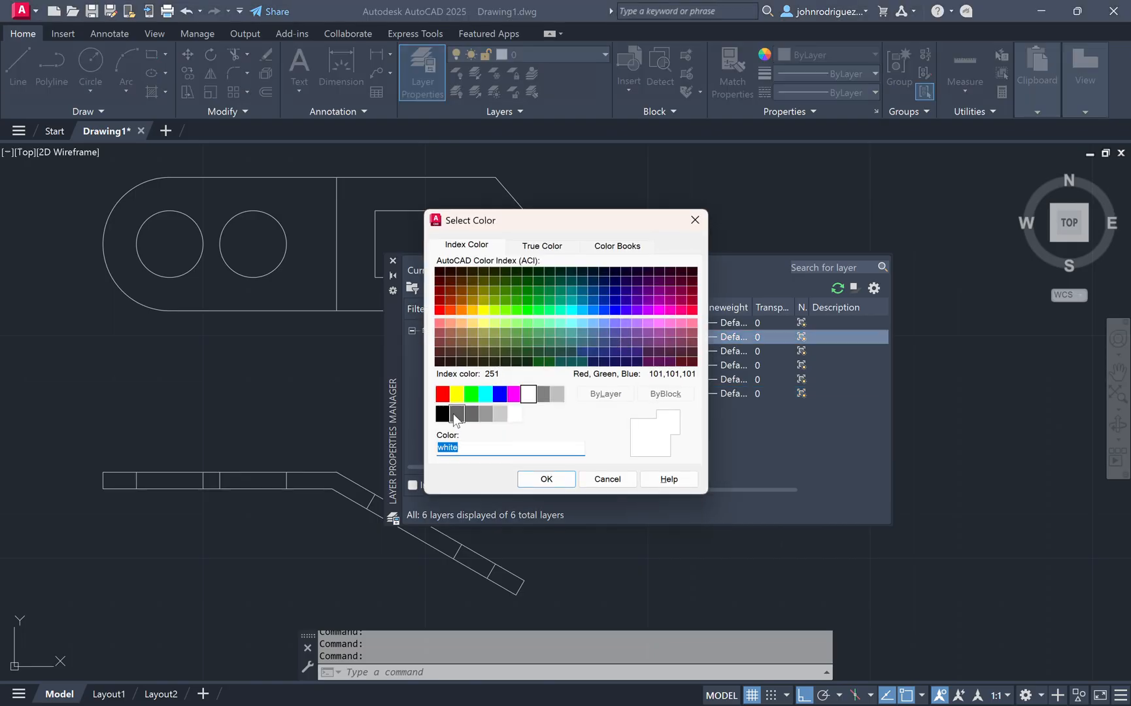
click(485, 395)
click(546, 480)
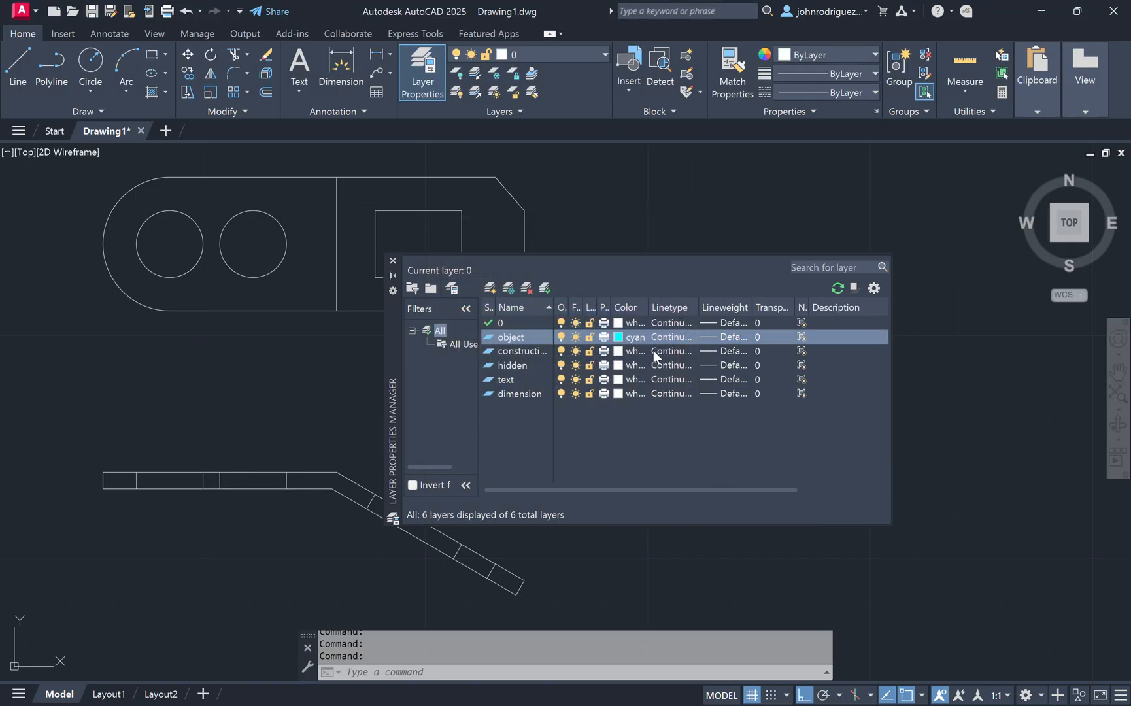
click(620, 352)
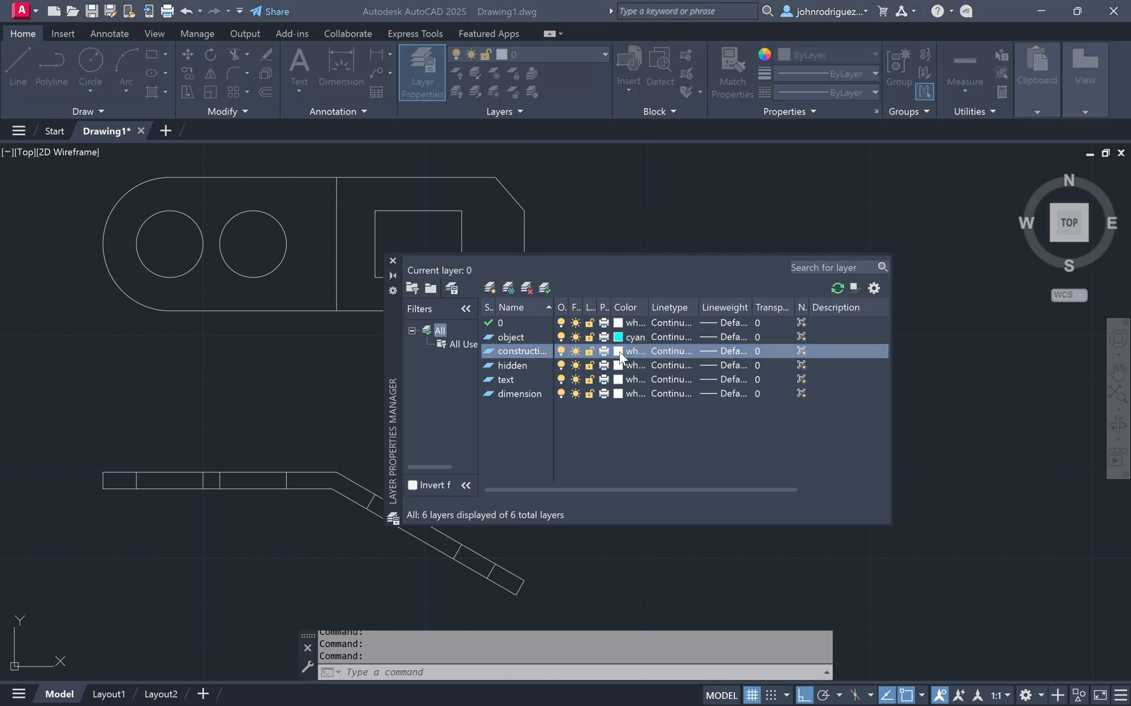
click(457, 395)
click(555, 481)
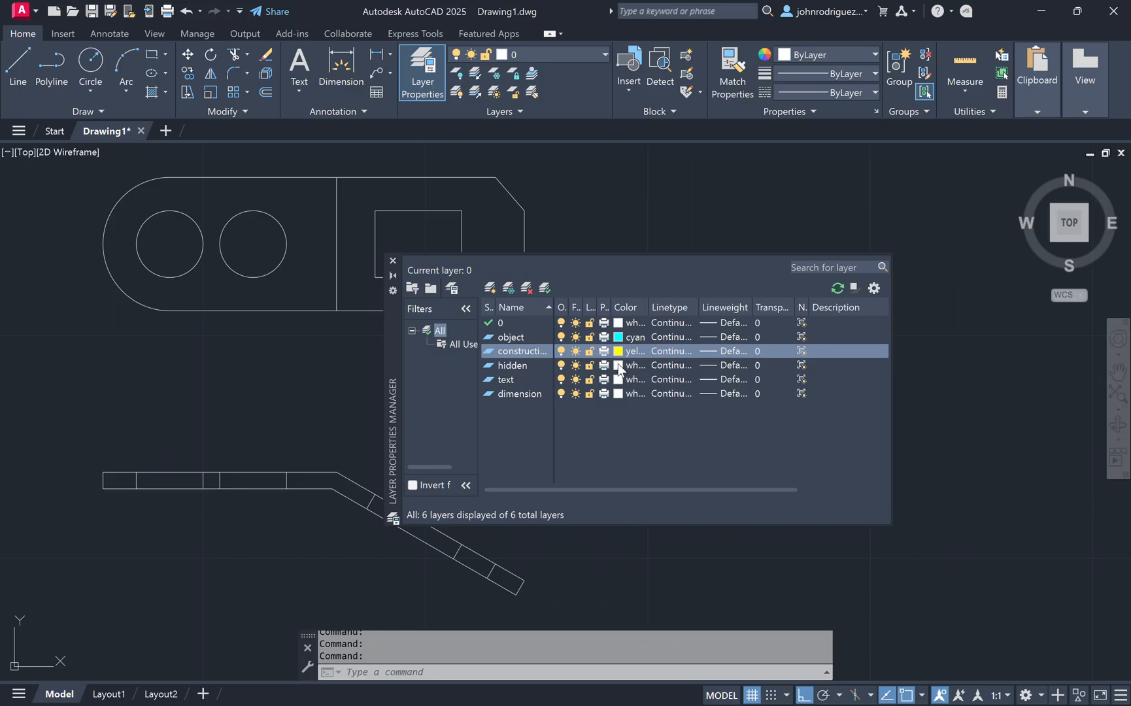
Step: Set the hidden layer to green, the text layer to magenta and the dimension layer to red
click(618, 365)
click(471, 395)
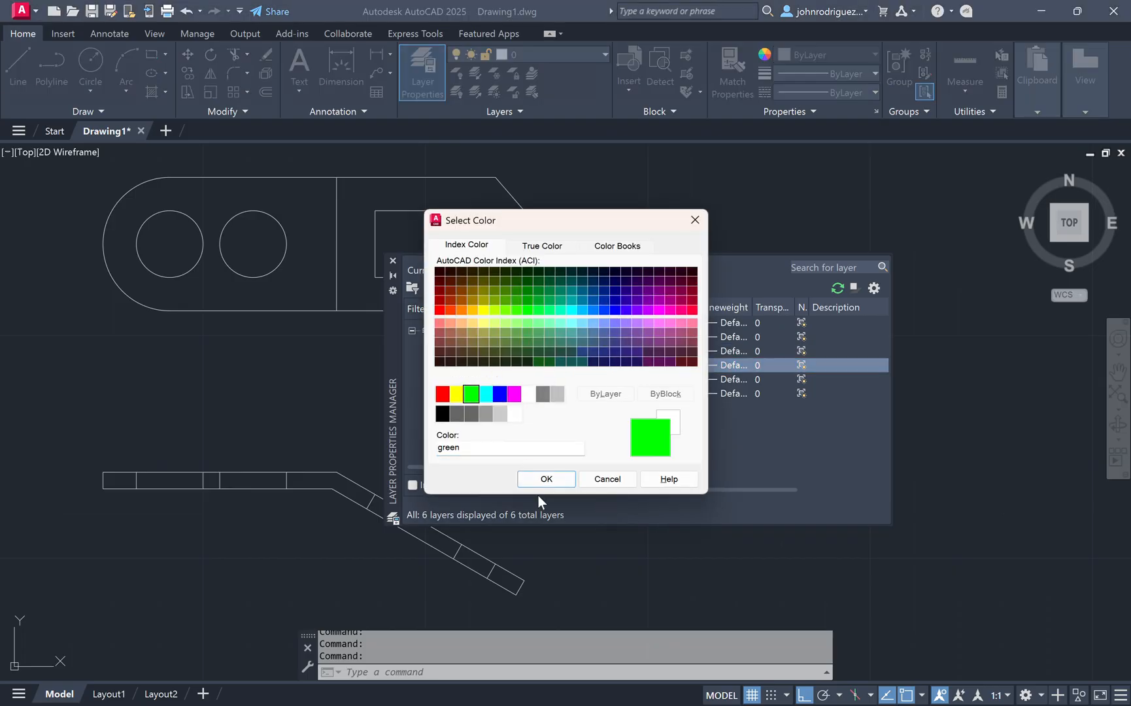
click(542, 480)
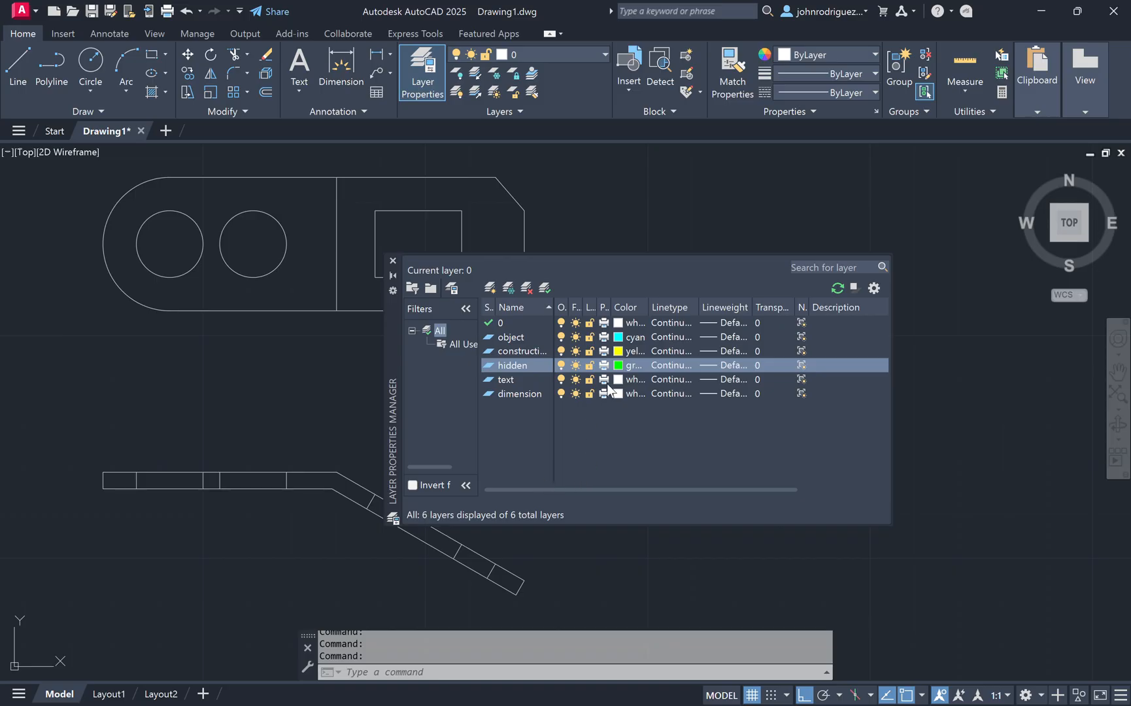
click(618, 379)
click(514, 394)
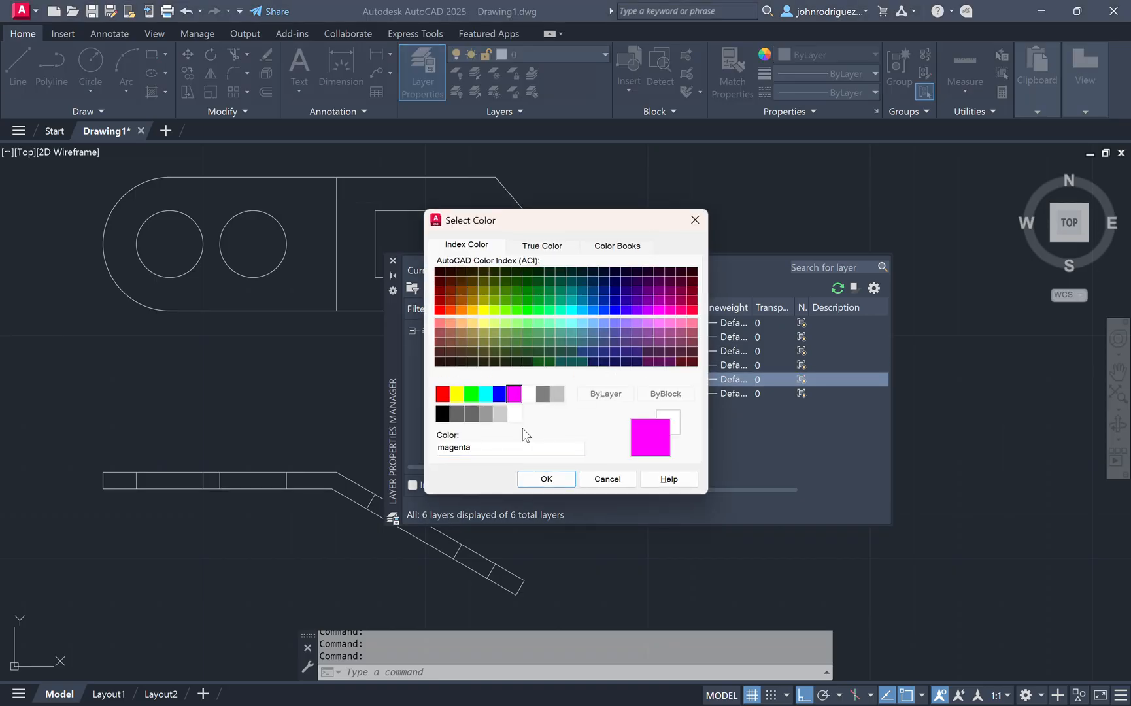
click(545, 480)
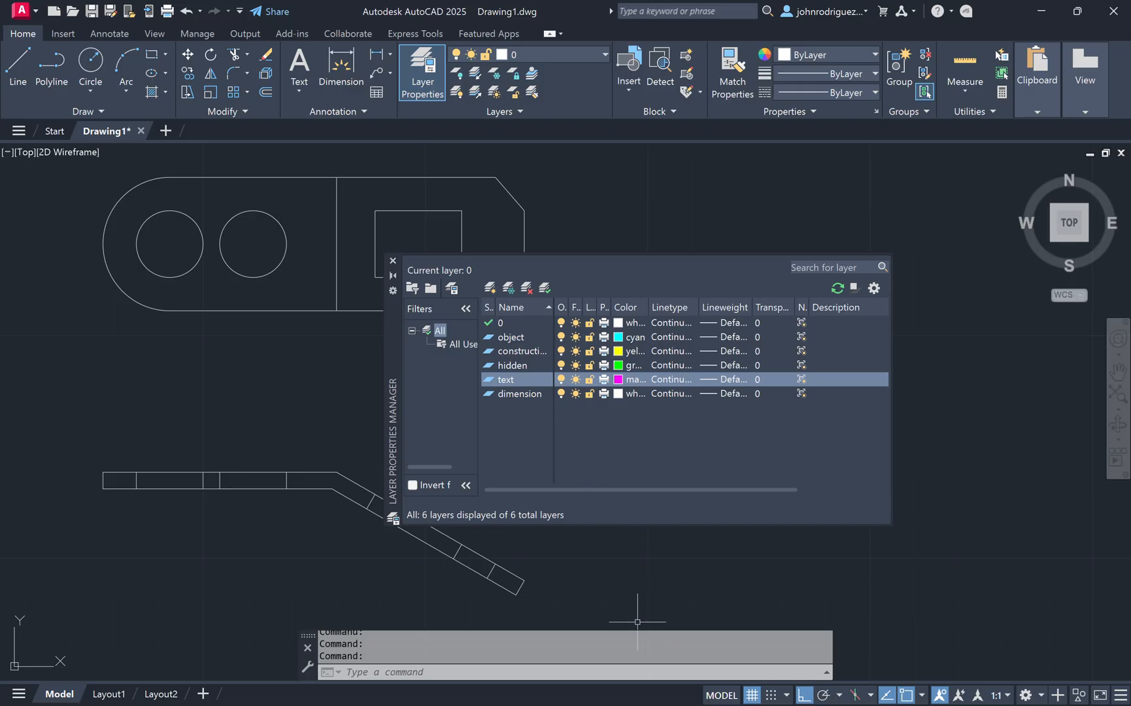
click(618, 393)
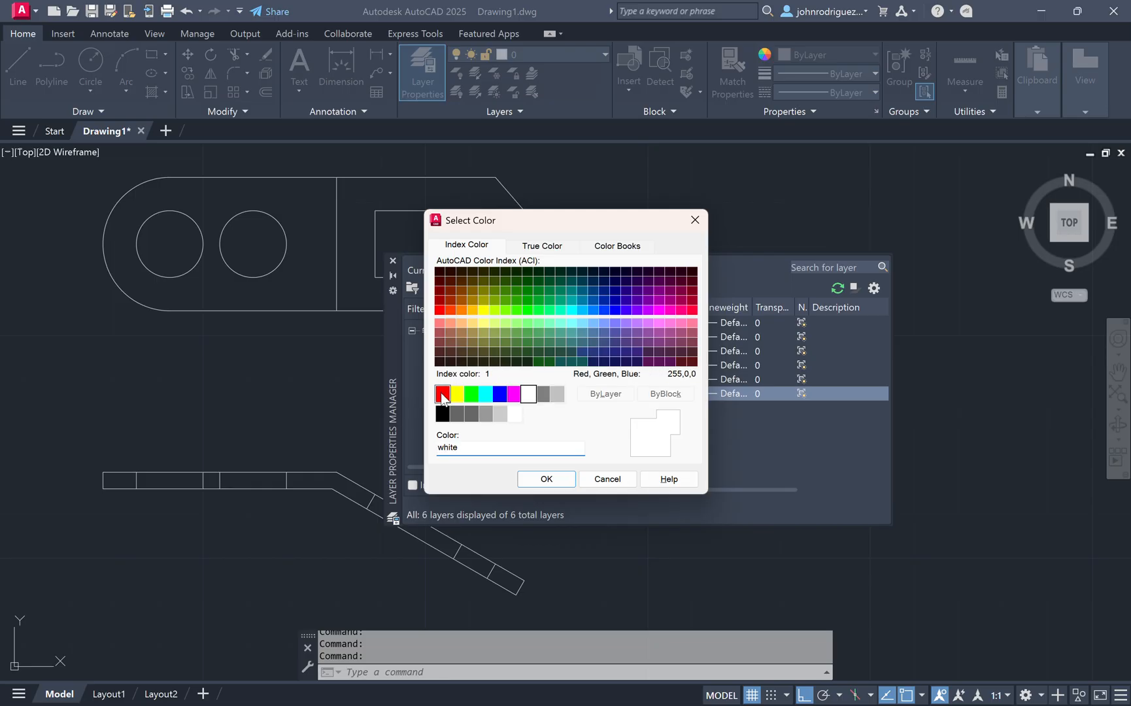
click(442, 393)
click(548, 481)
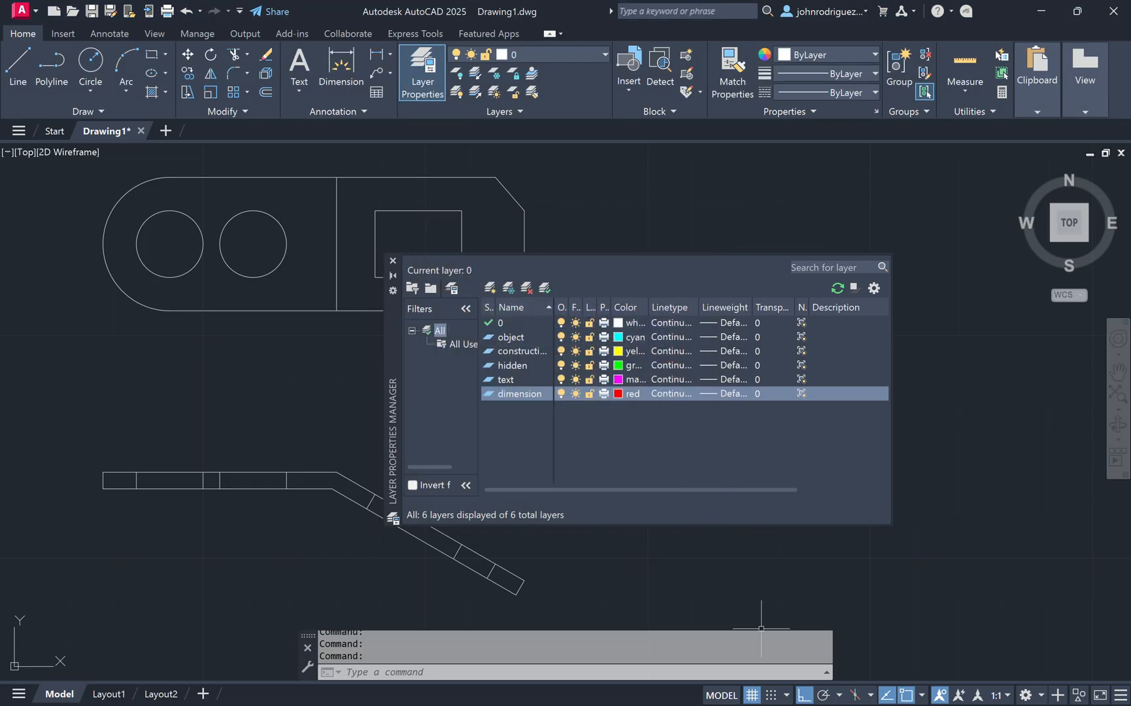
Step: Load the DOT2 linetype from acad.lin via the construction layer's linetype selector
click(505, 350)
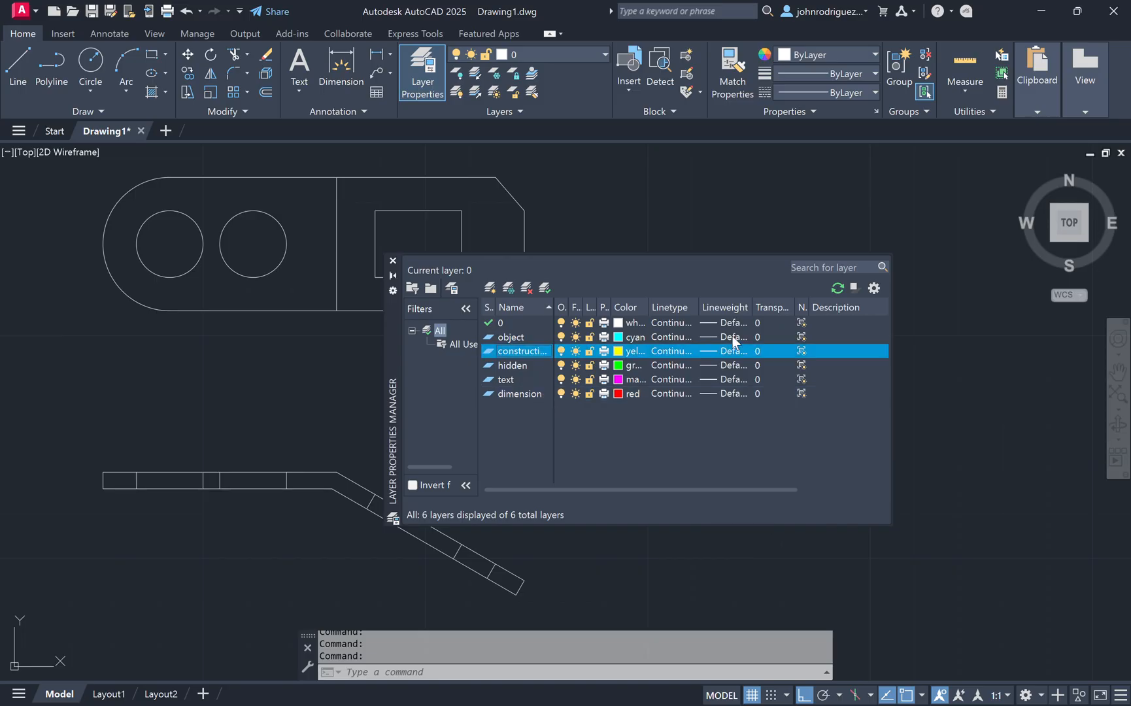
click(670, 349)
click(591, 440)
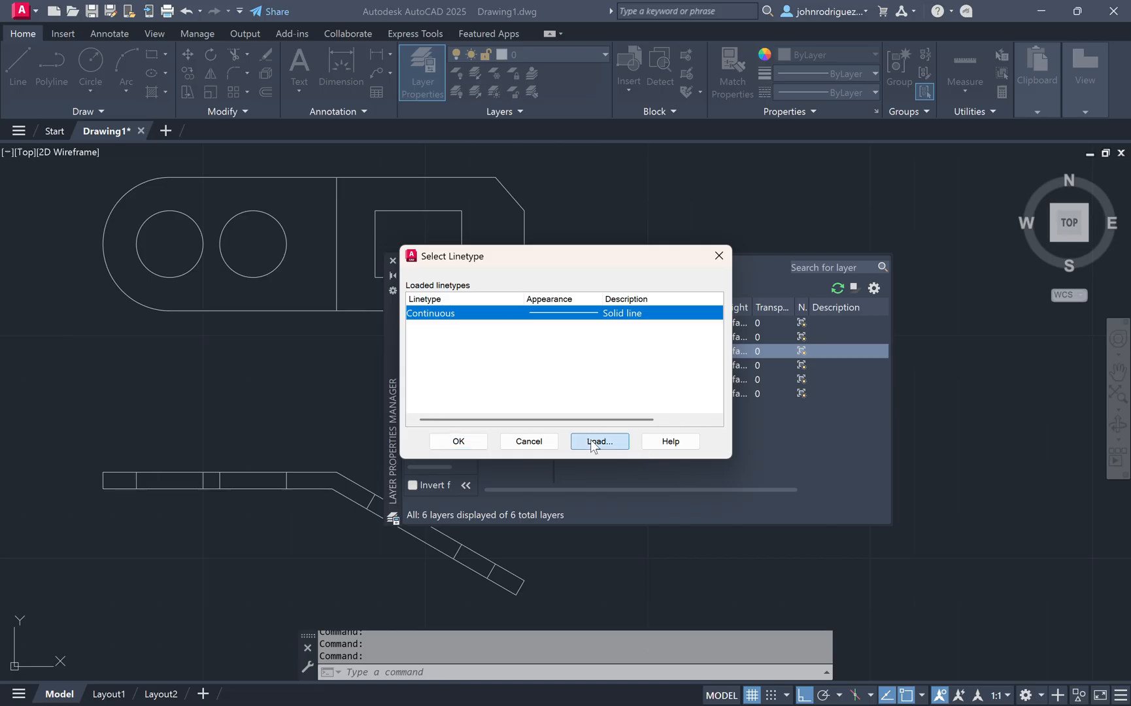
click(262, 329)
key(d)
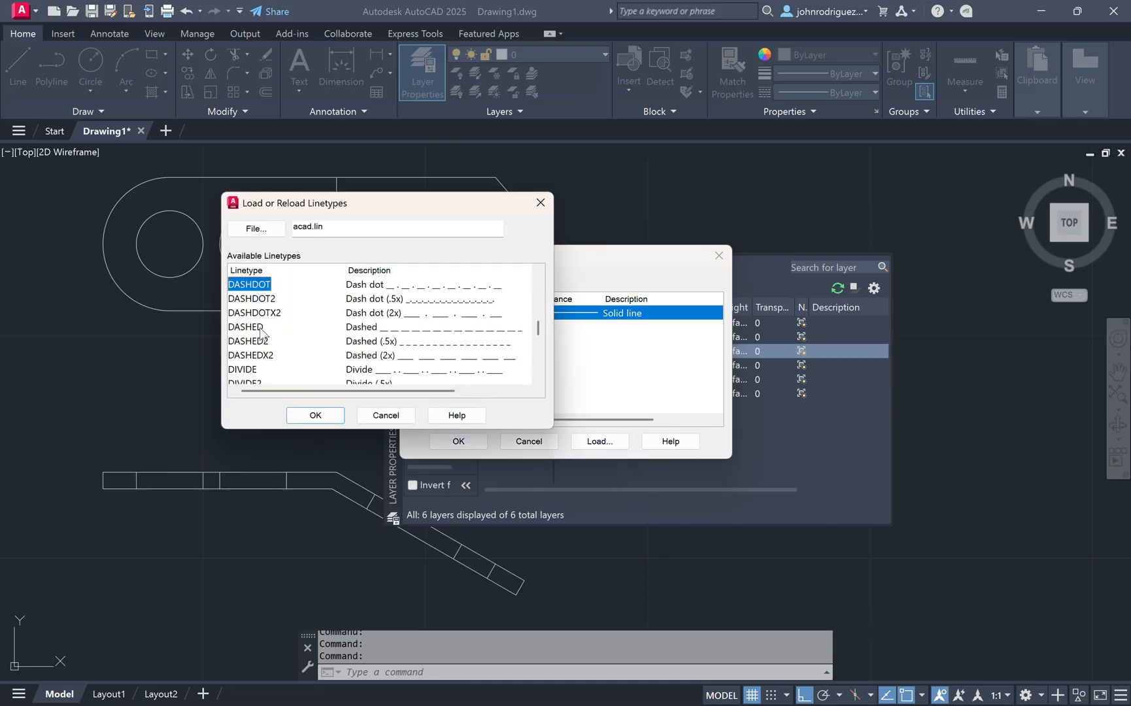
click(387, 298)
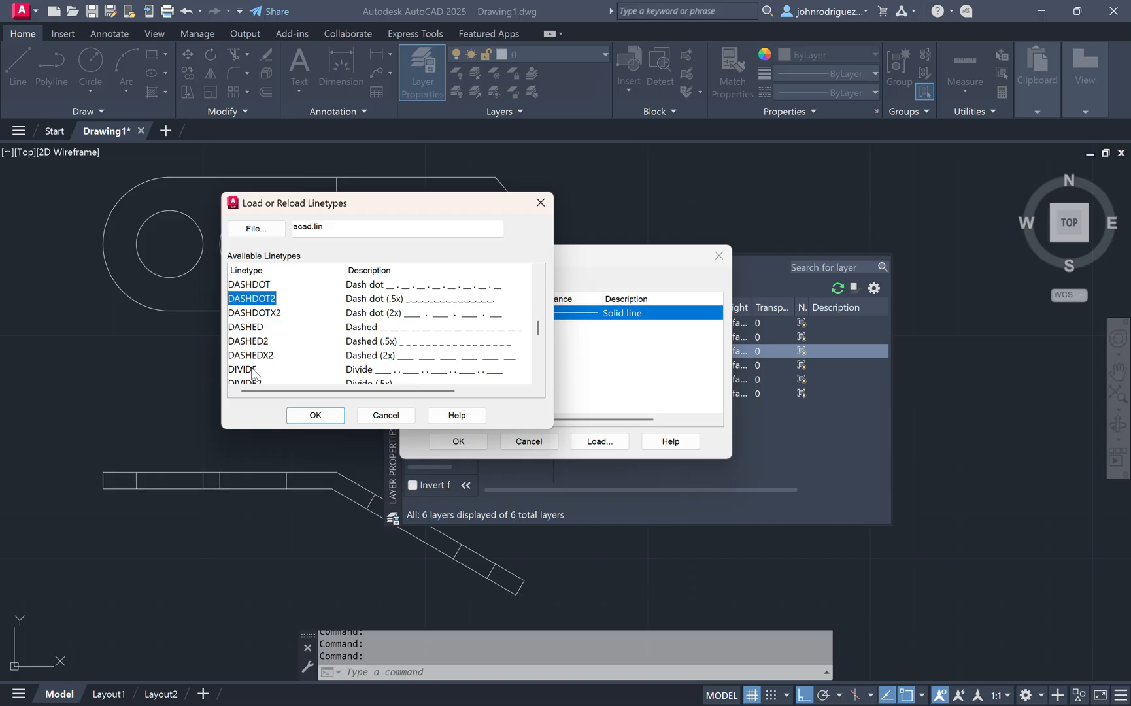
scroll(268, 318, up, 1)
scroll(268, 319, down, 4)
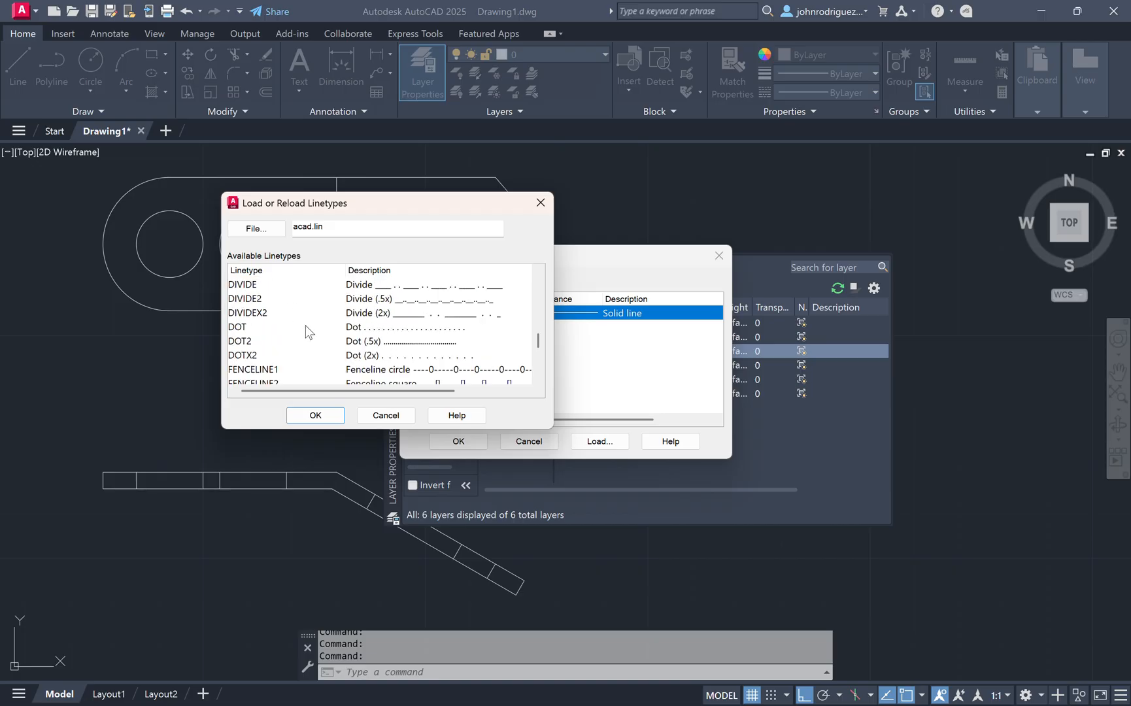
scroll(261, 331, up, 1)
click(247, 331)
click(242, 342)
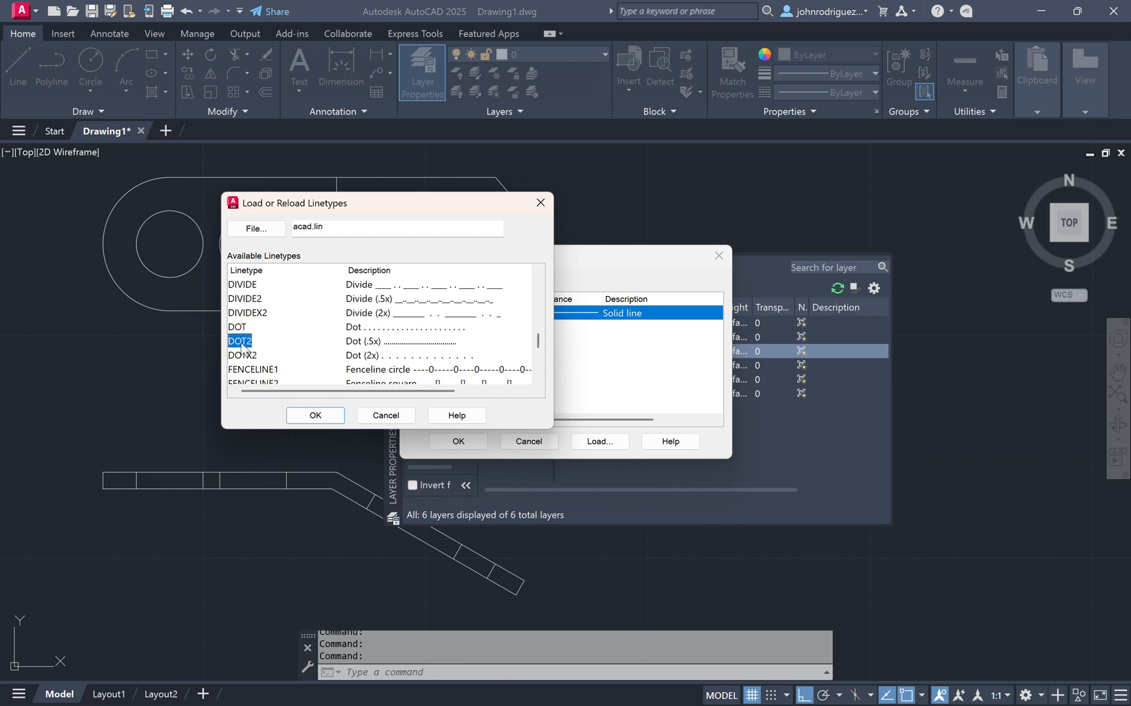
click(314, 415)
Step: Load the HIDDEN linetype as well and close the linetype selector
click(592, 443)
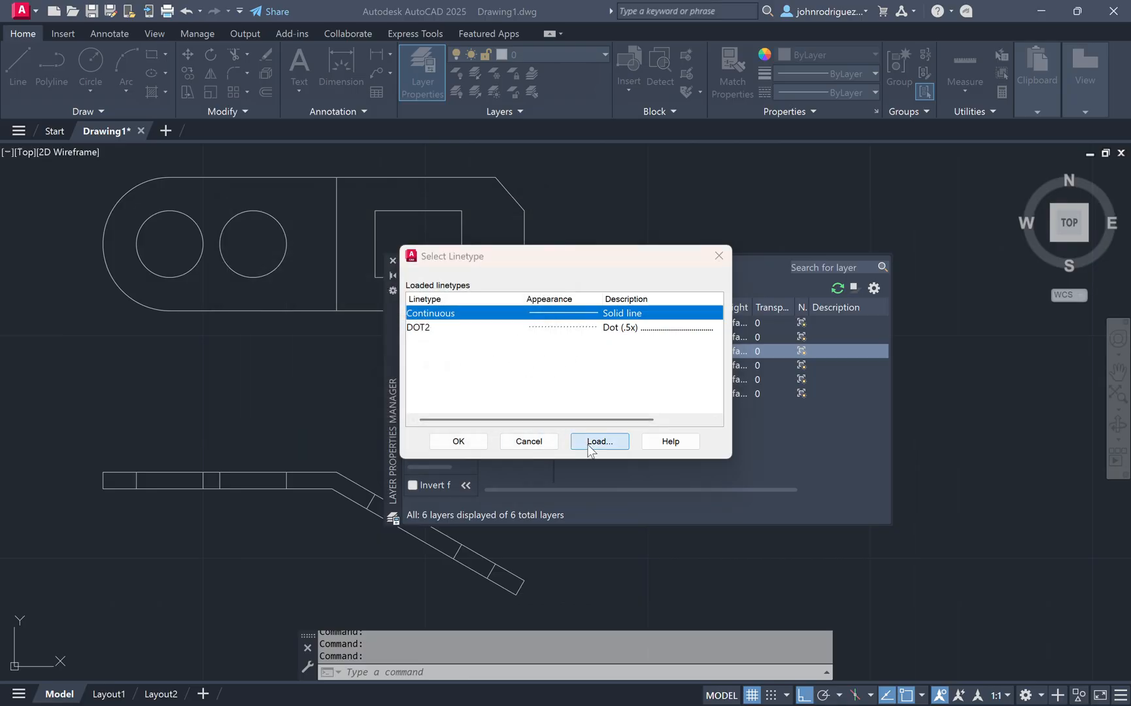
click(266, 327)
key(h)
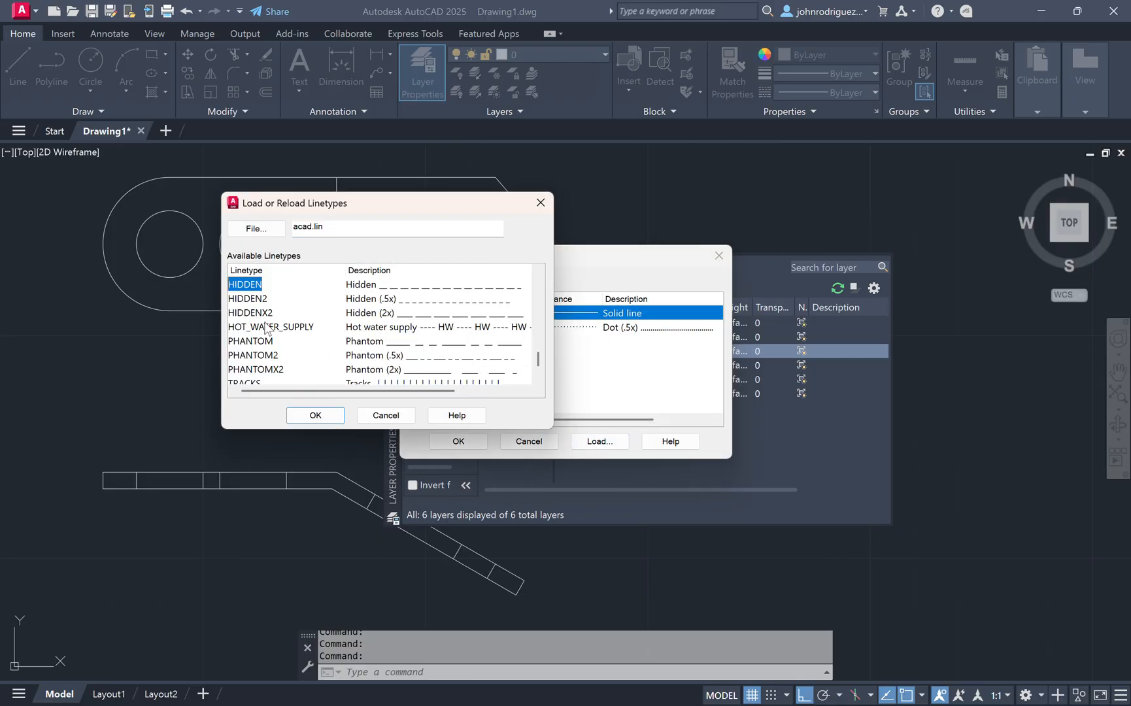
click(316, 416)
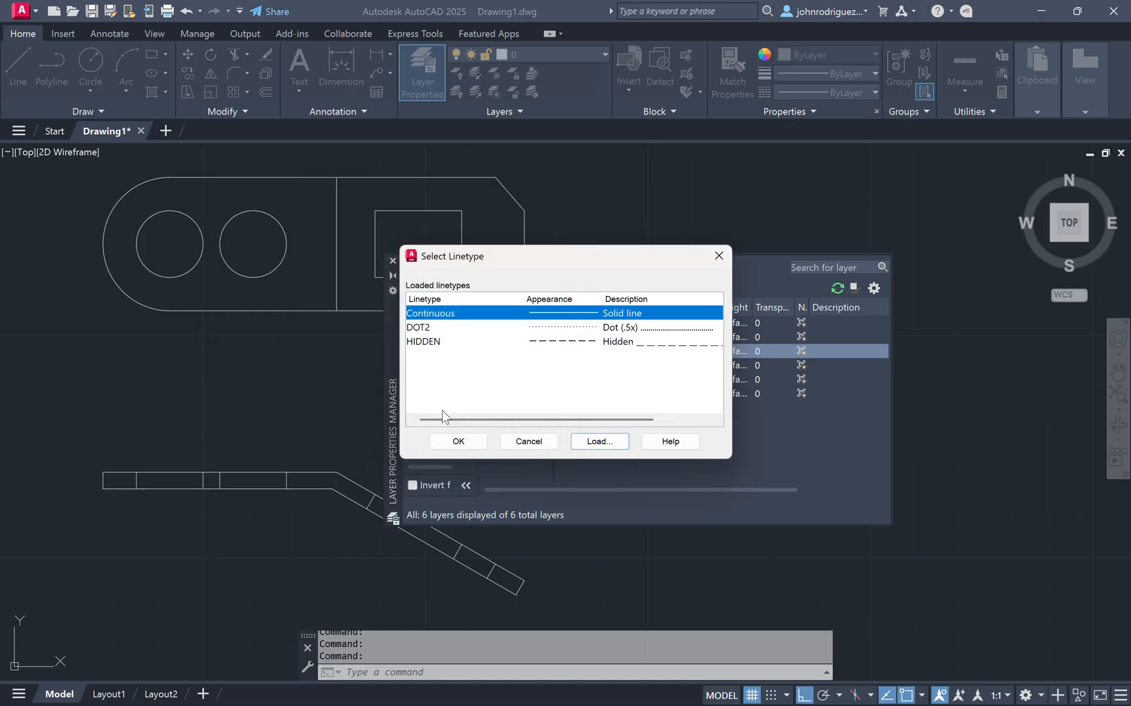
click(458, 441)
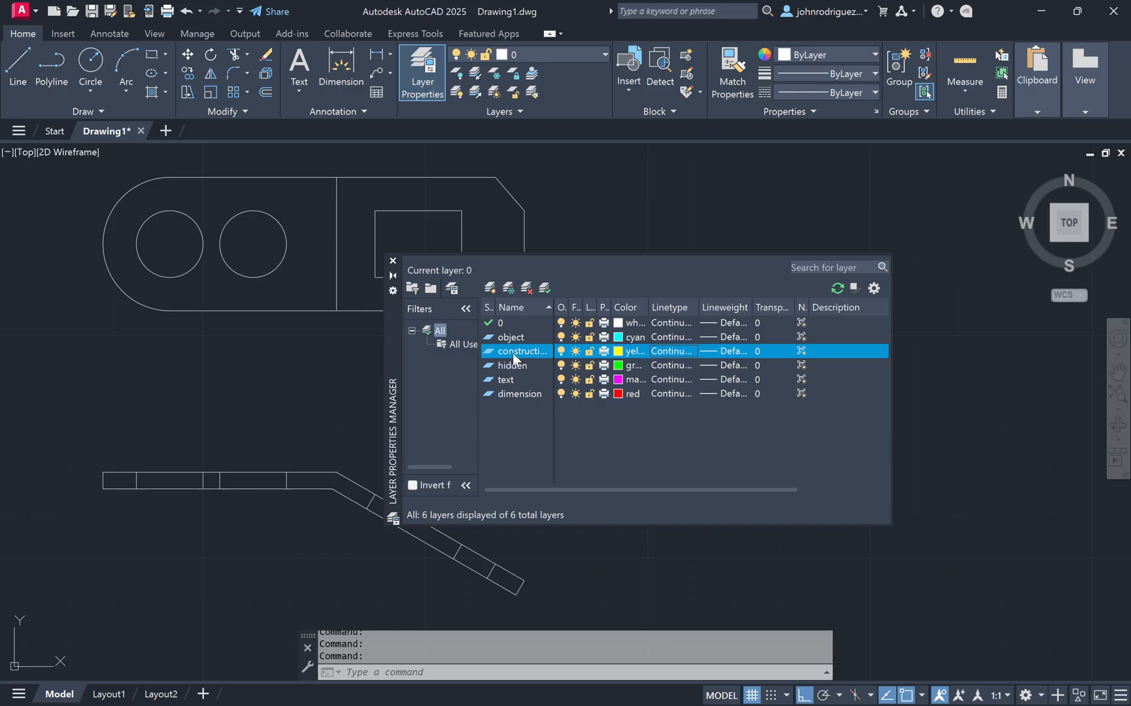
Step: Assign the DOT2 linetype to the construction layer and HIDDEN to the hidden layer, then close the Layer Properties Manager
click(684, 353)
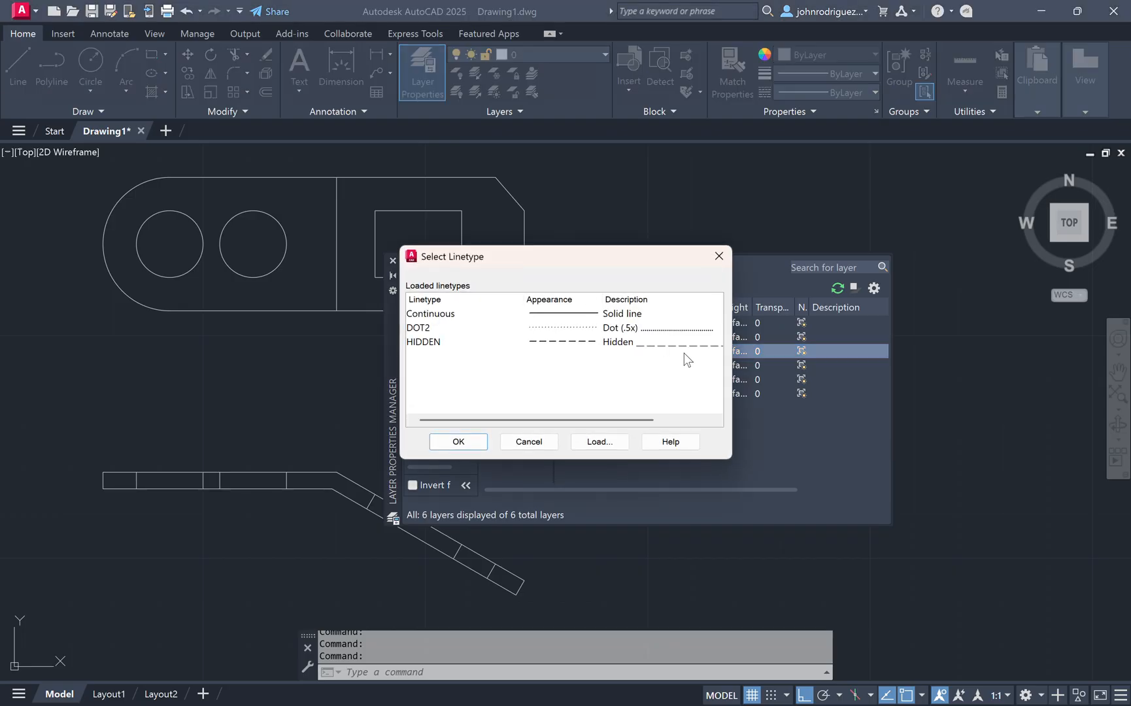
click(414, 332)
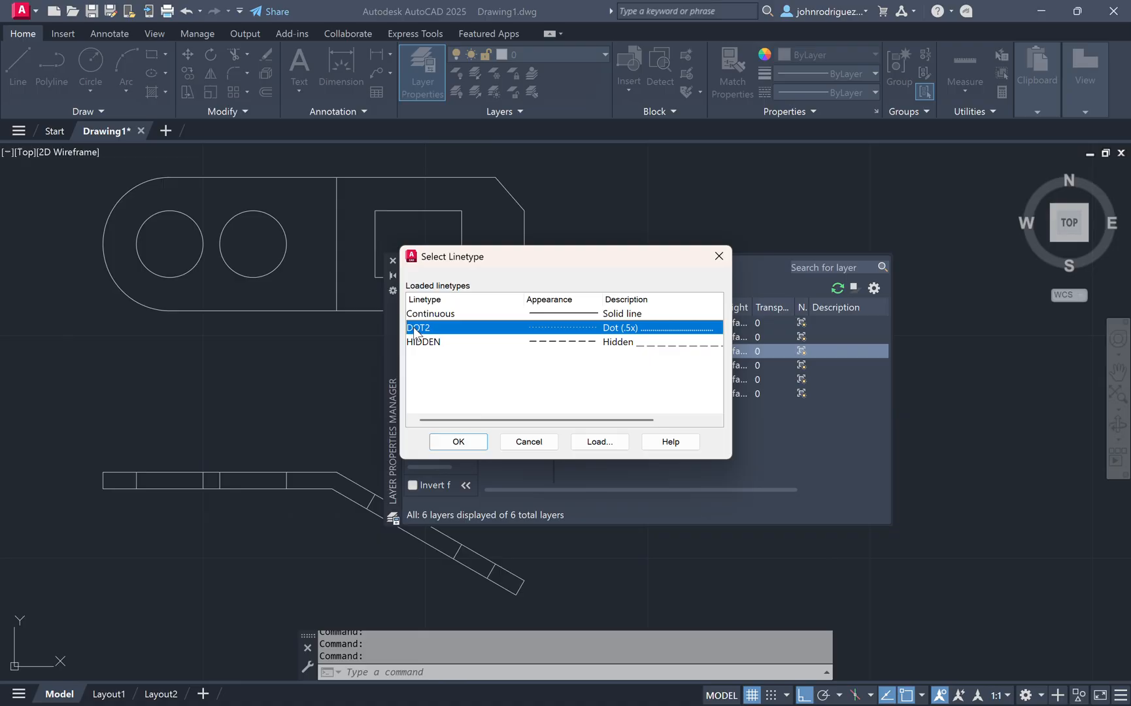
click(481, 442)
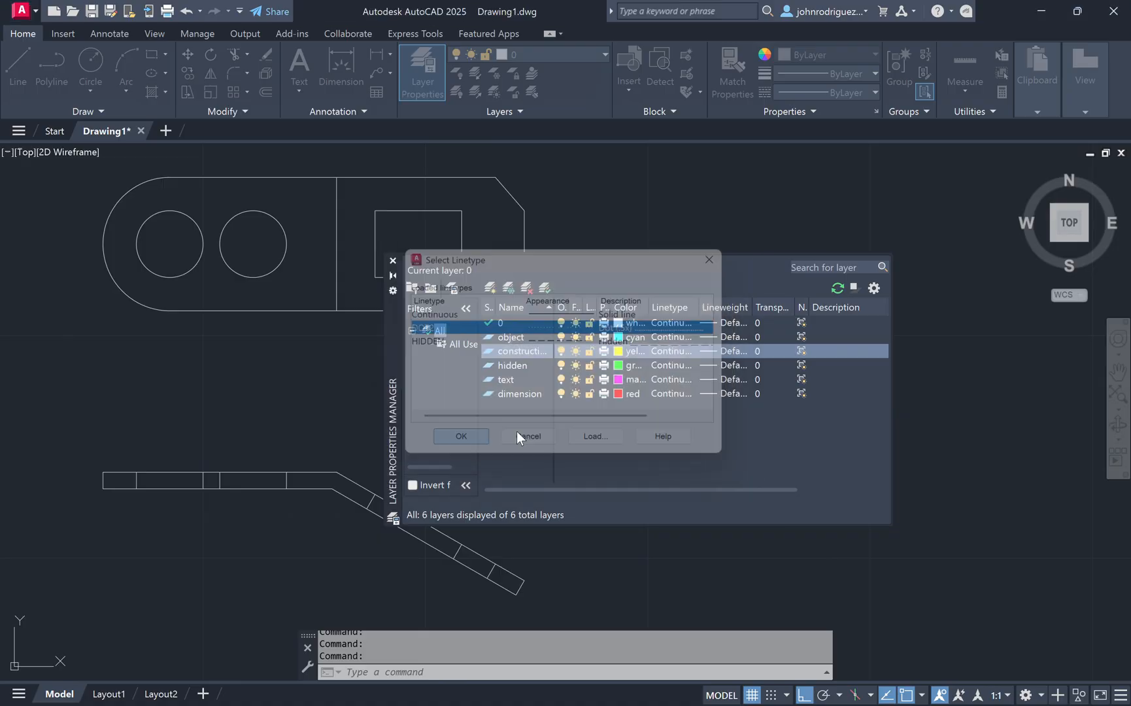
click(665, 366)
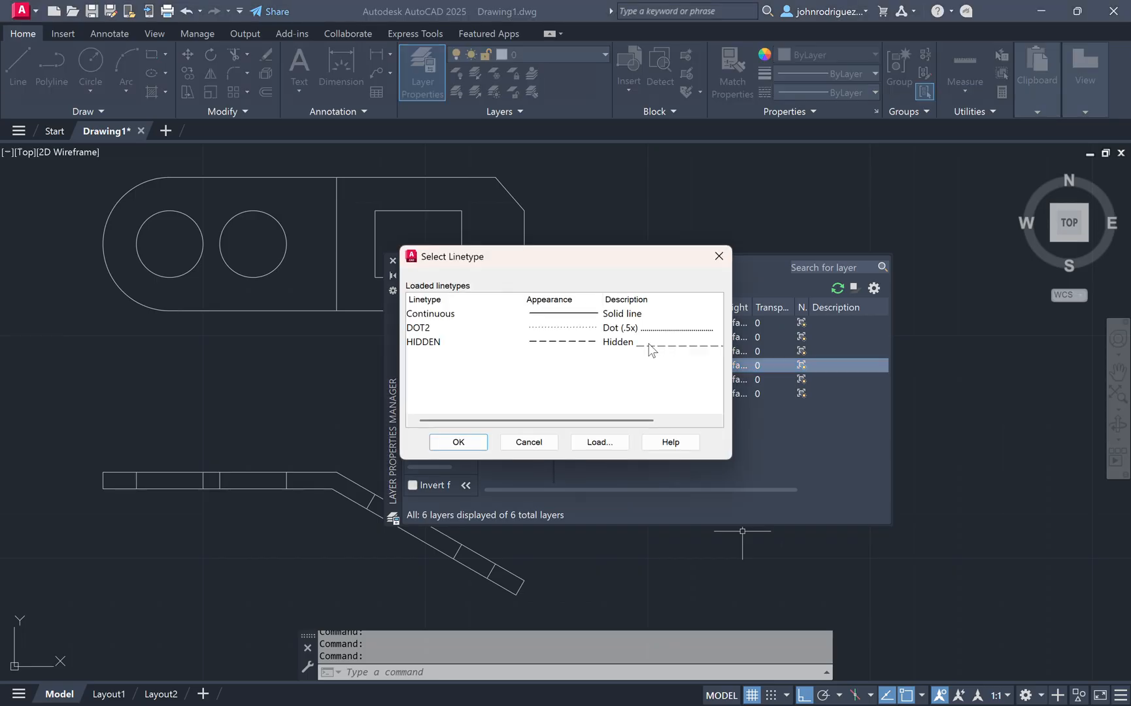
click(425, 342)
click(459, 442)
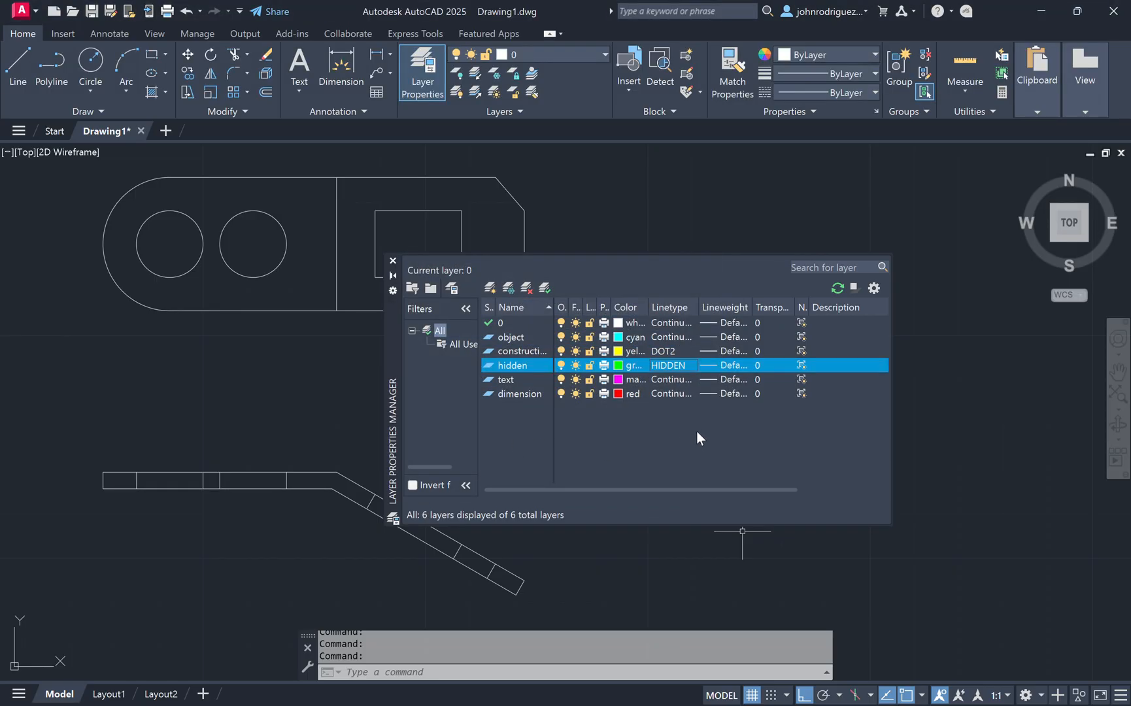
click(392, 262)
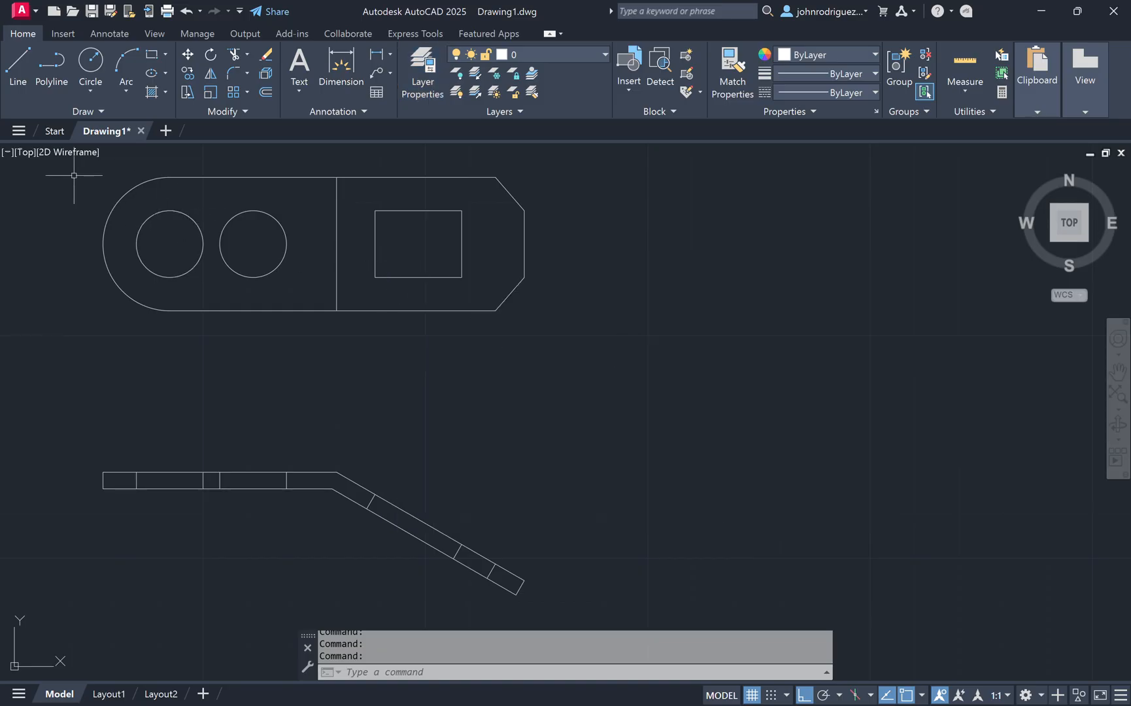
Step: Move all of the drawn geometry in both views onto the object layer
mouse_move(56, 169)
mouse_down()
mouse_move(449, 409)
mouse_move(606, 588)
mouse_move(627, 631)
mouse_up()
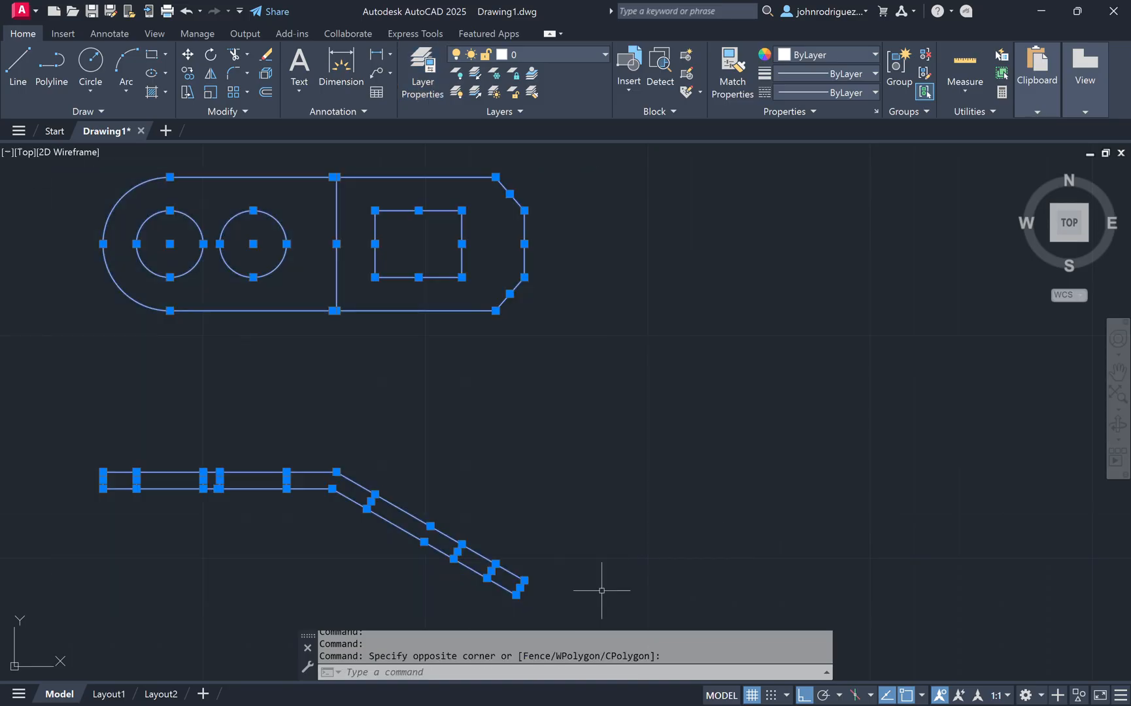
click(839, 56)
click(603, 55)
click(546, 145)
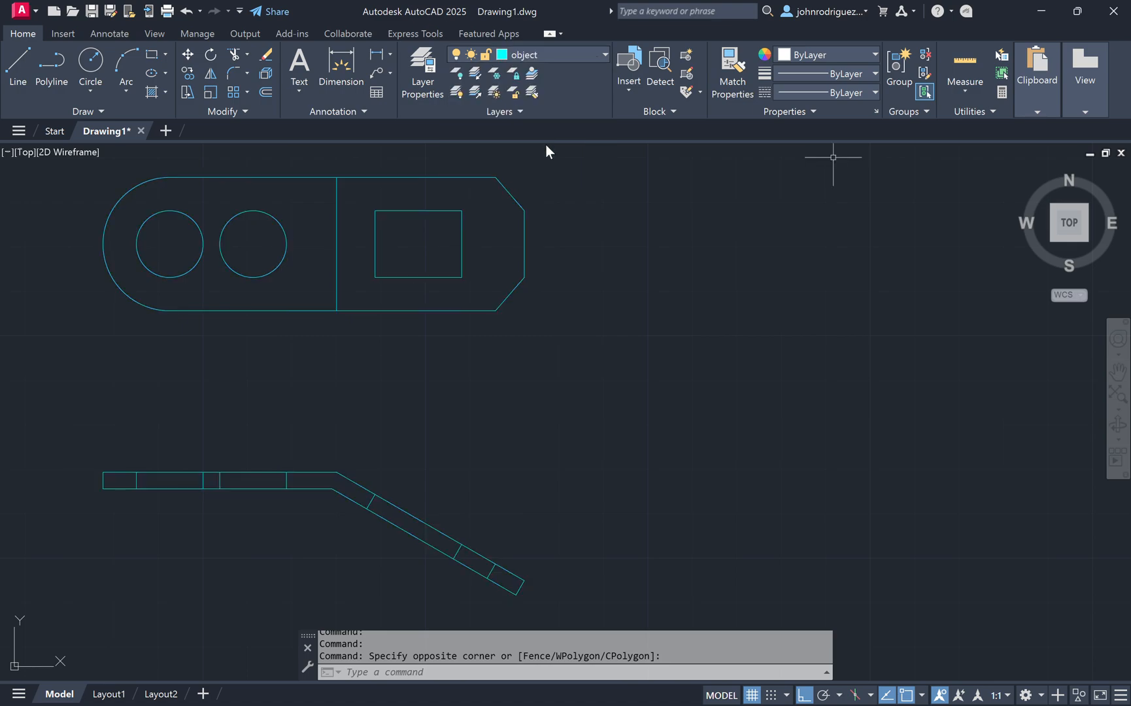
key(Escape)
key(Escape)
Step: Move the interior cross lines of the bent strip profile onto the hidden layer
click(133, 456)
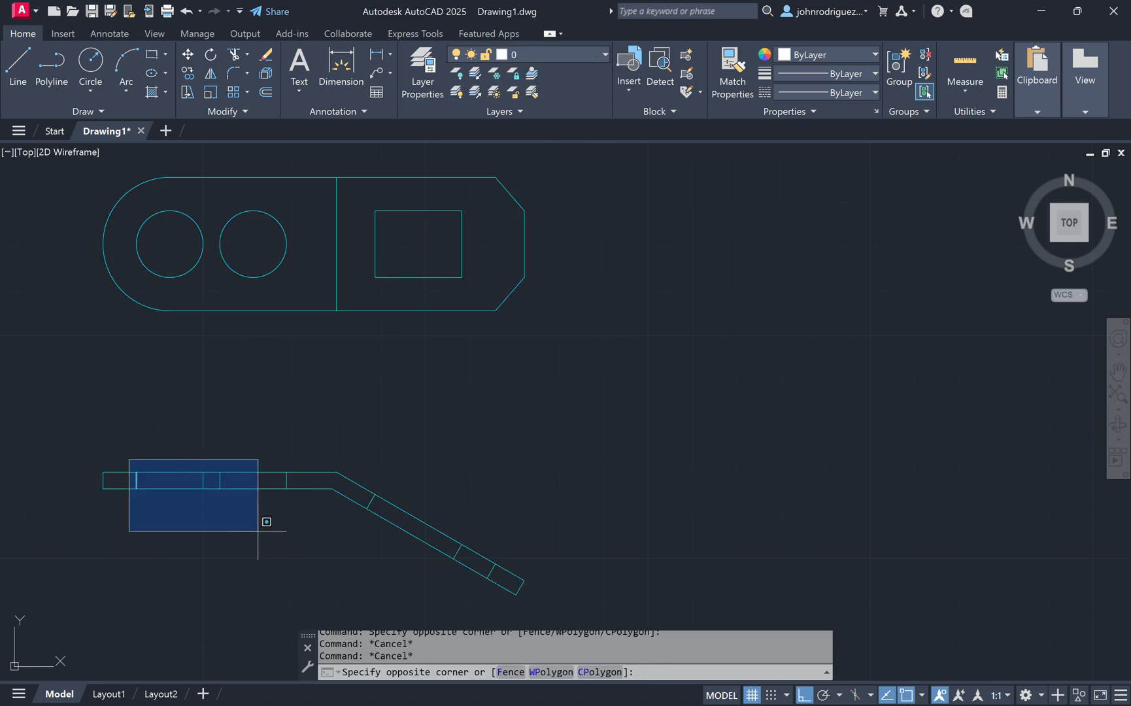
click(326, 535)
click(354, 471)
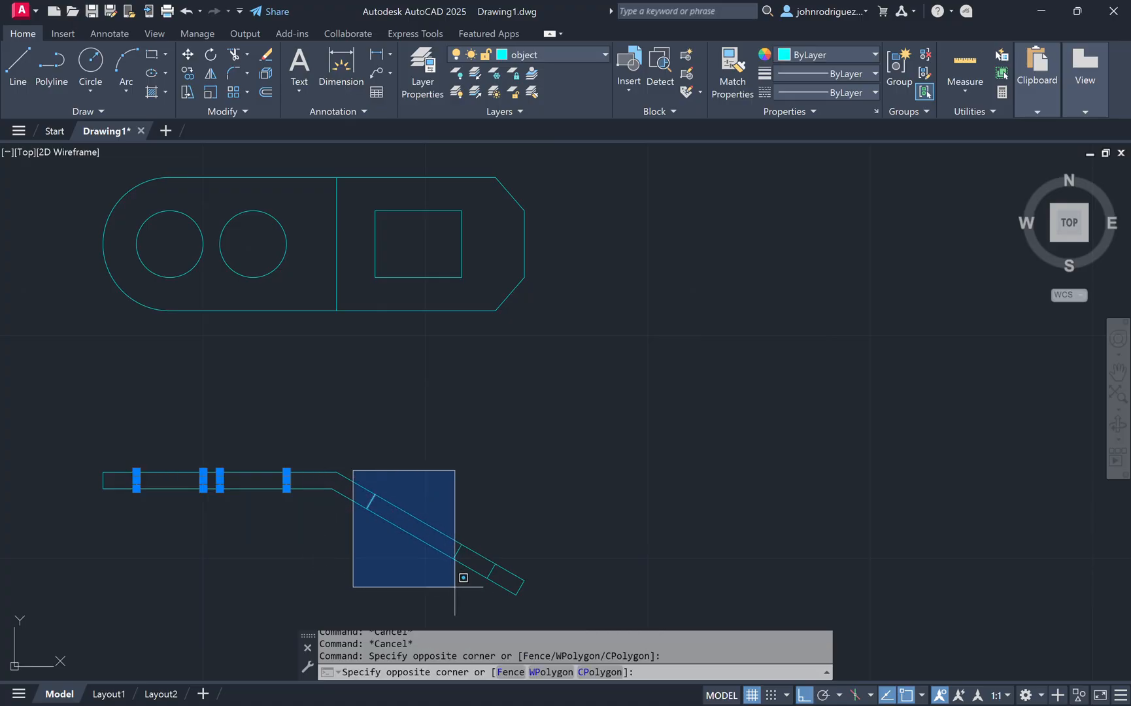
click(499, 605)
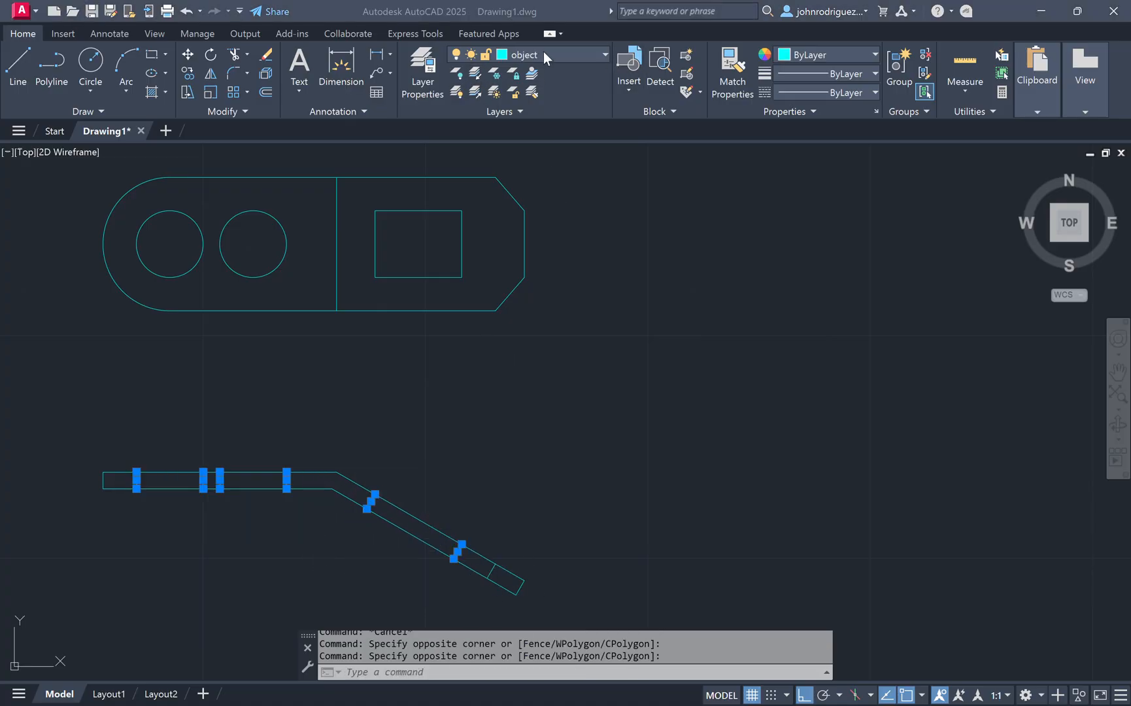
click(605, 56)
click(545, 142)
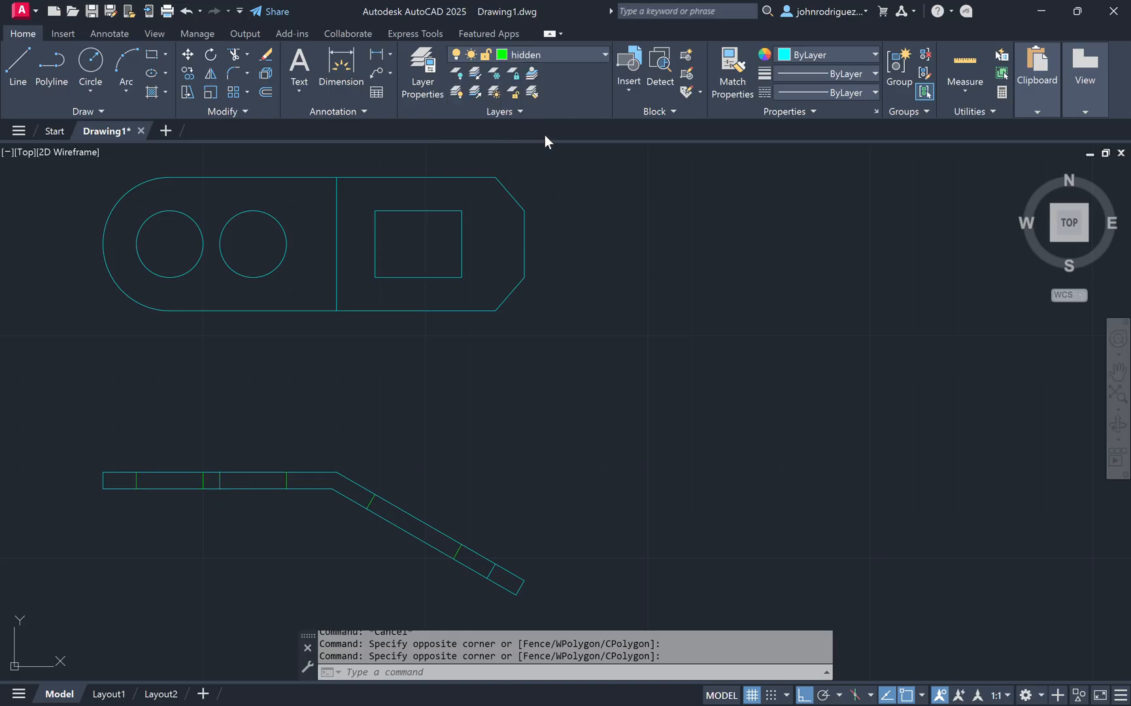
key(Escape)
key(Escape)
key(Escape)
scroll(365, 503, up, 5)
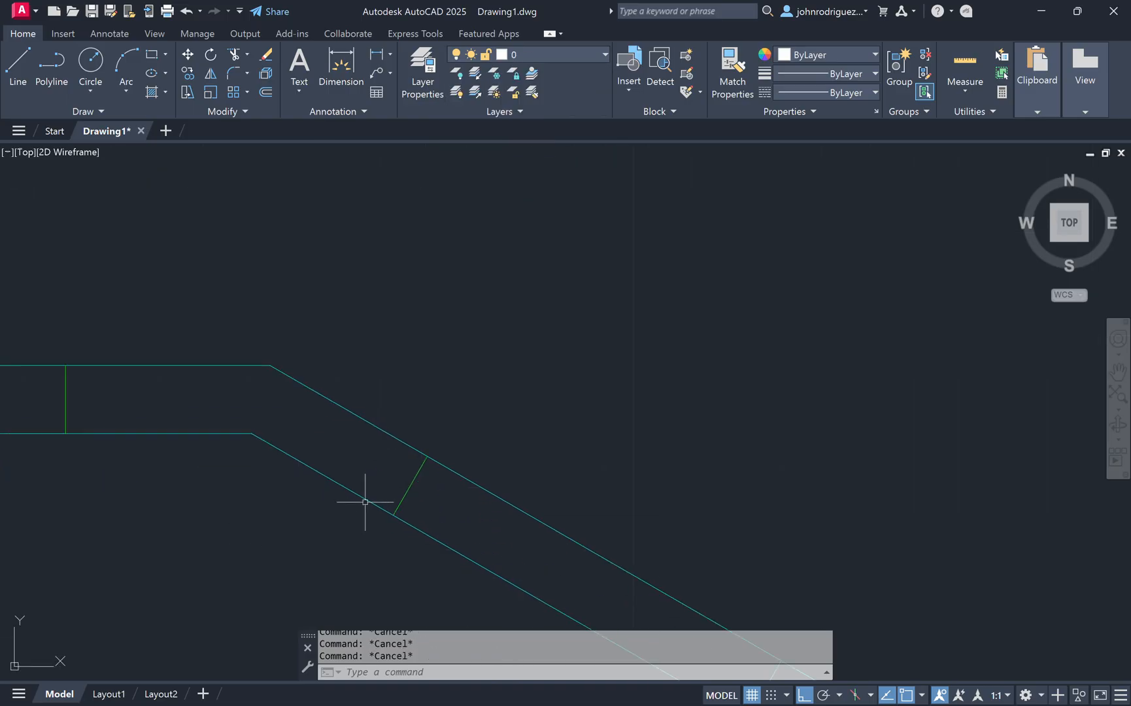
scroll(393, 477, down, 5)
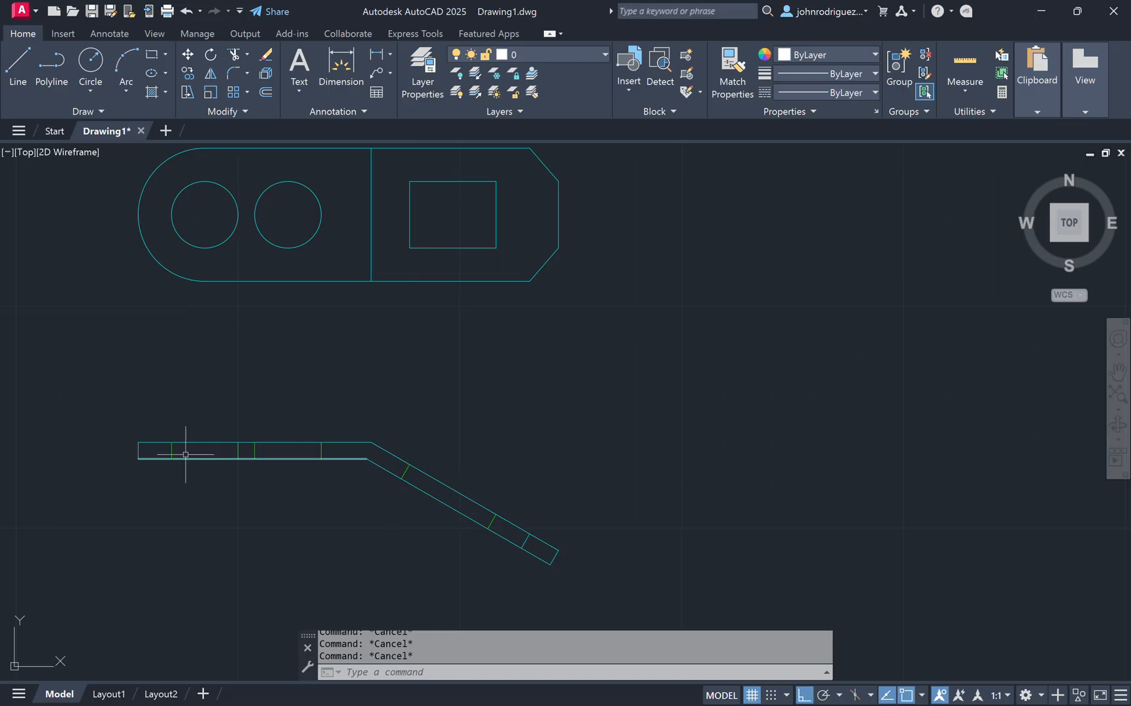
click(165, 423)
click(364, 514)
click(392, 437)
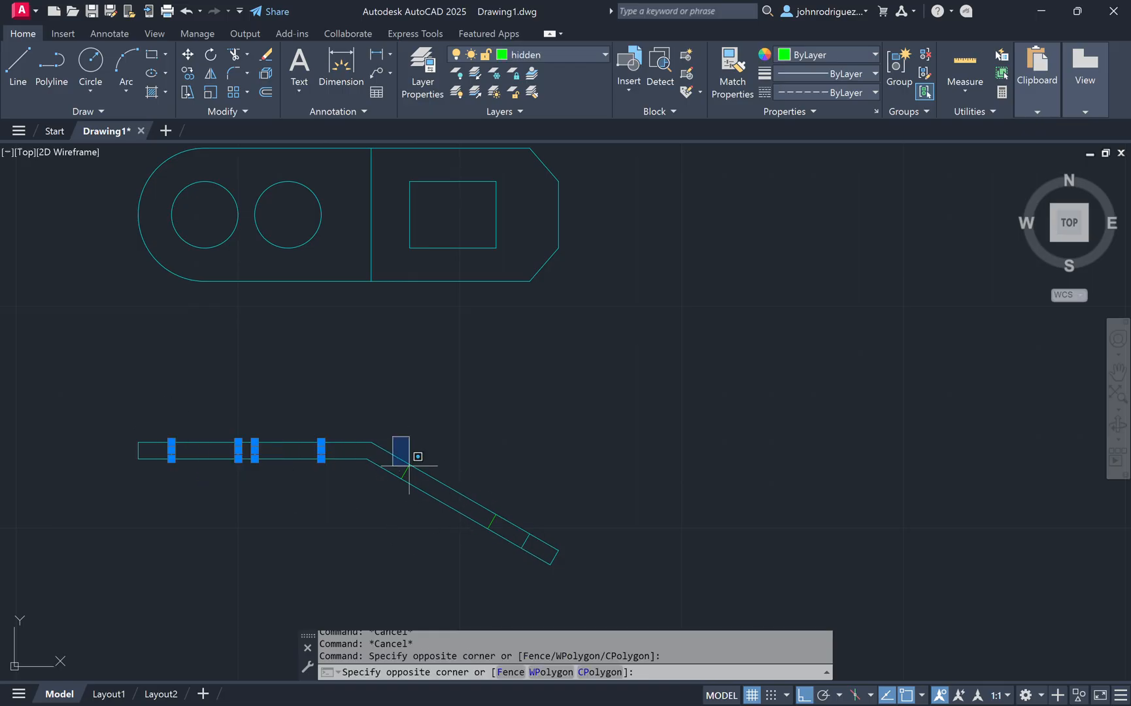
click(505, 541)
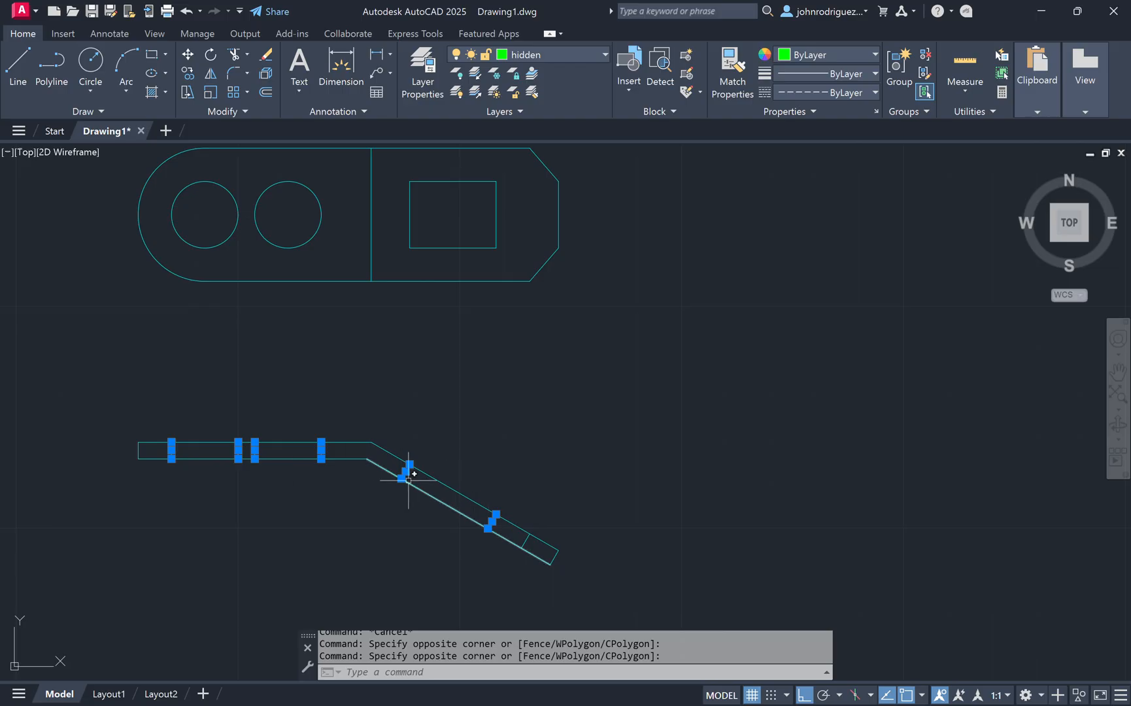
key(Escape)
key(Escape)
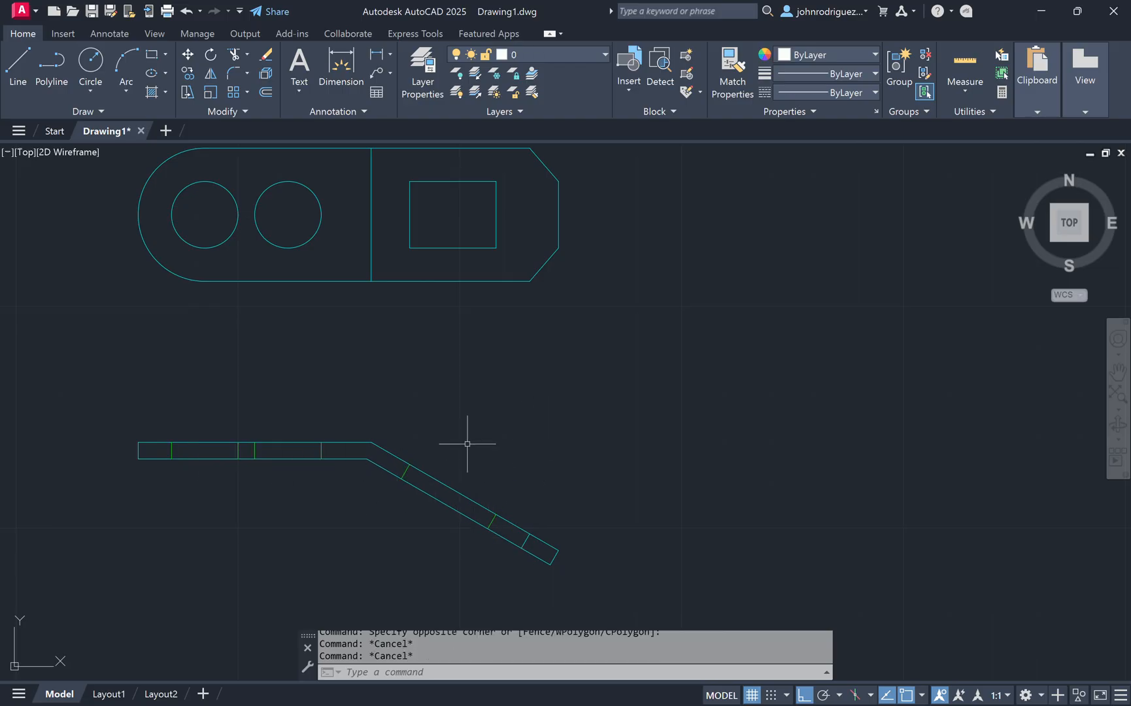
Step: Set the linetype scale of the strip's hidden cross lines to 0.5
click(171, 422)
click(513, 581)
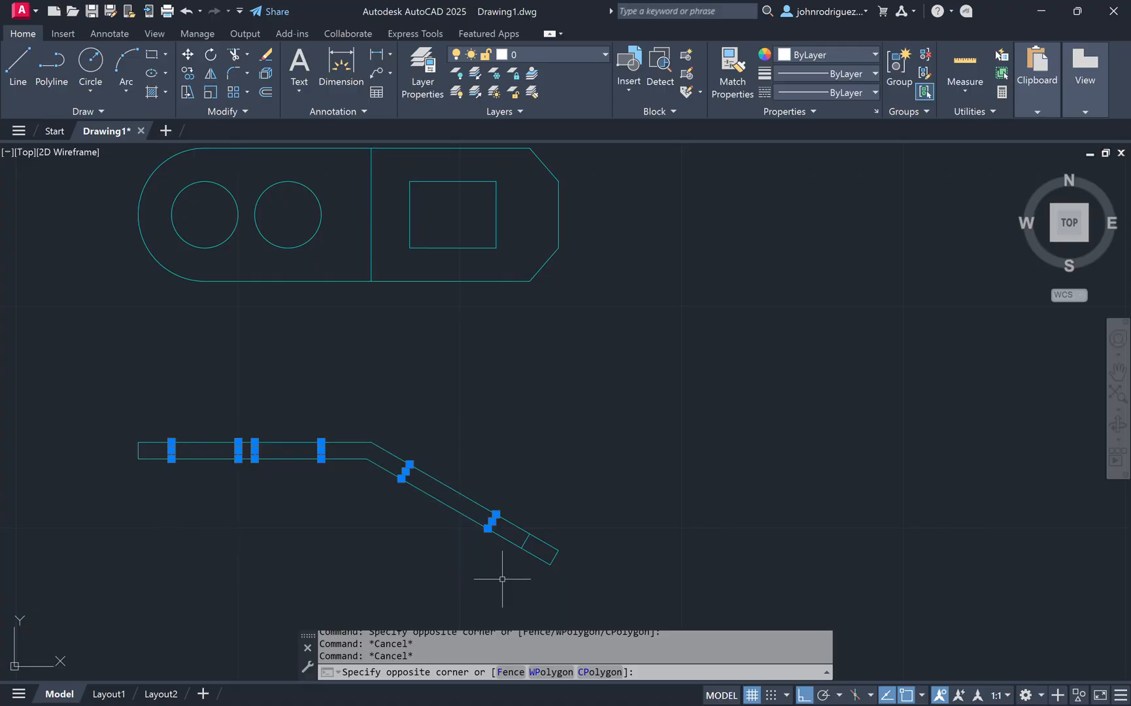
key(Return)
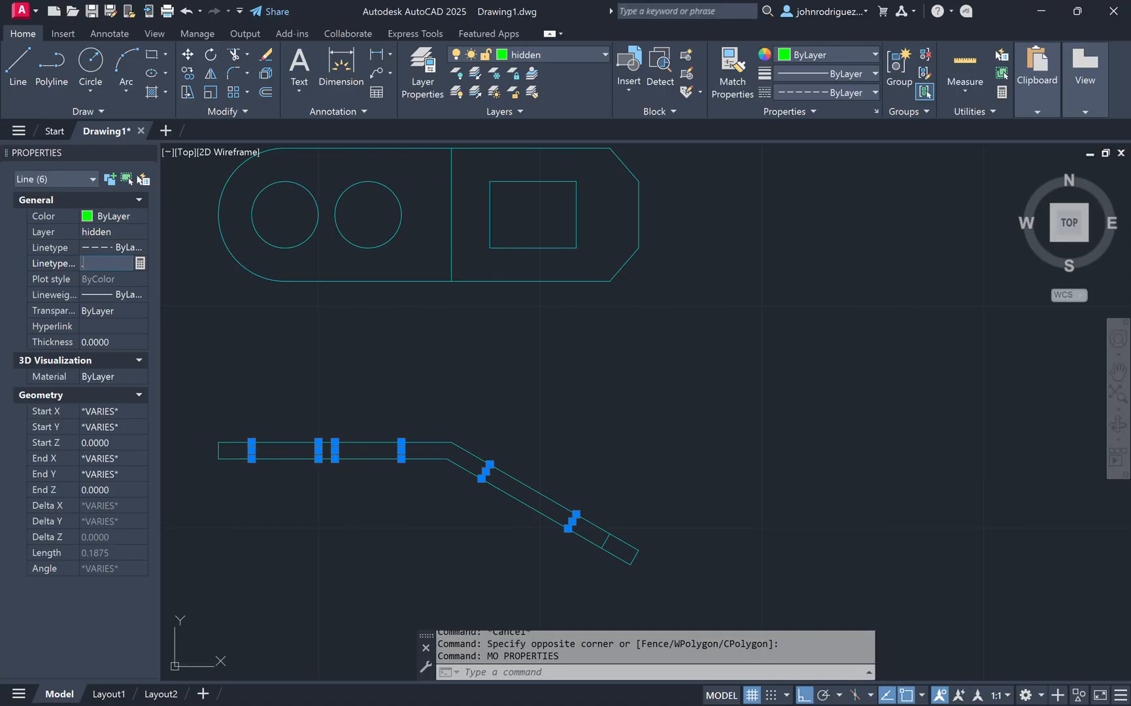
text(.5)
key(Return)
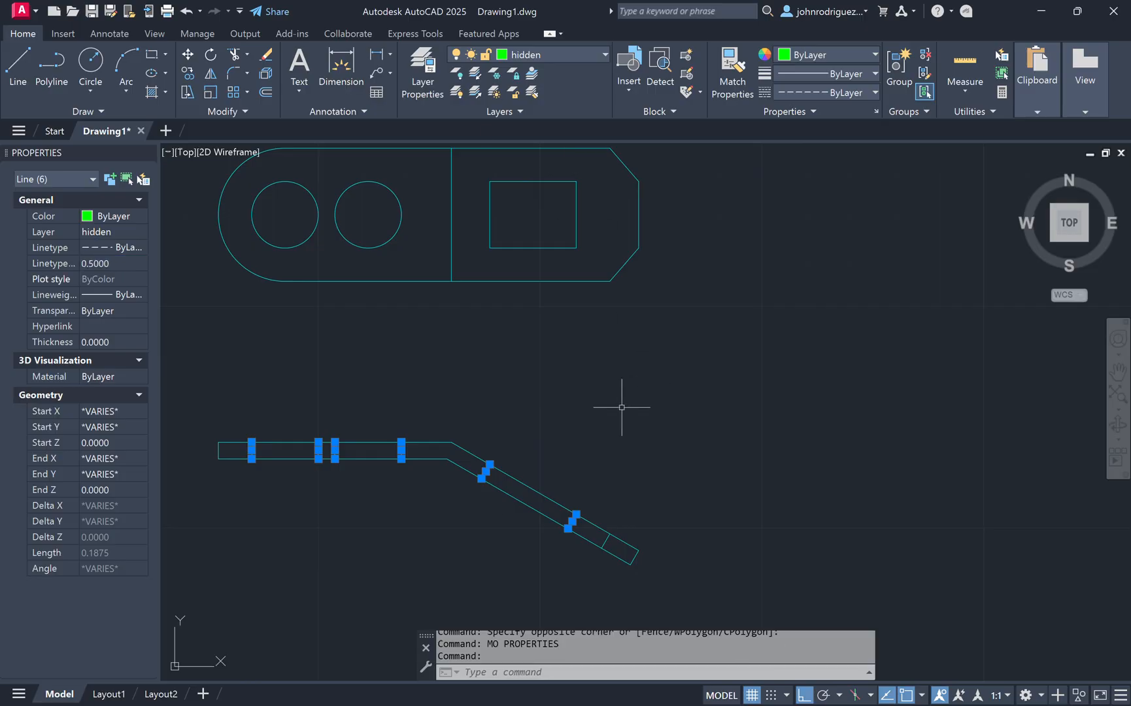
scroll(476, 492, up, 3)
scroll(484, 425, up, 3)
scroll(601, 397, down, 4)
key(Escape)
key(Escape)
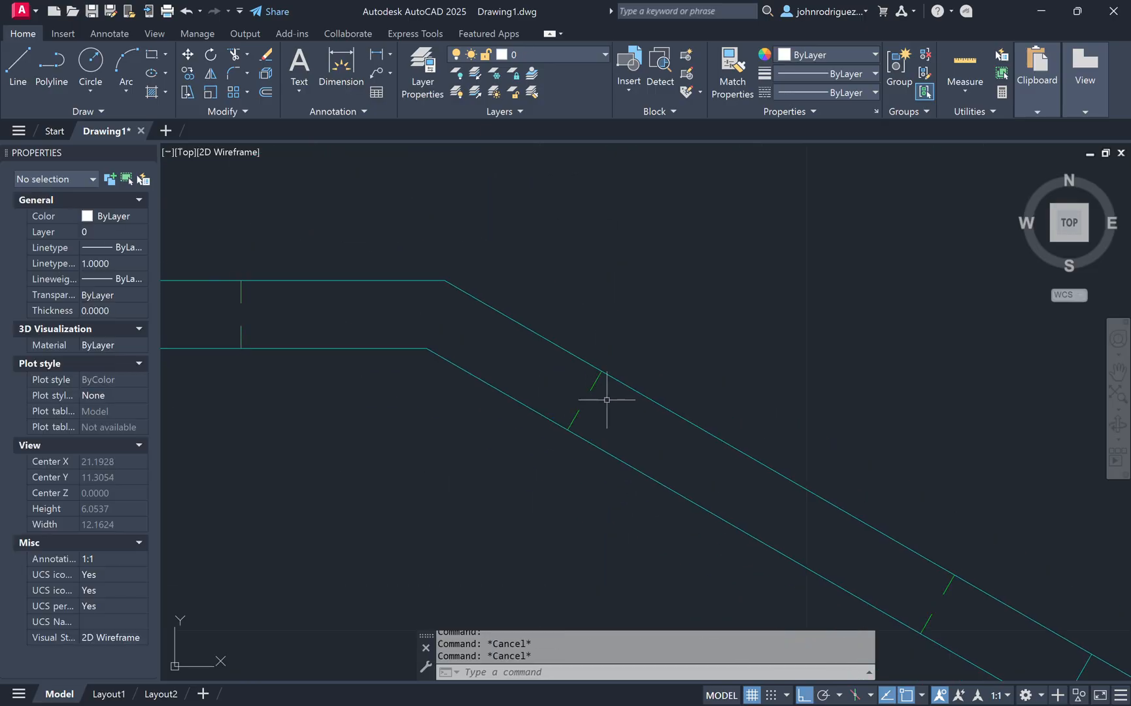
Step: Make construction the current layer and draw vertical construction lines projecting the strip's first bend points up through the tab view
scroll(455, 377, down, 2)
scroll(575, 402, down, 5)
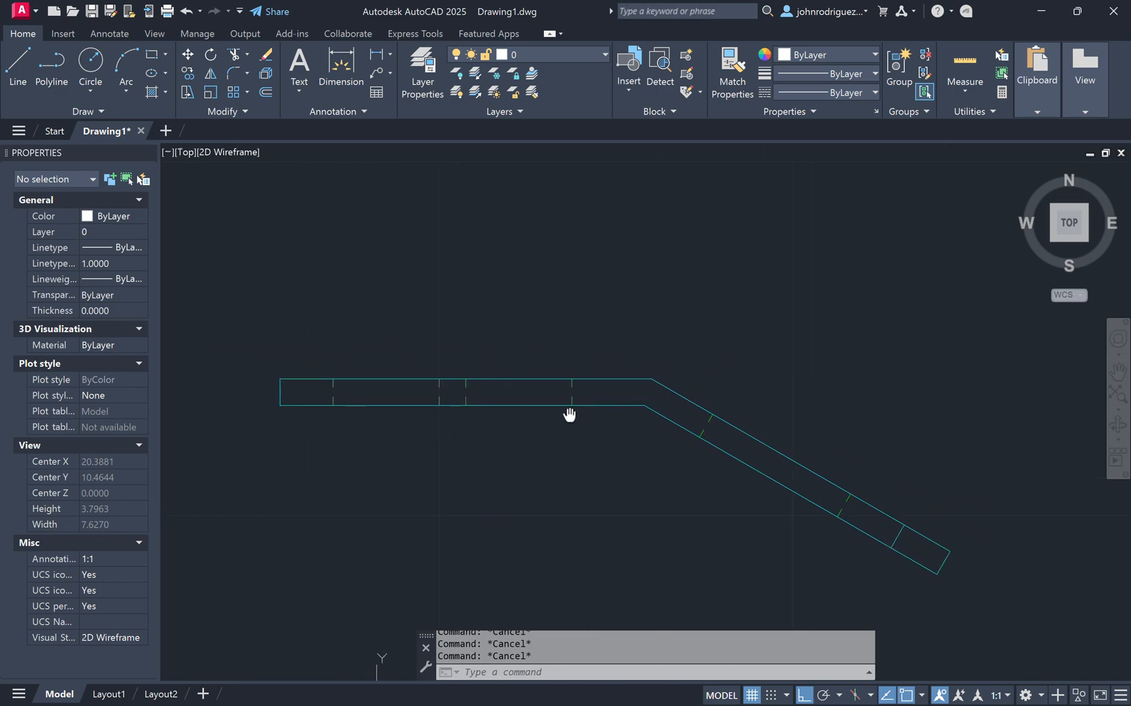
scroll(566, 386, up, 3)
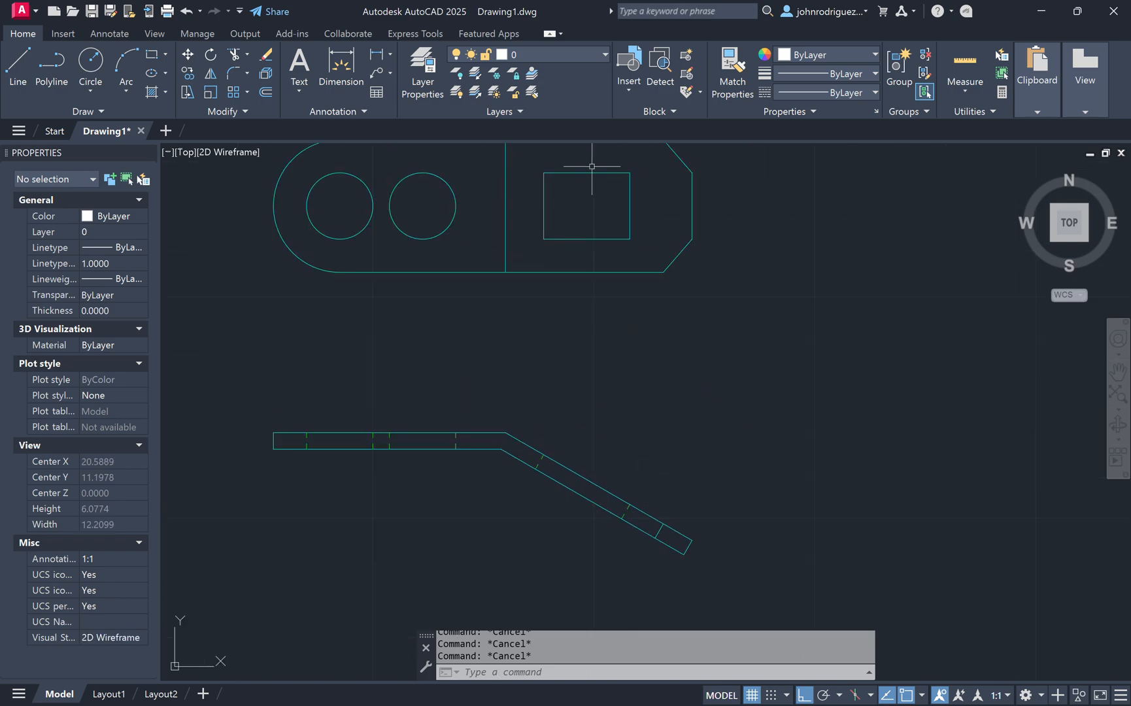
click(564, 57)
click(554, 88)
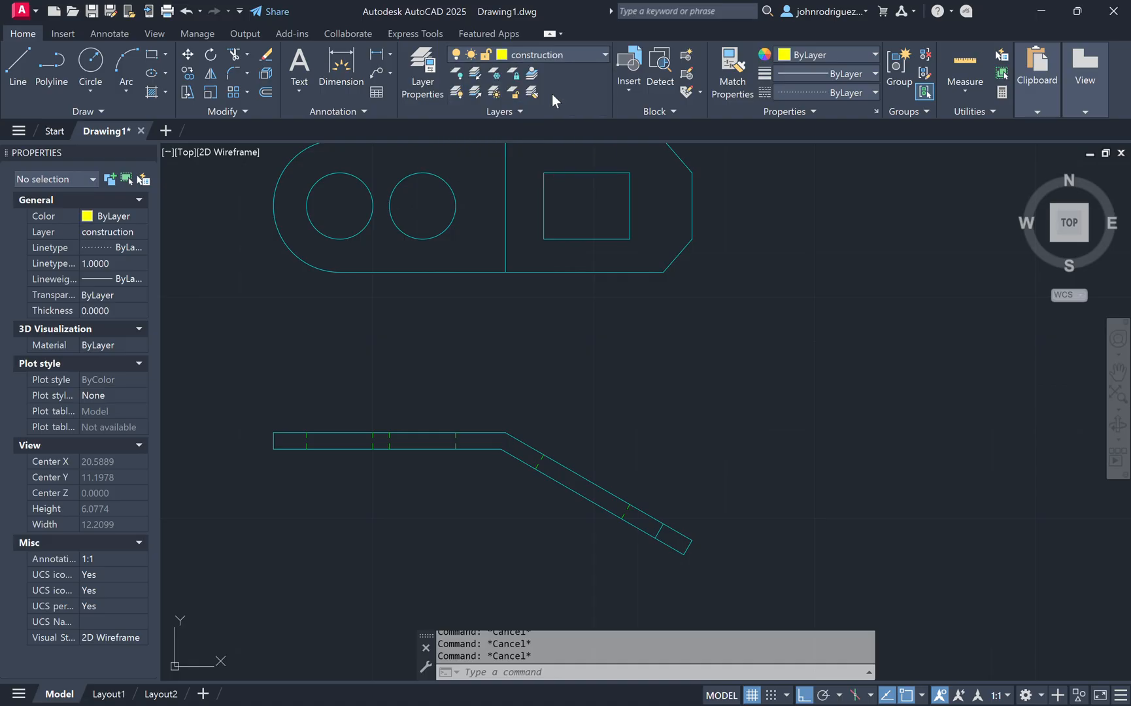
middle_drag(655, 410, 590, 466)
text(l)
key(Return)
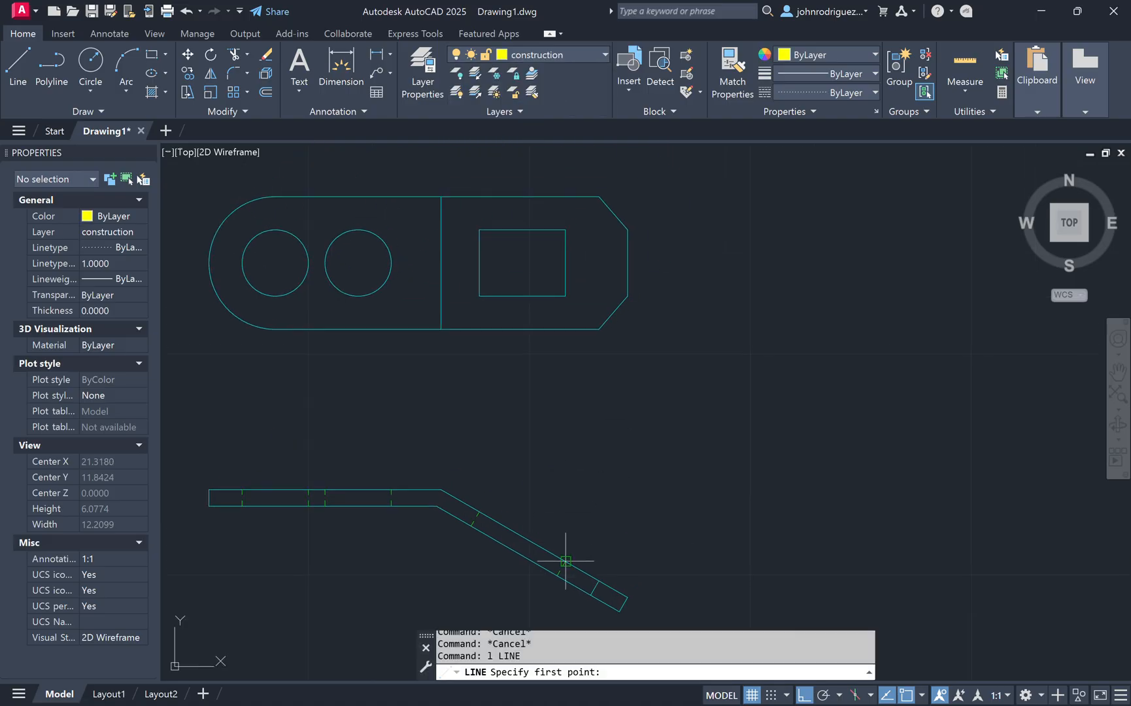
click(557, 576)
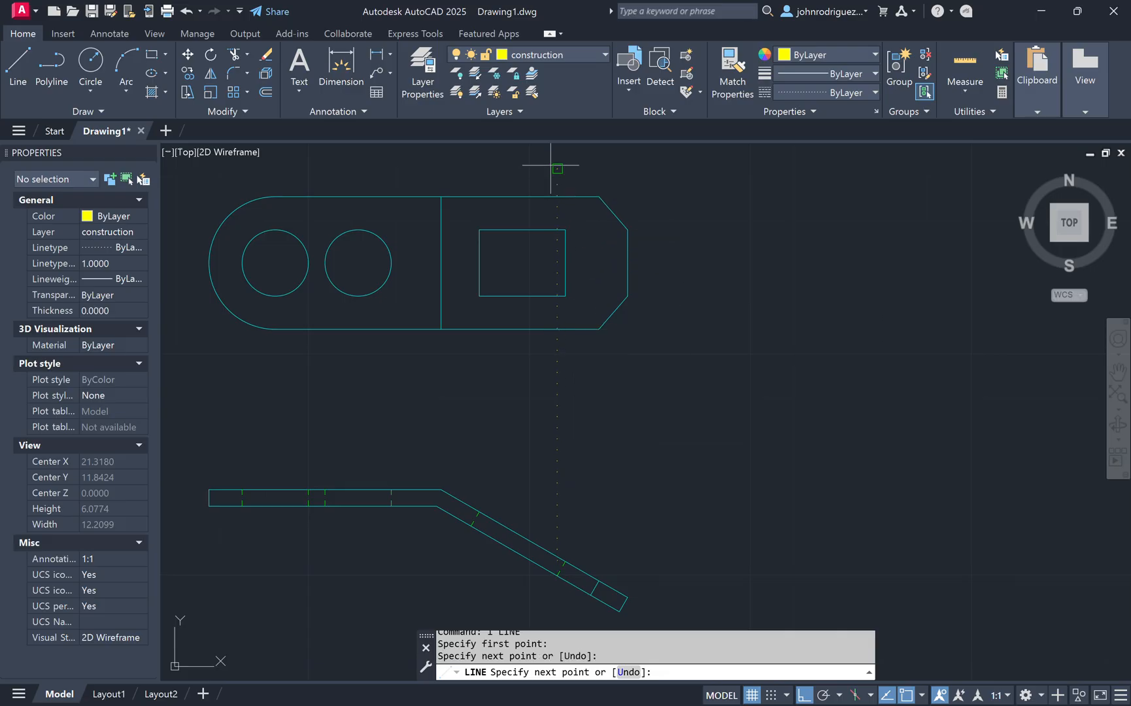
key(Escape)
key(Return)
click(471, 520)
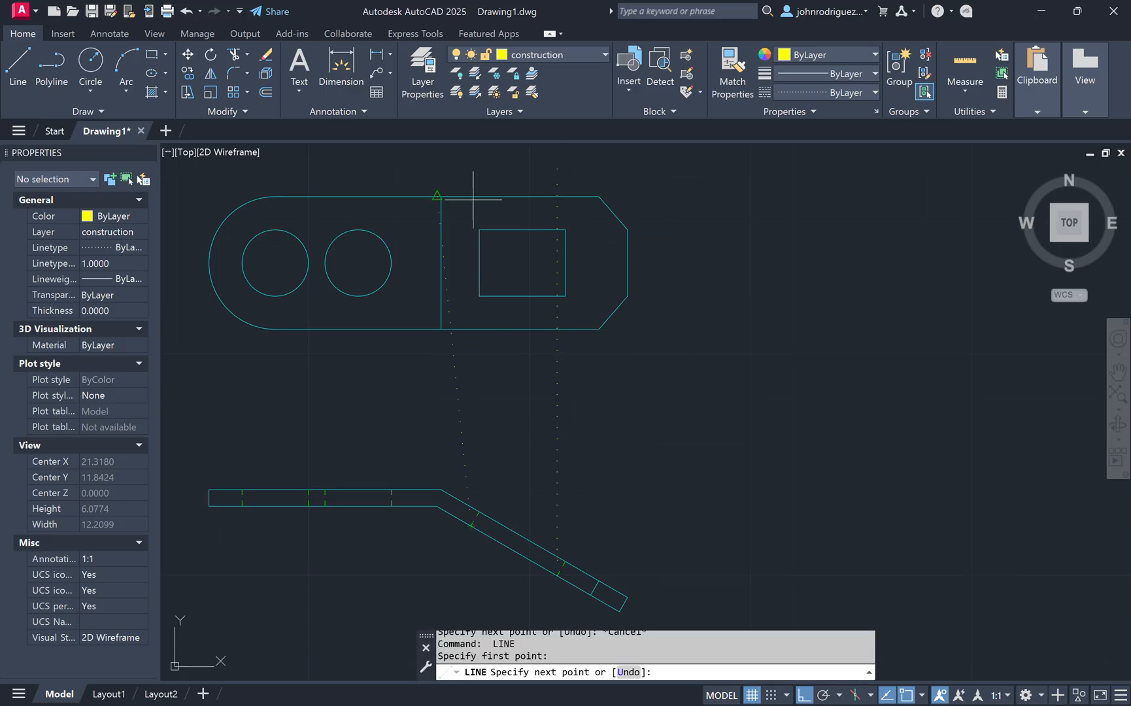
key(Escape)
key(Return)
Step: Draw two more vertical construction lines from the strip's outer end points up through the tab view
click(592, 592)
click(588, 169)
key(Escape)
key(Escape)
key(Escape)
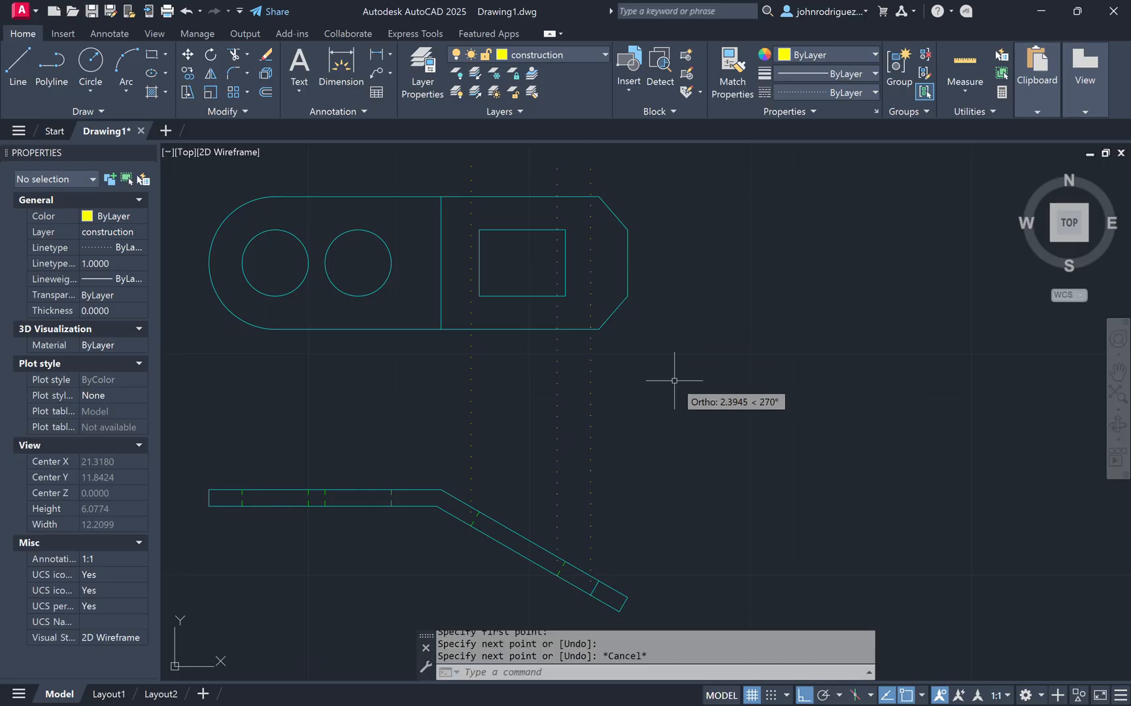
key(Return)
click(619, 612)
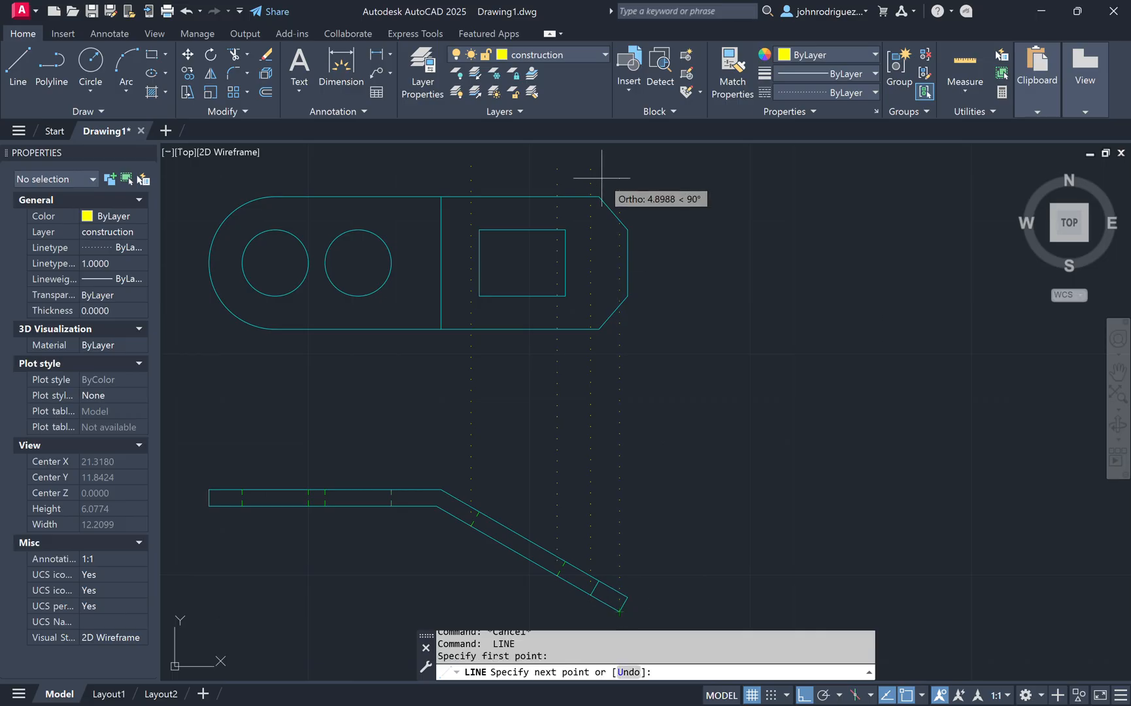
click(621, 168)
key(Escape)
key(Escape)
Step: Make hidden the current layer and draw hidden lines along the left side of the tab's square cutout
scroll(637, 335, up, 5)
scroll(552, 331, down, 4)
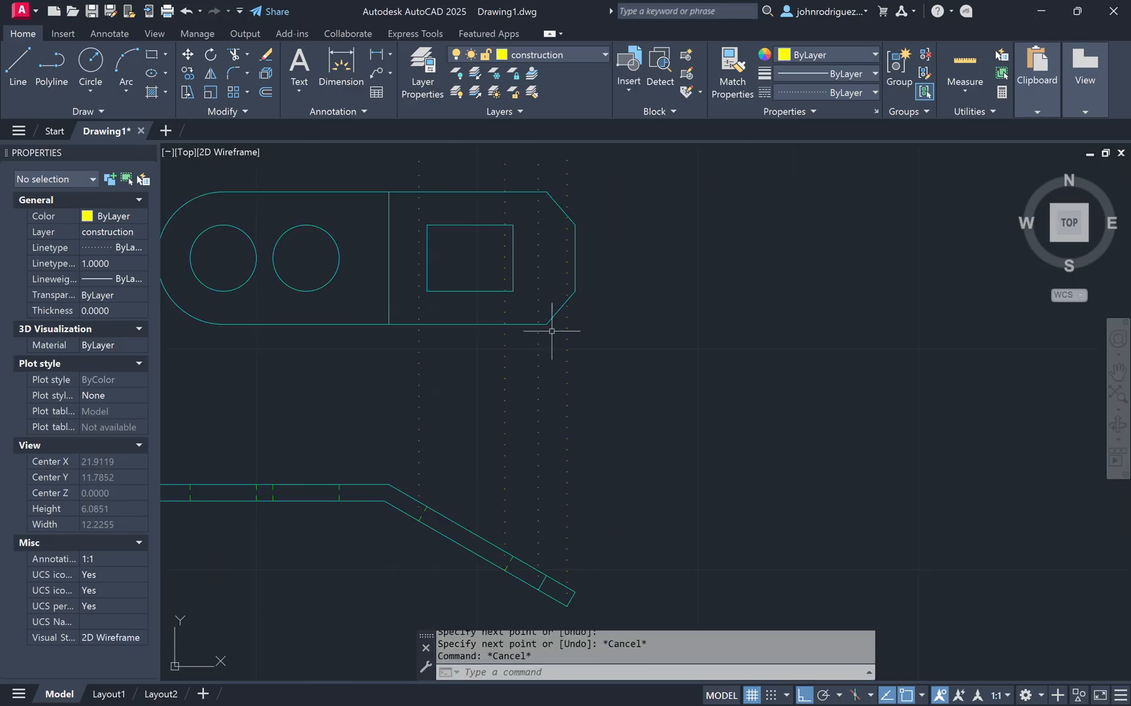
scroll(435, 287, up, 2)
middle_drag(611, 295, 661, 373)
middle_drag(472, 451, 488, 395)
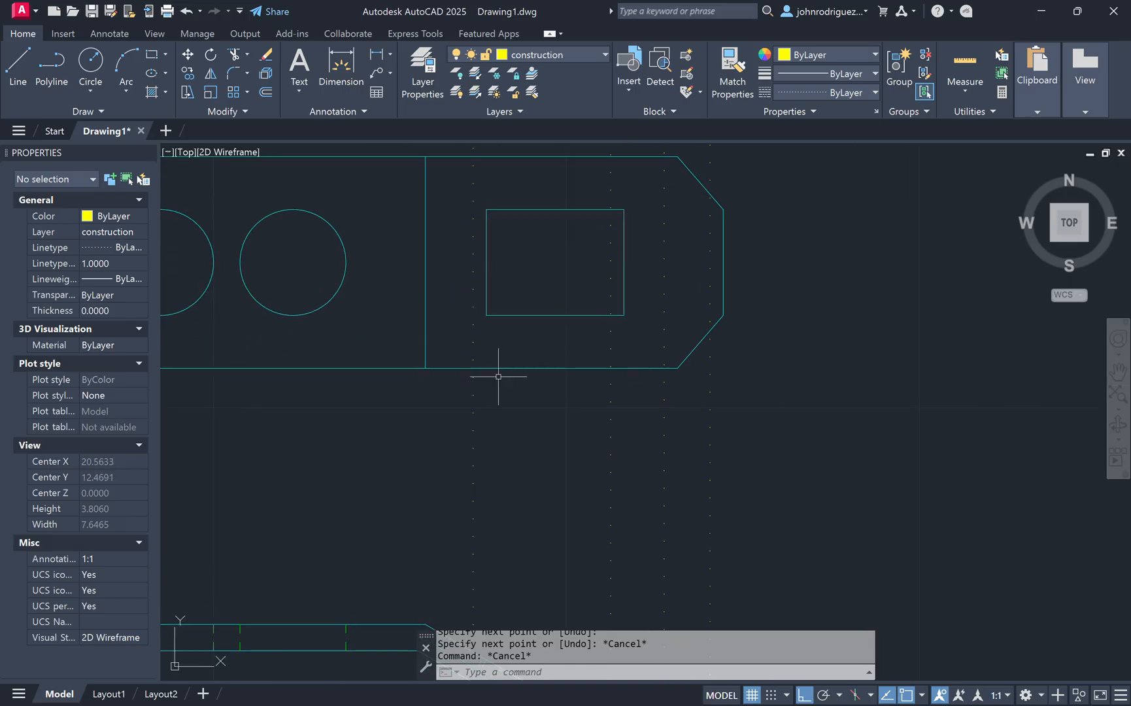
click(581, 56)
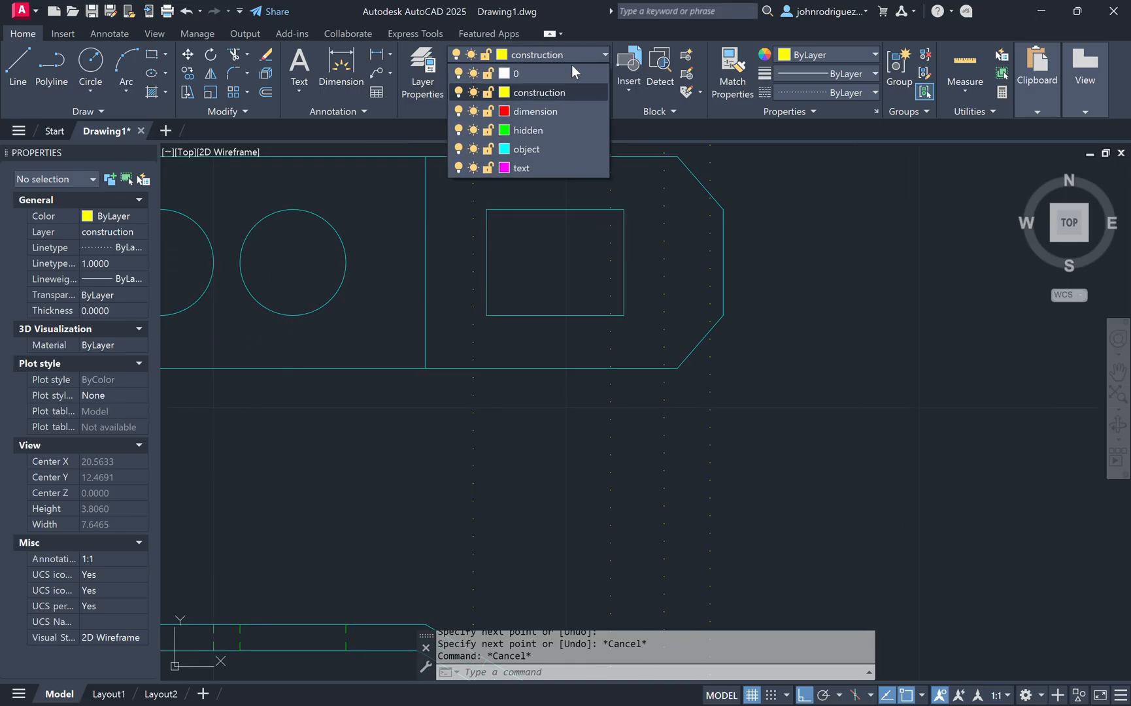
click(541, 142)
middle_drag(504, 251, 511, 296)
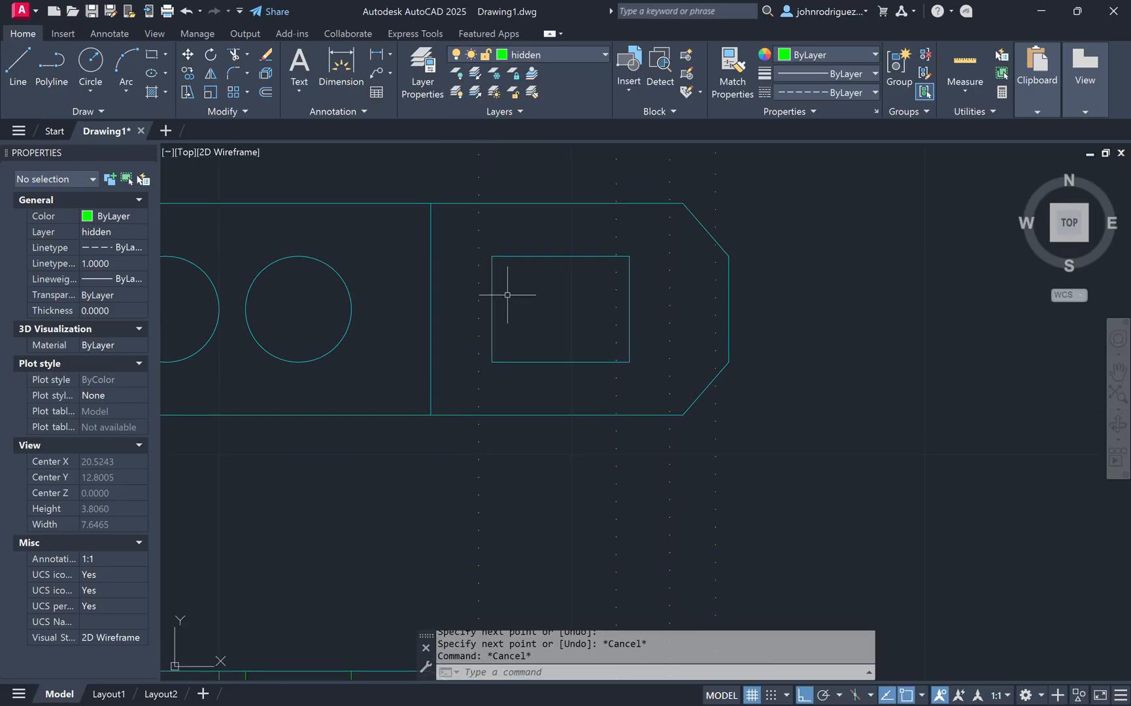
text(l)
key(Return)
scroll(499, 255, up, 2)
click(486, 257)
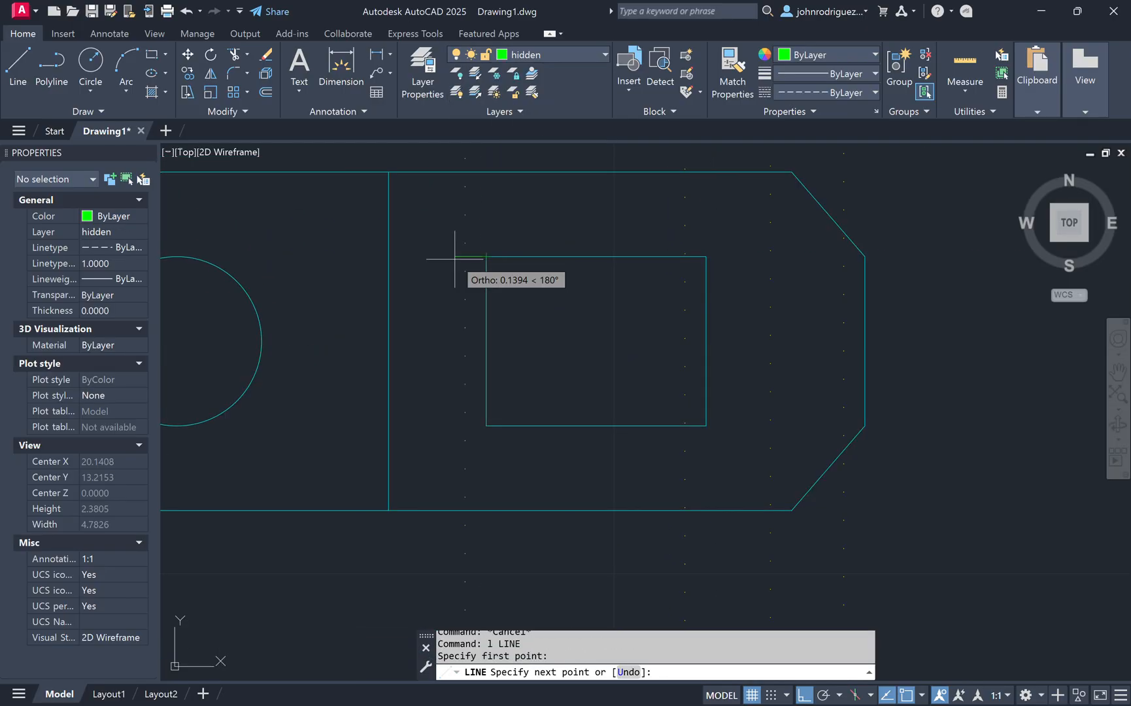
click(465, 427)
click(487, 426)
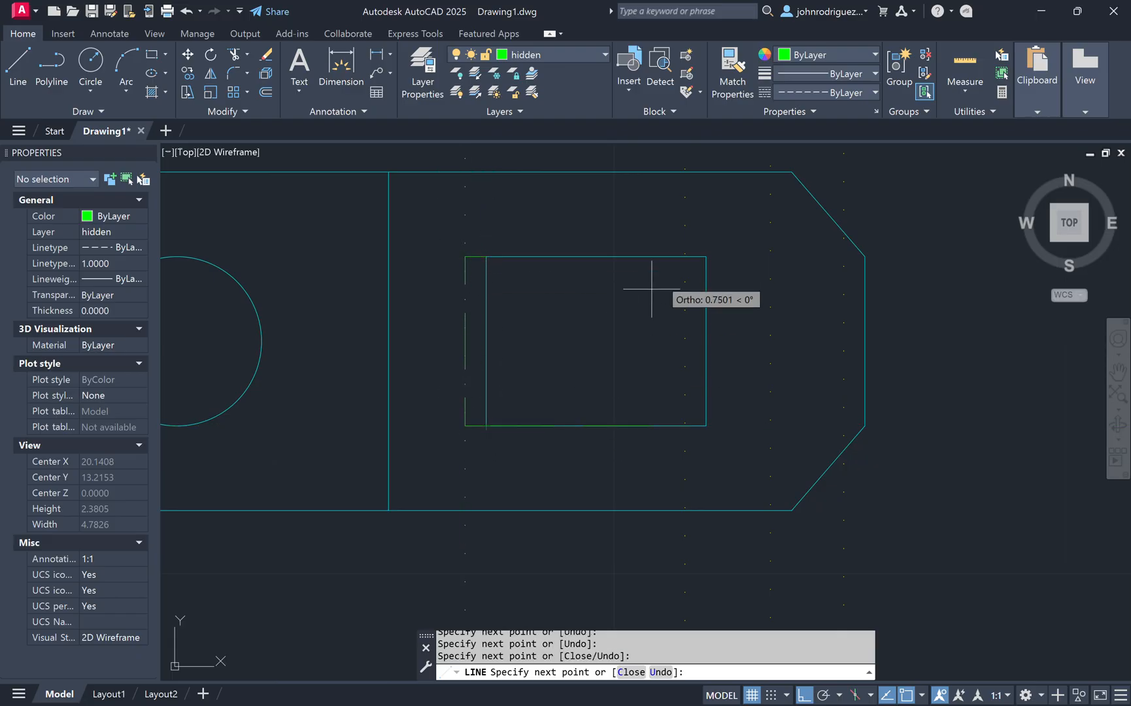
key(Escape)
Step: Draw hidden lines along the tab's chamfered right end, following the construction lines
middle_drag(752, 346, 626, 353)
middle_drag(732, 356, 680, 346)
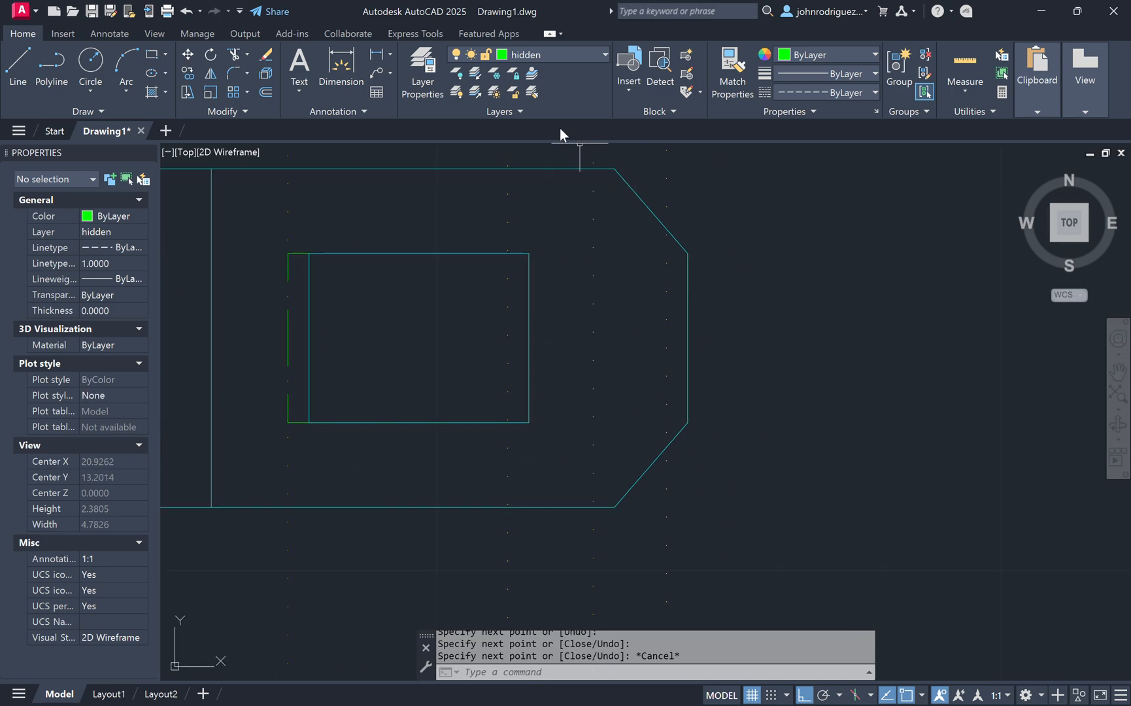
key(space)
click(688, 253)
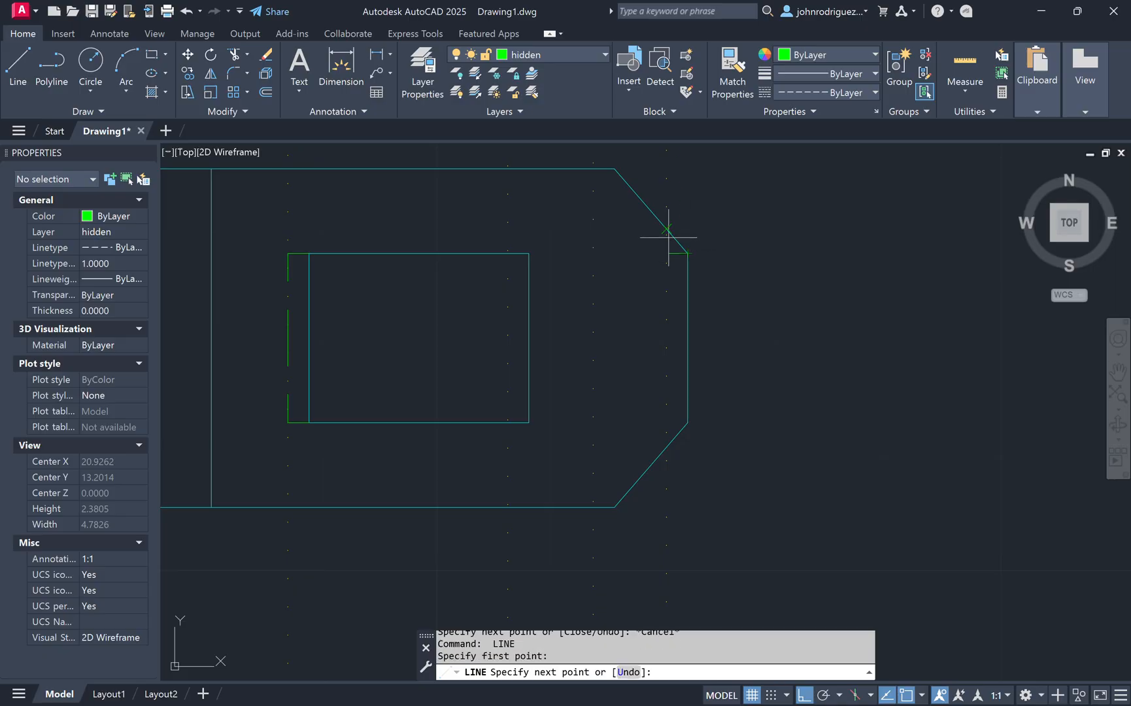
click(667, 252)
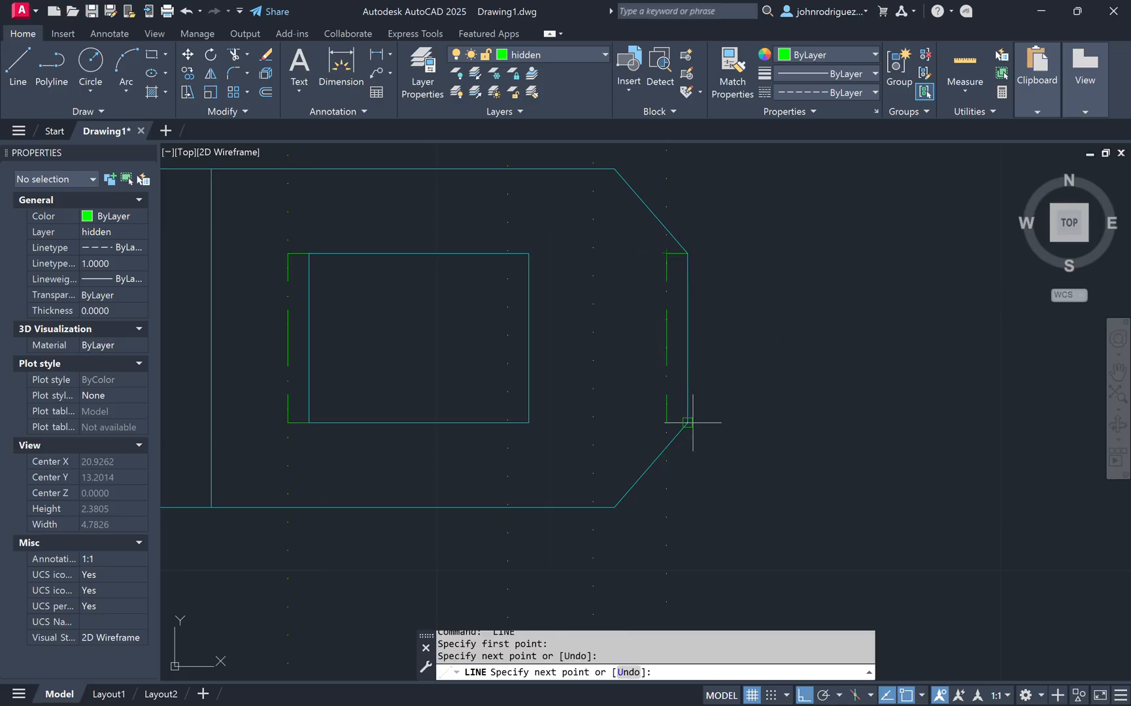
click(666, 422)
click(688, 422)
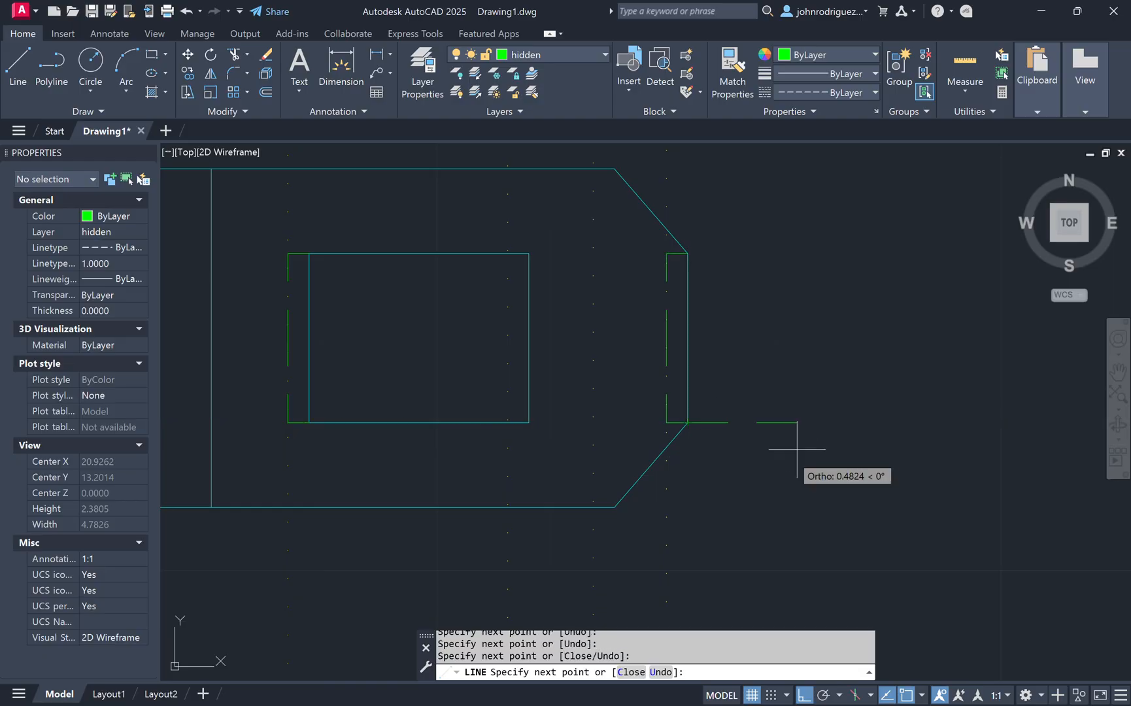
key(Escape)
key(space)
click(667, 422)
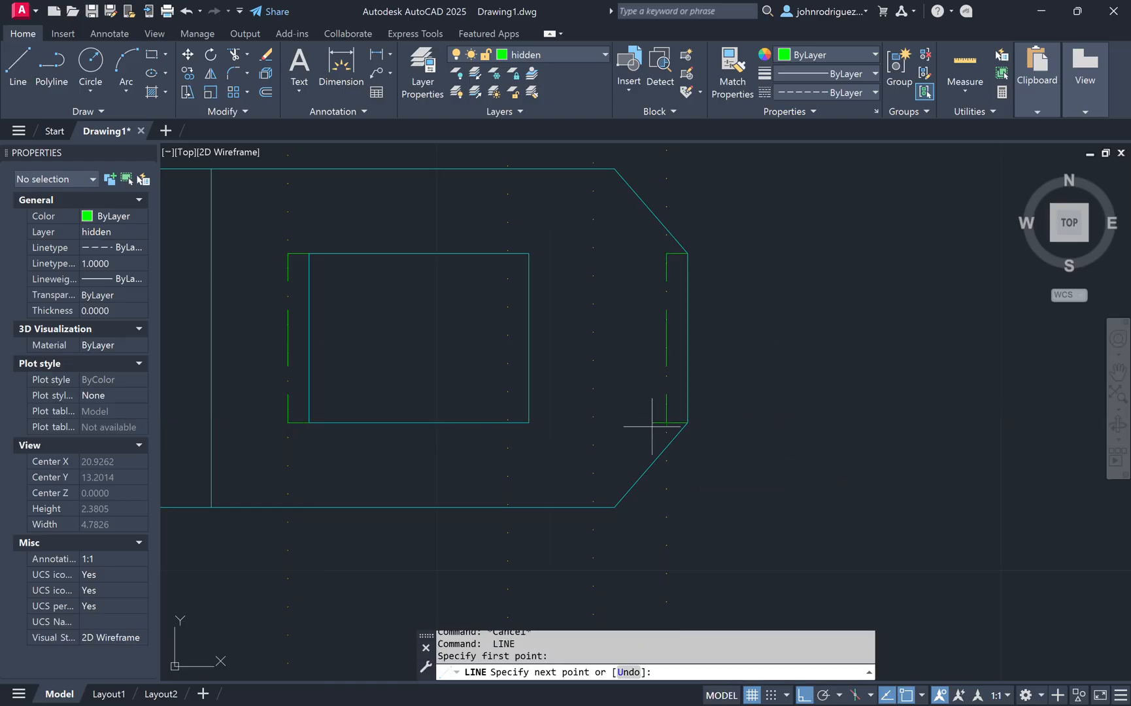
click(593, 507)
key(Escape)
key(space)
click(666, 253)
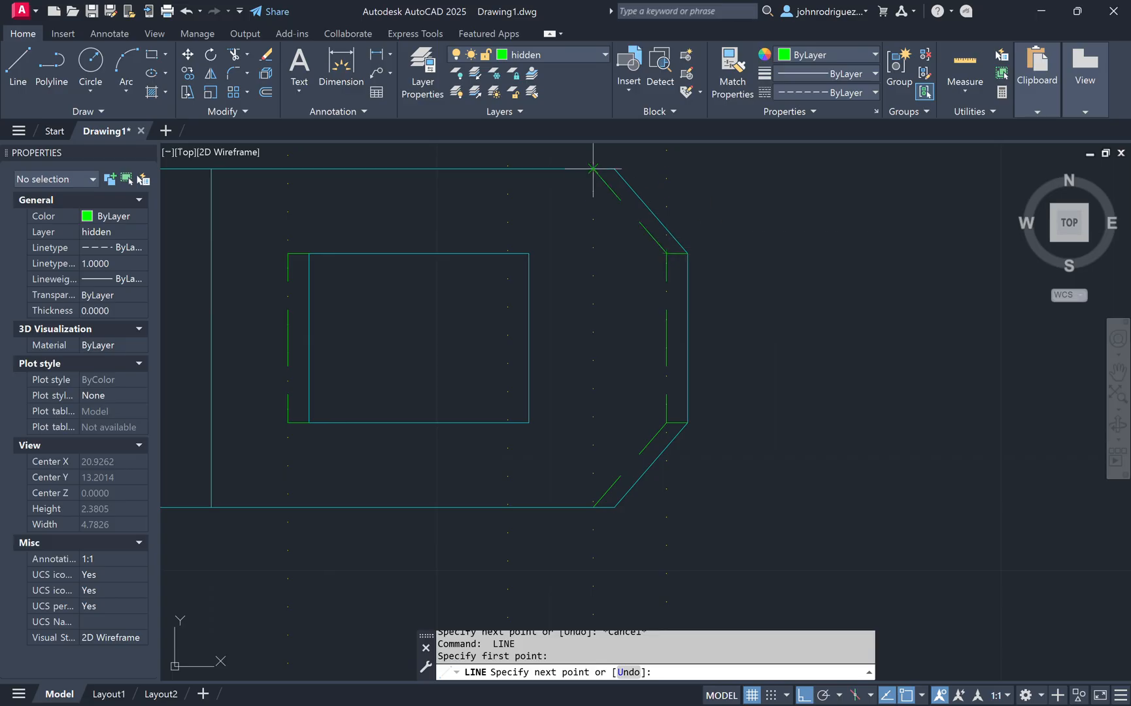
click(593, 168)
key(Escape)
Step: Select the new hidden lines at the tab's chamfered end to examine their properties
key(Escape)
click(613, 232)
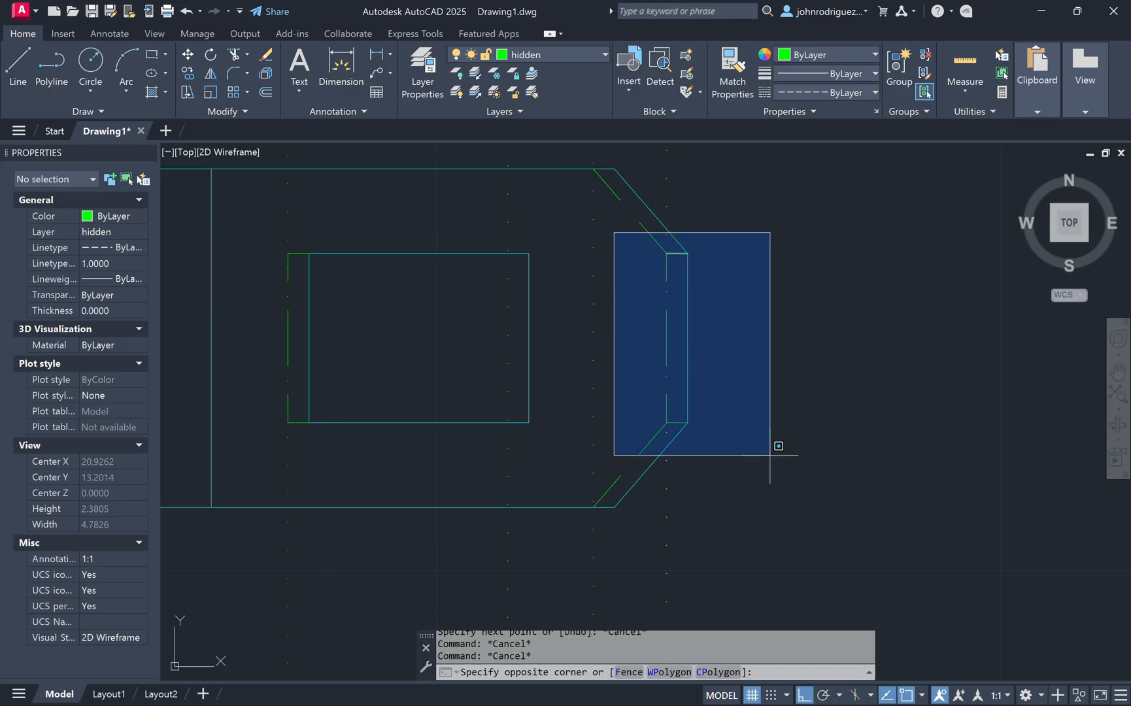
click(771, 446)
key(Escape)
key(Escape)
click(632, 236)
click(722, 266)
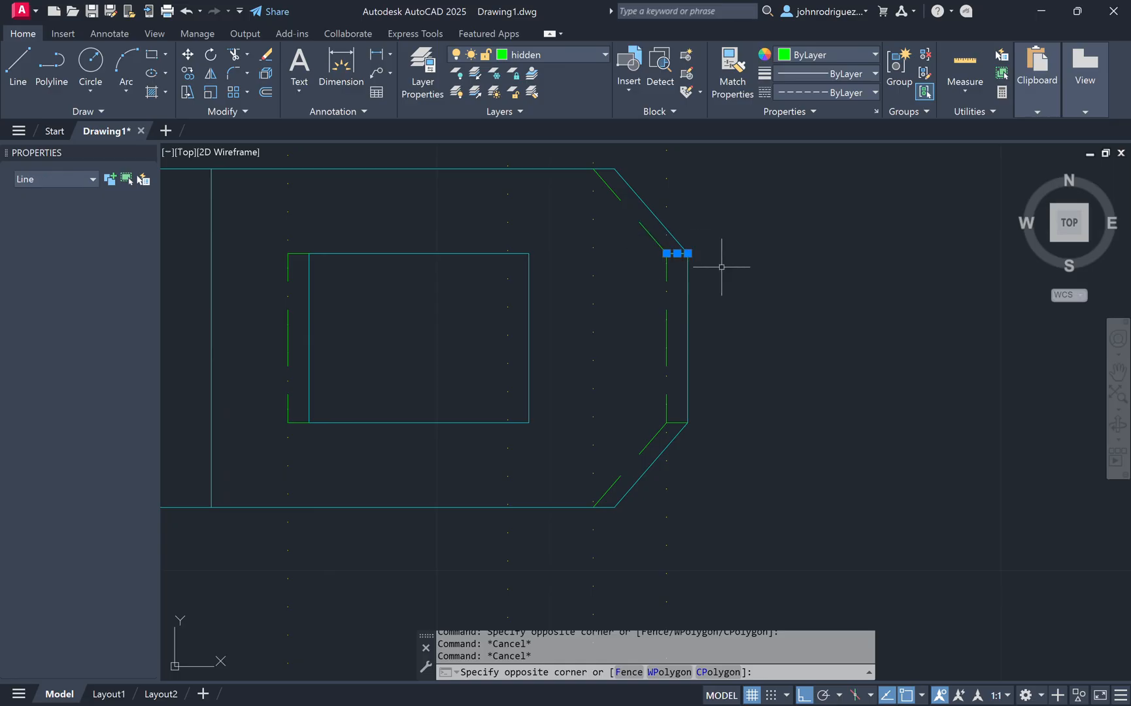
click(638, 411)
click(715, 441)
key(Escape)
key(Escape)
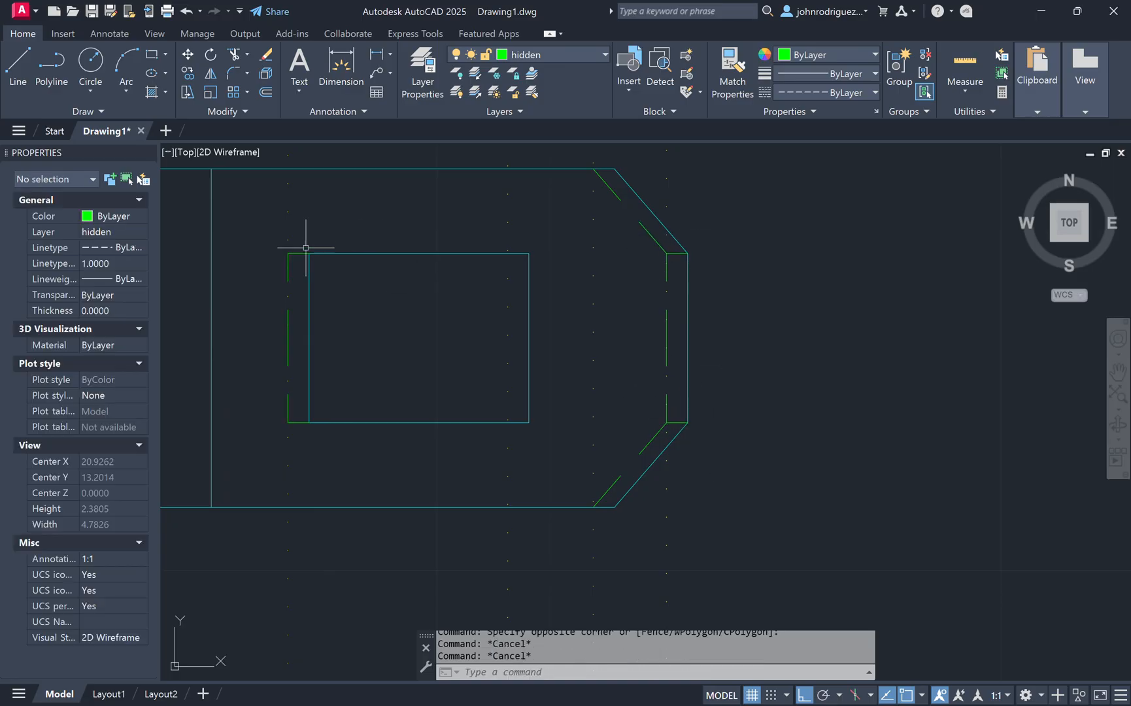
scroll(609, 447, down, 4)
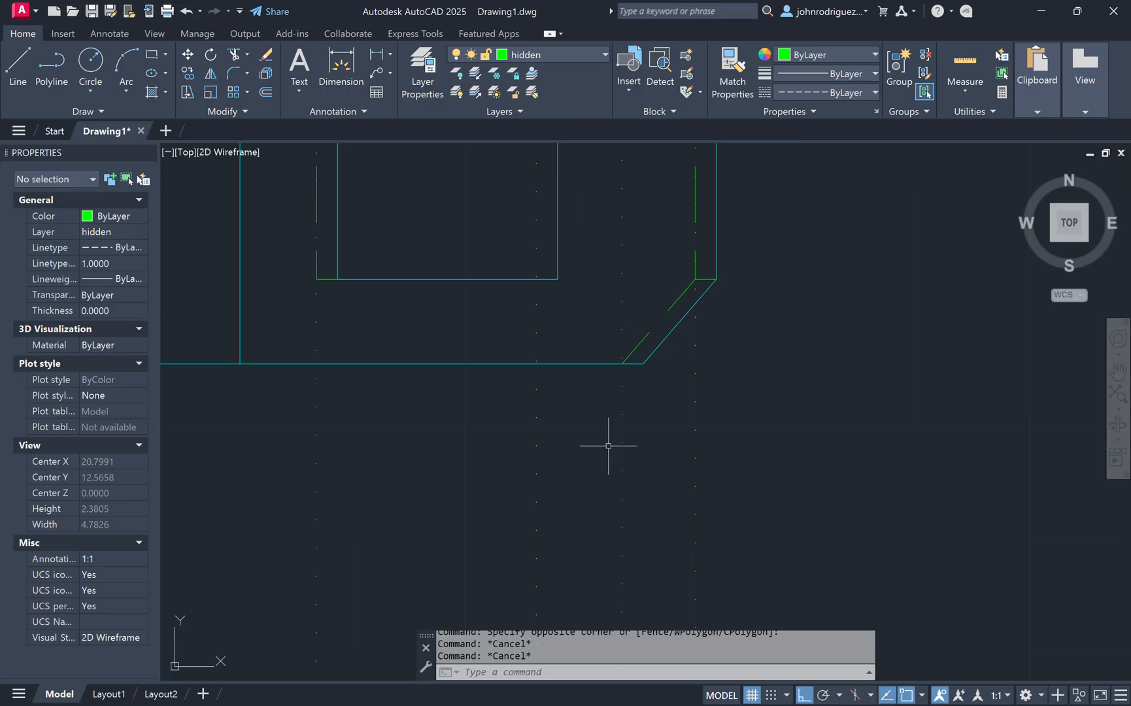
Step: Match properties from the strip's hidden cross line onto the hidden lines at the tab's chamfered end
middle_drag(576, 480, 567, 381)
text(ma)
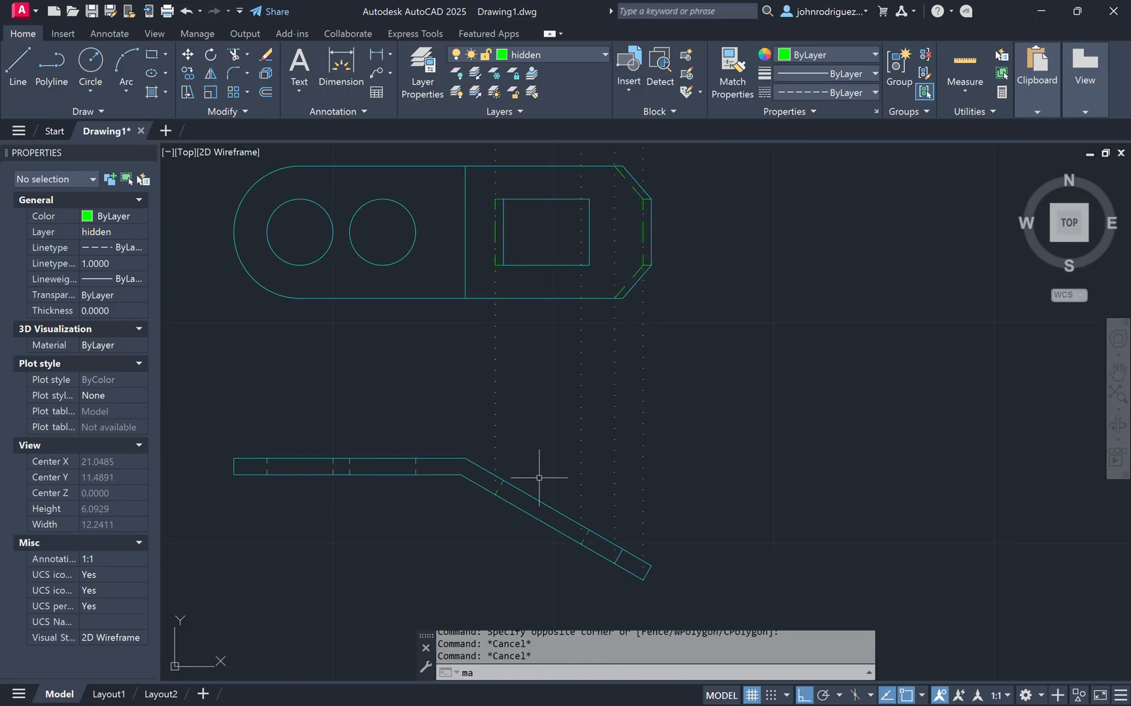
key(Return)
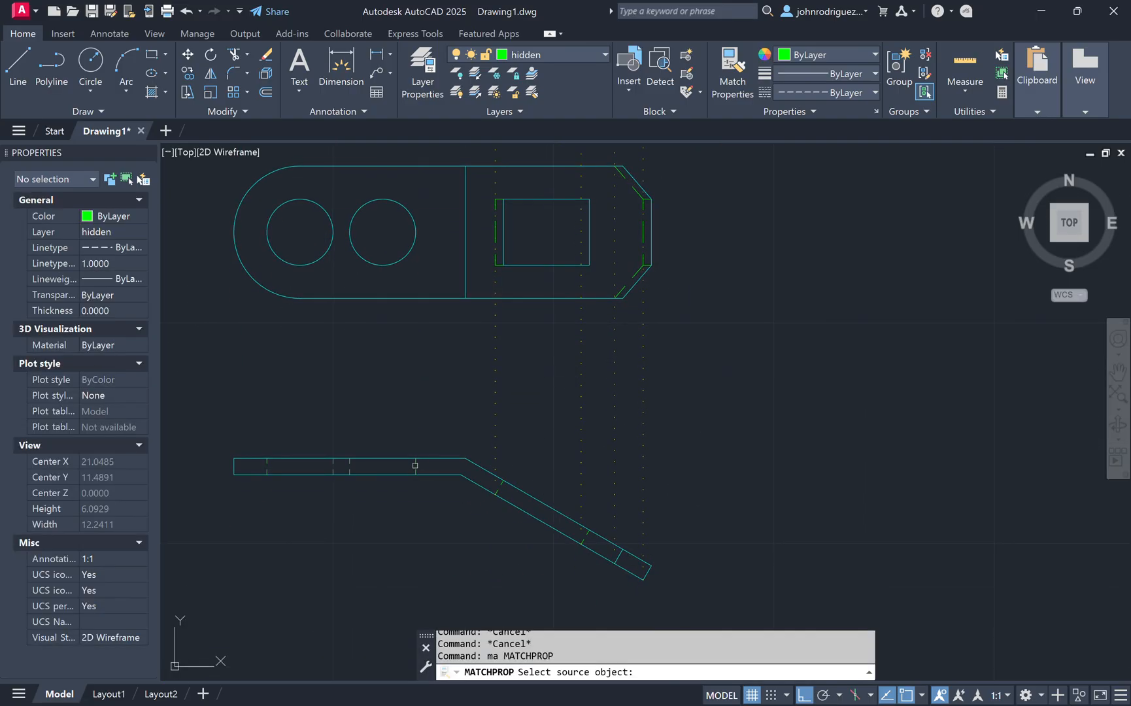
click(415, 466)
scroll(646, 271, up, 4)
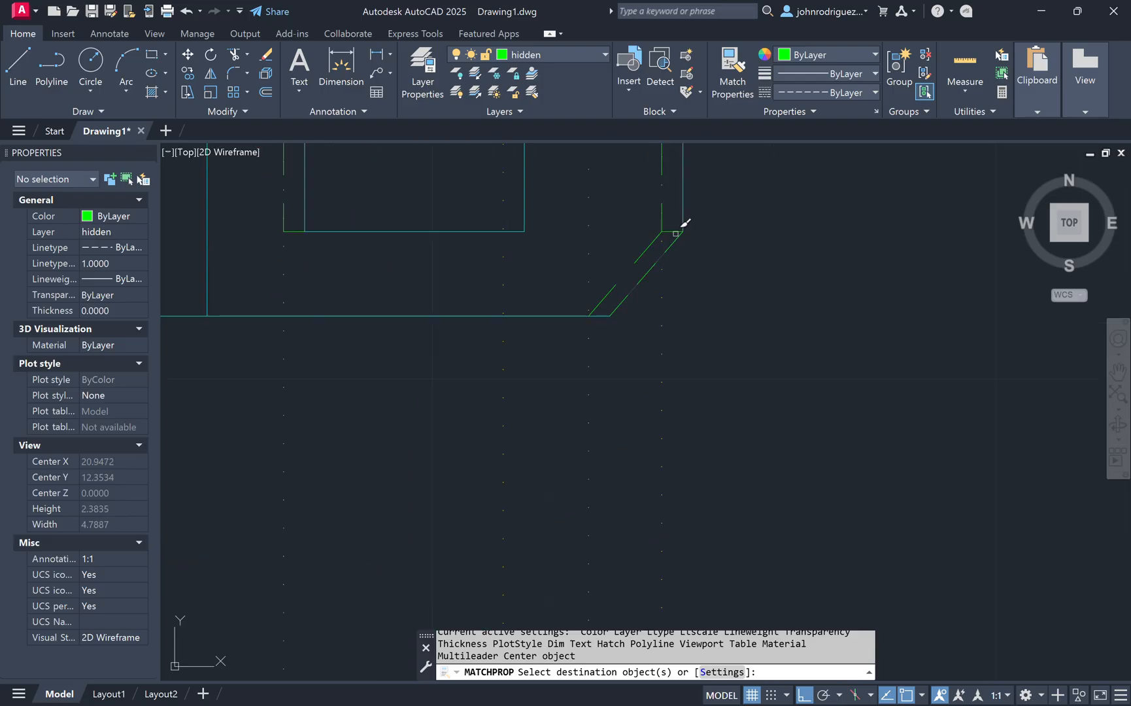
click(675, 233)
click(673, 230)
click(673, 230)
middle_drag(576, 212, 569, 366)
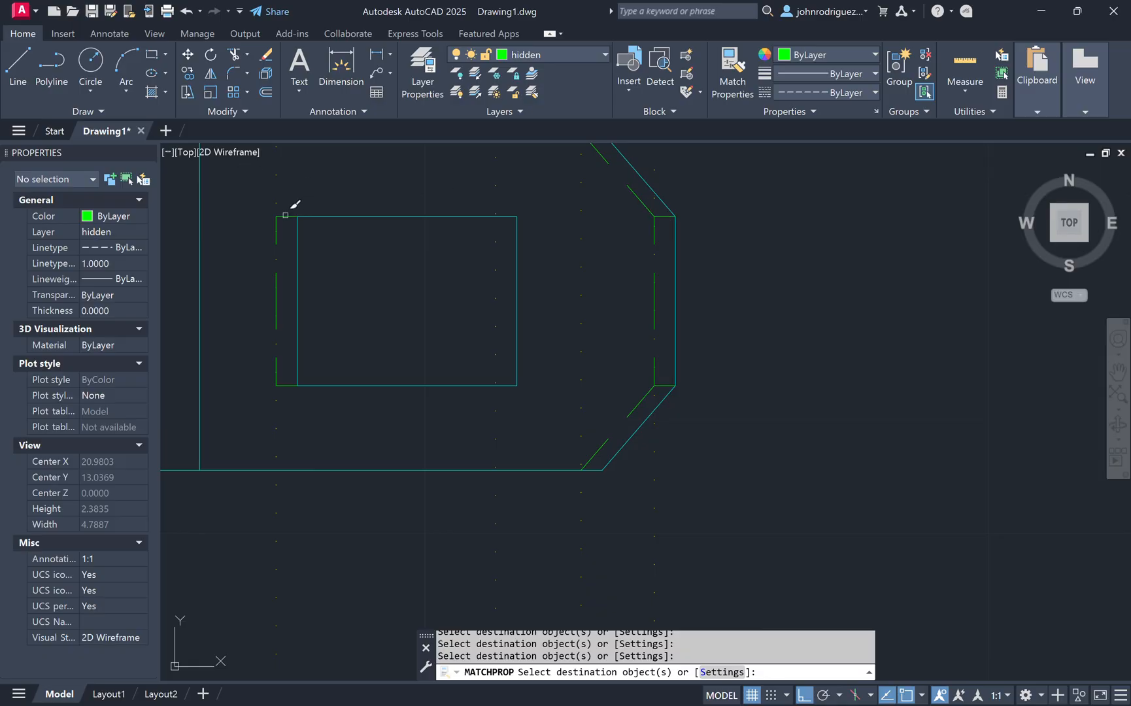
key(Escape)
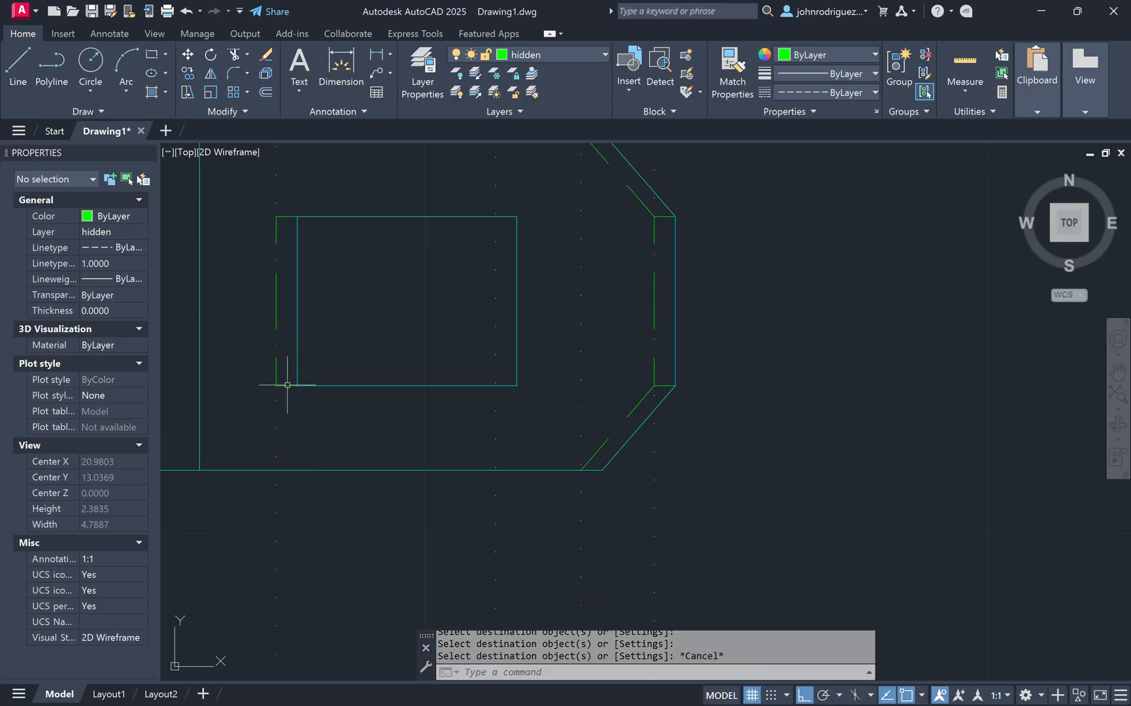
Step: Inspect the linetype scale of the short hidden line at the cutout's lower-left corner, then collapse the Properties palette
click(287, 385)
click(121, 264)
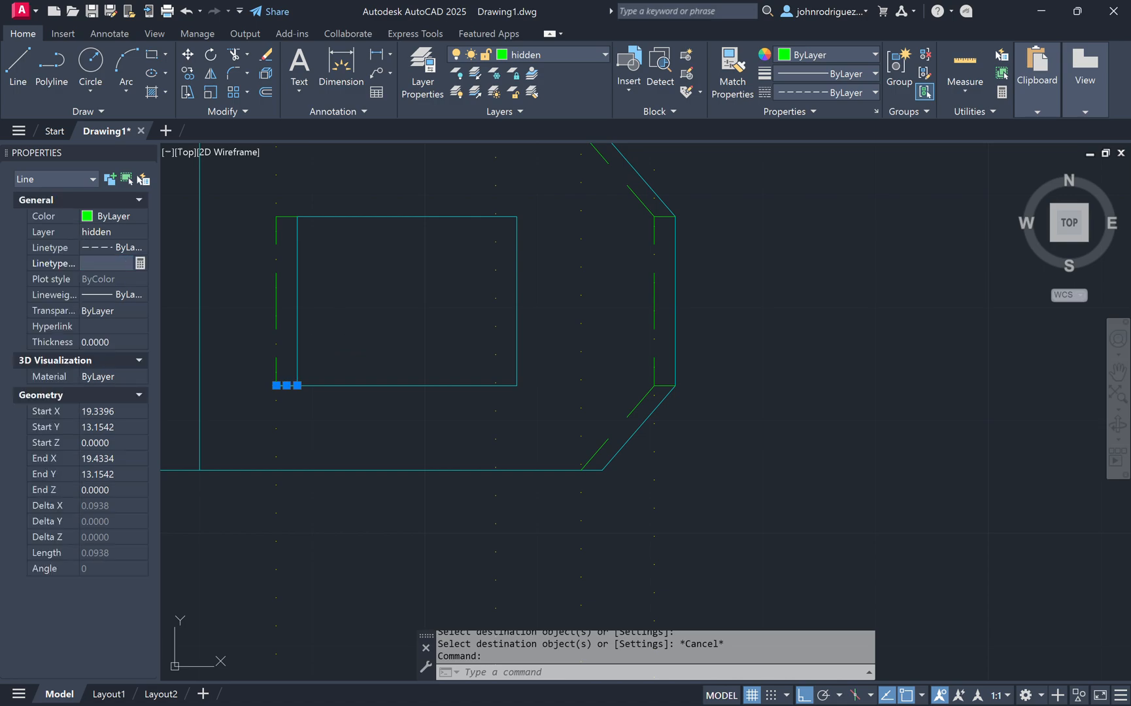
key(Escape)
key(Escape)
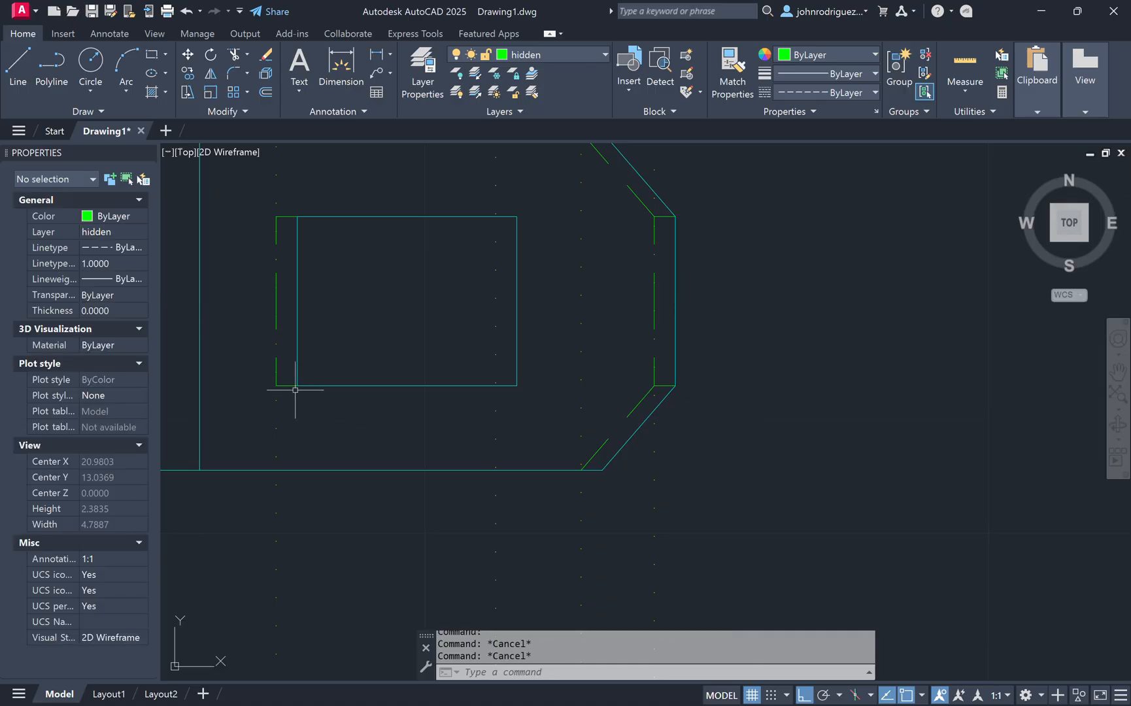
click(295, 389)
click(284, 380)
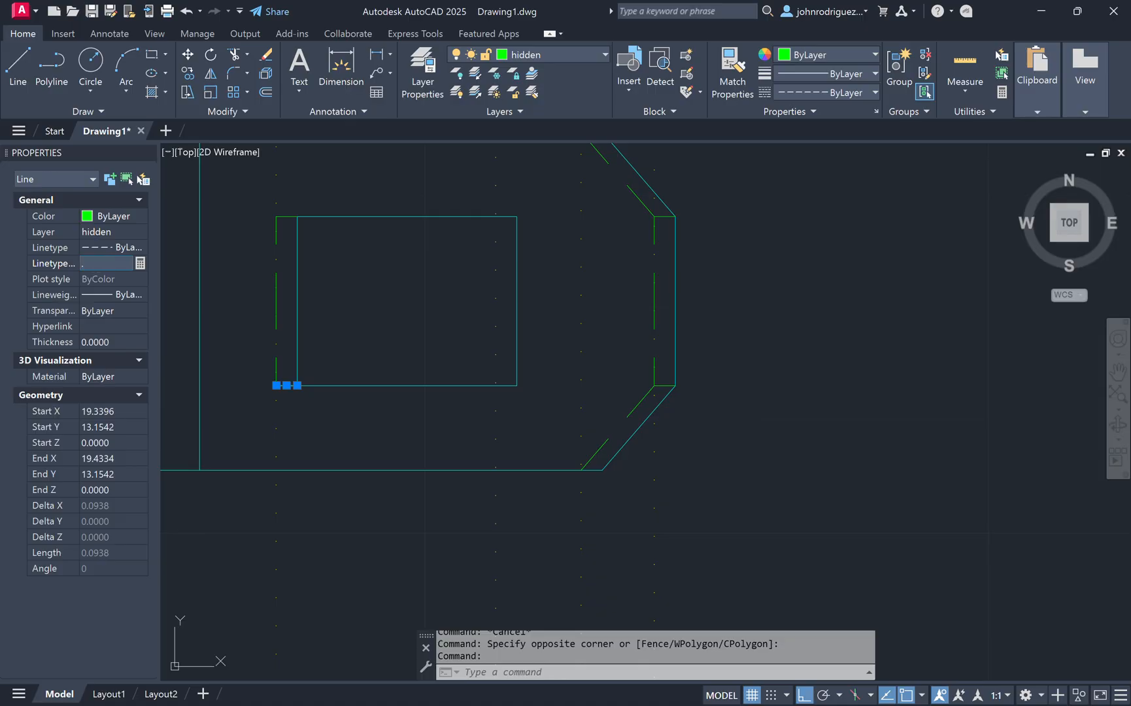
key(Escape)
key(Escape)
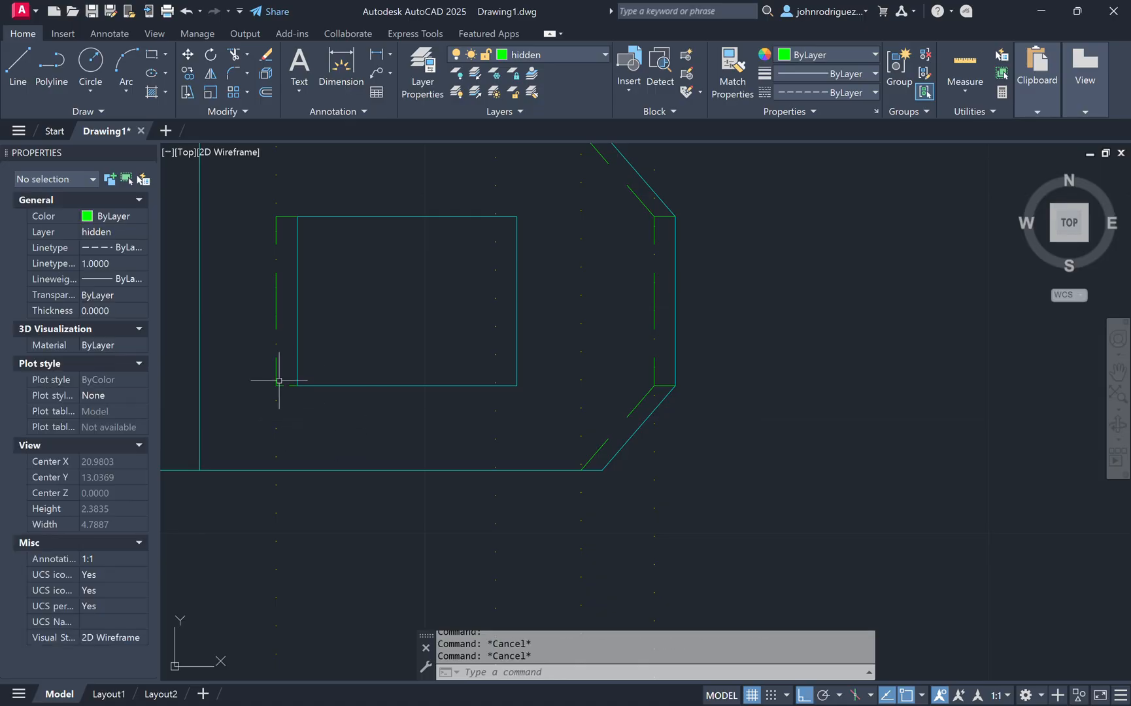
click(146, 152)
Step: Match properties from the hidden line at the cutout's lower-left corner onto the remaining hidden lines of the tab view
text(ma)
key(Return)
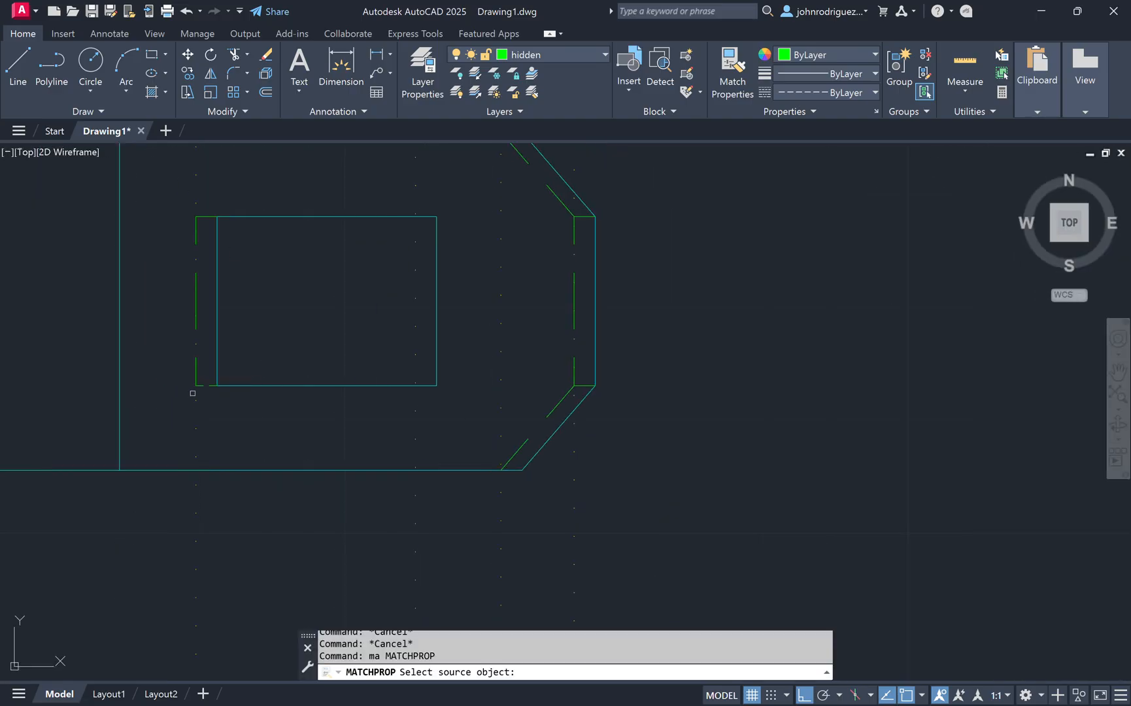
click(206, 385)
click(213, 315)
click(174, 195)
click(274, 268)
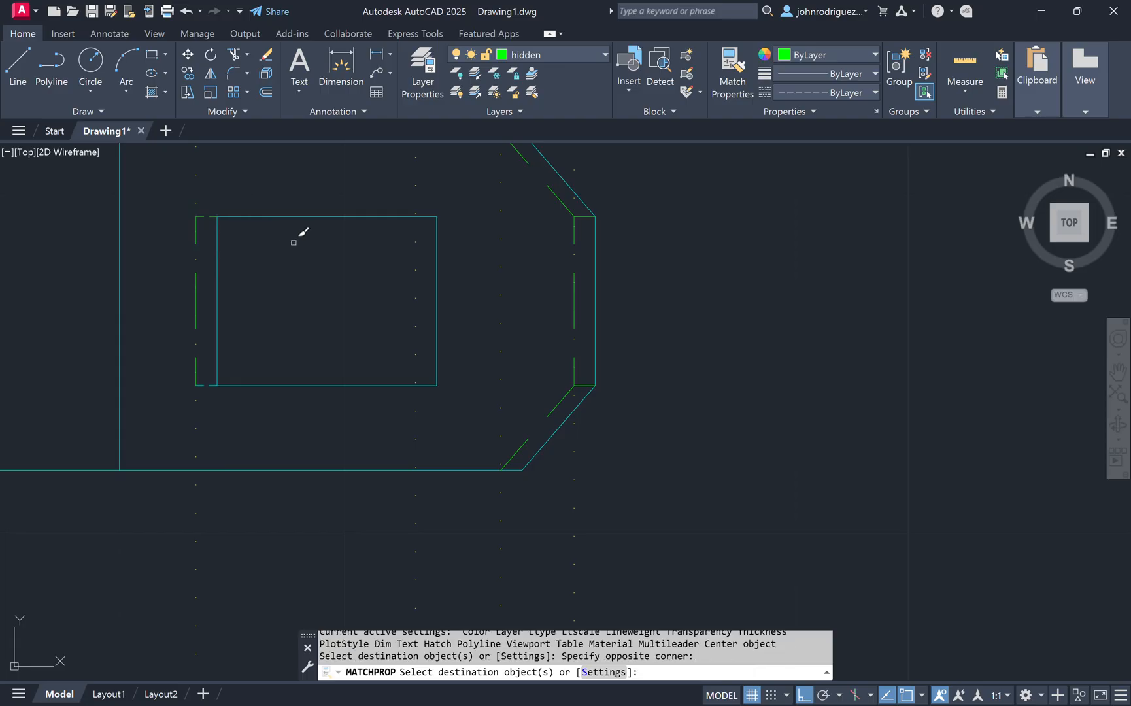
click(526, 207)
click(659, 287)
click(556, 374)
click(629, 393)
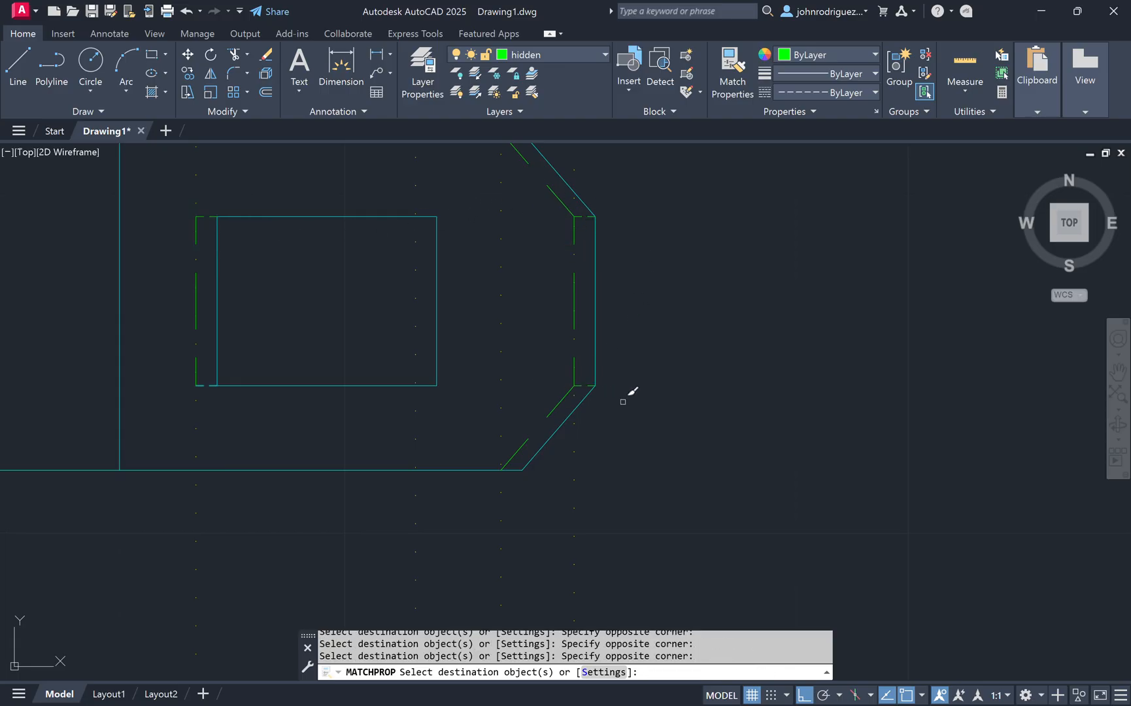
middle_drag(560, 274, 627, 392)
middle_drag(426, 488, 487, 411)
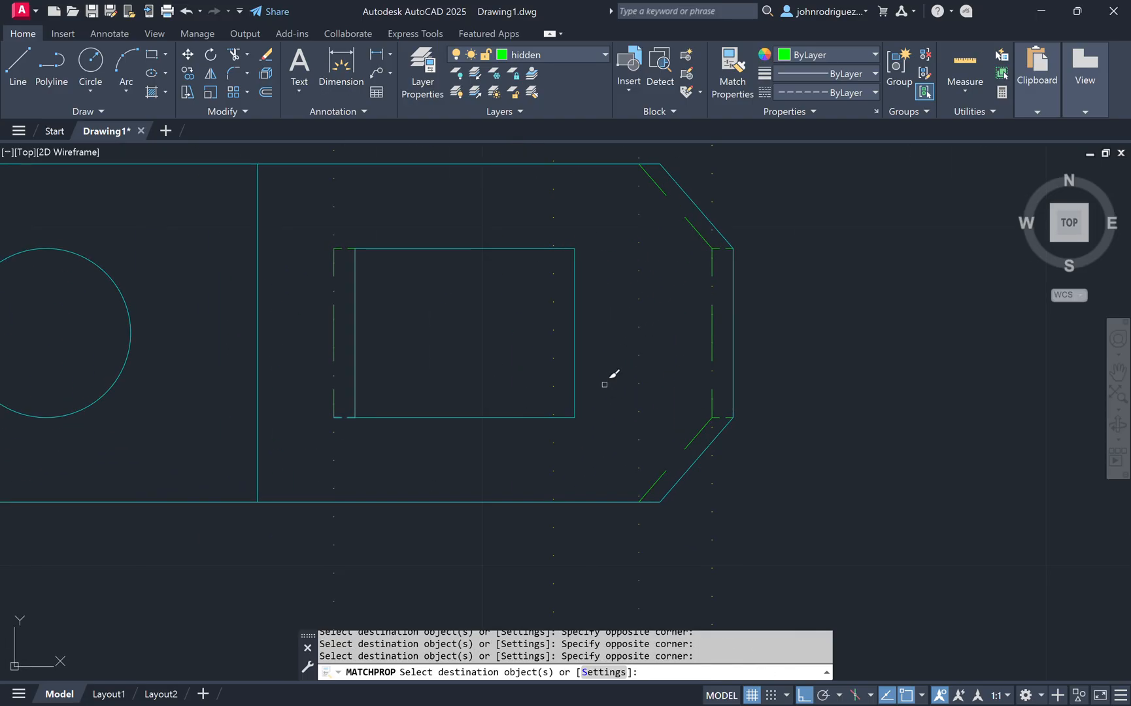
scroll(610, 379, down, 2)
key(Escape)
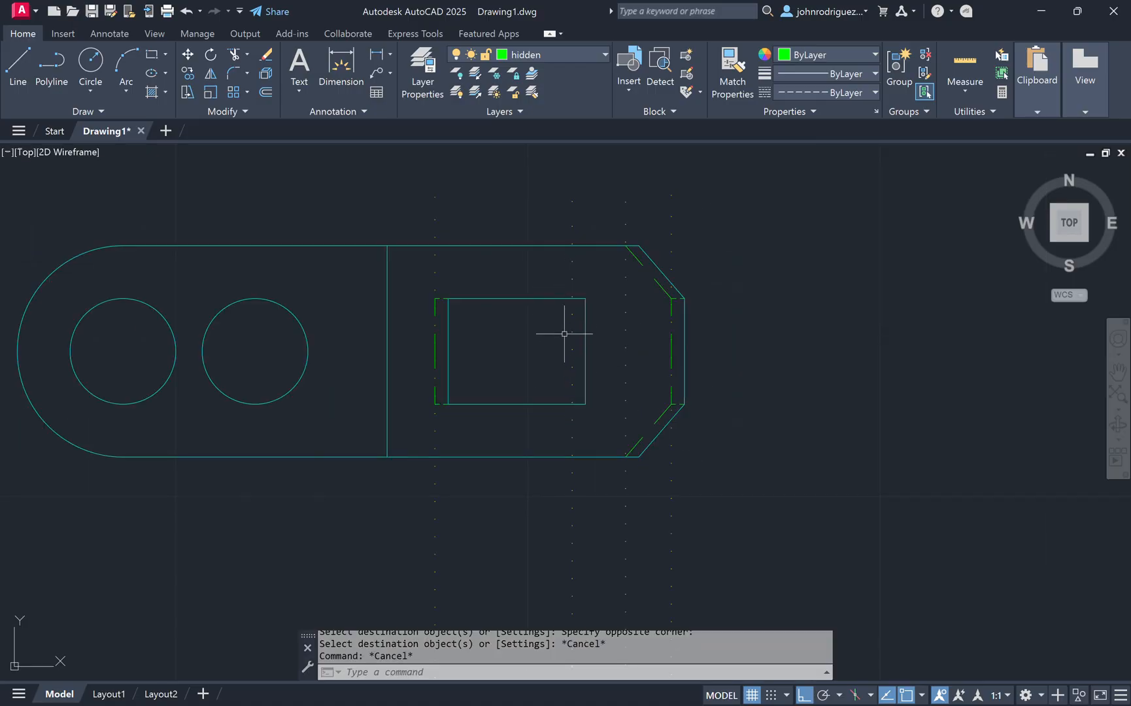
Step: Make the object layer current and draw a vertical object line across the cutout near its right edge
click(595, 59)
click(549, 149)
click(18, 66)
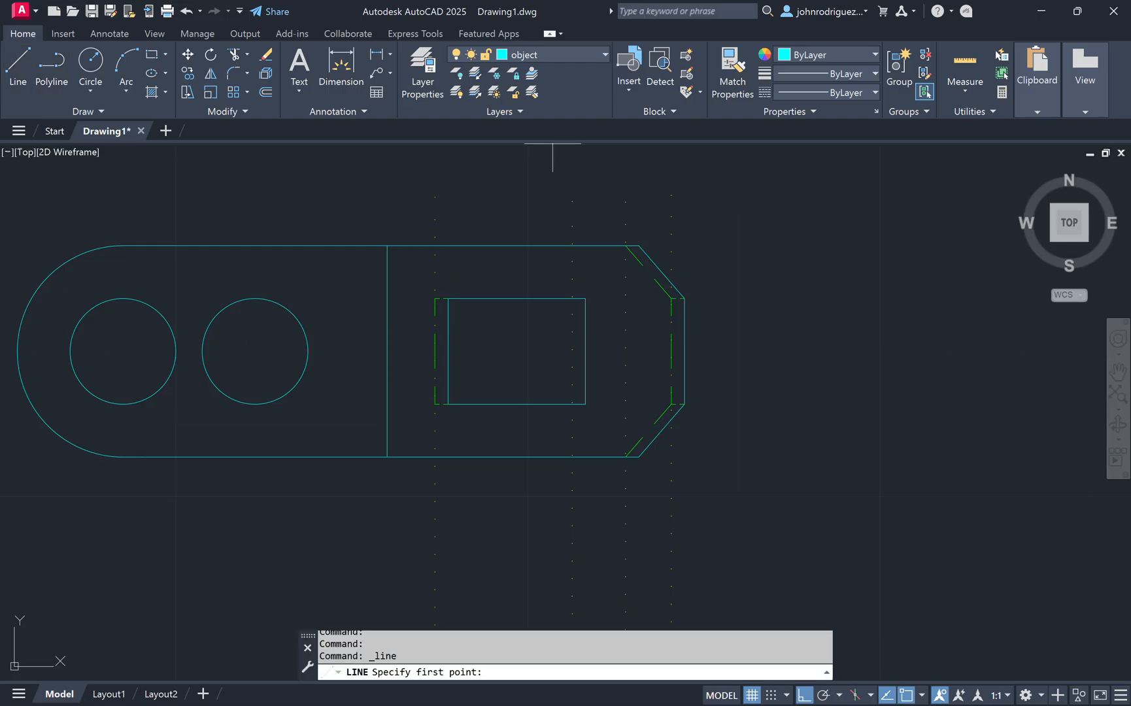
click(572, 298)
click(572, 404)
key(Escape)
key(Escape)
key(Escape)
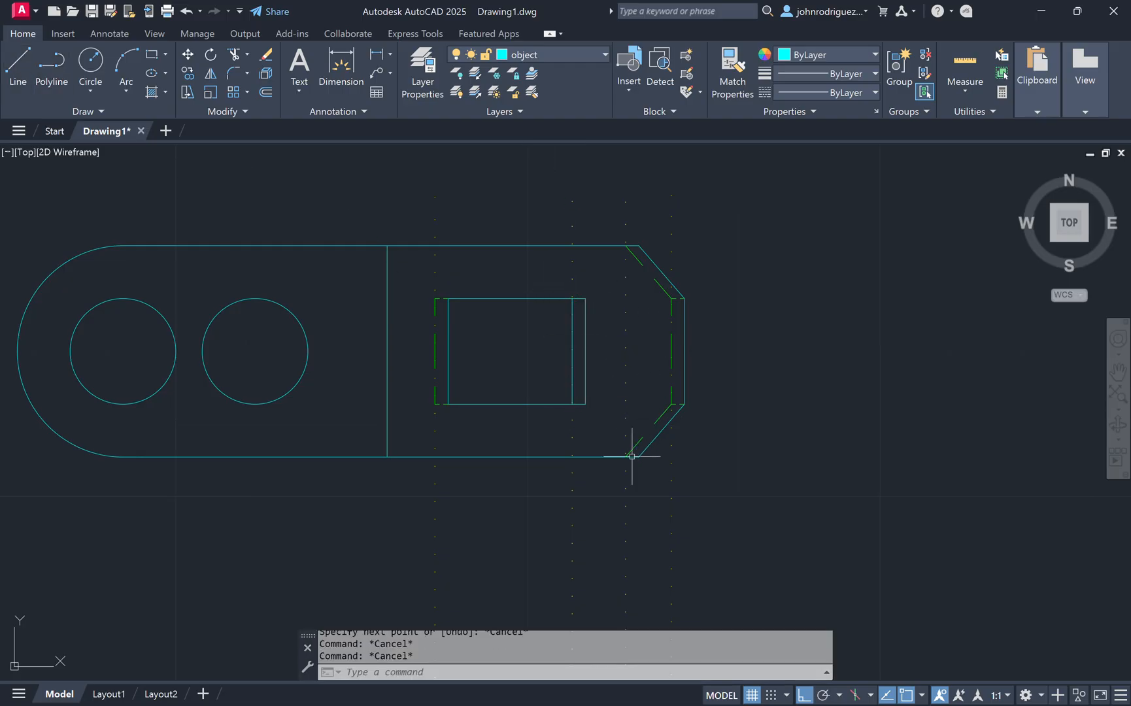
Step: Make the construction layer current and draw a horizontal construction line from the strip's upper bend point to the right
scroll(435, 434, down, 3)
scroll(328, 434, up, 3)
middle_drag(601, 579, 620, 476)
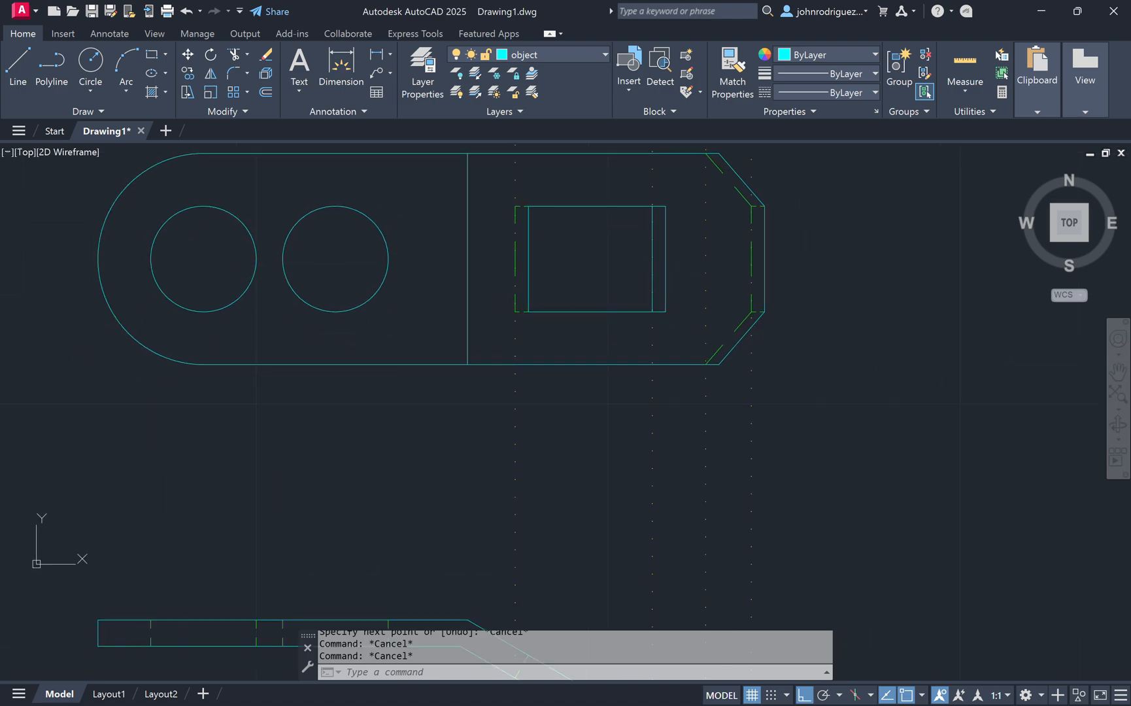
middle_drag(665, 526, 648, 347)
scroll(604, 449, down, 2)
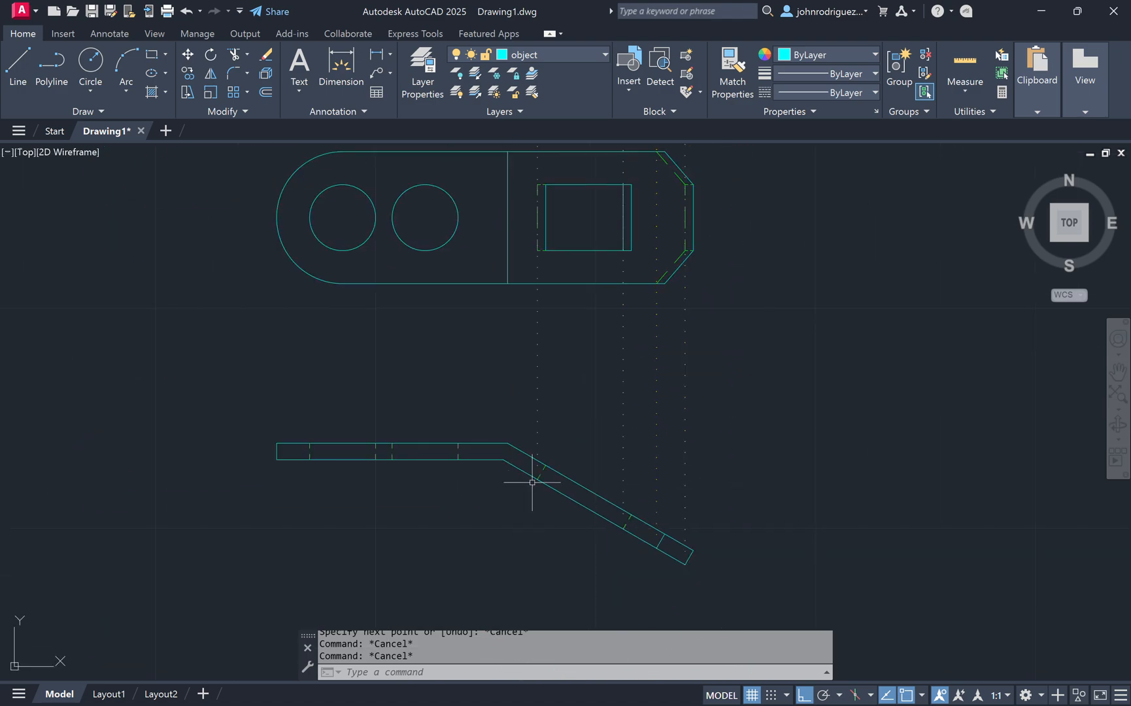
middle_drag(833, 283, 730, 333)
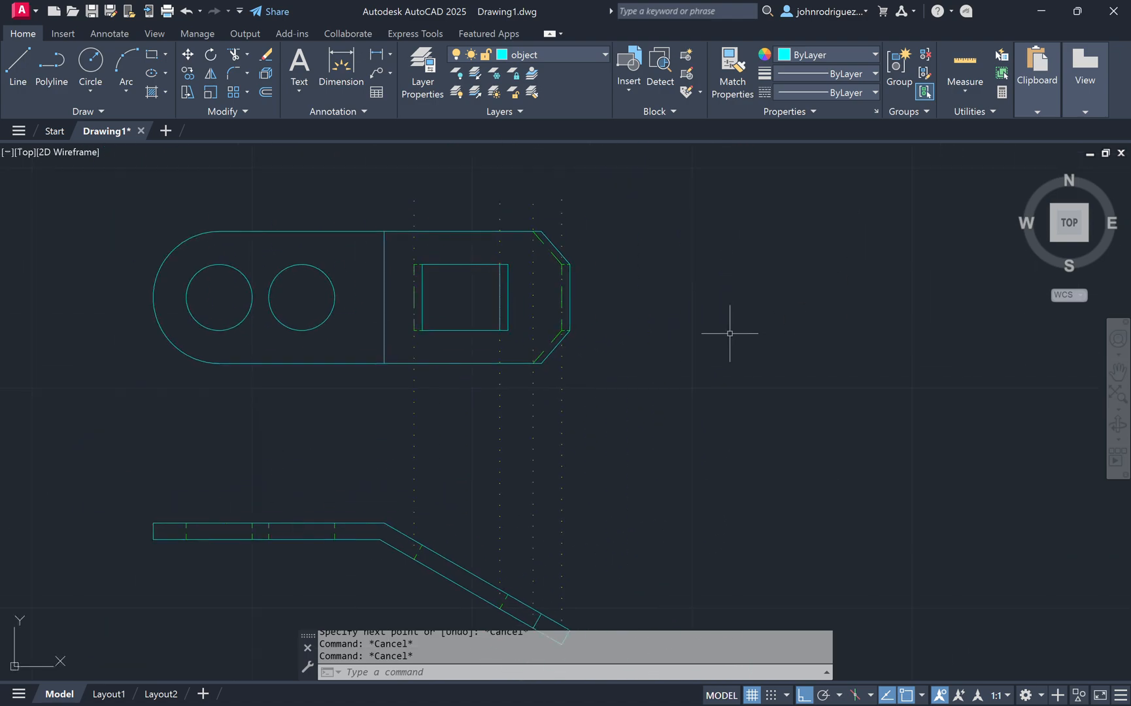
click(577, 60)
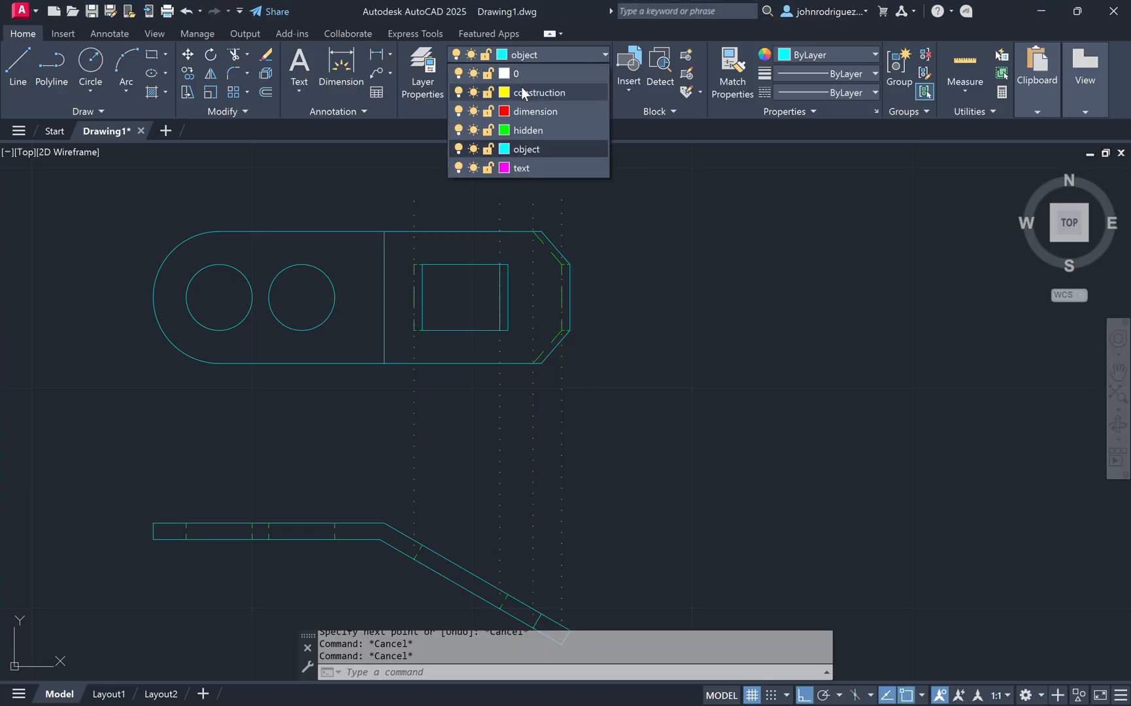
click(521, 88)
scroll(667, 445, down, 4)
scroll(538, 439, up, 2)
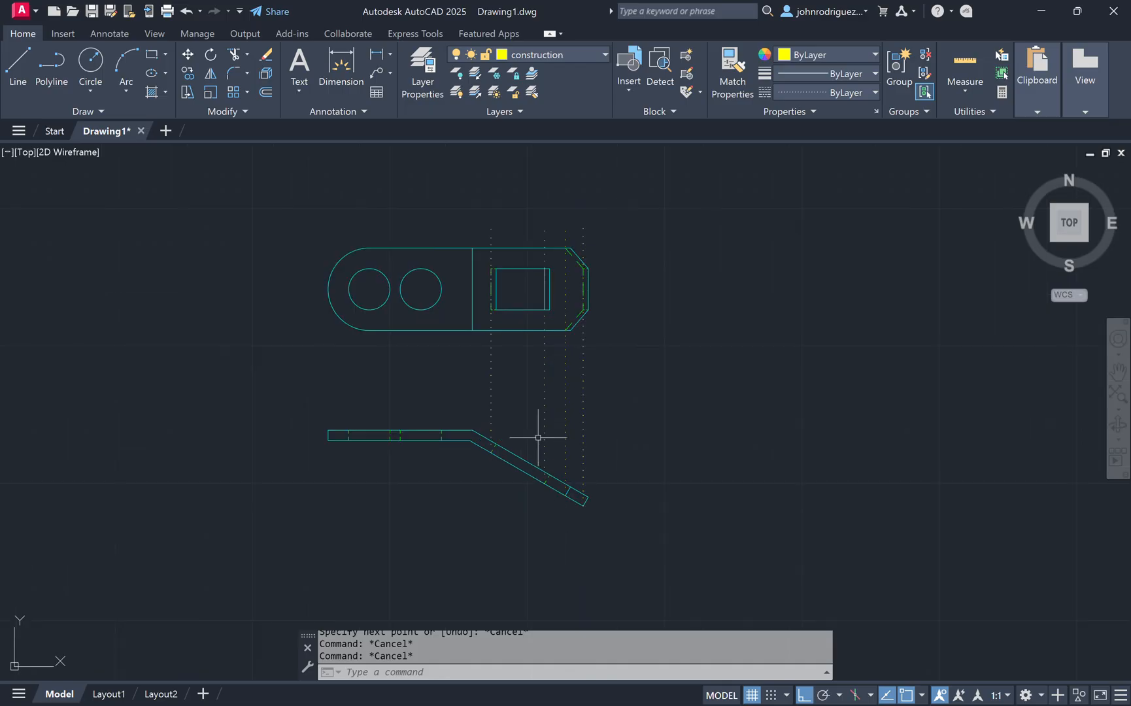
text(l)
key(Return)
click(472, 430)
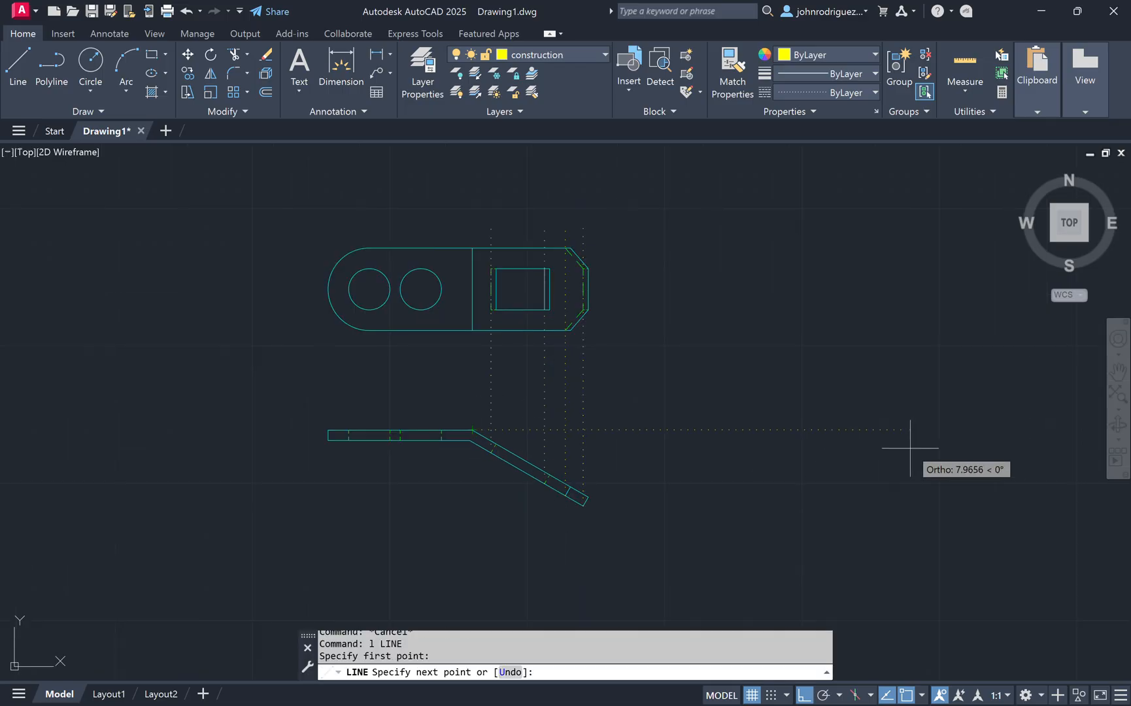
key(Escape)
Step: Draw horizontal construction lines from the corners of the strip's lower bent end to the right
key(Return)
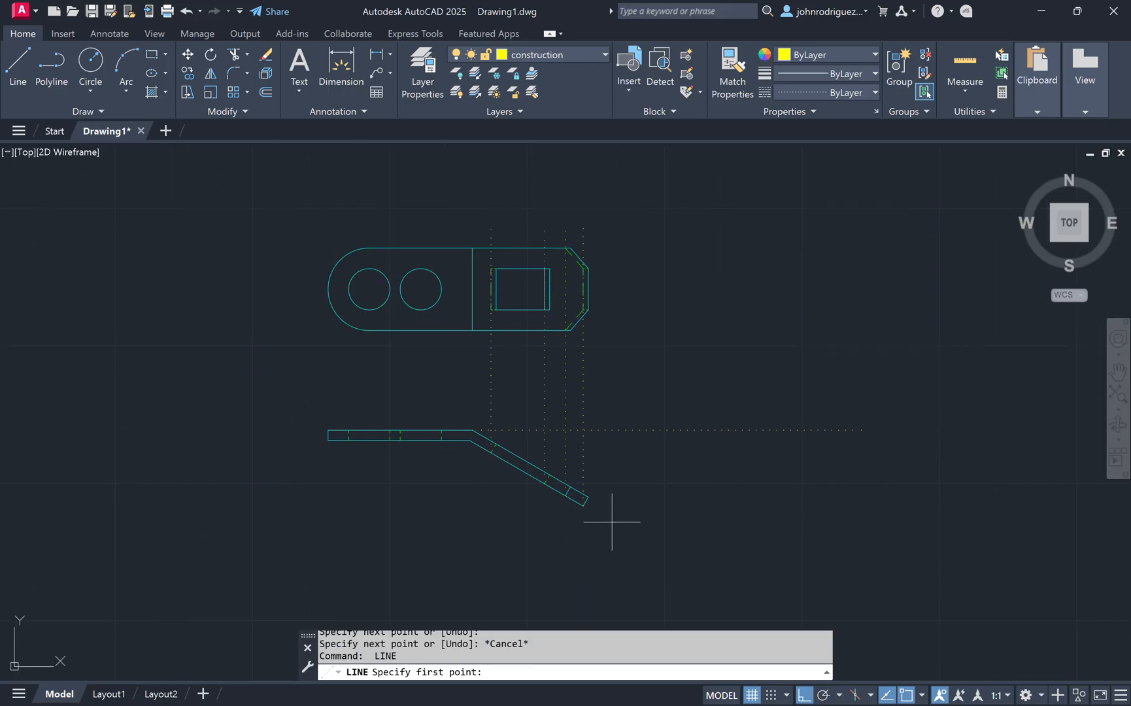
click(579, 512)
key(Escape)
scroll(598, 496, up, 2)
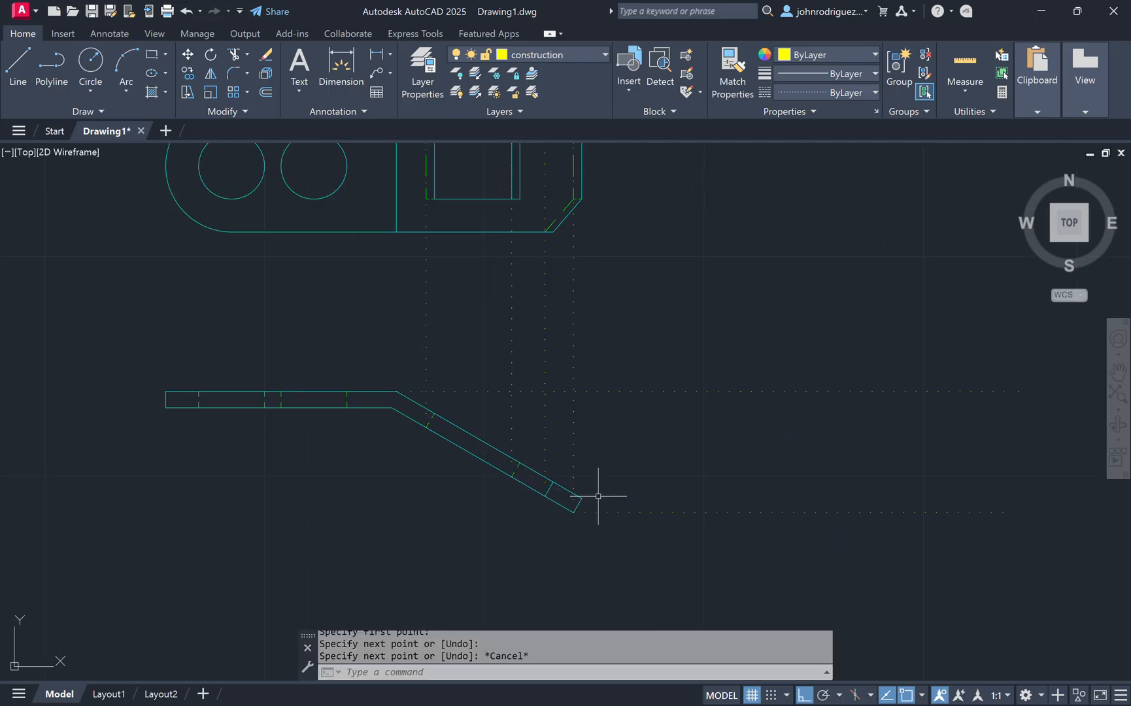
key(Return)
click(580, 499)
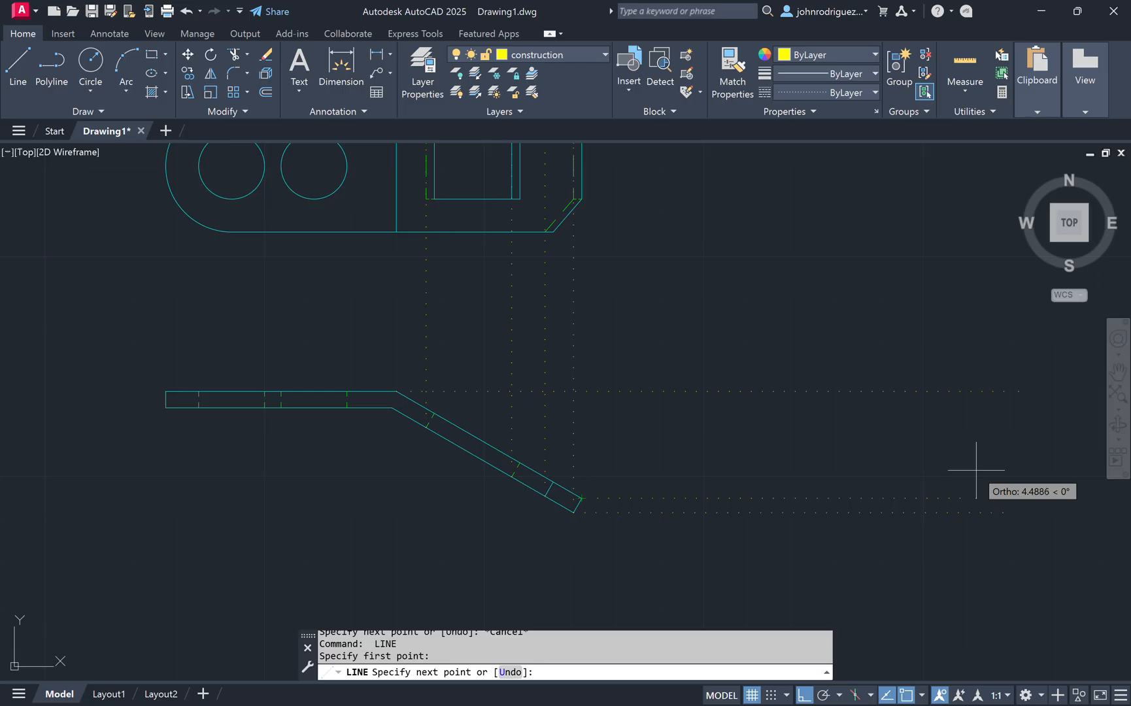
key(Escape)
key(Escape)
scroll(729, 355, down, 2)
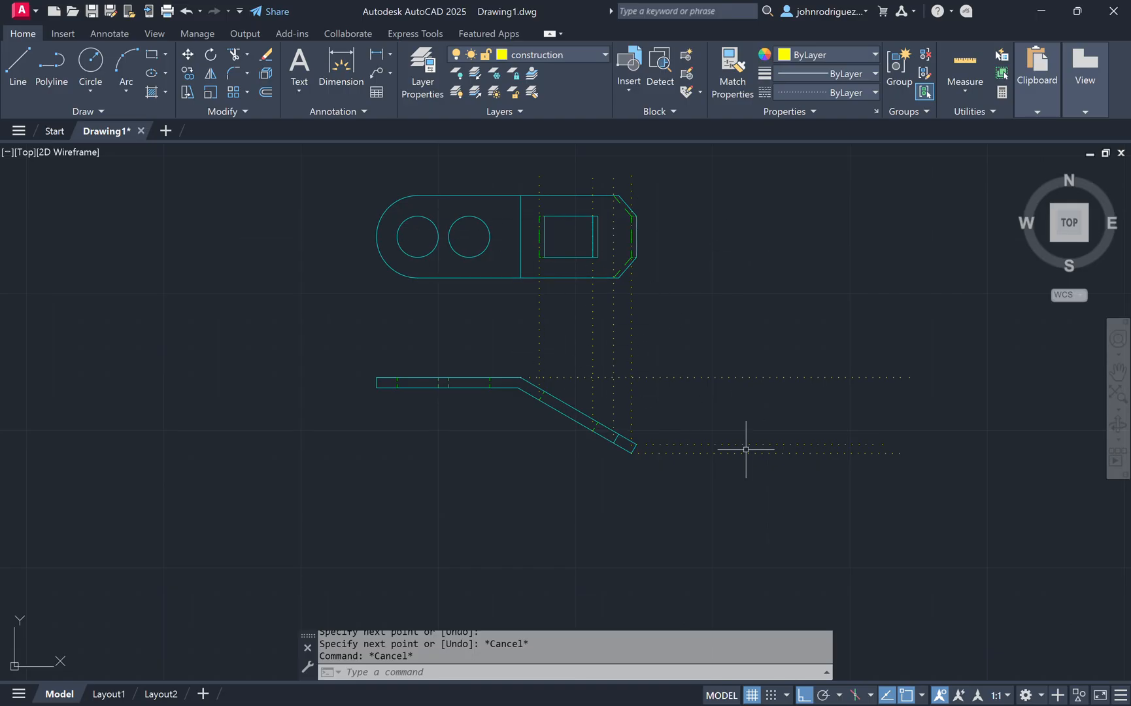
text(l)
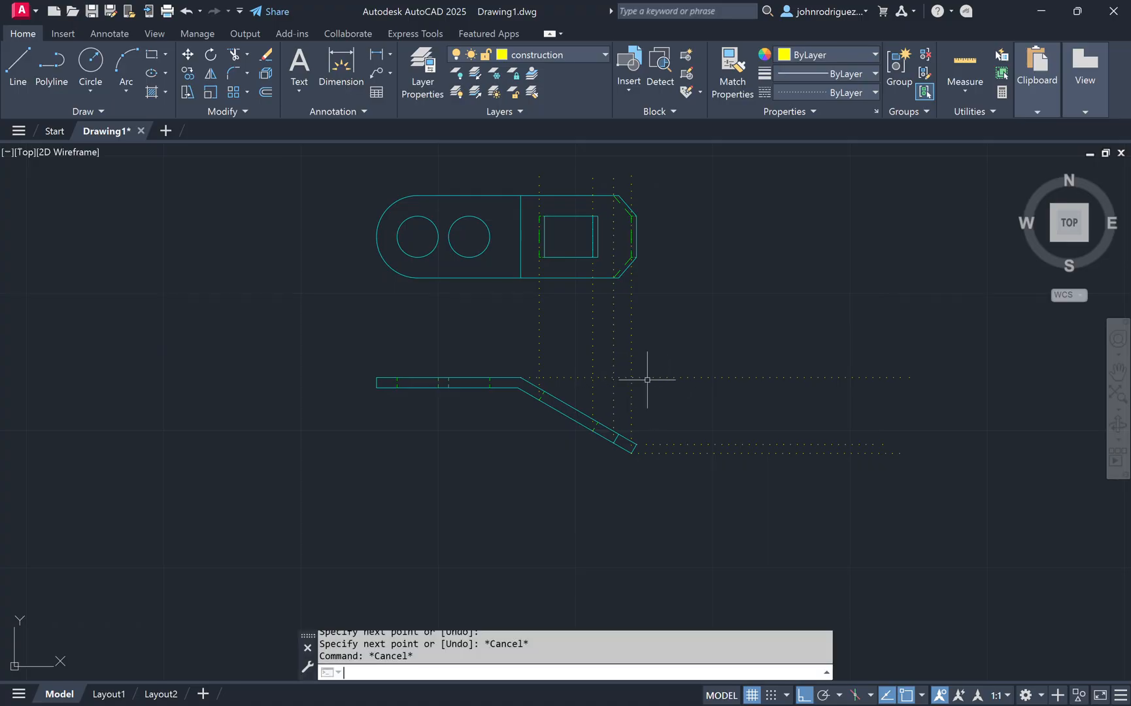
key(space)
key(Escape)
key(Escape)
key(space)
key(Escape)
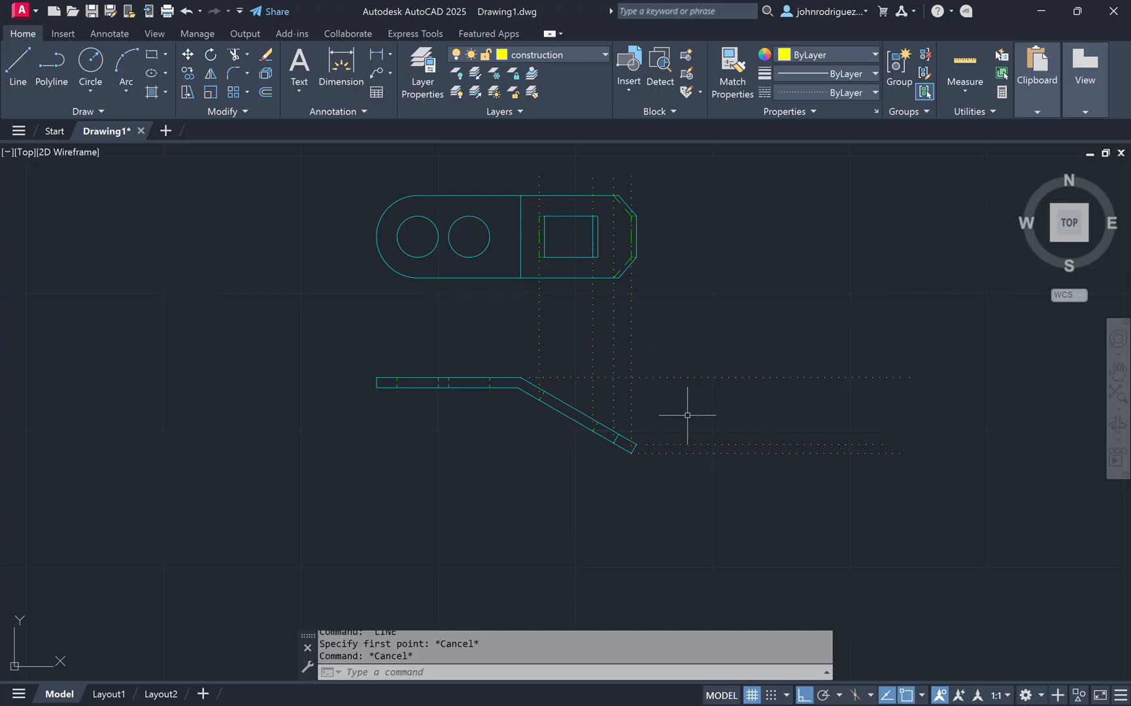
Step: Draw a vertical construction line to the right of the bent strip, then undo it
text(l)
key(space)
click(709, 327)
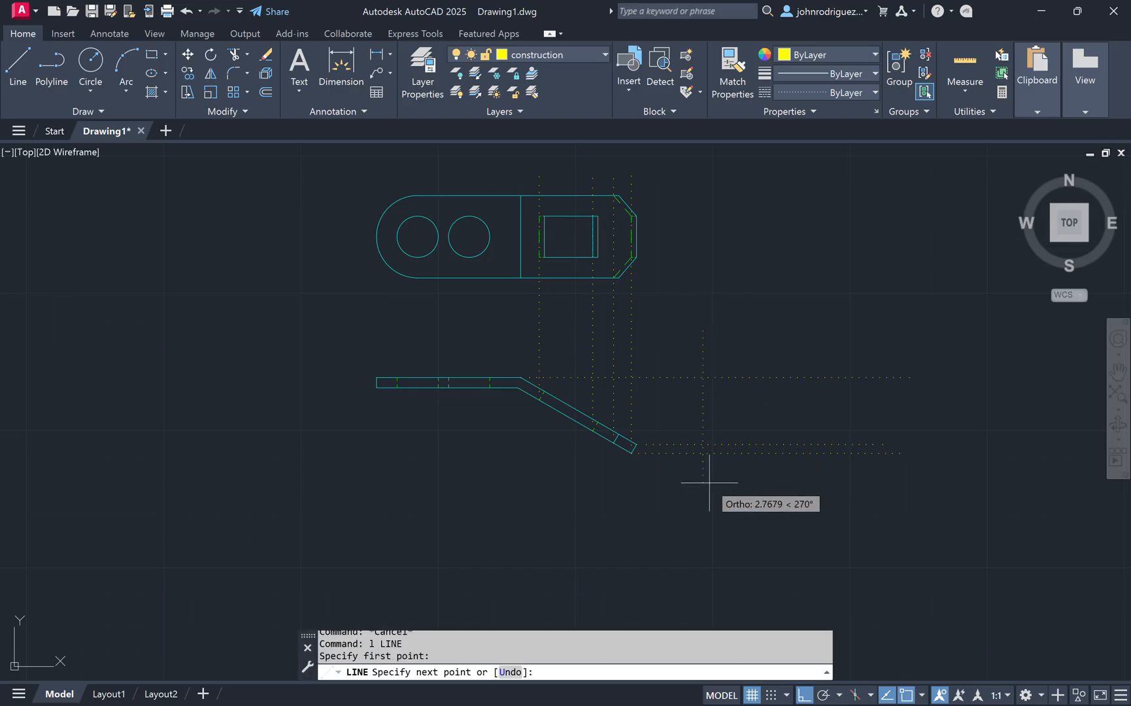
key(Escape)
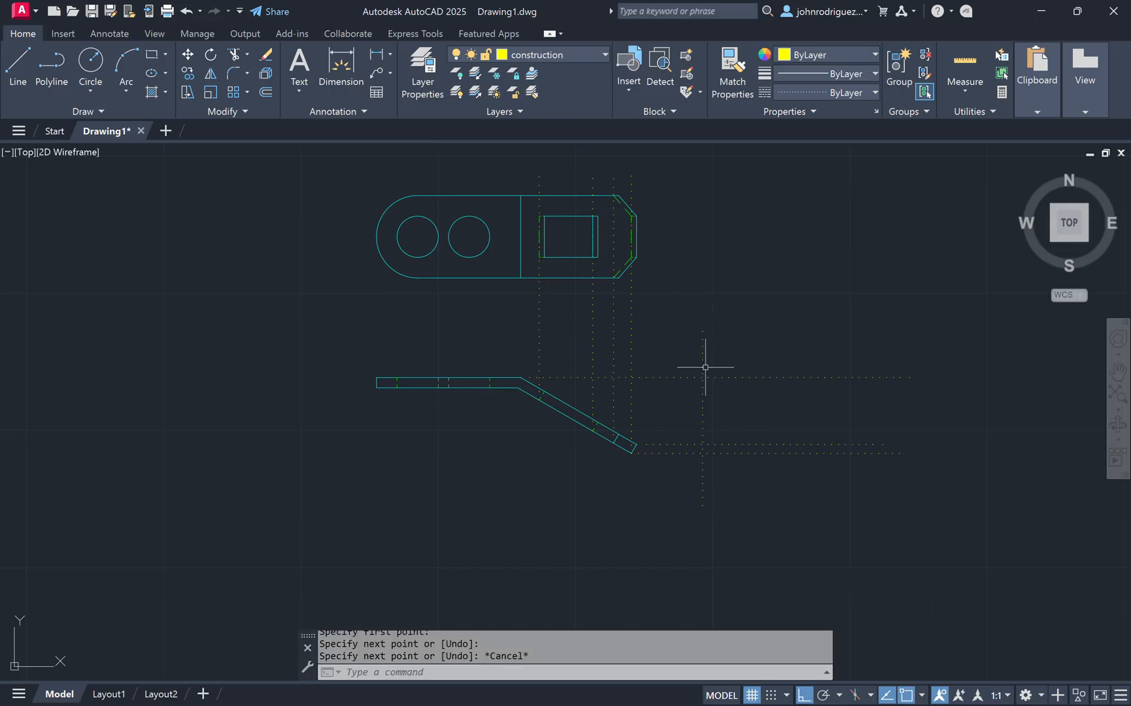
key(ctrl+z)
Step: Start a new construction line where the upper horizontal construction line meets a vertical projection line
text(l)
key(space)
scroll(637, 373, up, 2)
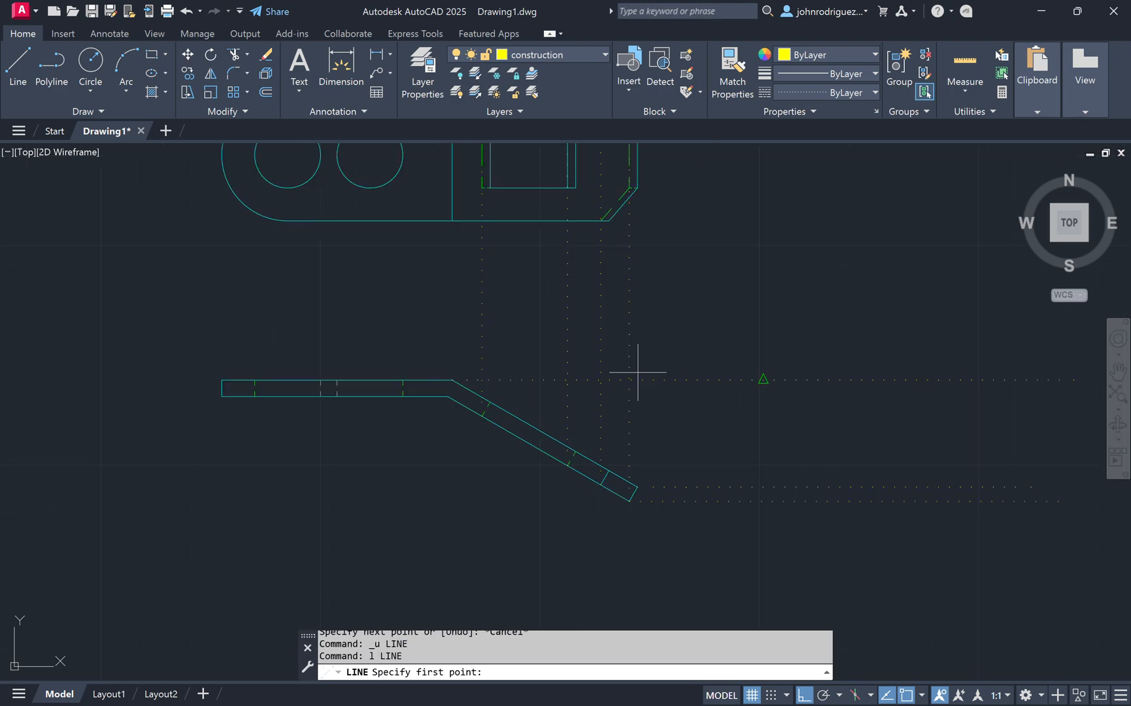
click(629, 379)
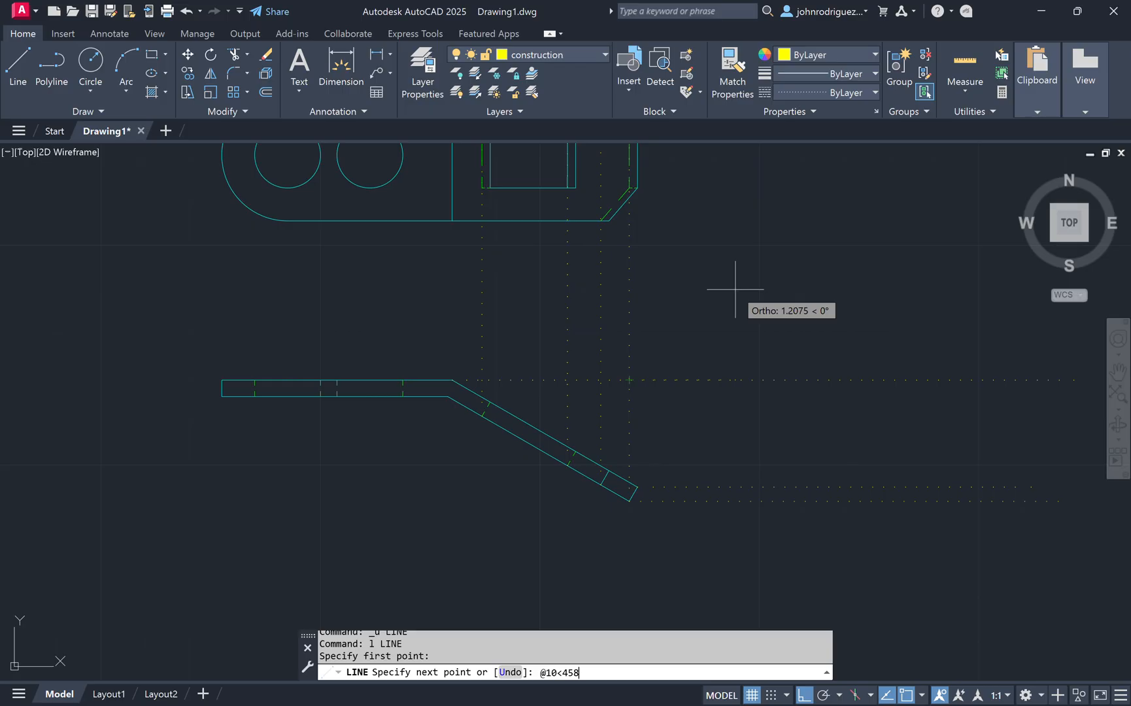
Step: Draw a 10-unit construction line at 45° from the intersection point as a miter line
text(@10<458)
key(BackSpace)
key(Return)
scroll(726, 291, down, 4)
key(Escape)
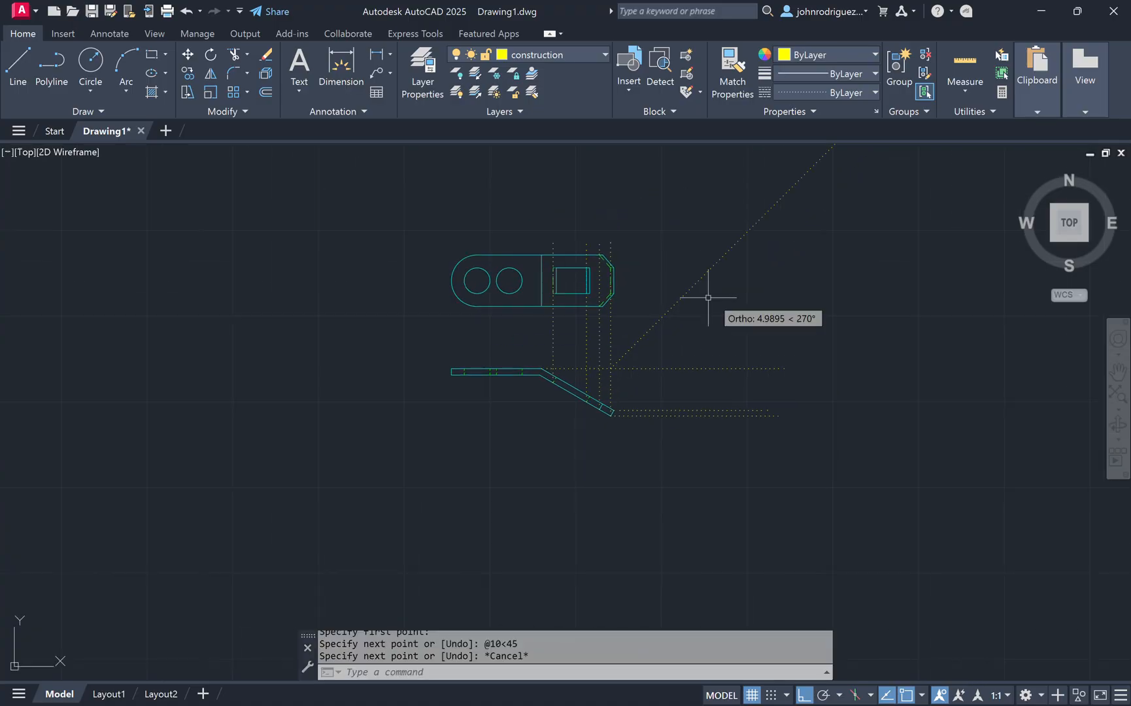
Step: Draw a horizontal construction line from the tab's upper chamfer corner across to the miter line
key(Escape)
scroll(631, 275, up, 2)
text(l)
key(Return)
scroll(588, 229, up, 2)
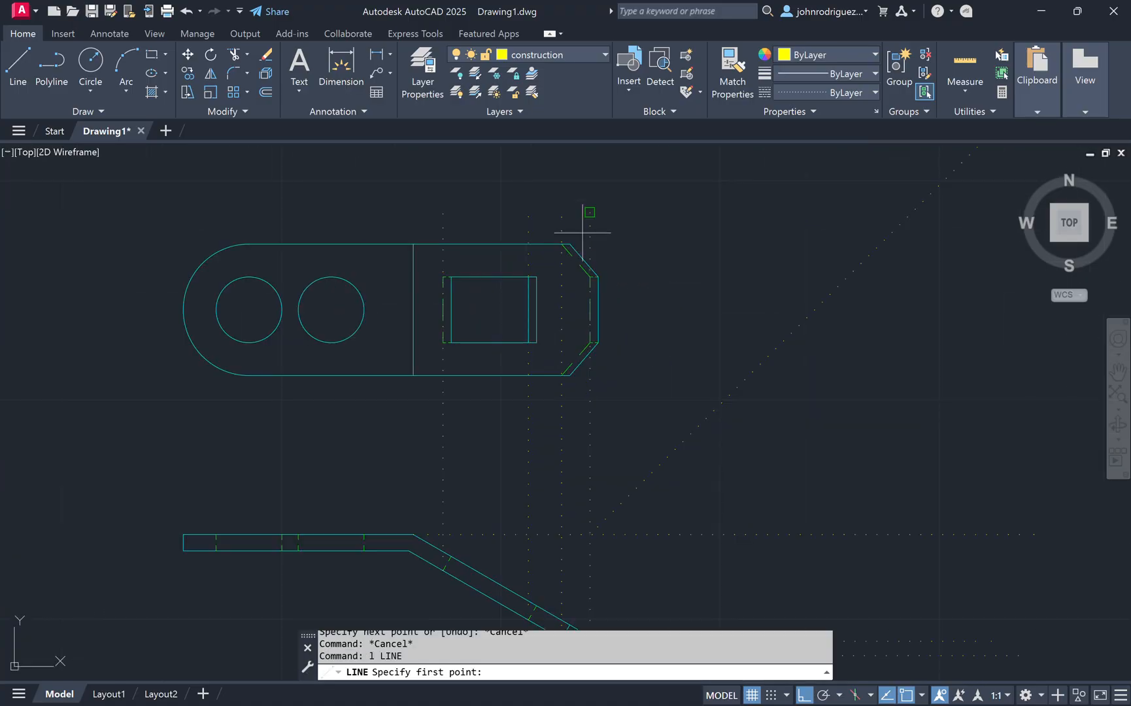
click(570, 244)
key(Escape)
key(Return)
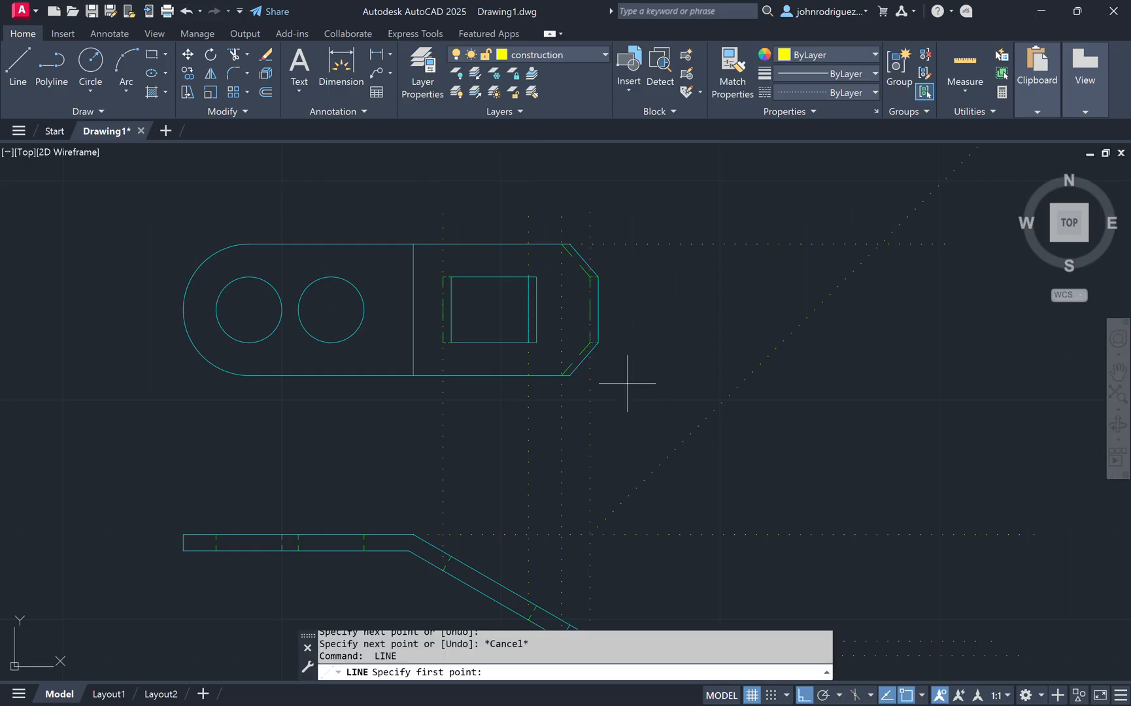
Step: Draw a horizontal construction line from the tab's lower chamfer corner to the right
click(580, 380)
key(Escape)
middle_drag(834, 471, 701, 395)
Step: Draw two vertical construction lines down from where the horizontal projections meet the miter line, past the bent strip
key(Return)
click(616, 298)
middle_drag(615, 503, 618, 422)
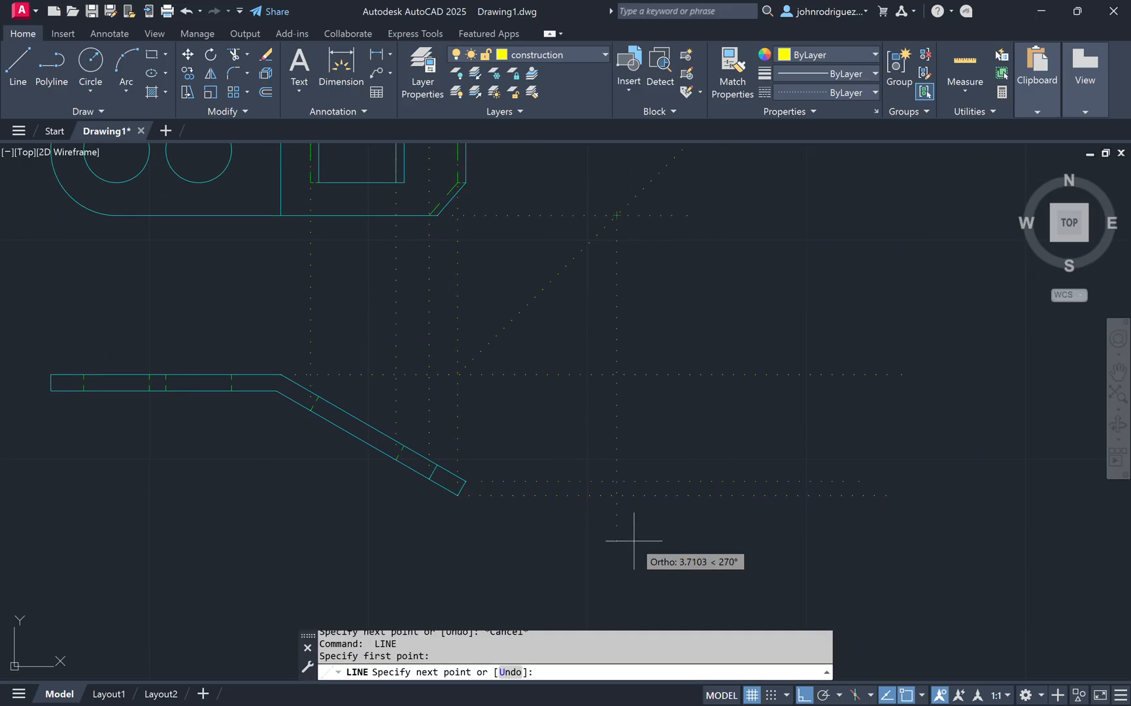
click(617, 544)
key(Escape)
middle_drag(780, 269, 750, 376)
key(Return)
click(726, 195)
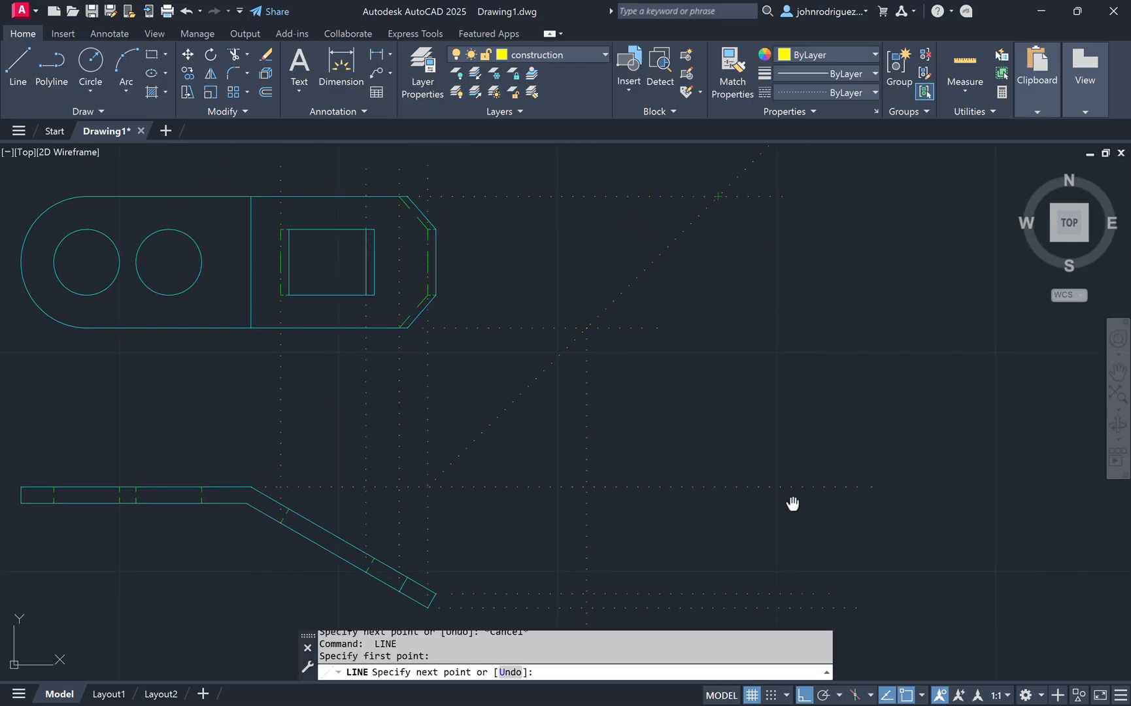
middle_drag(791, 505, 795, 424)
click(775, 573)
key(Escape)
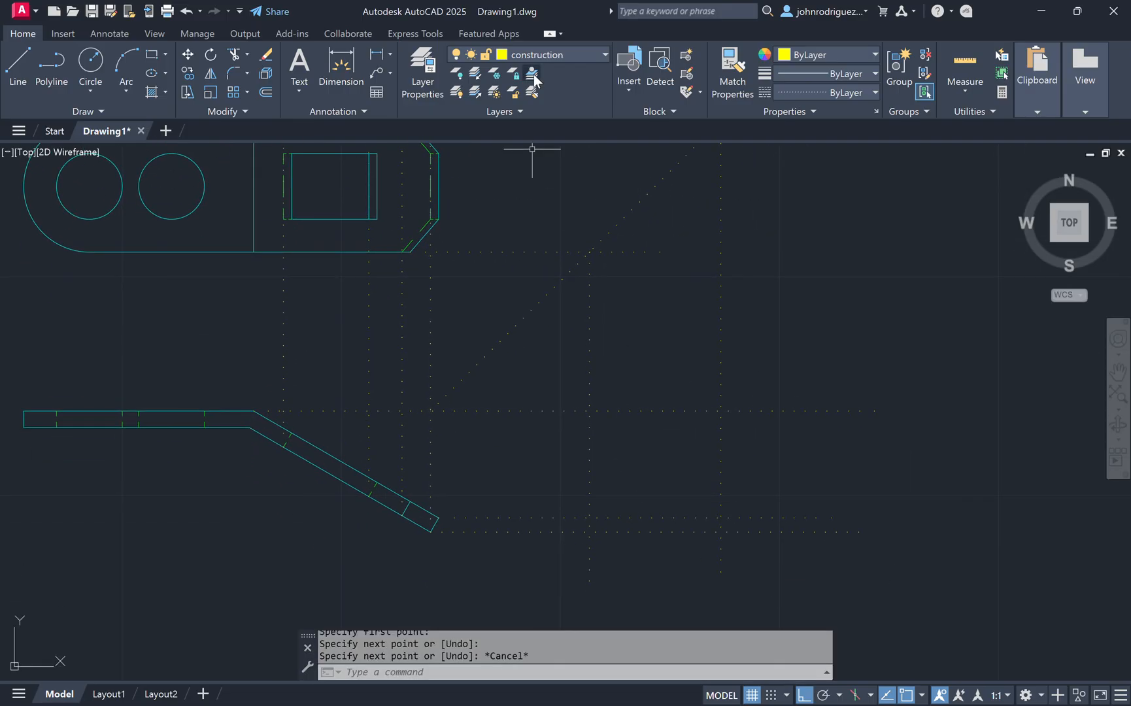
Step: Make the object layer current and draw a closed rectangle for the tab view between the projection lines
click(578, 60)
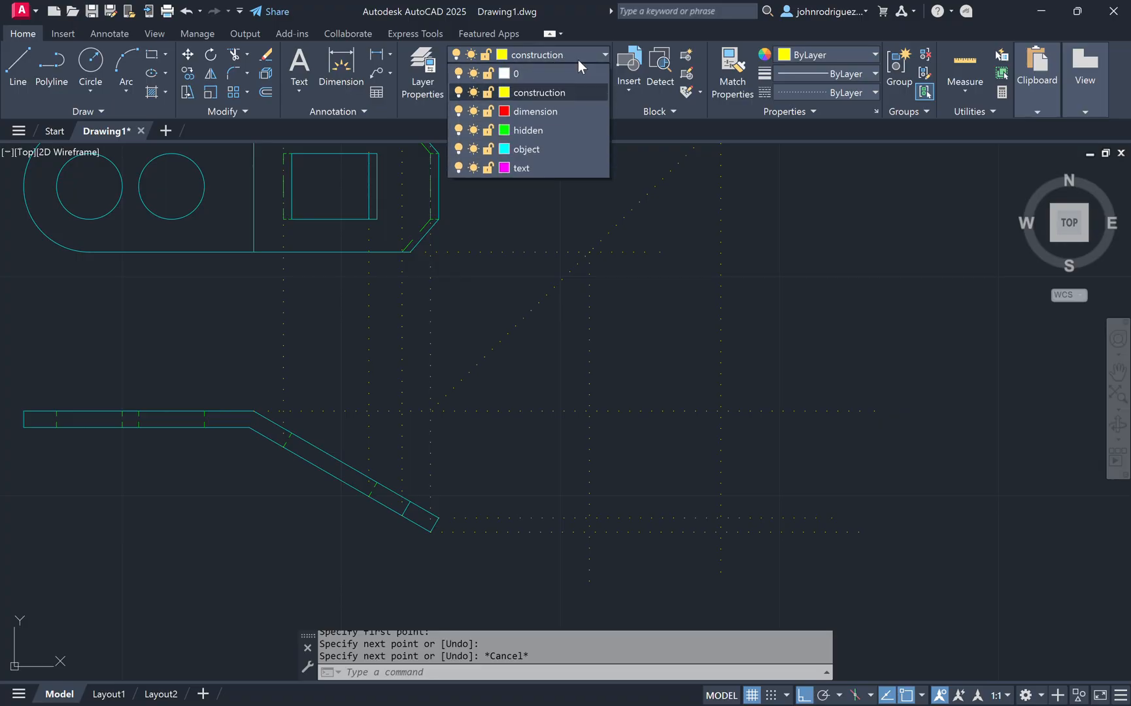
click(540, 149)
click(18, 66)
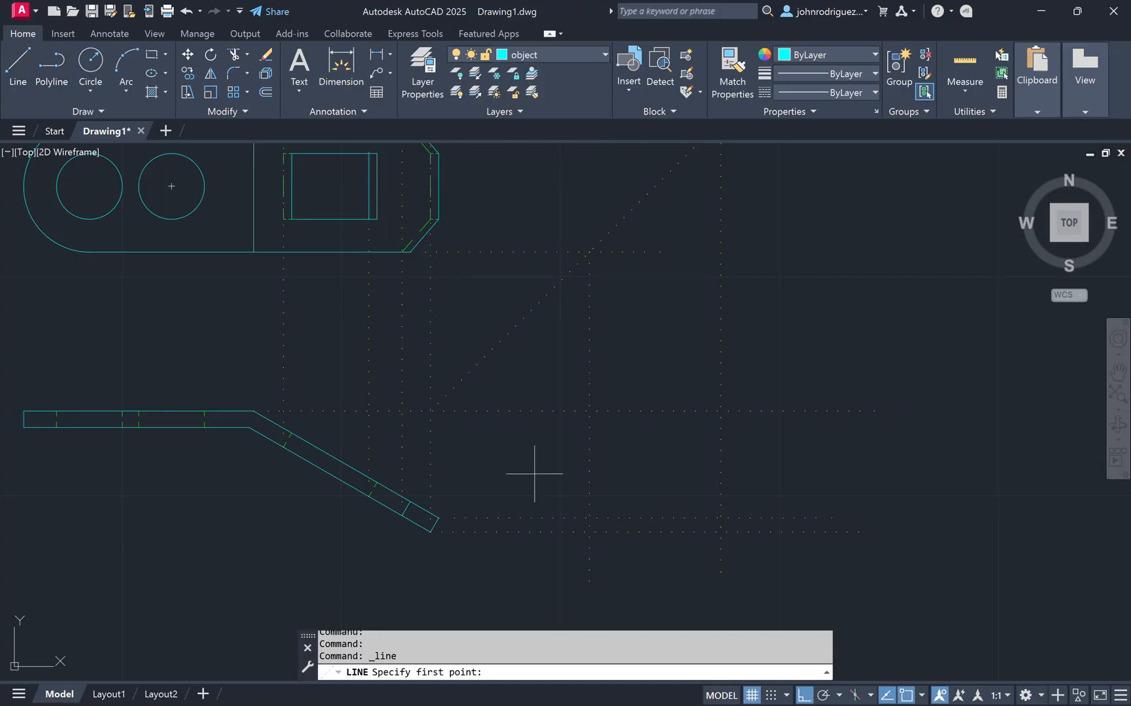
click(583, 411)
click(720, 411)
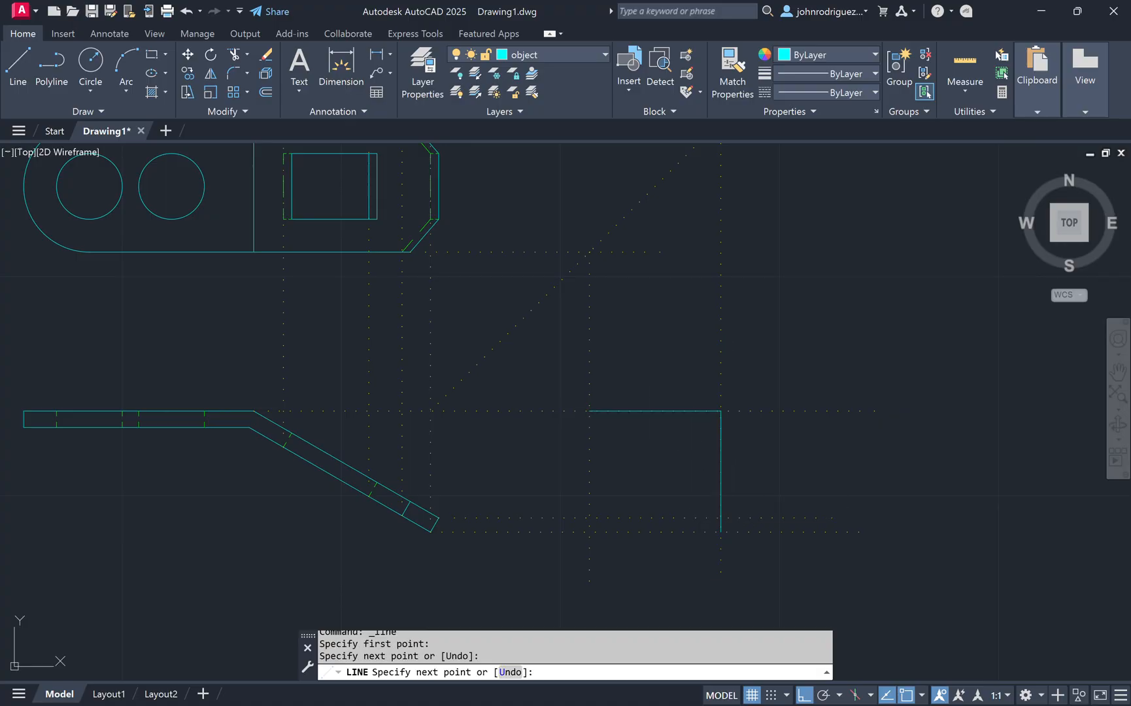
click(721, 531)
click(589, 532)
click(590, 411)
key(Escape)
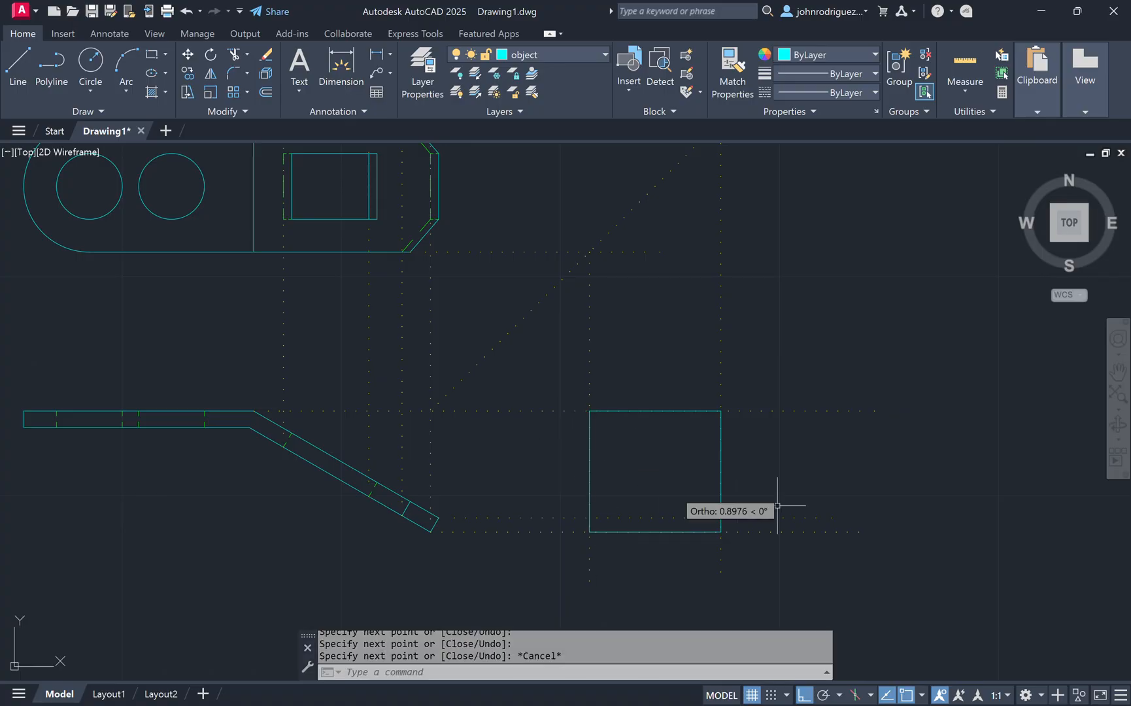
key(Escape)
mouse_move(699, 460)
middle_down()
mouse_move(710, 439)
mouse_move(785, 418)
middle_up()
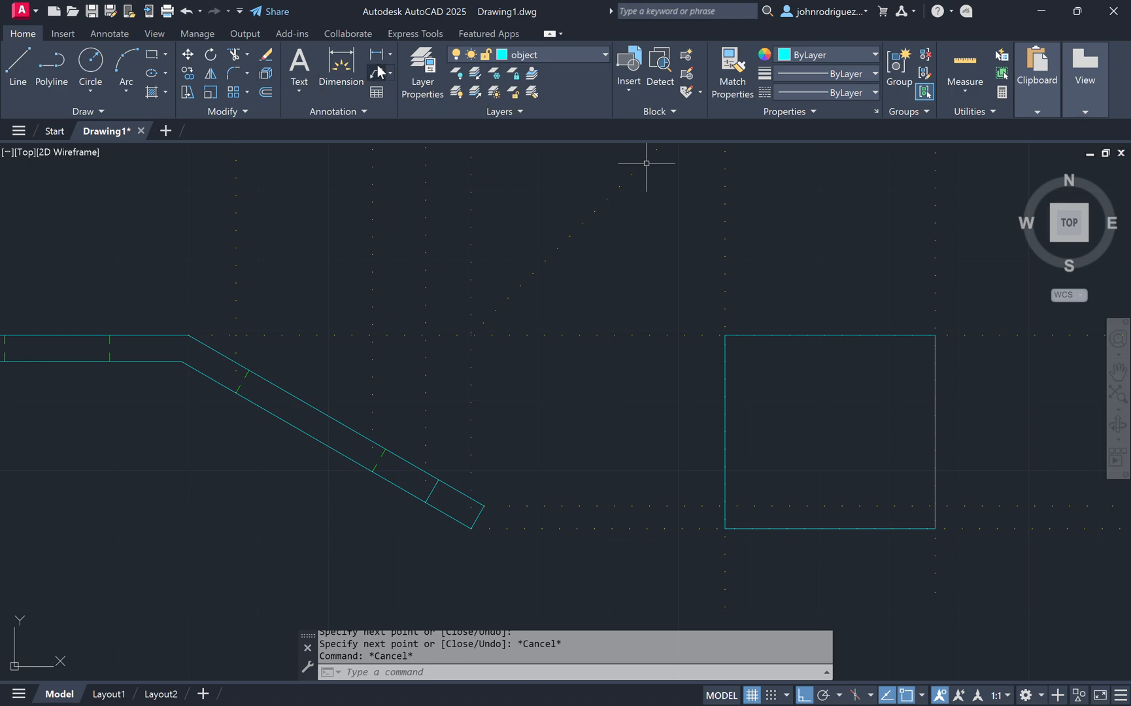
Step: Make the construction layer current and draw horizontal construction lines from the marks on the strip's bent portion to the right
click(568, 59)
click(573, 91)
text(l)
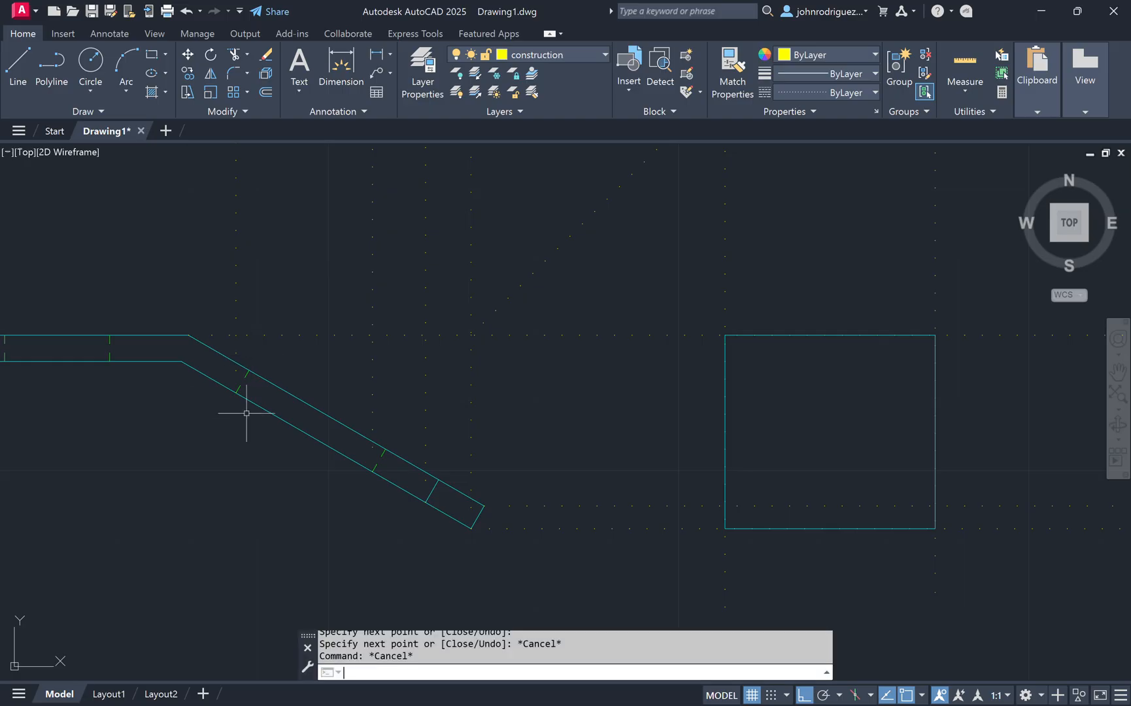
key(Return)
click(234, 371)
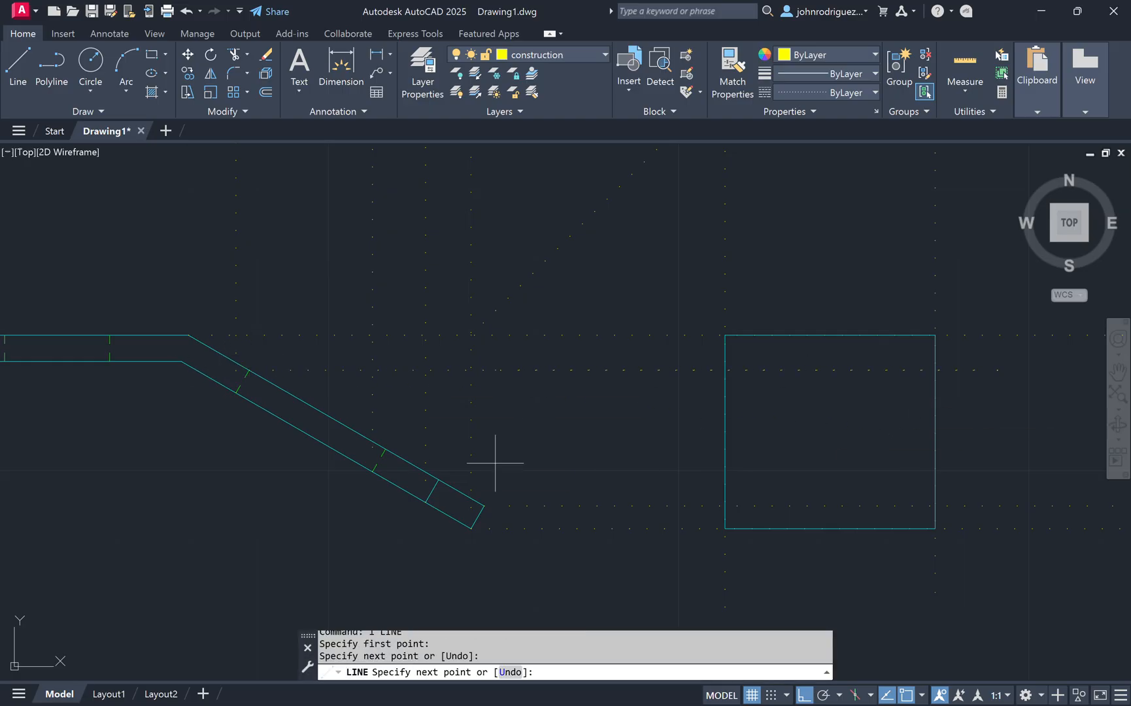
key(Escape)
key(Return)
click(386, 449)
key(Escape)
key(Return)
click(439, 479)
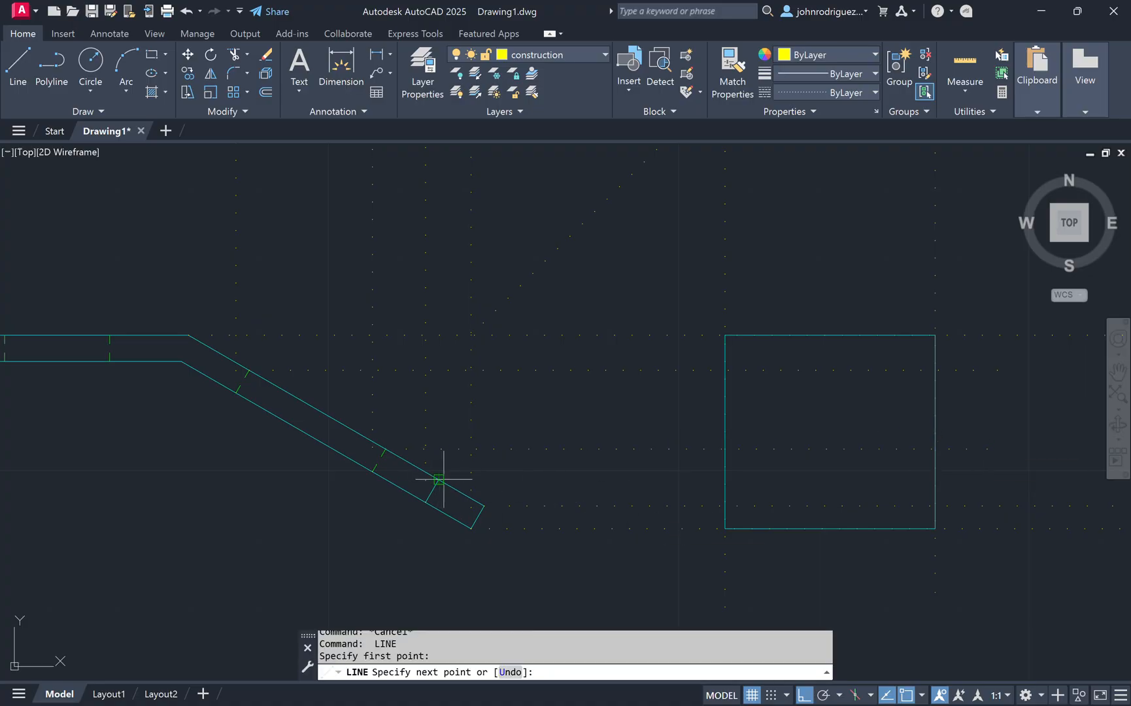
scroll(863, 406, down, 3)
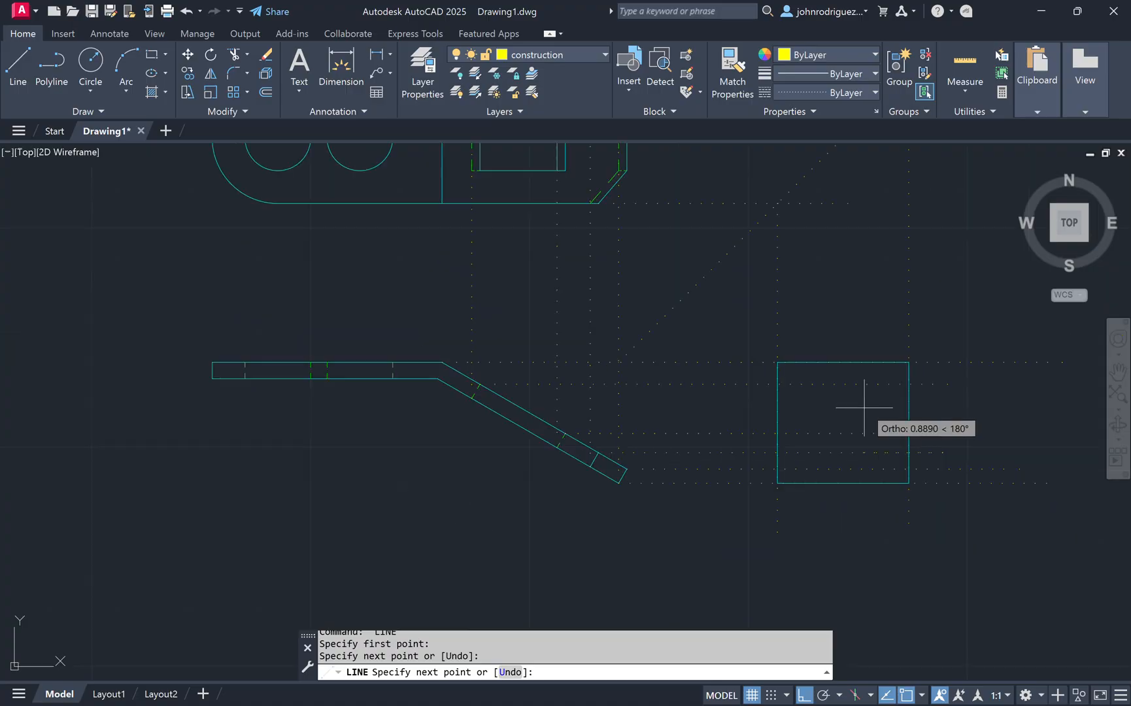
key(Escape)
key(Escape)
Step: Draw horizontal construction lines from the tab's hidden chamfer line points toward the miter line
middle_drag(707, 263, 646, 323)
key(Return)
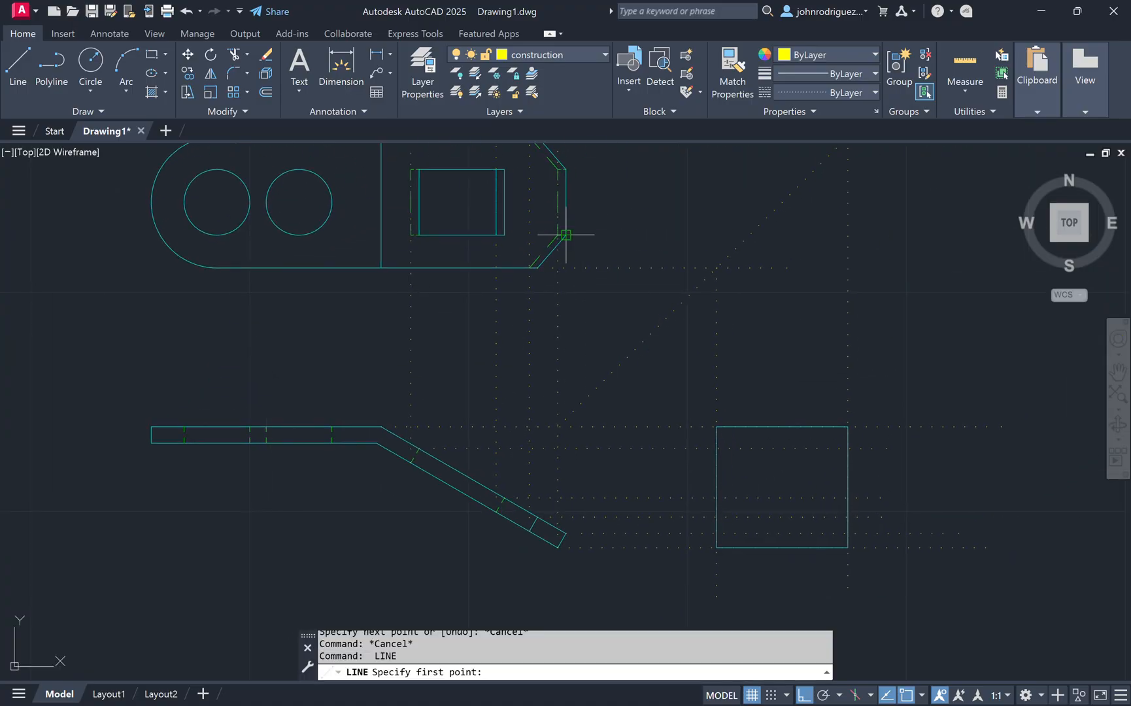
click(566, 234)
middle_drag(578, 179, 582, 207)
key(Escape)
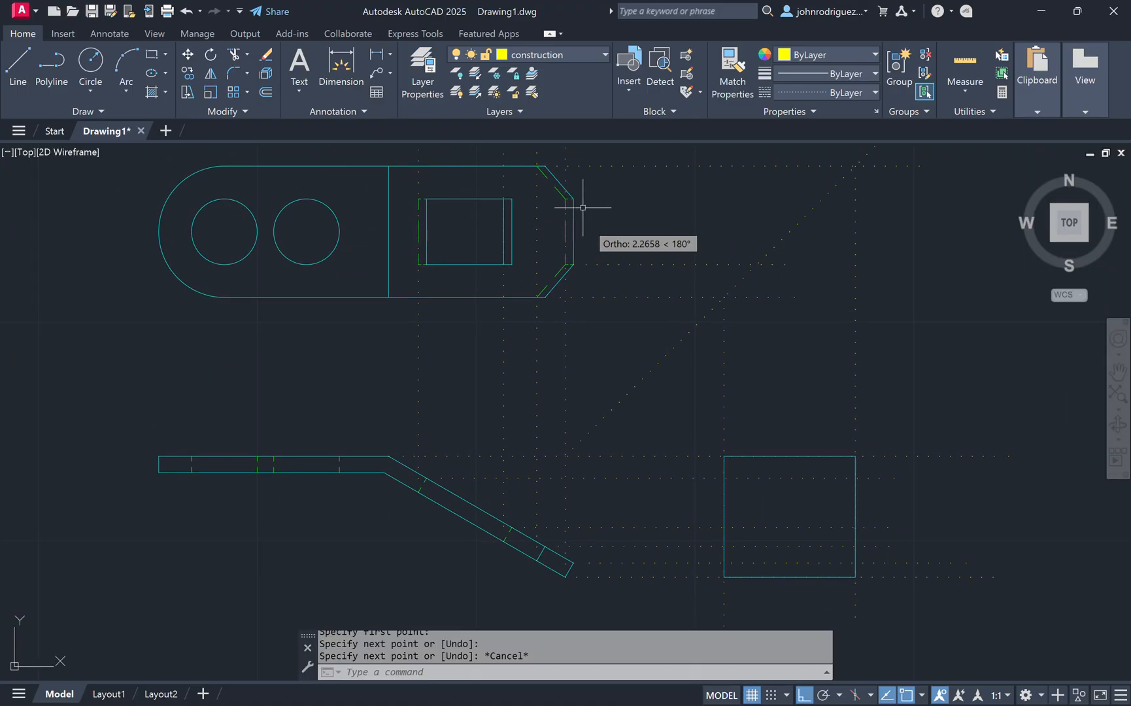
key(Return)
click(573, 199)
click(825, 240)
key(Escape)
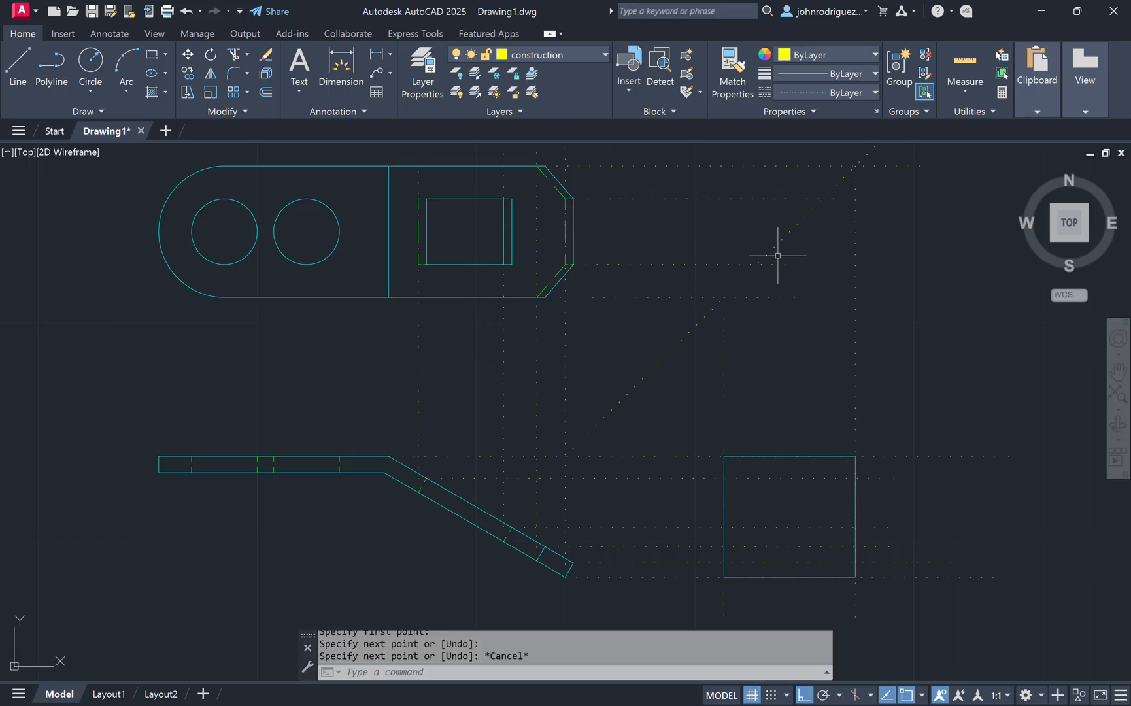
Step: Draw vertical construction lines down from the new miter line intersections through the tab view area
key(Return)
click(756, 265)
middle_drag(809, 426, 758, 326)
click(728, 526)
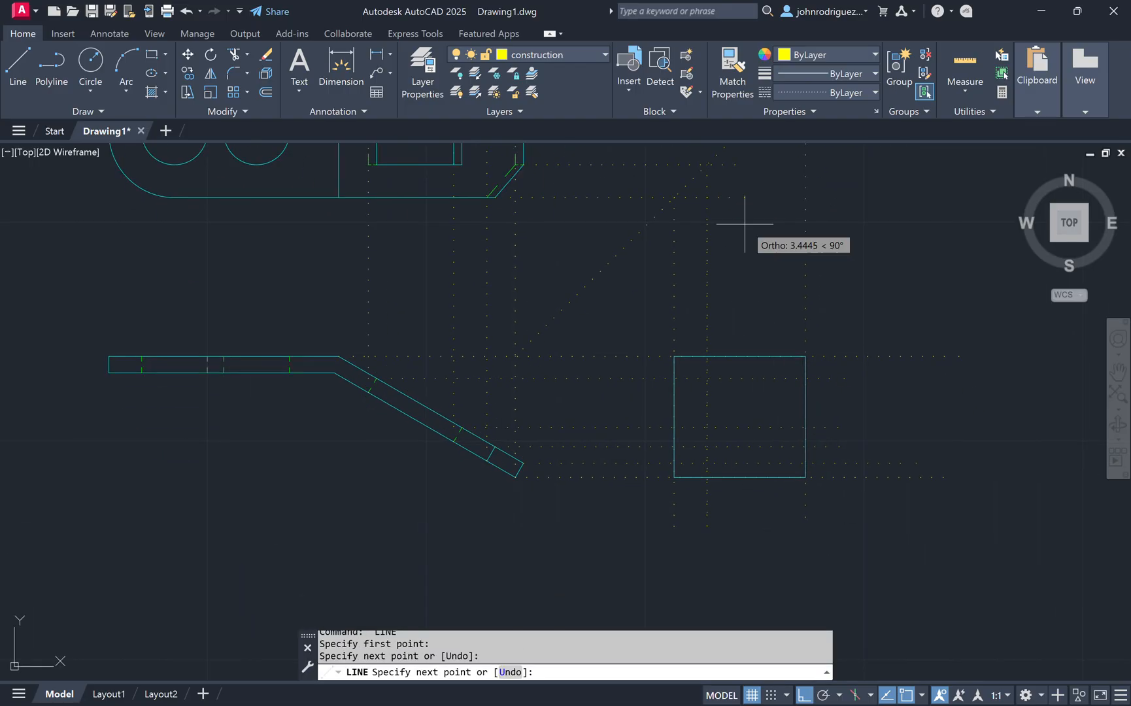
middle_drag(744, 223, 738, 295)
key(Escape)
key(Return)
click(765, 170)
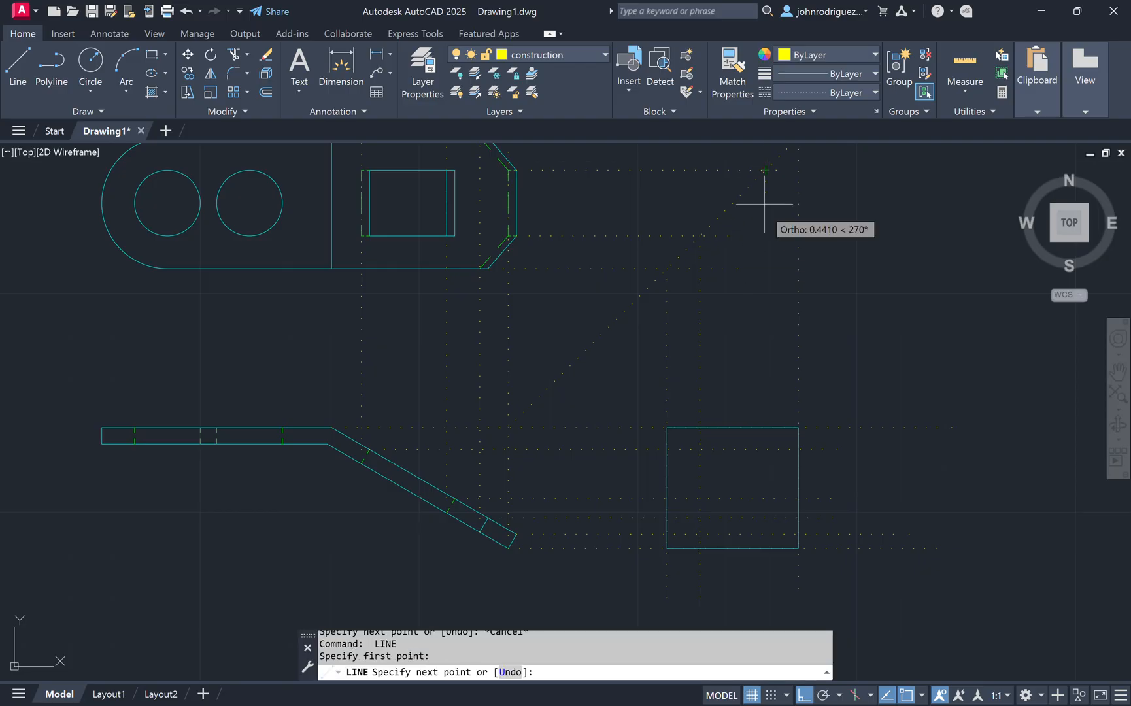
click(765, 586)
key(Escape)
key(Escape)
Step: Make the object layer current and draw a closed inner rectangle inside the tab view along the projection lines
scroll(735, 518, up, 2)
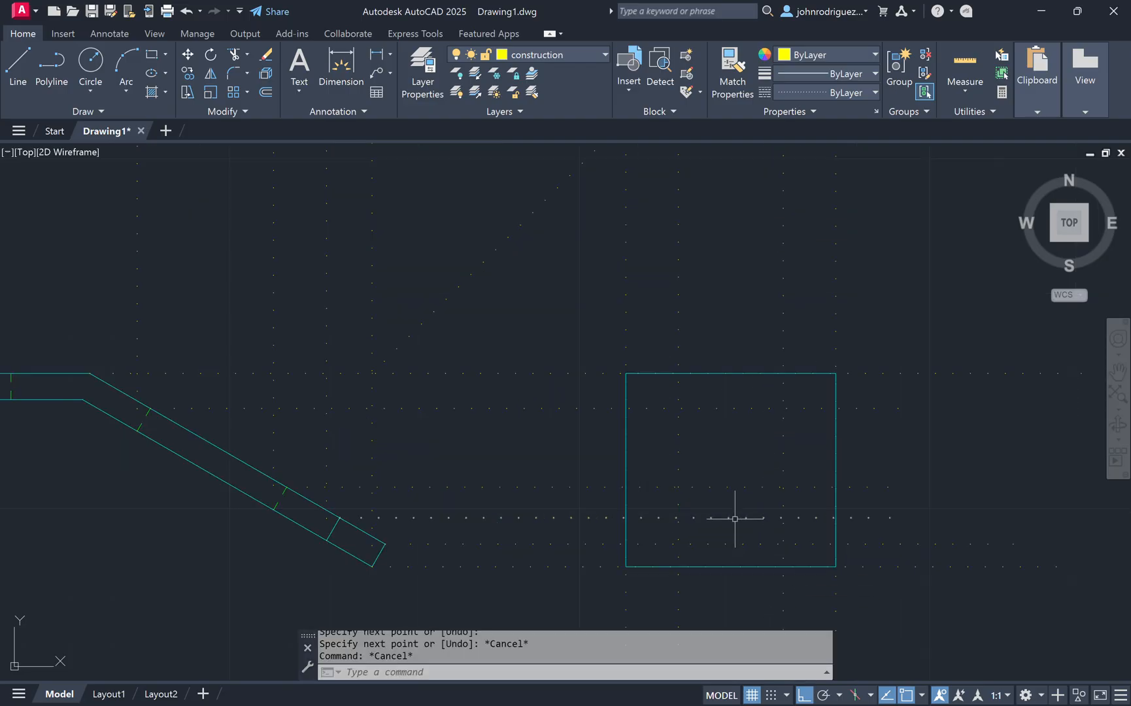
middle_drag(723, 471, 676, 379)
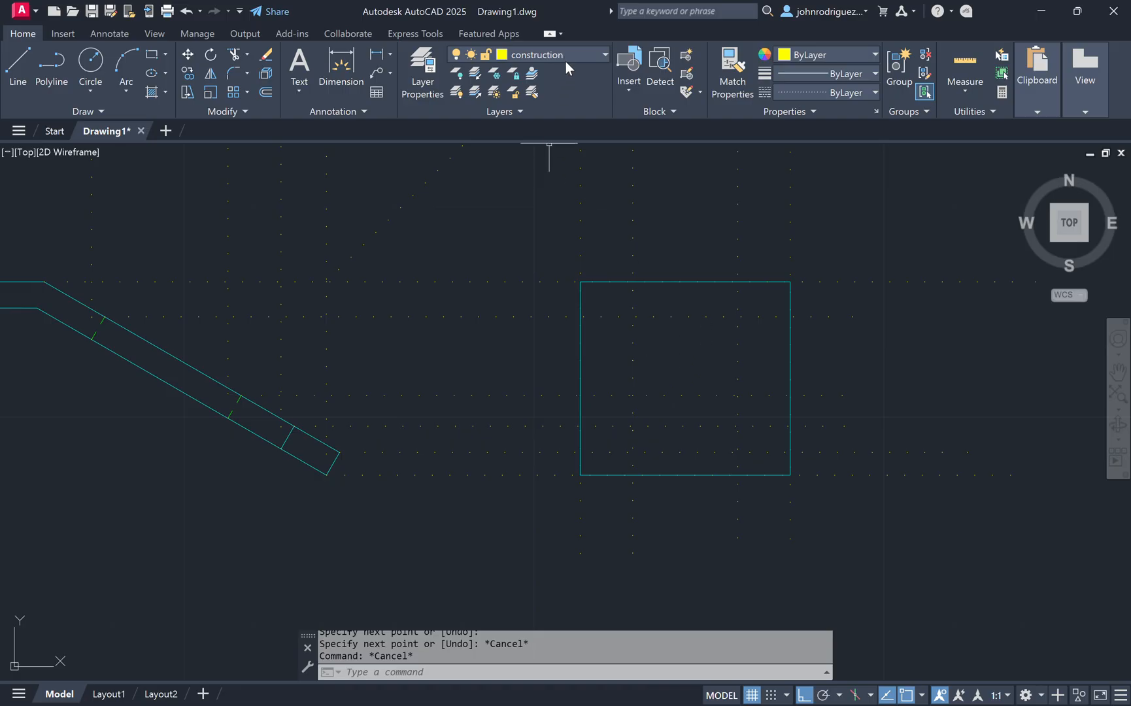
middle_drag(584, 341, 650, 369)
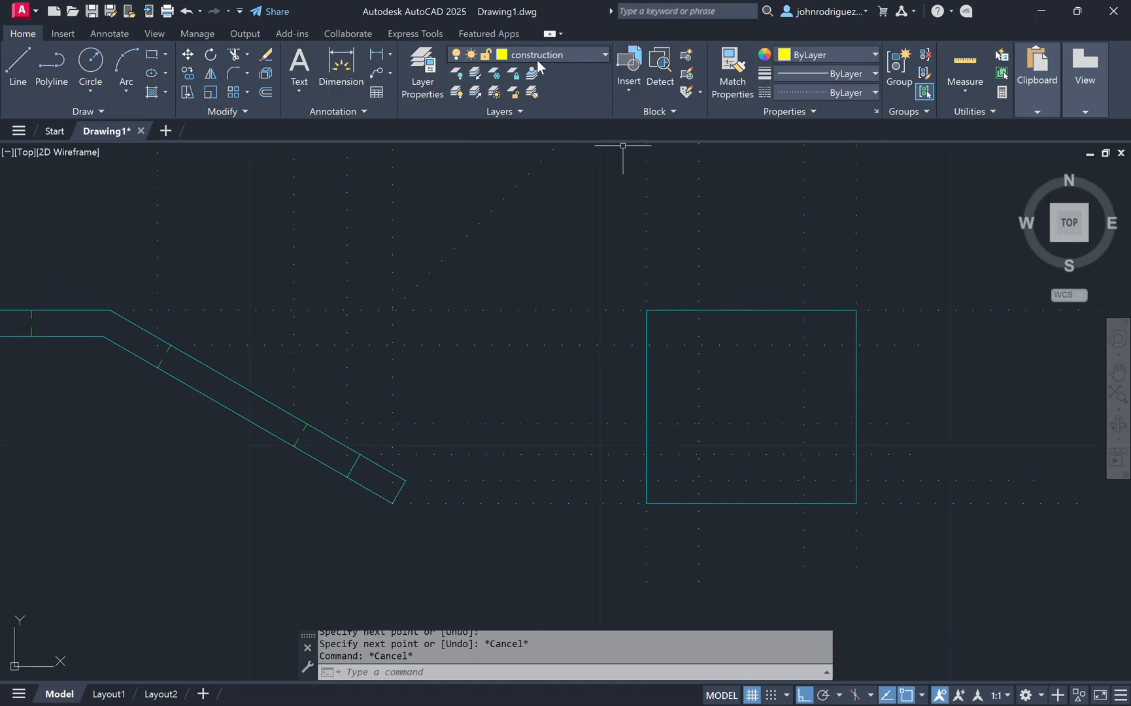
click(588, 59)
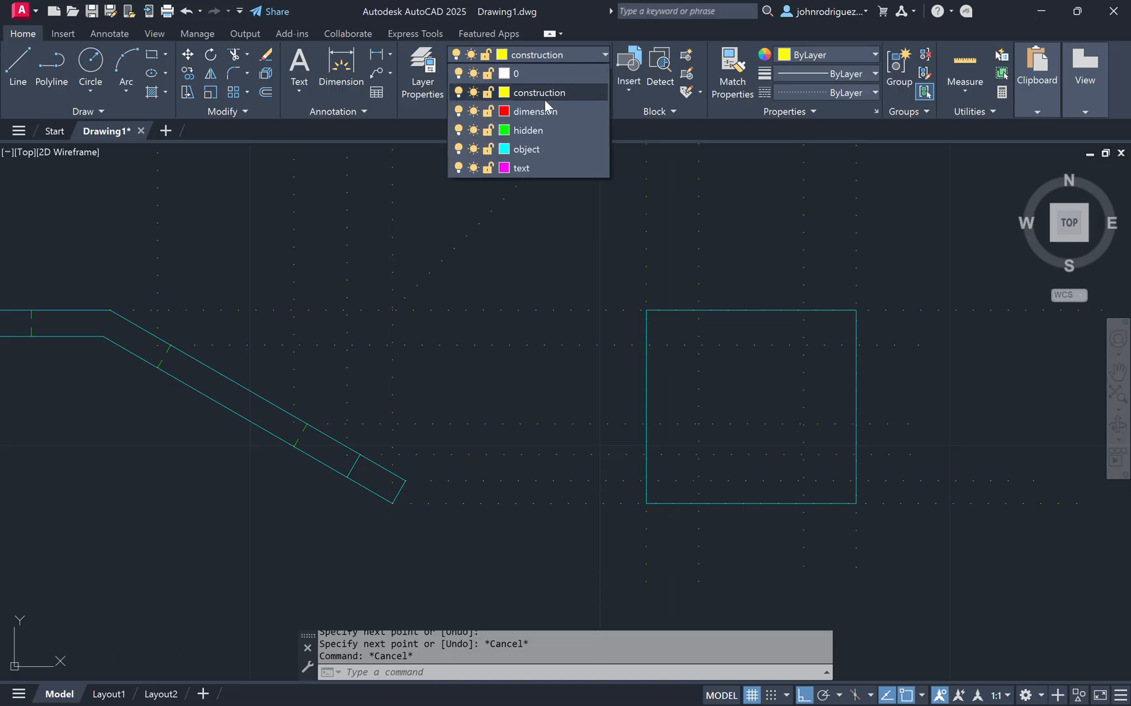
click(537, 149)
text(l)
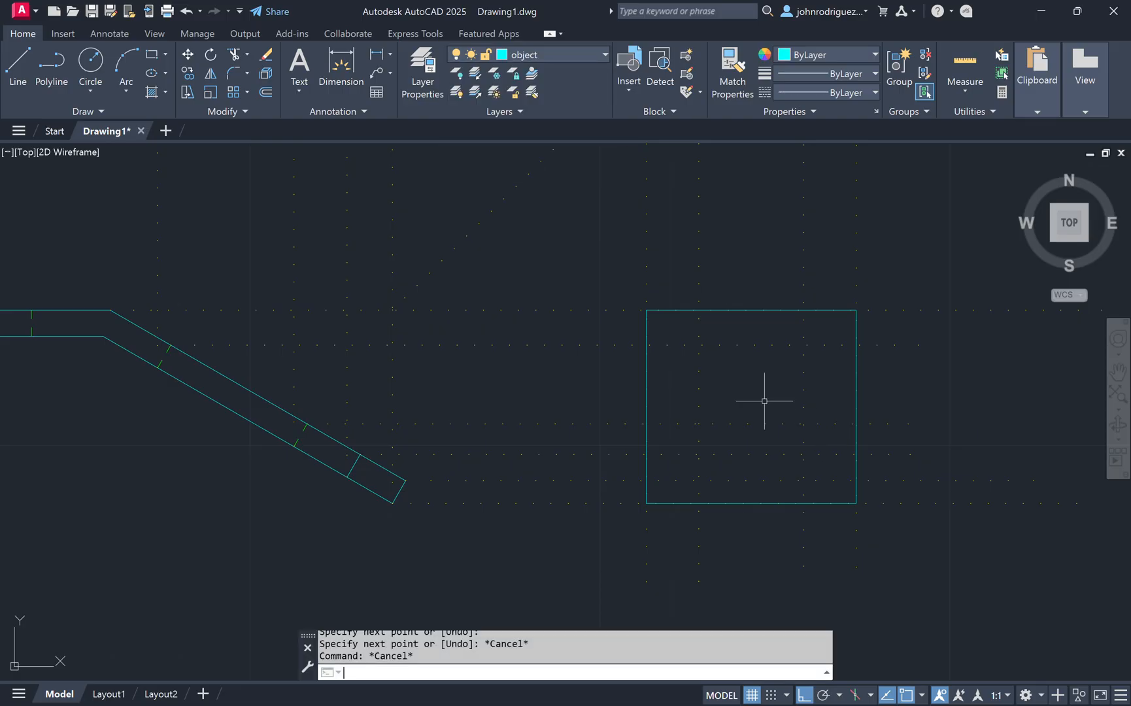
key(Return)
click(699, 345)
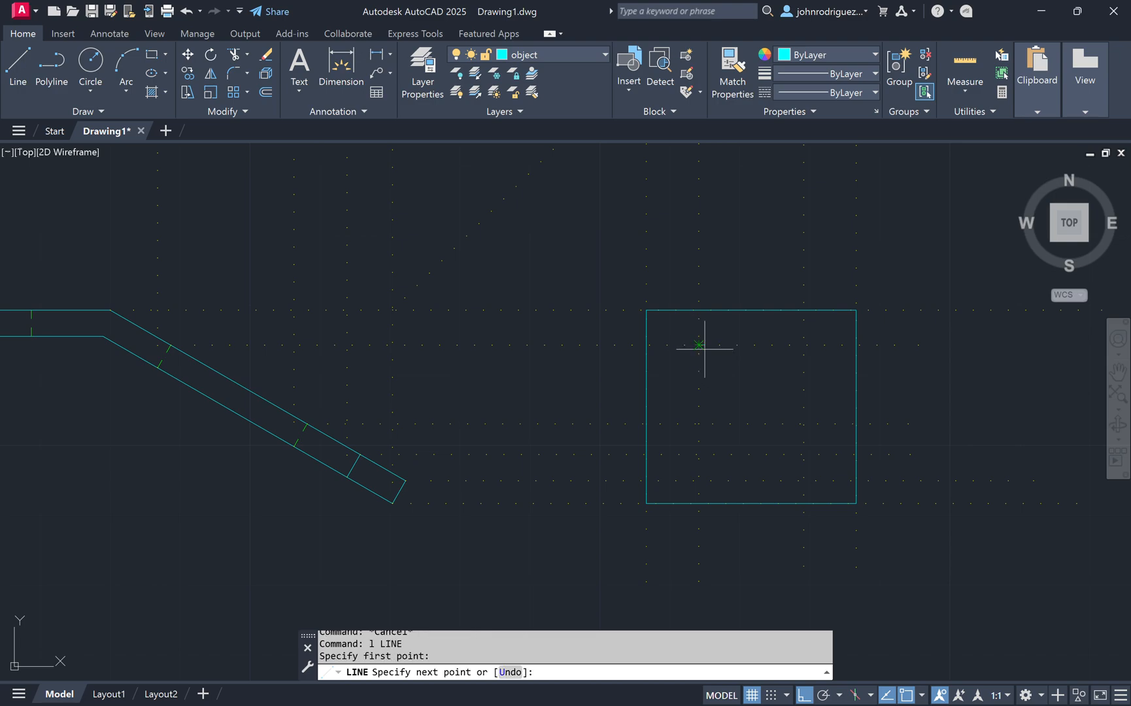
click(804, 344)
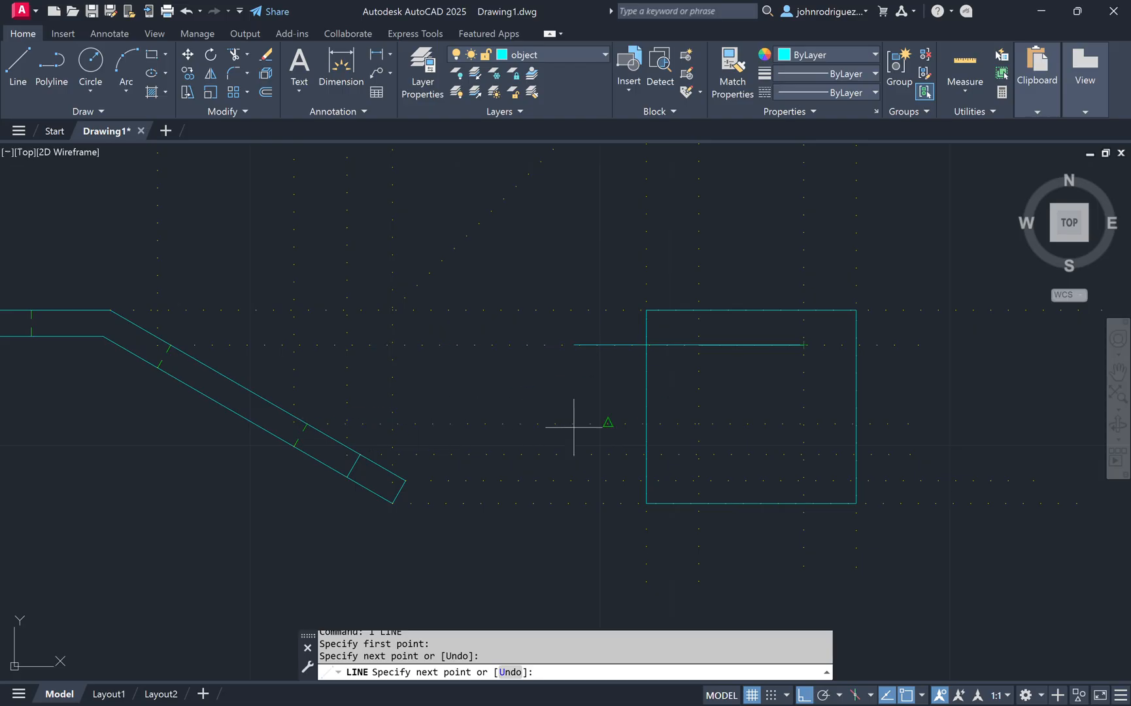
click(804, 424)
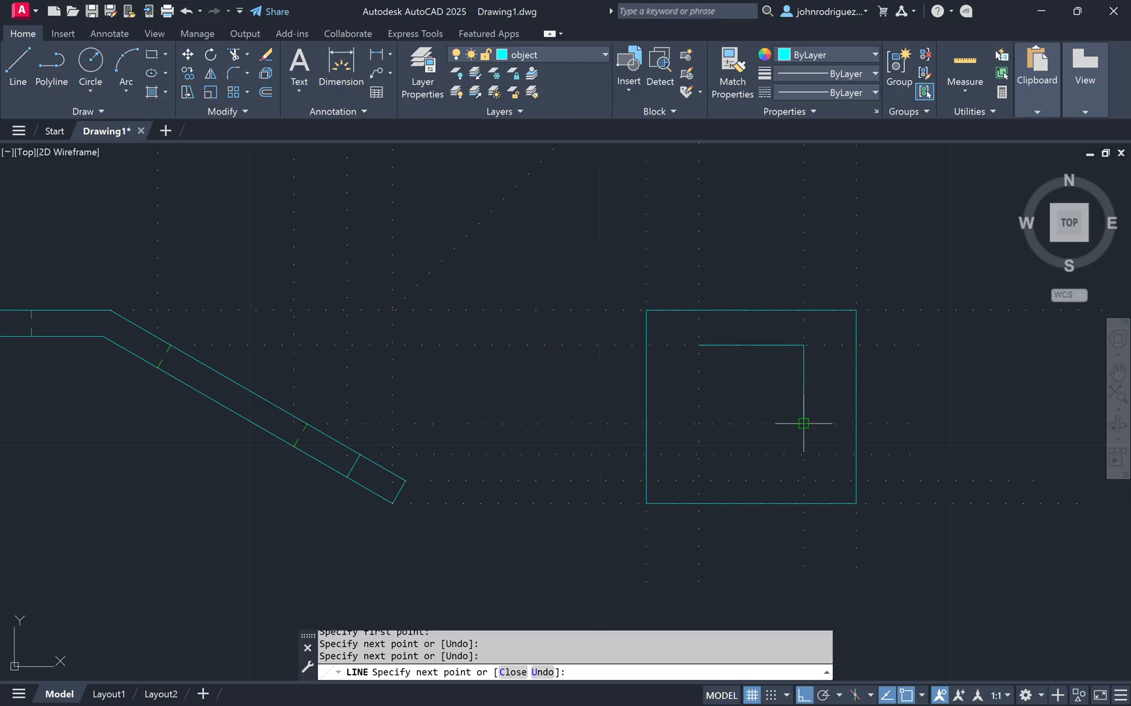
click(699, 423)
click(698, 345)
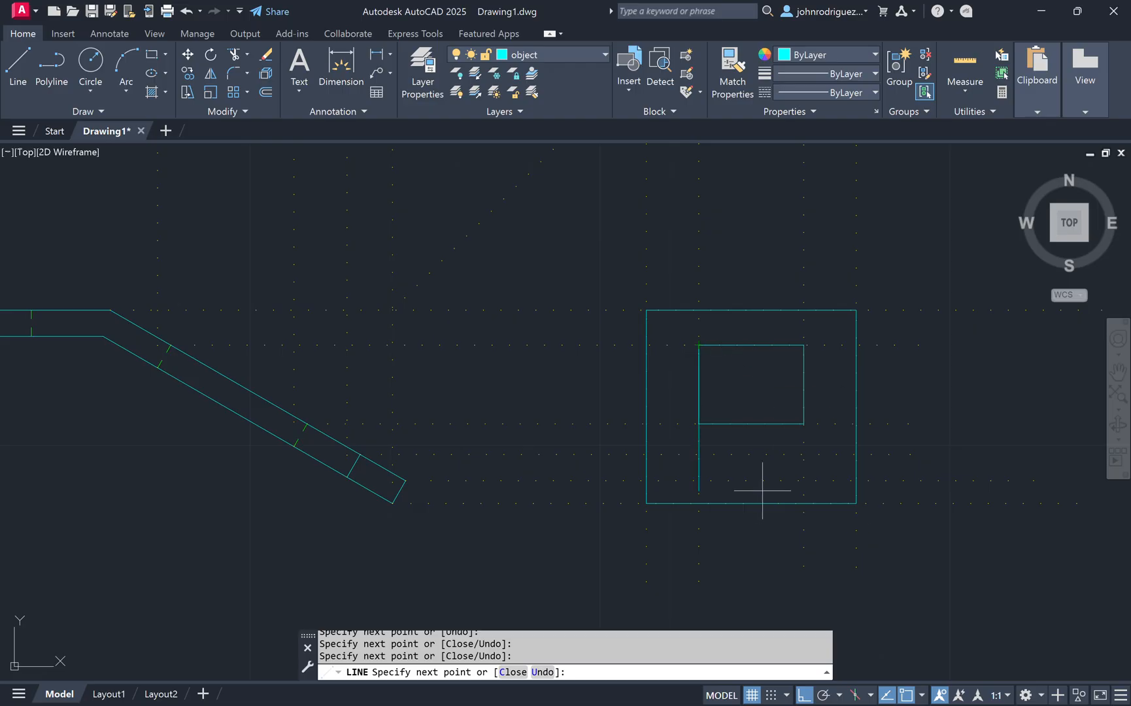
key(Escape)
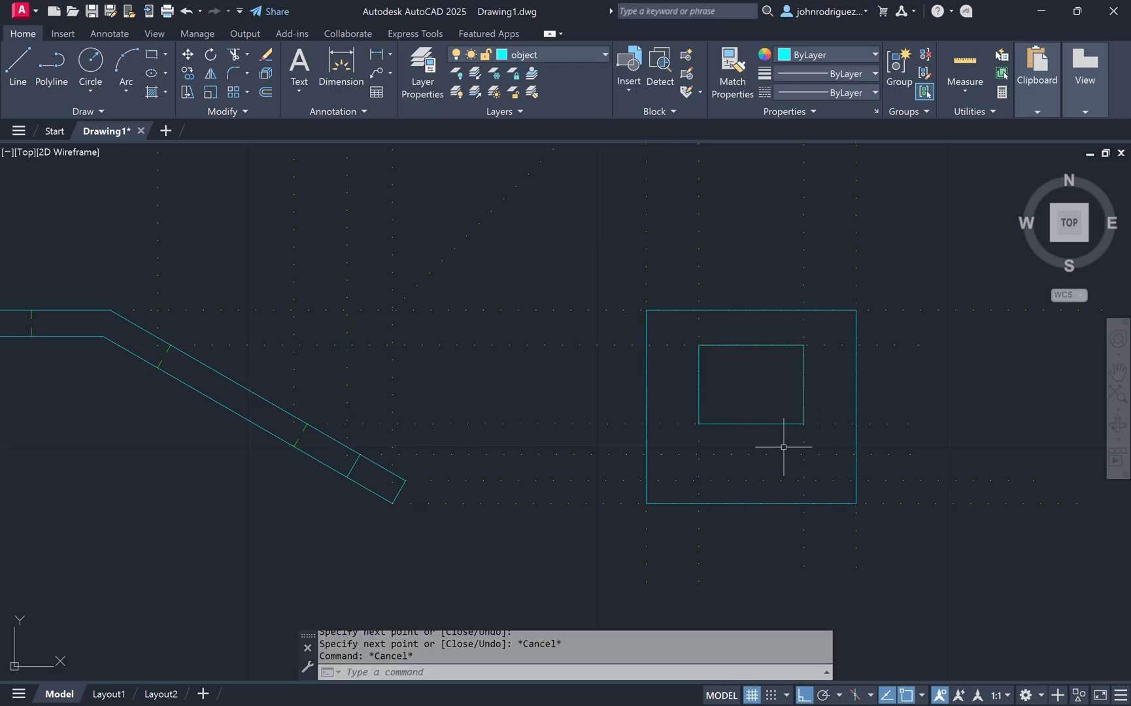
Step: Draw a sloped object line from the lower projection intersection to the tab view's left edge
middle_drag(765, 442, 743, 417)
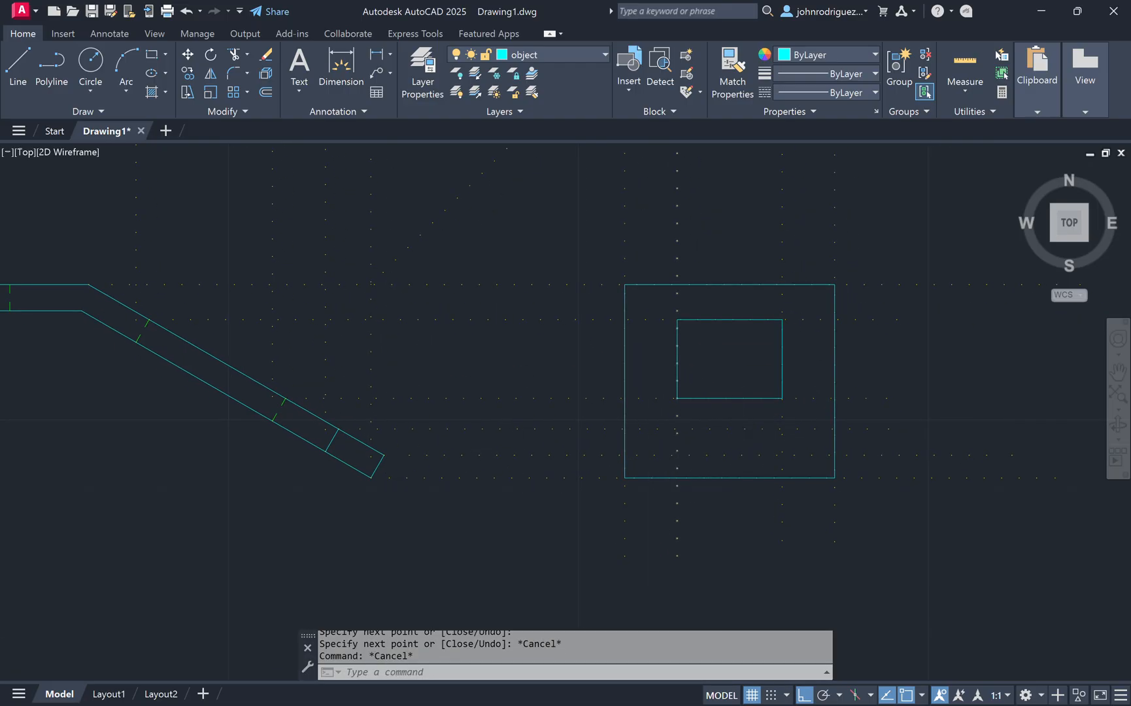
scroll(679, 469, up, 2)
key(Return)
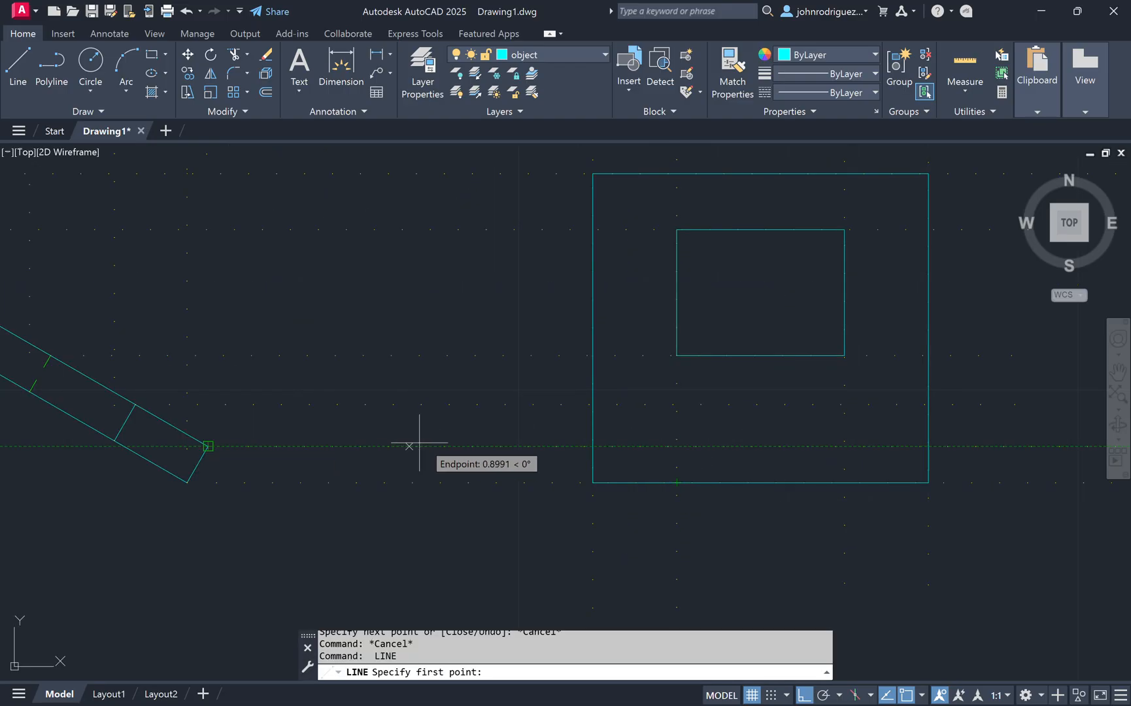
click(676, 446)
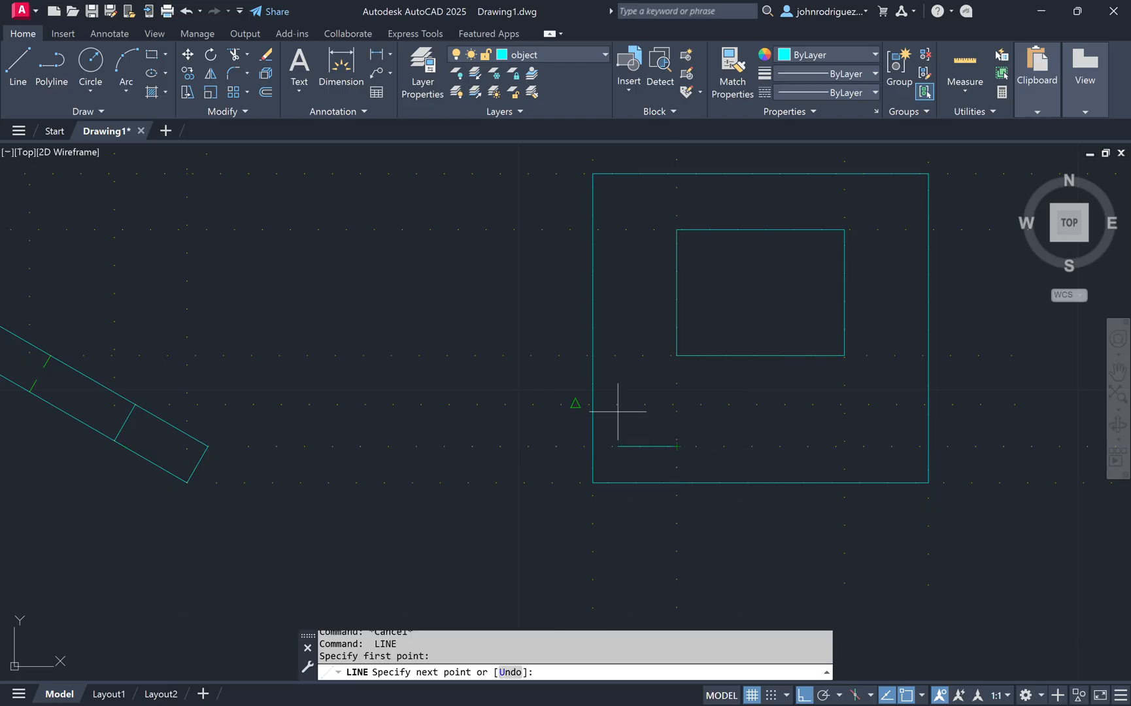
click(592, 404)
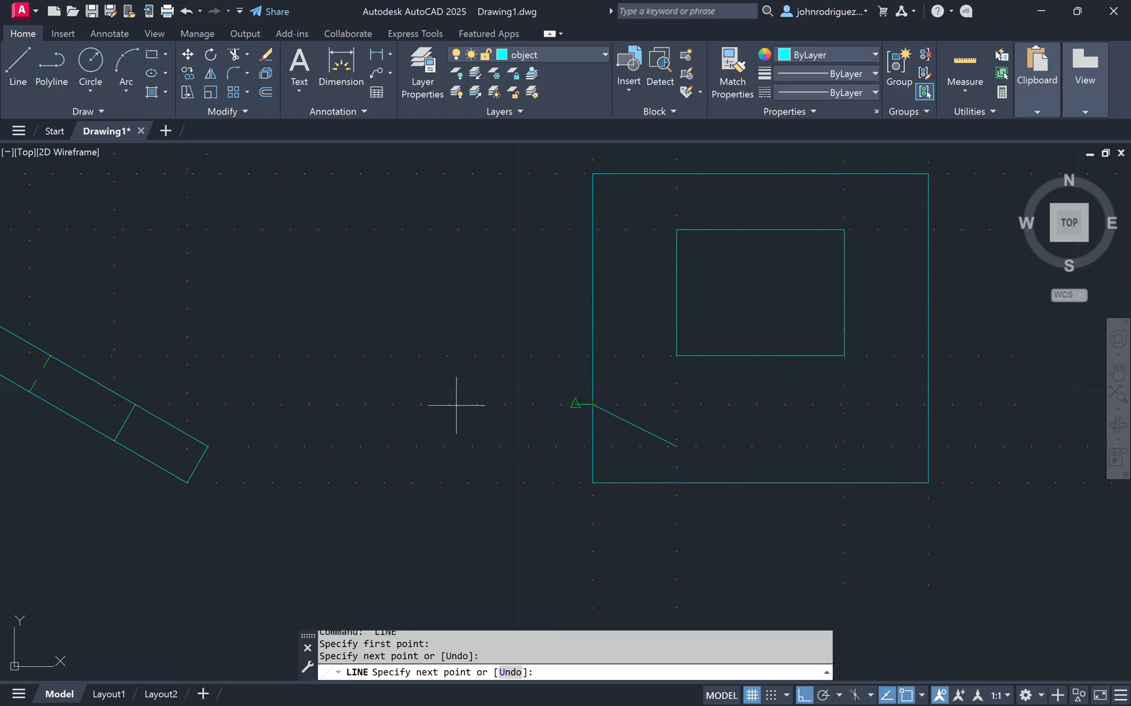
key(Escape)
key(Escape)
key(Return)
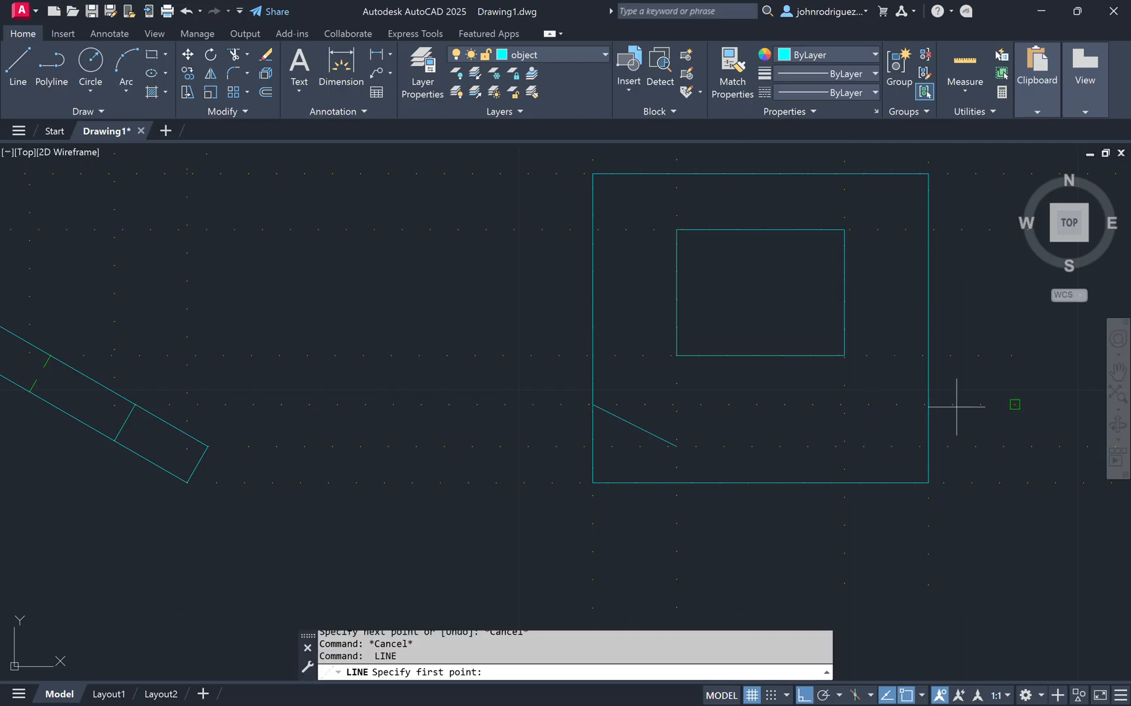
Step: Draw the right sloped object line and the horizontal line across the lower part of the tab view
click(928, 404)
click(844, 446)
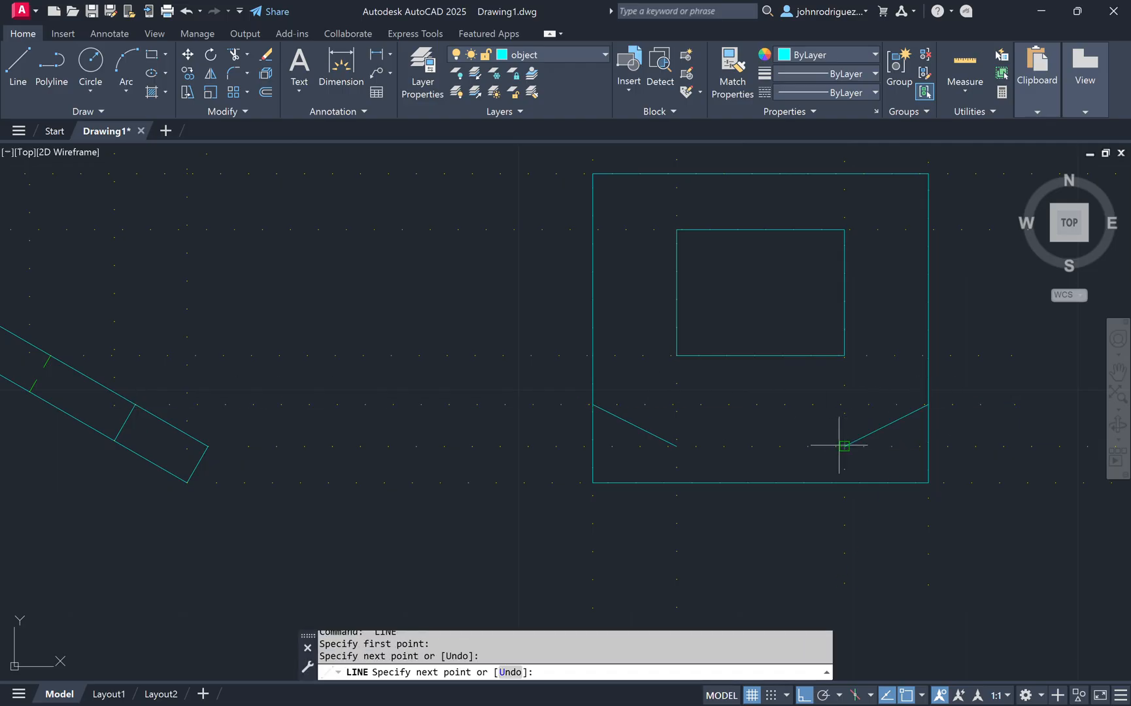
click(676, 445)
key(Escape)
key(Escape)
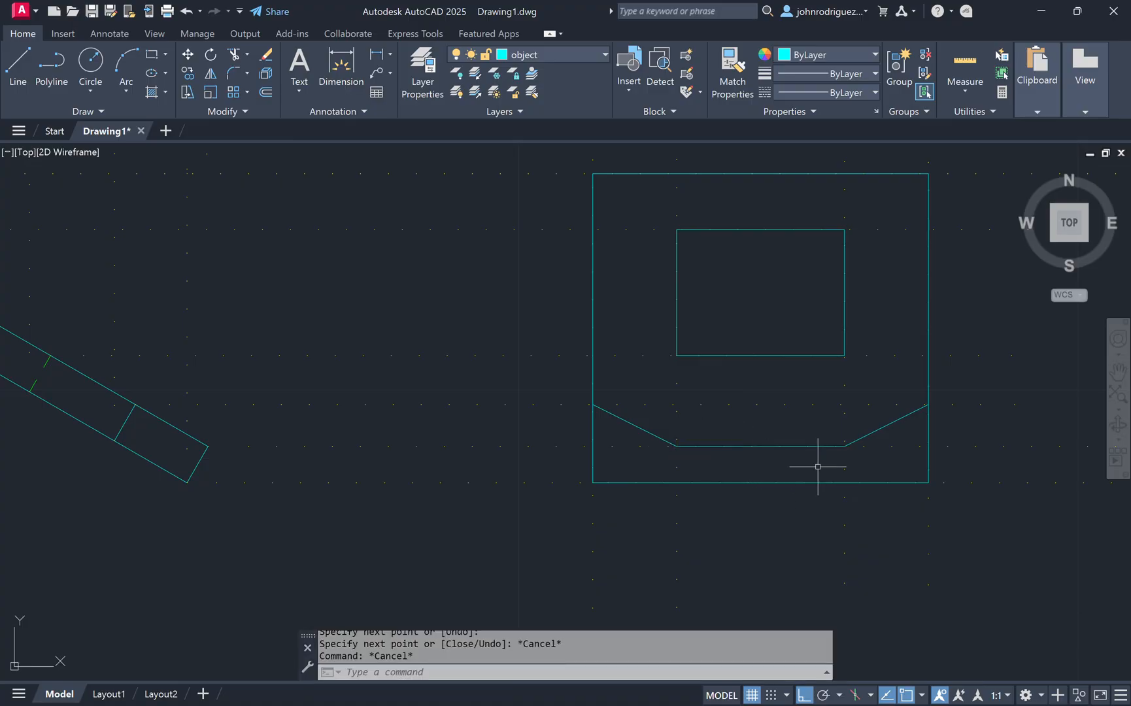
Step: Draw vertical and sloped object lines forming the lower bend faces on both sides of the tab view
key(Return)
click(677, 446)
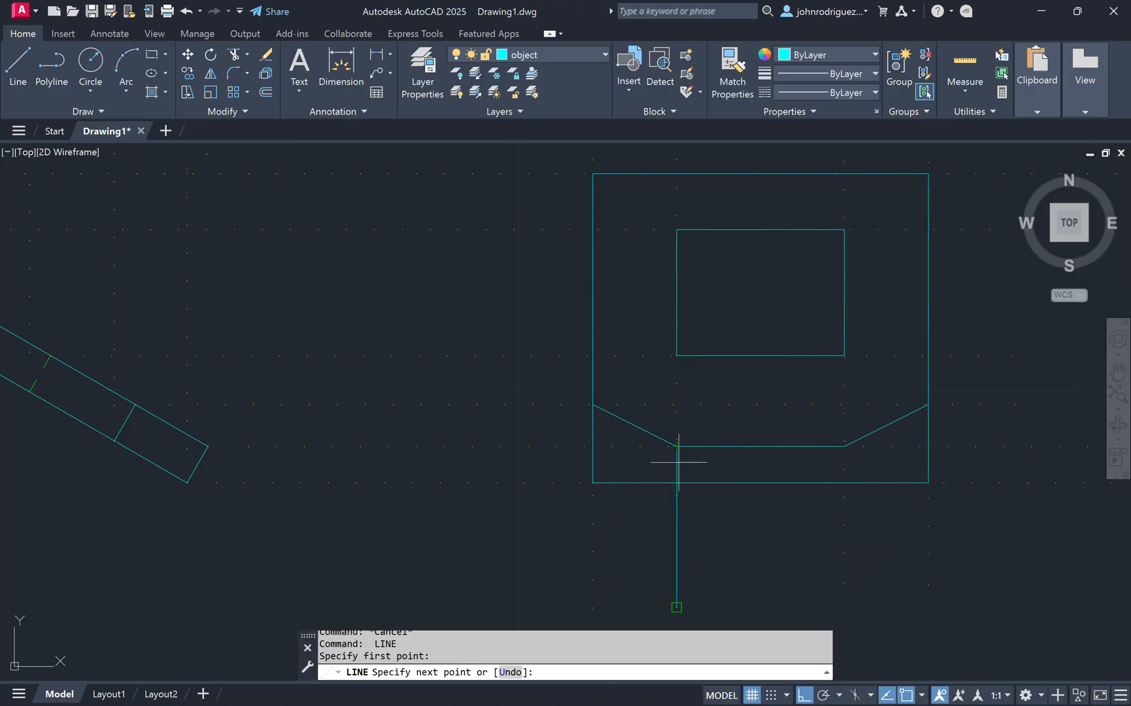
click(593, 447)
key(Escape)
key(Return)
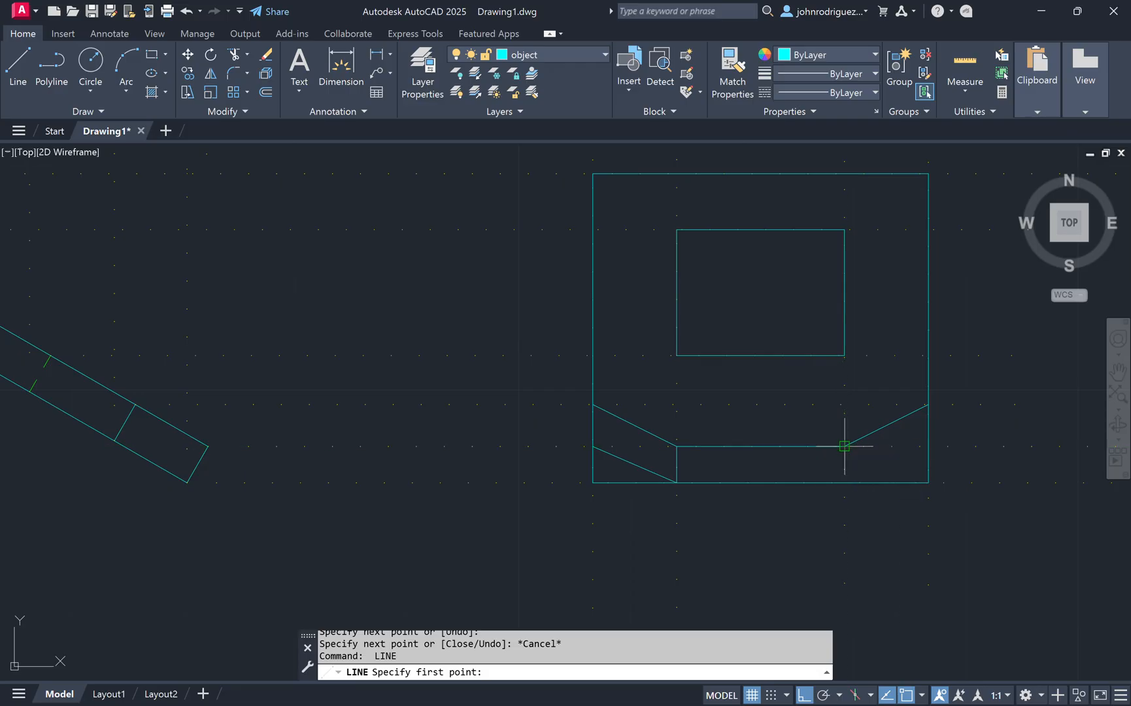
click(844, 446)
click(845, 483)
click(929, 447)
key(Escape)
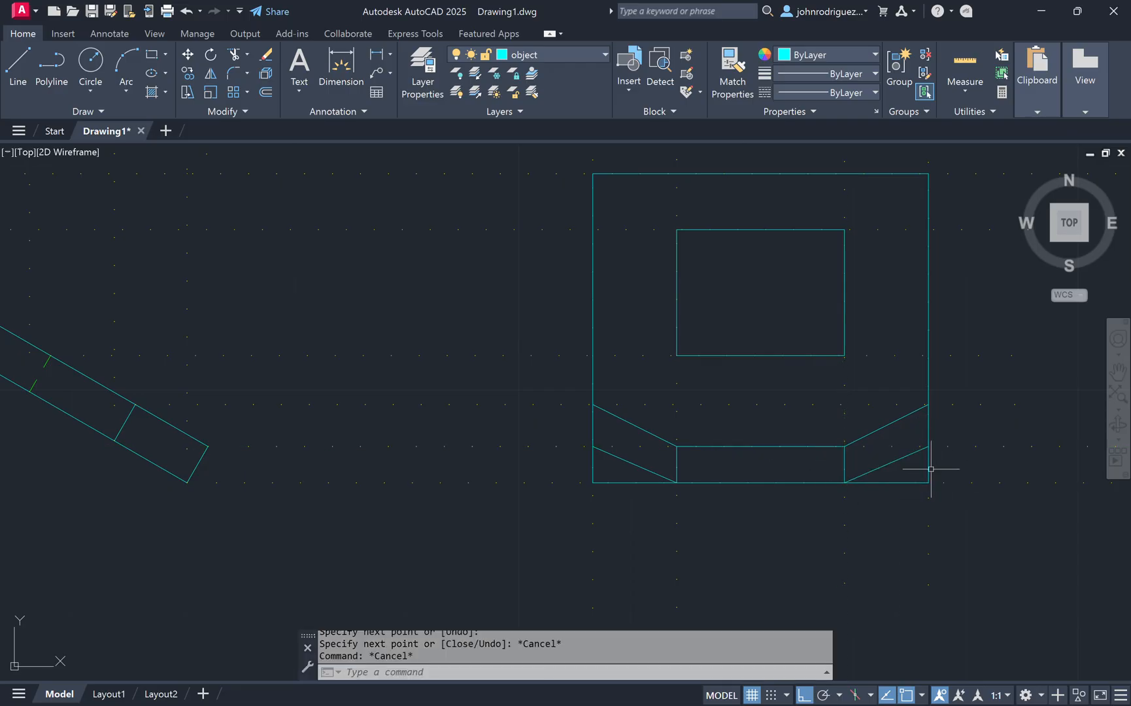
text(tr)
key(Return)
click(928, 469)
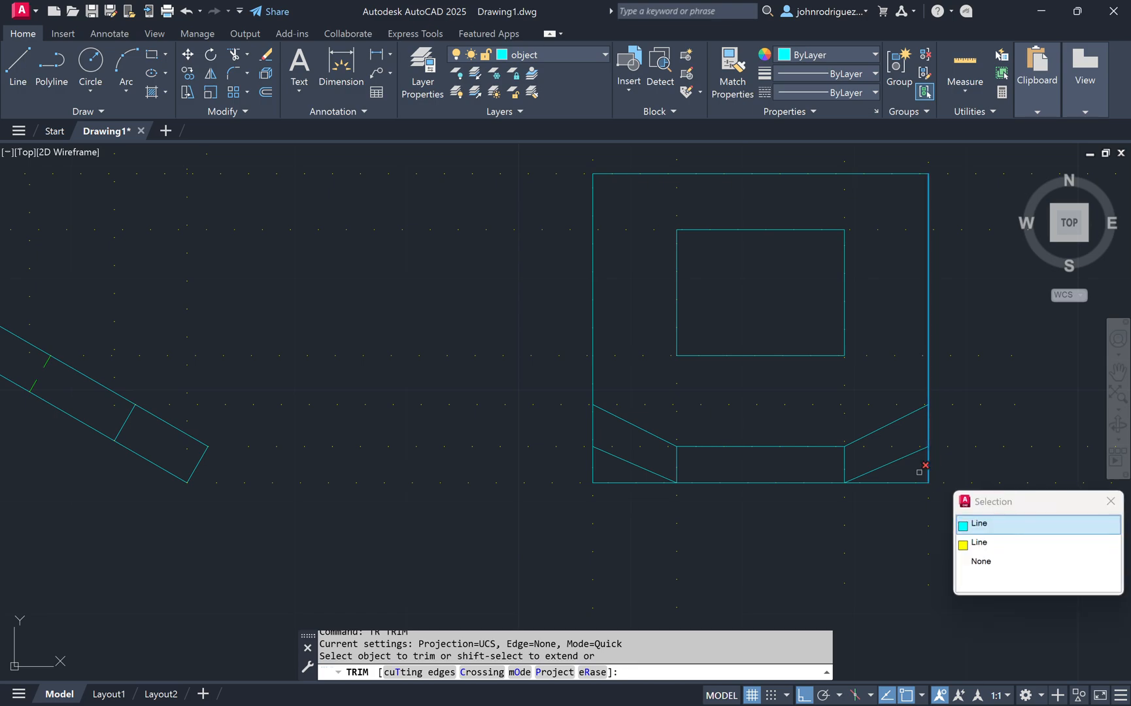
click(1112, 501)
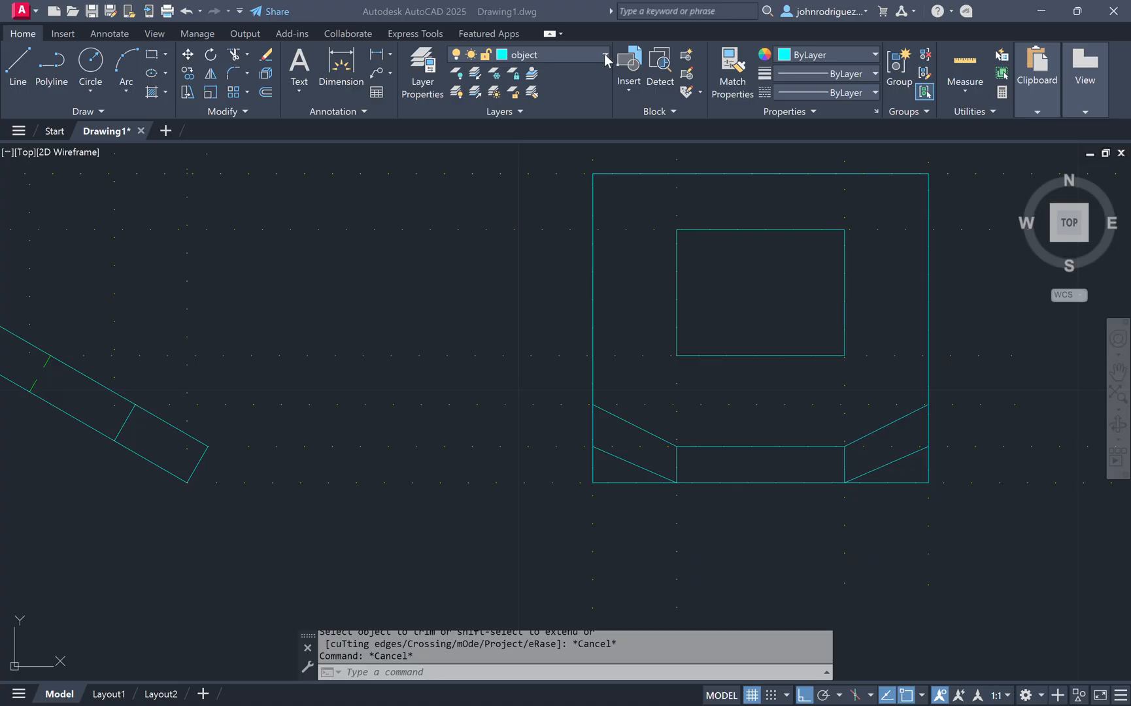
Step: Turn off the construction layer
click(551, 59)
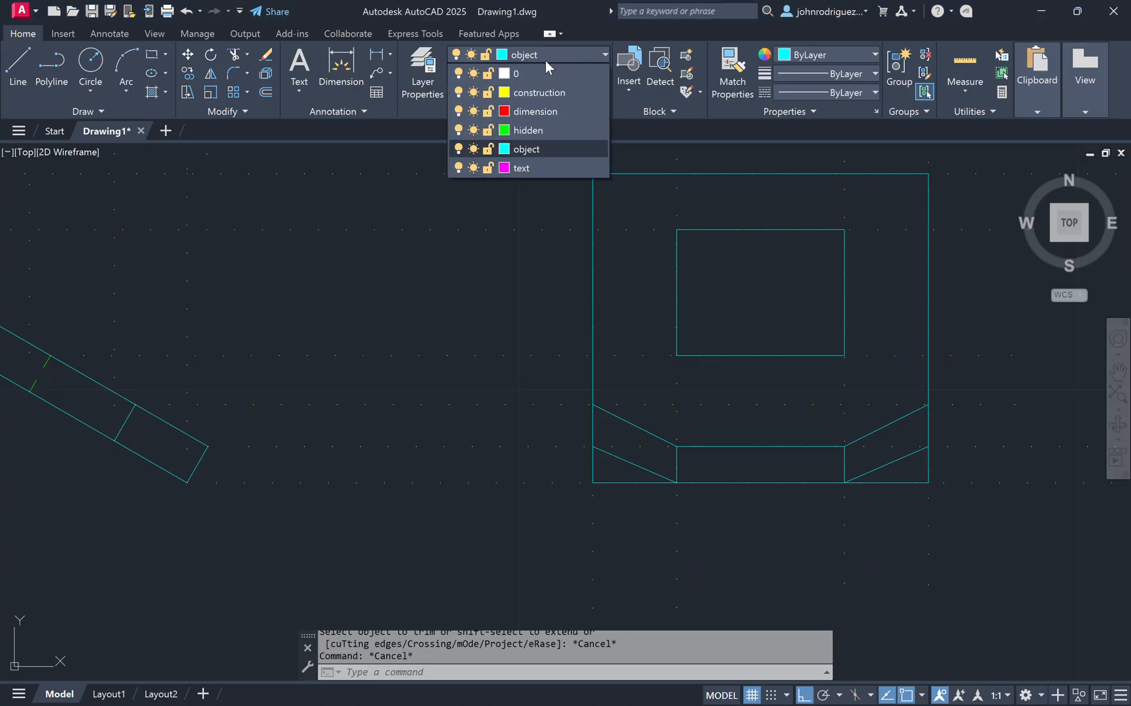
click(468, 96)
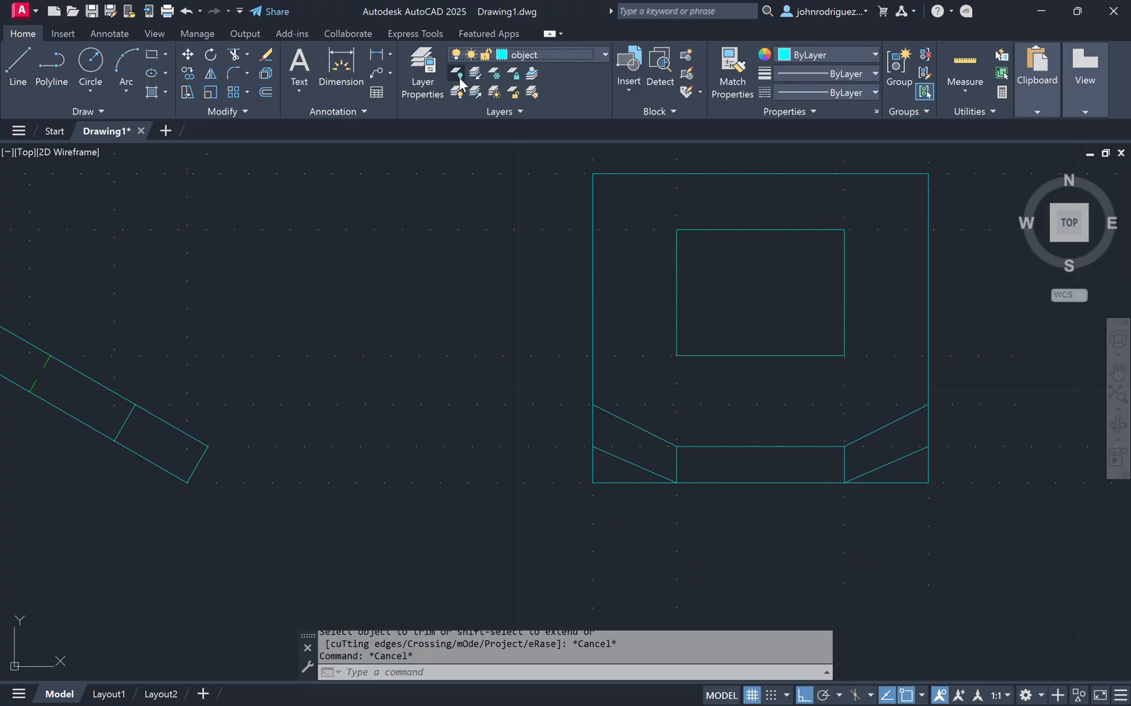
click(457, 73)
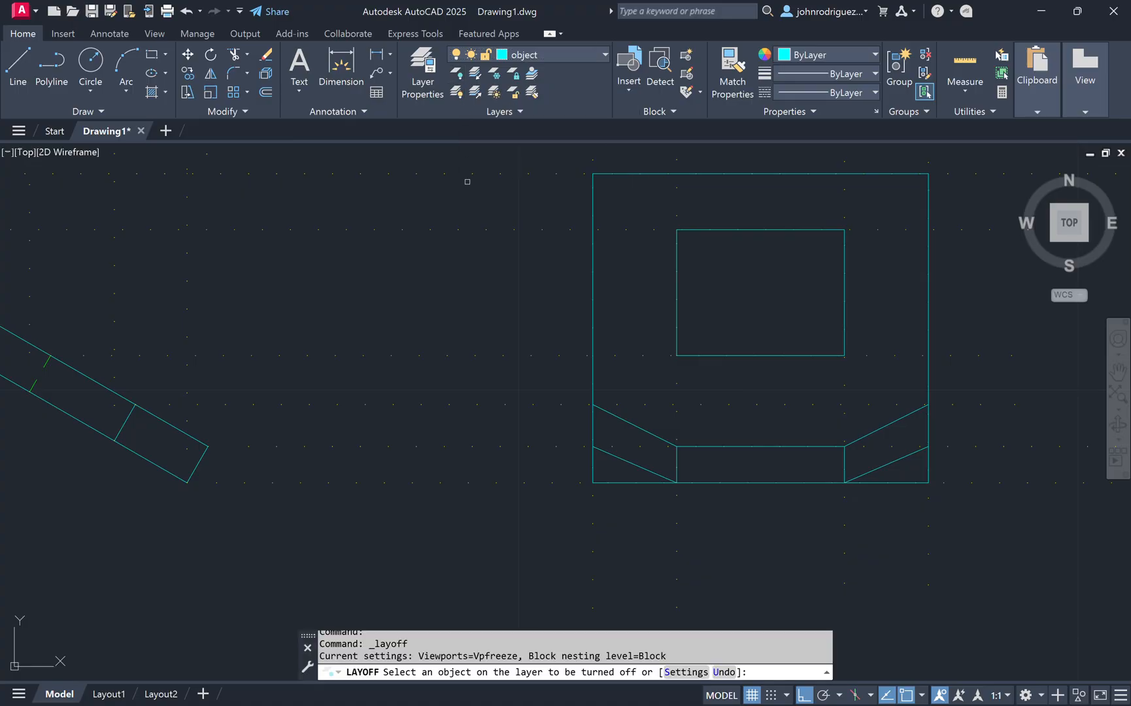
click(502, 357)
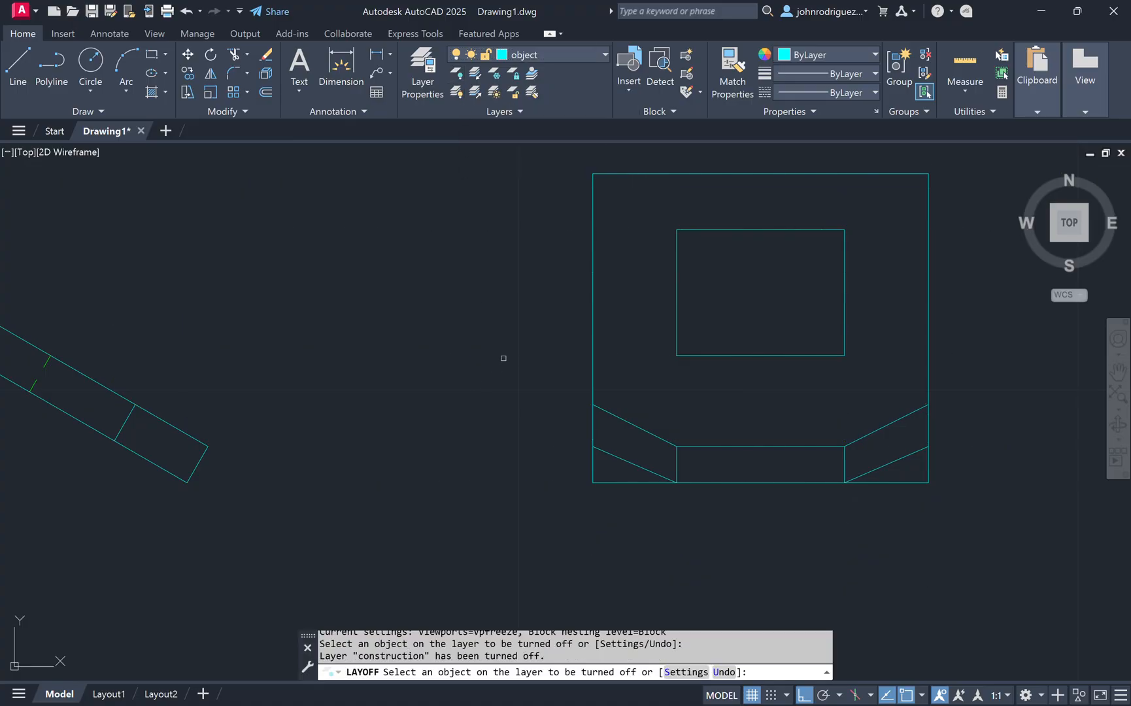
key(Escape)
Step: Trim the outer rectangle's lower corners below the sloped lines in the tab view
text(tr)
key(Return)
mouse_move(940, 466)
mouse_down()
mouse_move(917, 472)
mouse_move(904, 495)
mouse_up()
drag(639, 495, 570, 480)
key(Return)
scroll(735, 375, down, 2)
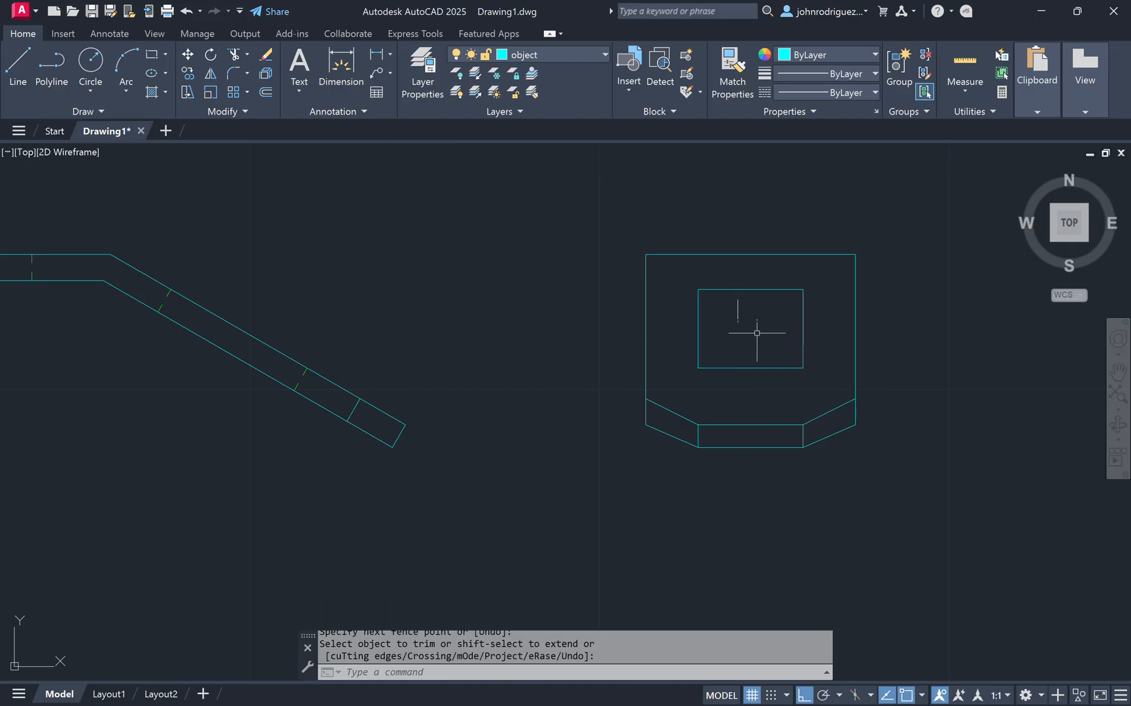
key(Escape)
key(Escape)
Step: Turn the construction layer back on
click(548, 55)
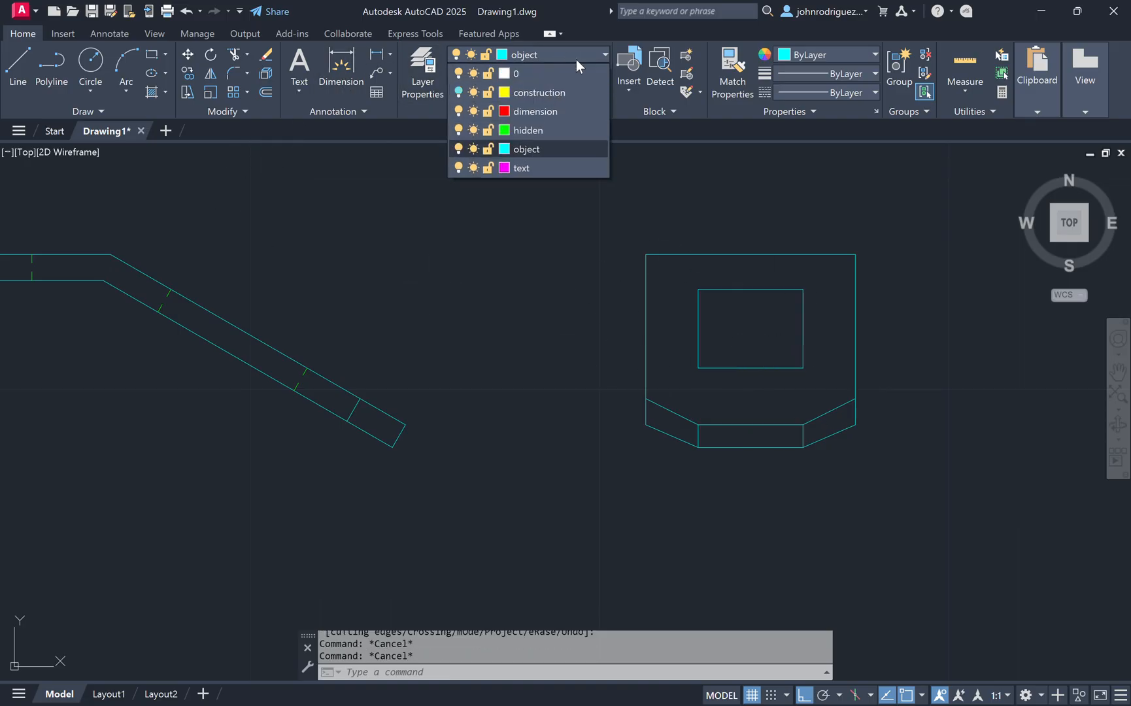
click(458, 93)
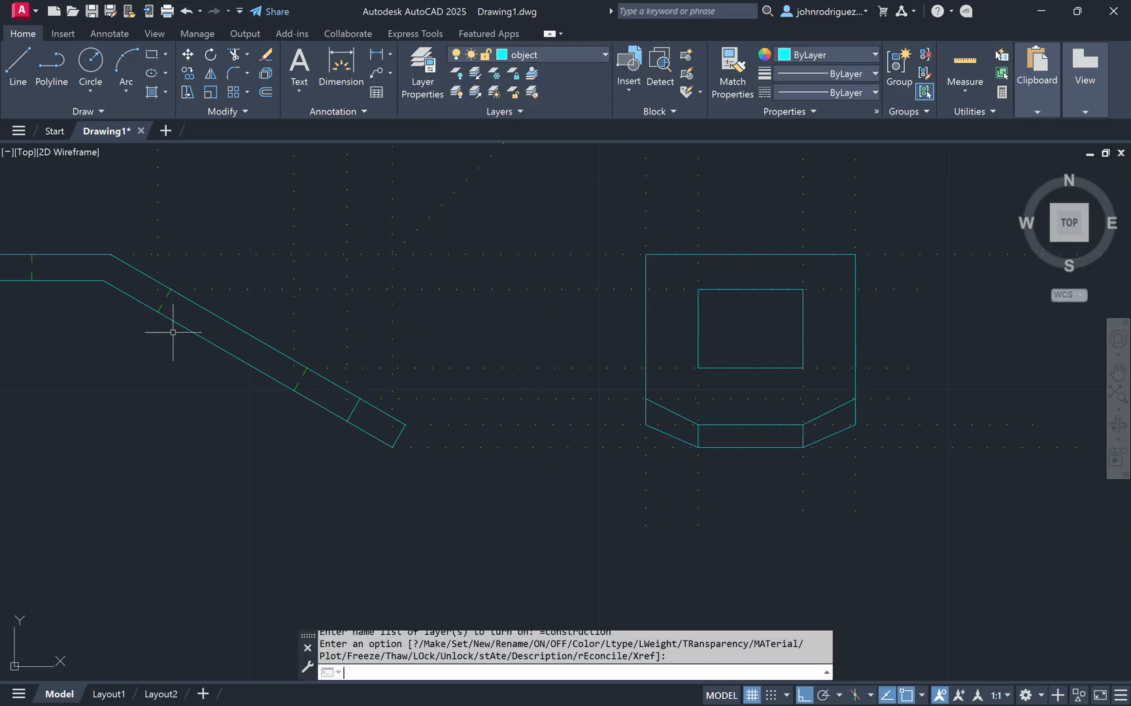
key(Return)
text(l)
key(Return)
click(158, 312)
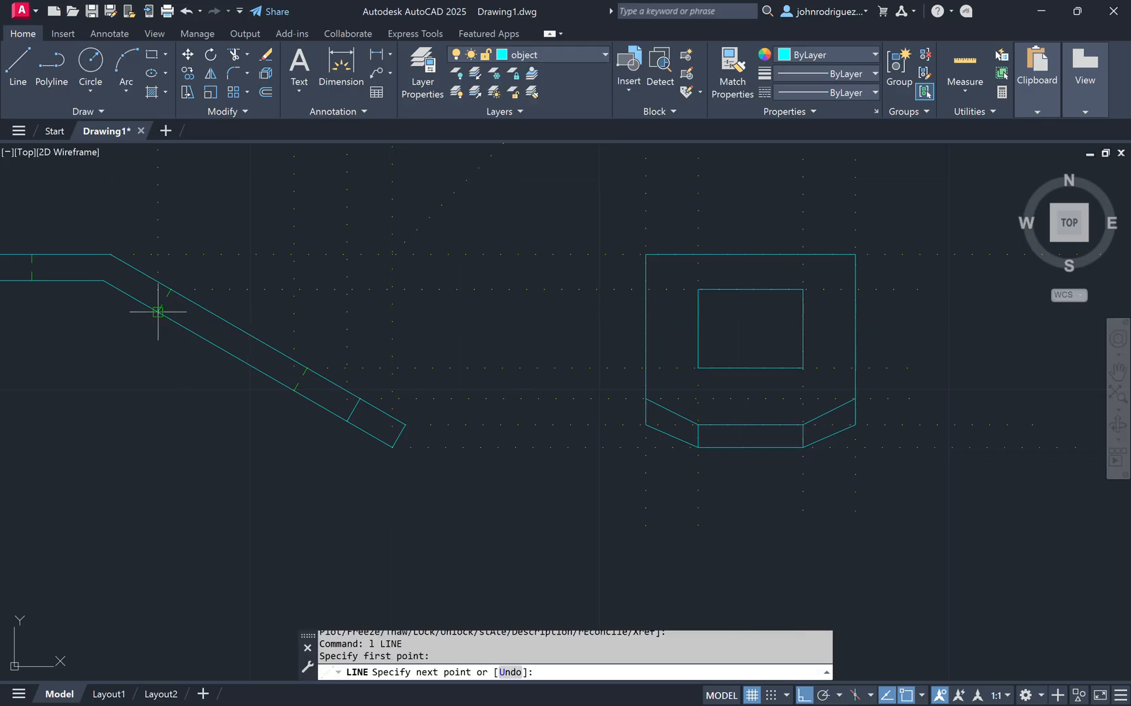
key(Escape)
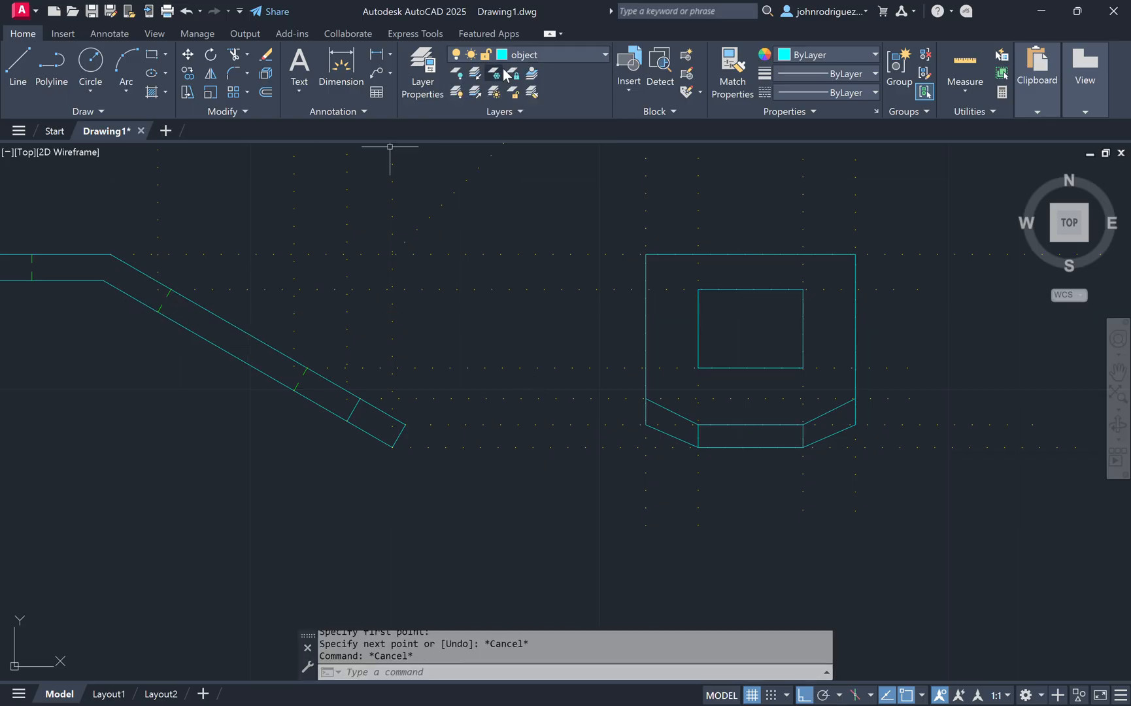
click(601, 59)
click(559, 84)
text(l)
key(Return)
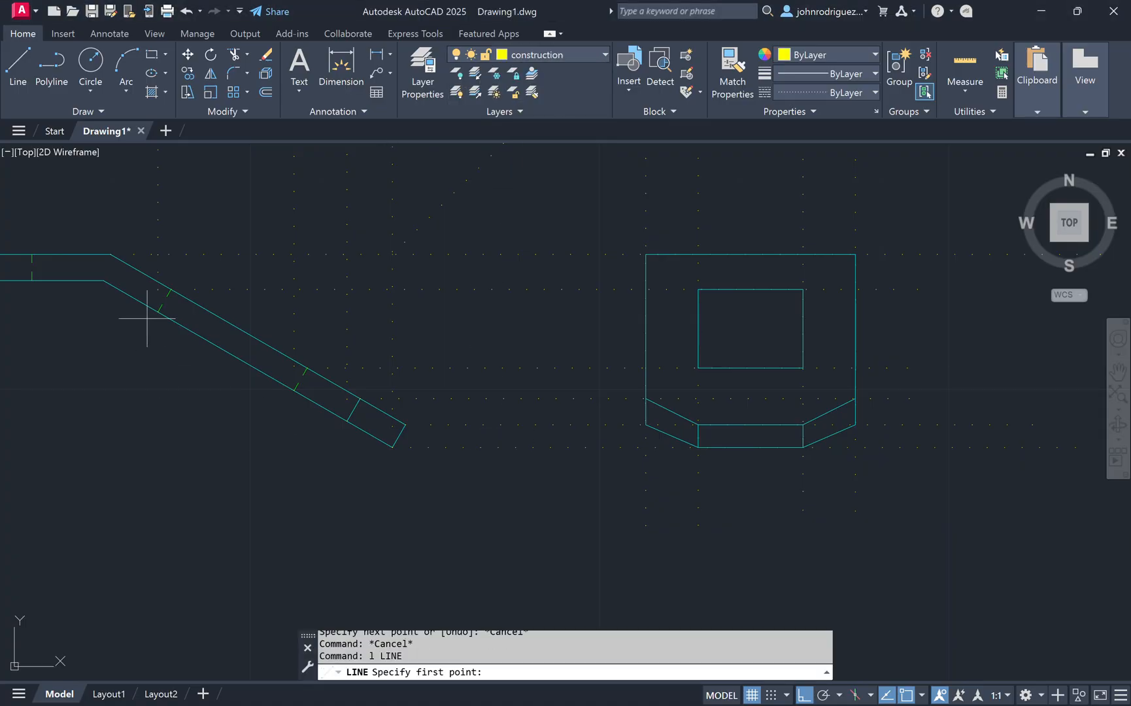
click(158, 312)
key(Escape)
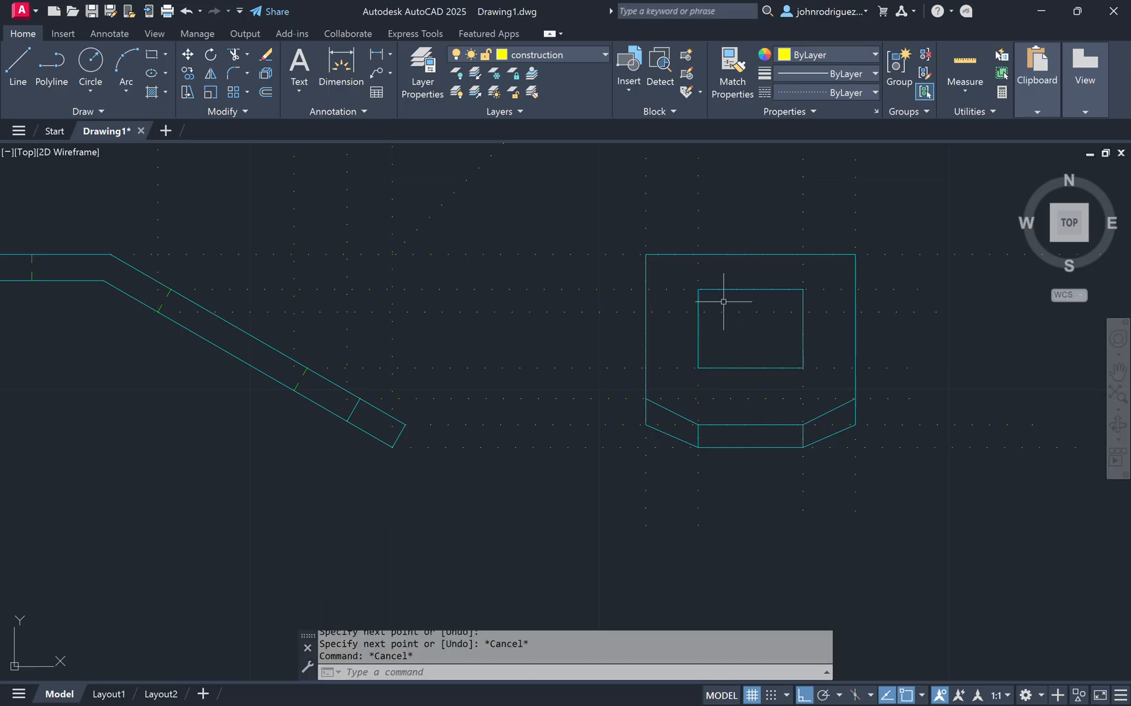
key(Escape)
click(580, 58)
click(550, 144)
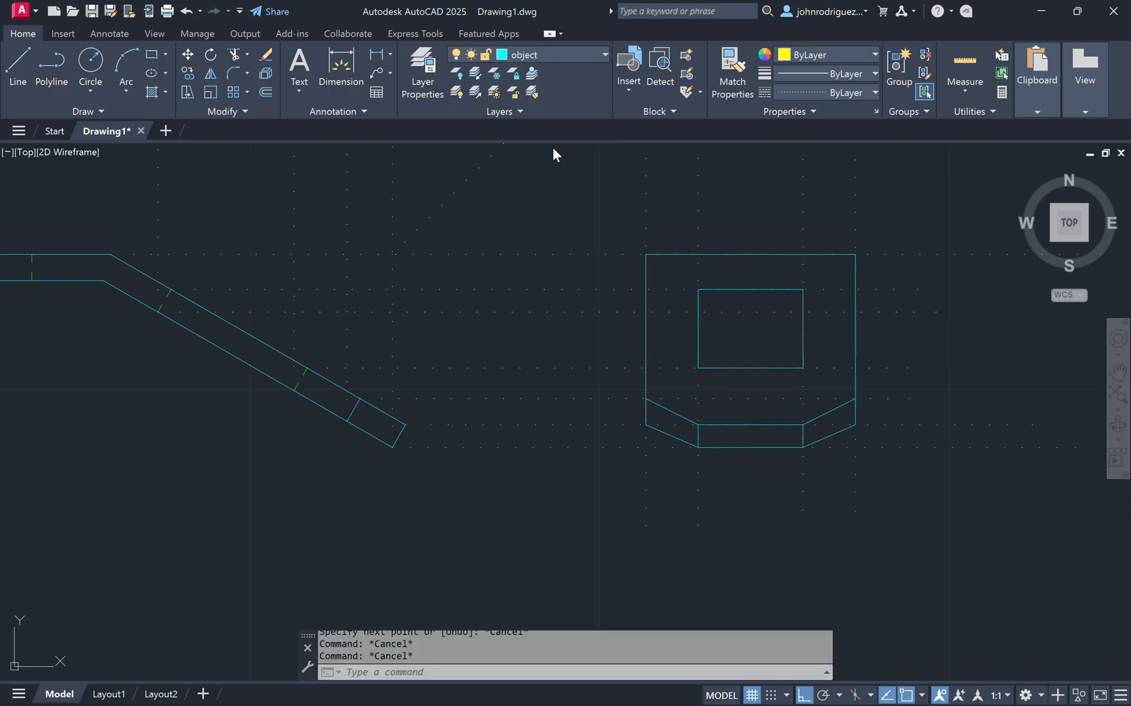
Step: Draw a horizontal object line across the inner rectangle along the upper projection line
text(l)
key(Return)
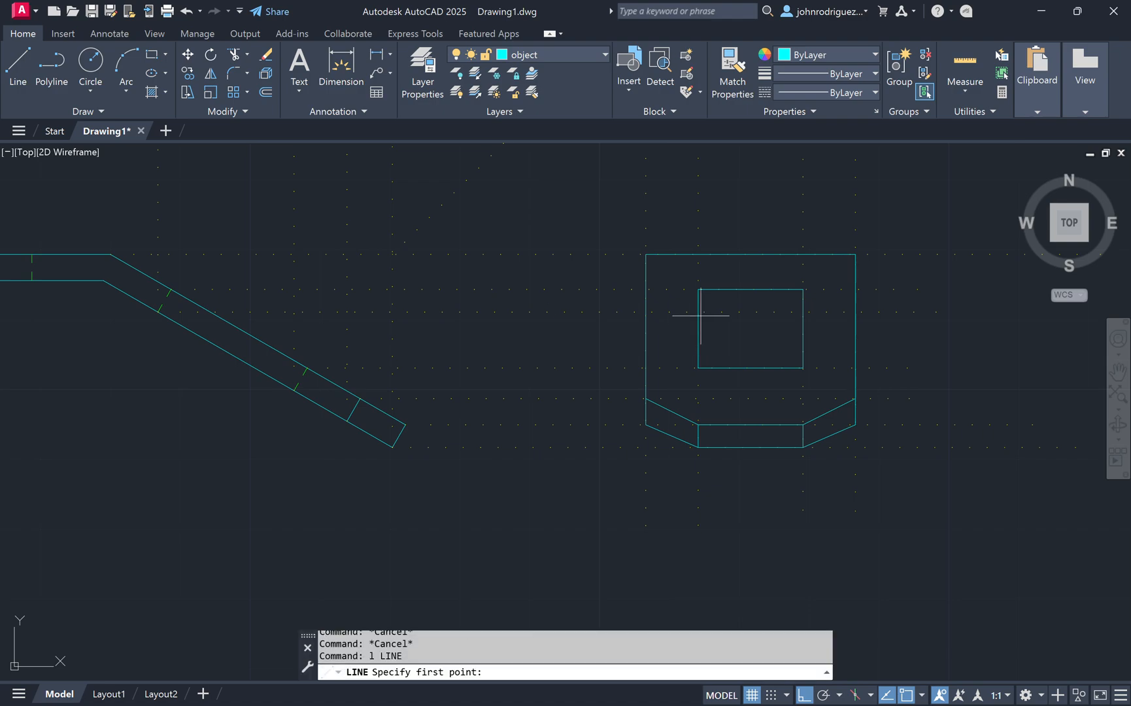
click(698, 312)
click(803, 312)
key(Escape)
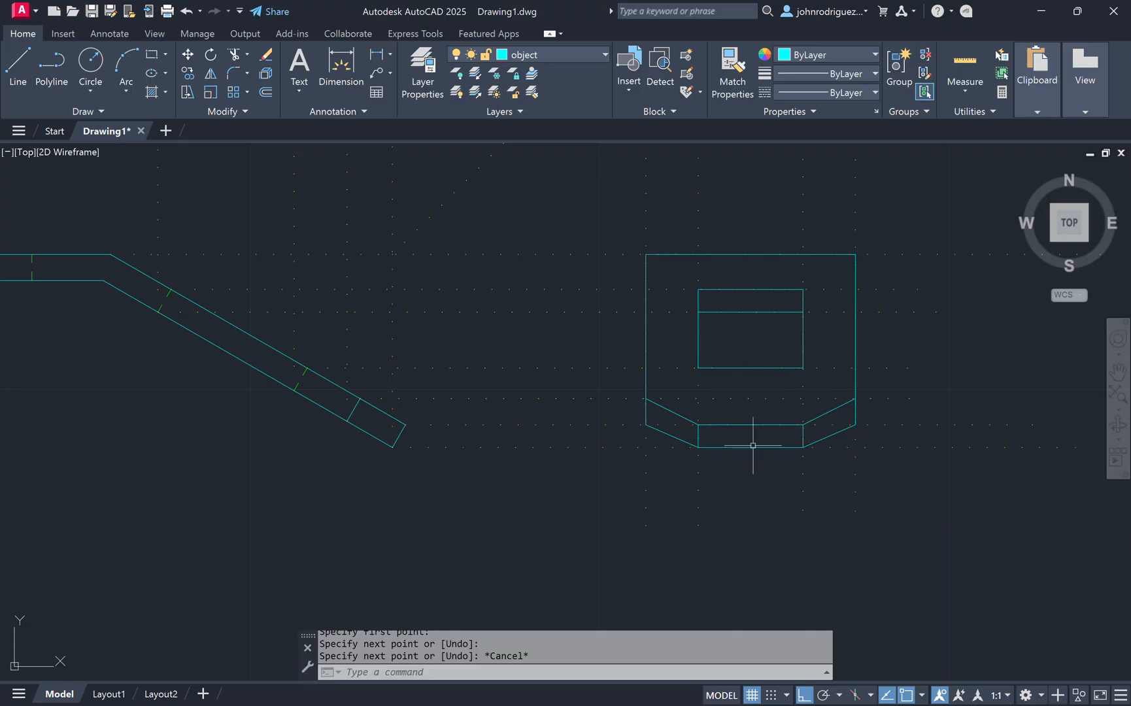
scroll(335, 373, up, 2)
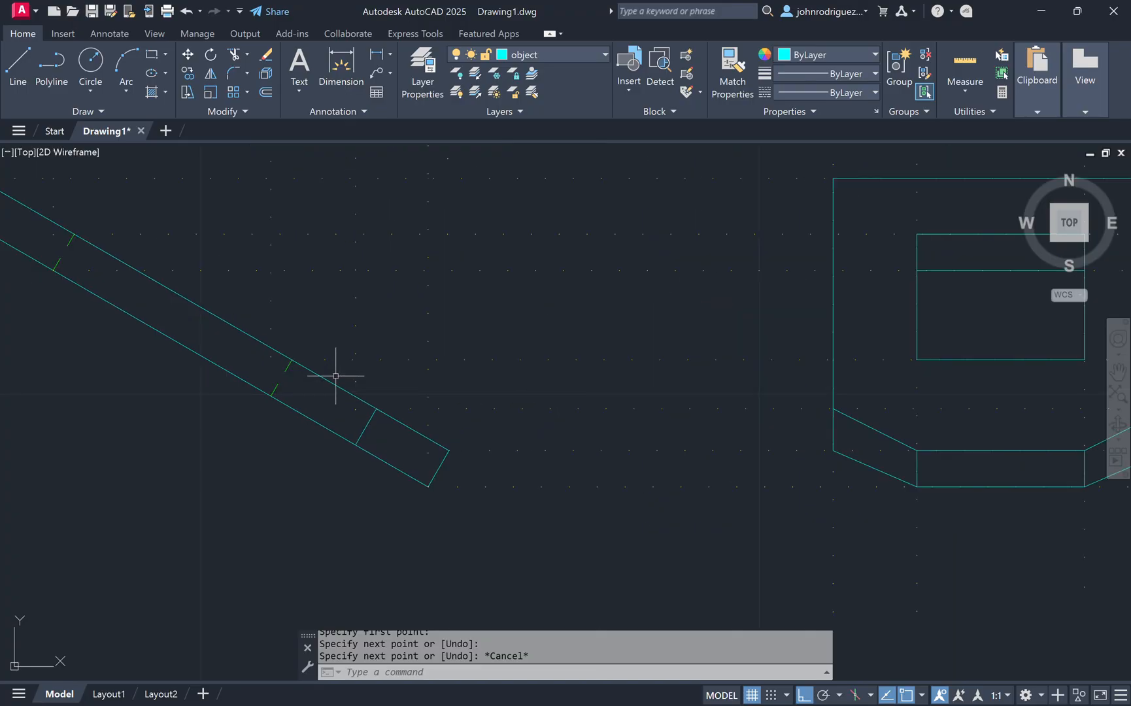
click(560, 58)
click(545, 95)
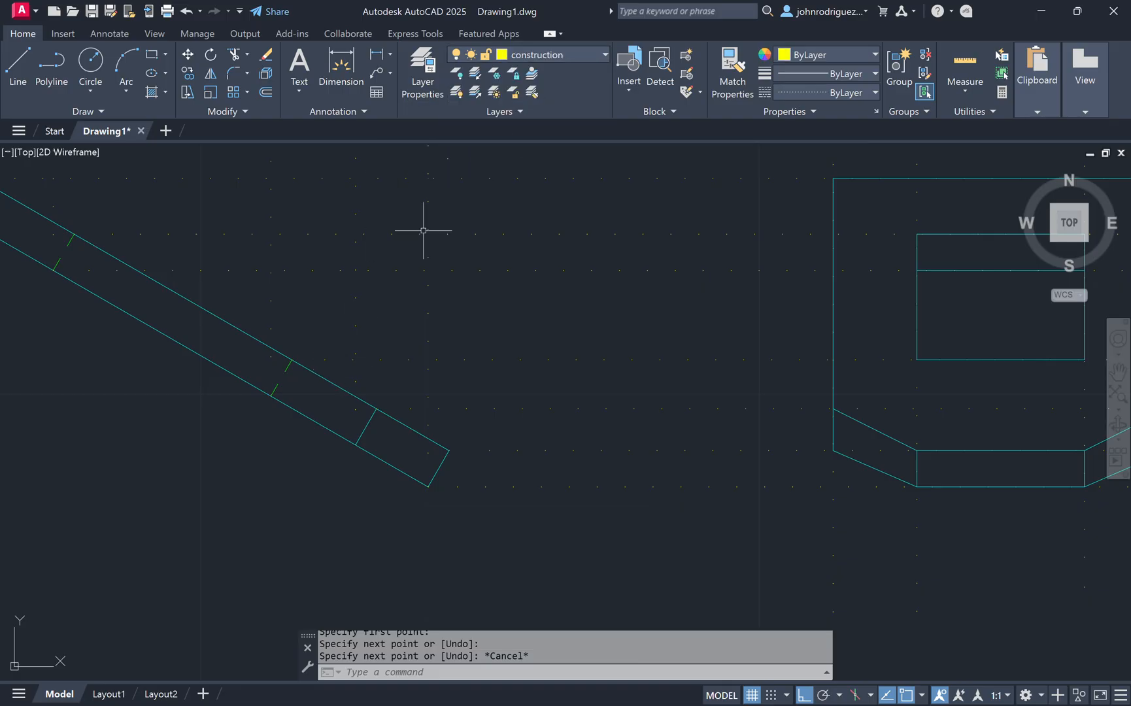
text(l)
key(Return)
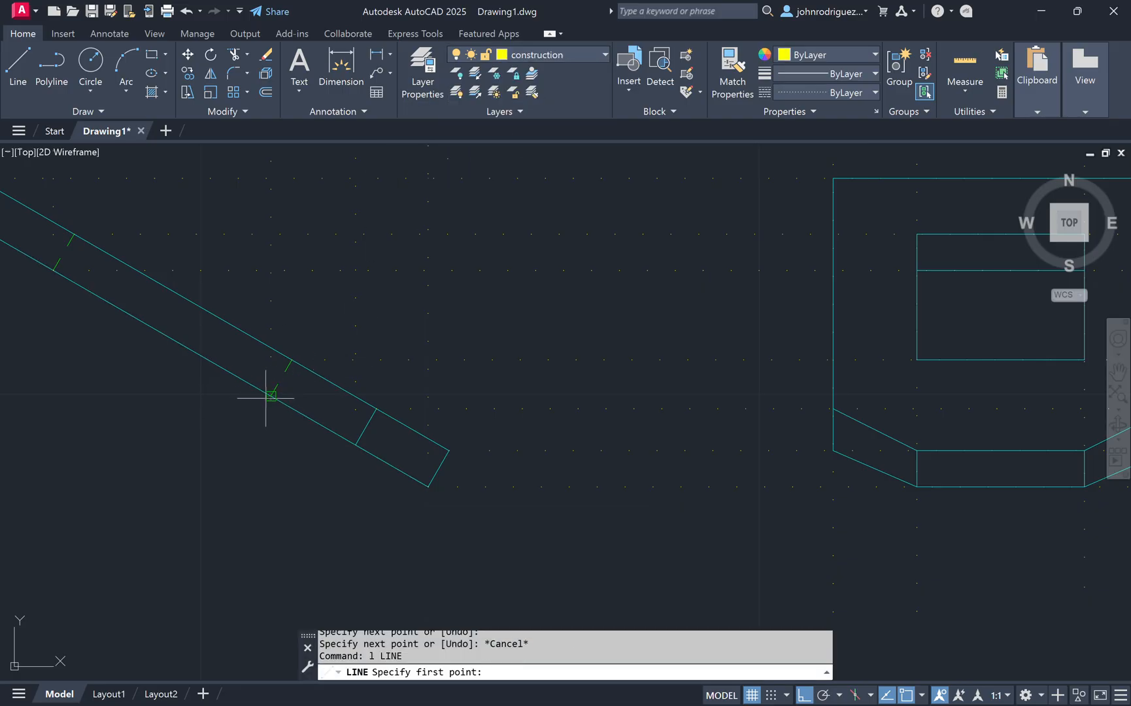
click(270, 396)
middle_drag(669, 380, 462, 368)
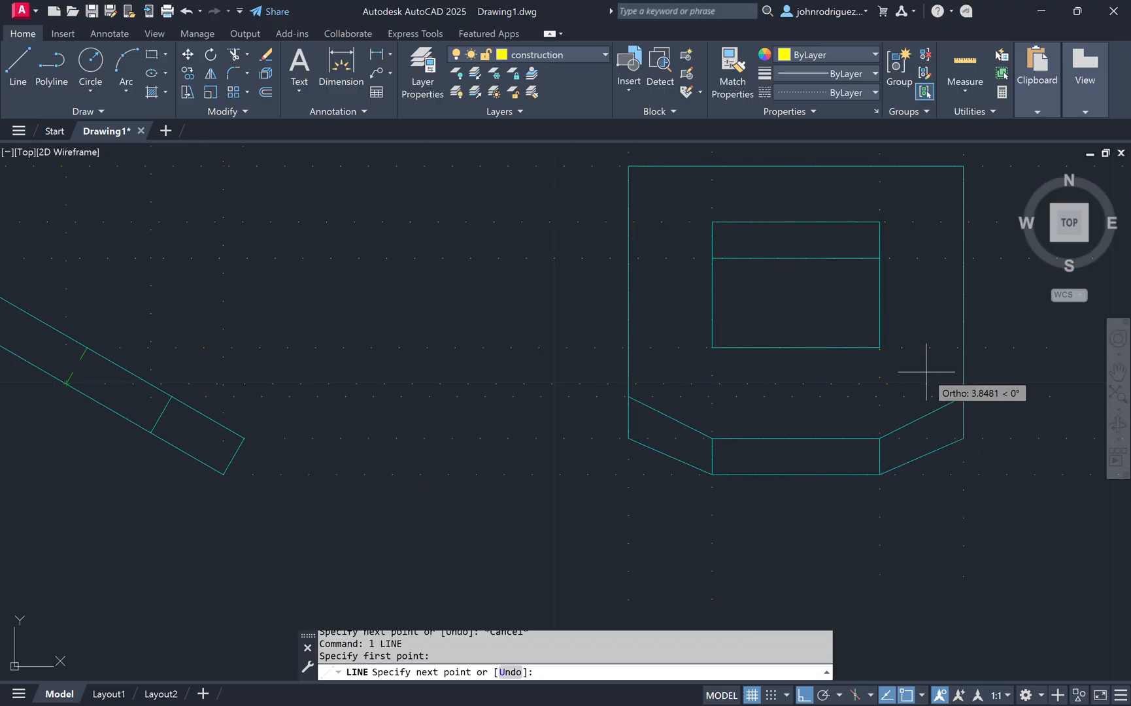
key(Escape)
key(Escape)
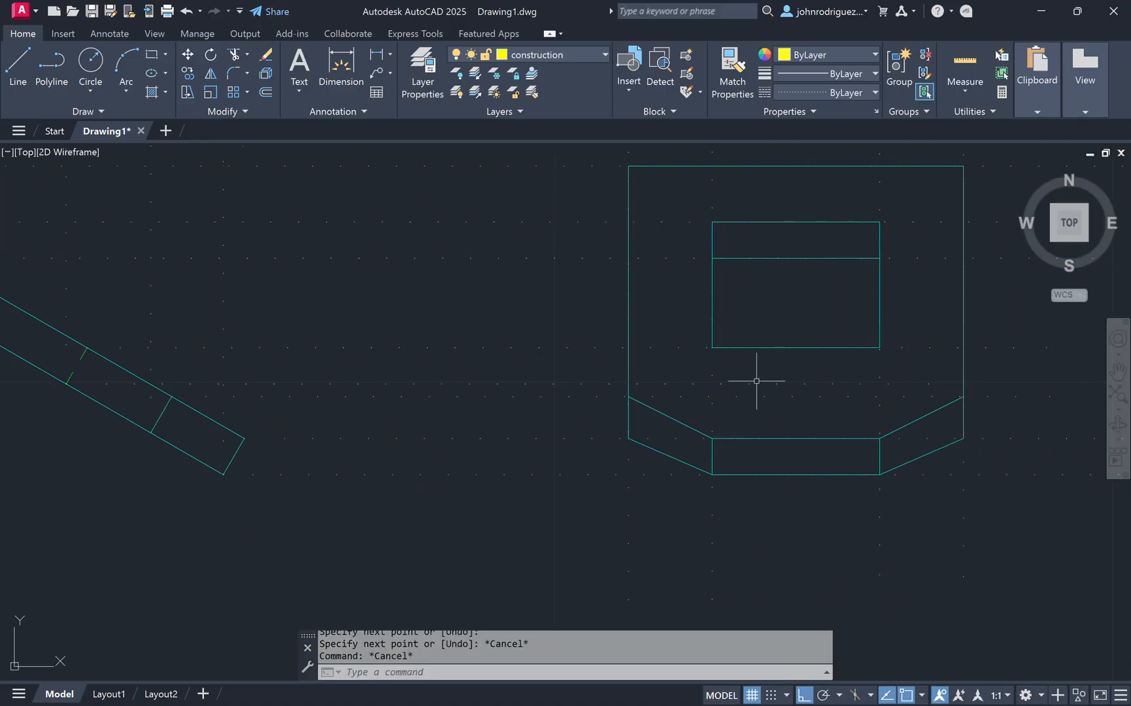
Step: Make the hidden layer current and draw hidden lines down the inner rectangle's left side and across below it
click(601, 55)
click(547, 135)
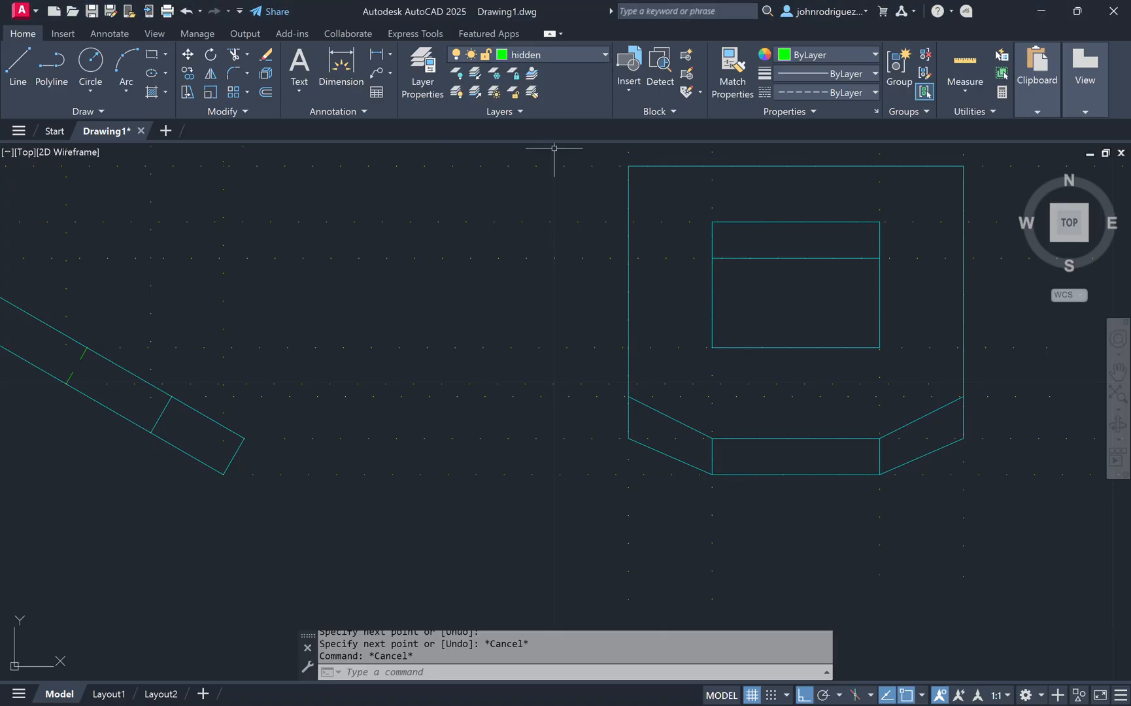
text(l)
key(Return)
click(712, 347)
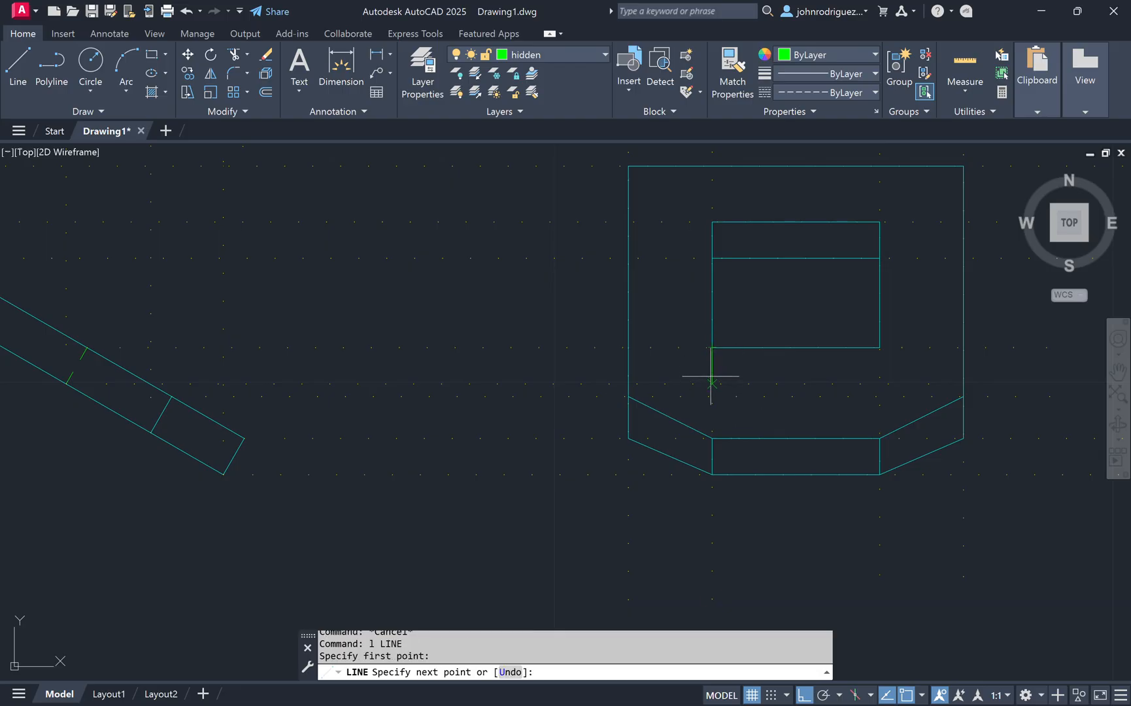
click(712, 384)
click(881, 385)
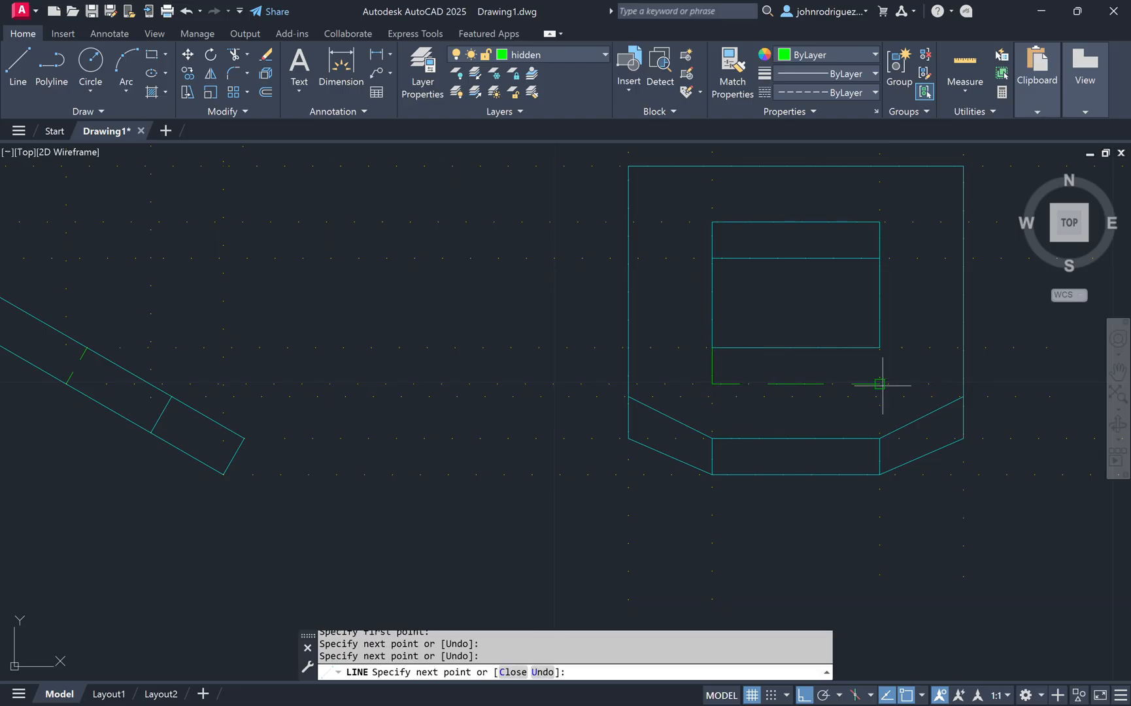
key(Escape)
key(Escape)
key(Escape)
key(Escape)
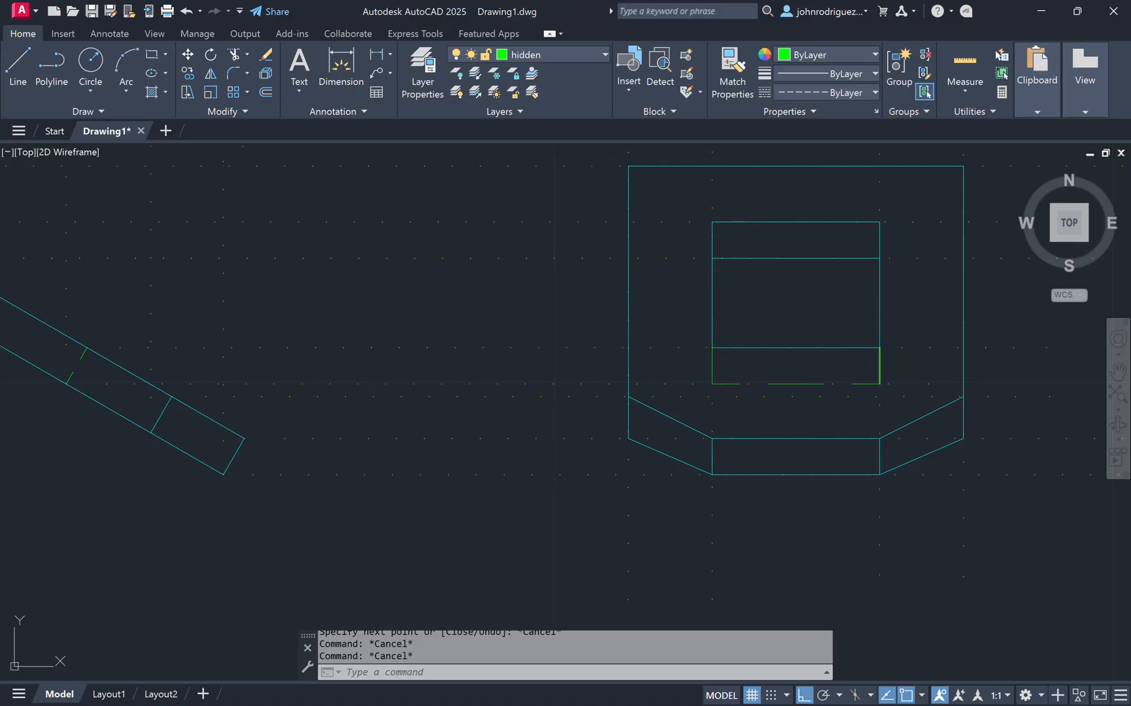
Step: Use Match Properties to copy a hidden line's properties onto the lower edge segments of the tab view's inner rectangle
scroll(361, 366, down, 2)
text(ma)
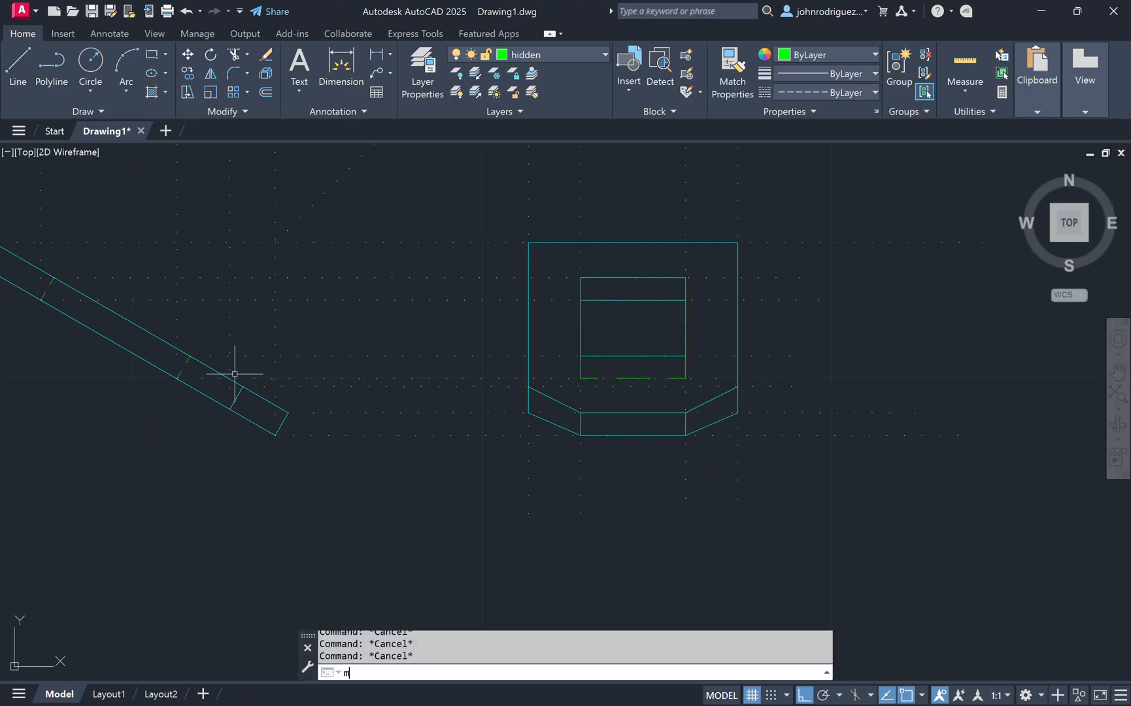
key(Return)
scroll(198, 372, up, 2)
click(182, 354)
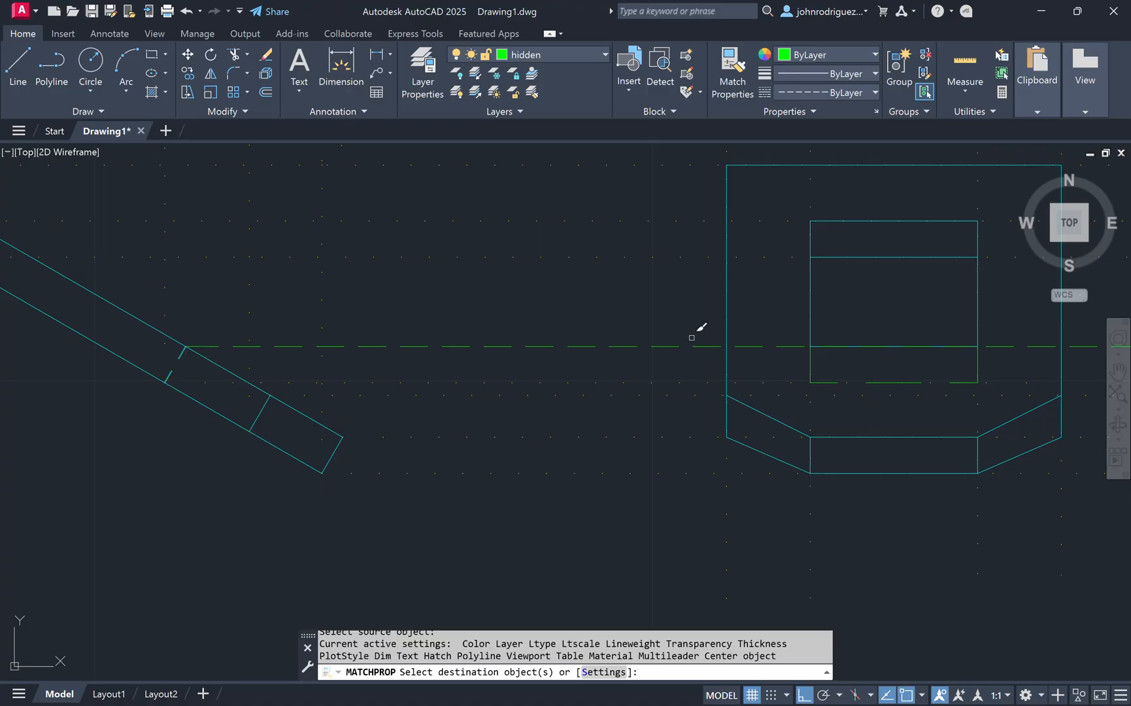
click(811, 368)
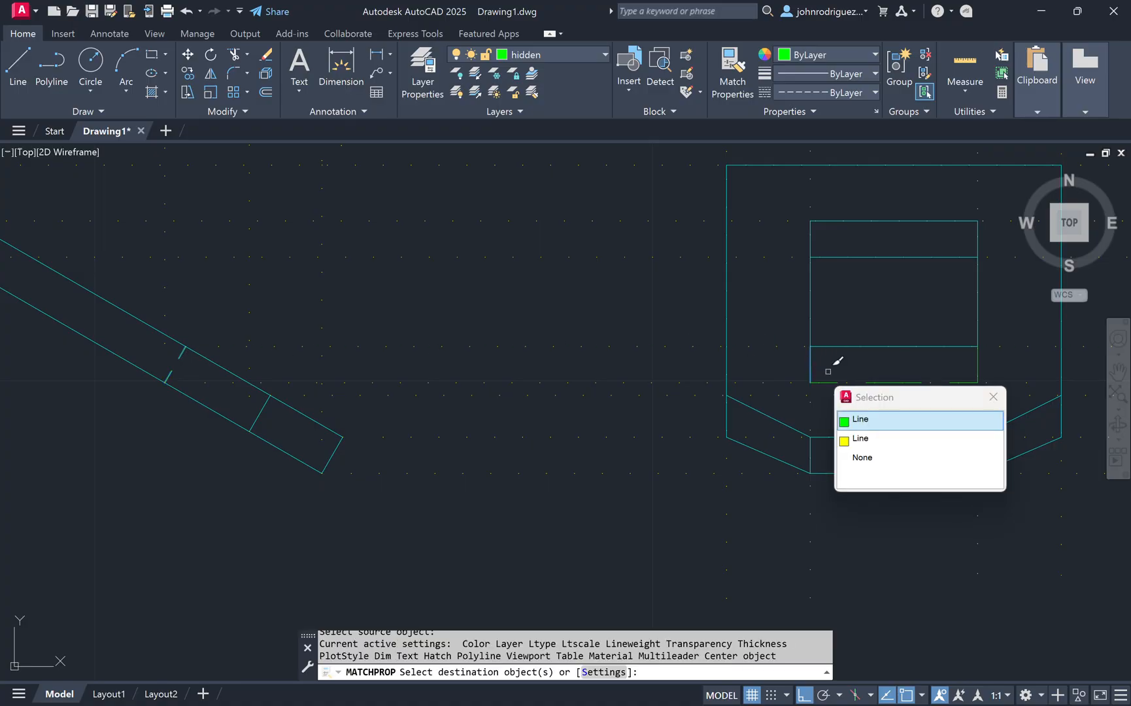
click(877, 421)
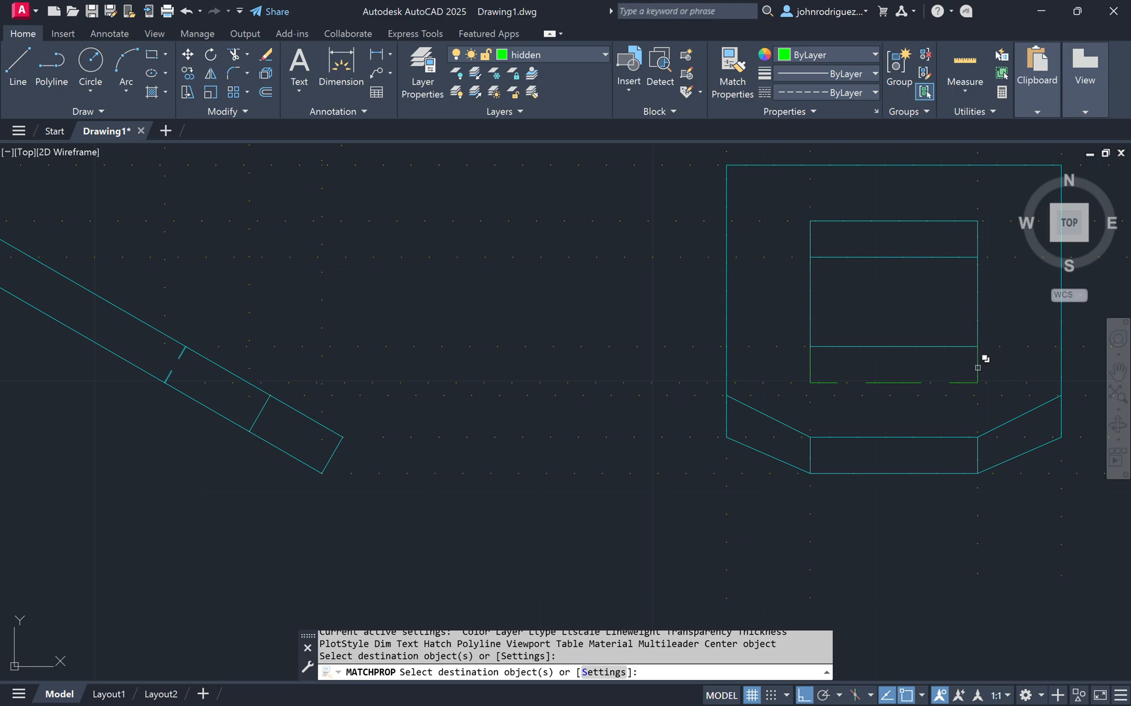
click(979, 381)
click(978, 422)
key(Escape)
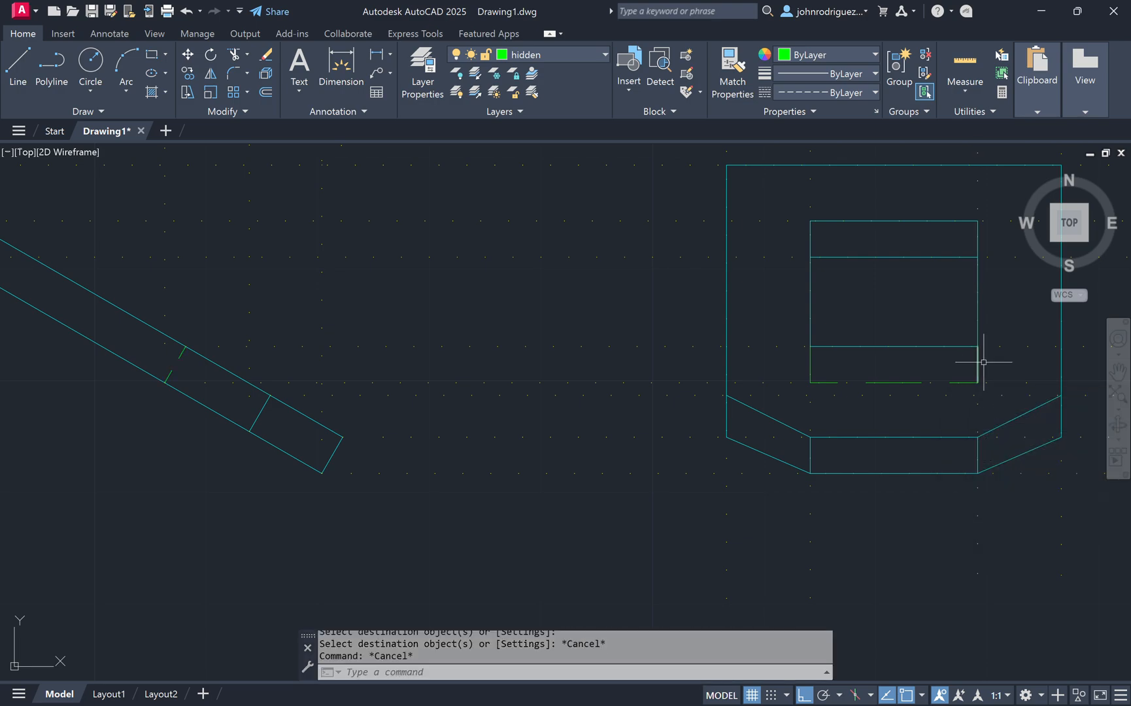
Step: Use Match Properties to copy the hidden line's properties onto the short vertical sides below the tab view's inner rectangle
scroll(480, 232, down, 4)
middle_drag(480, 233, 493, 412)
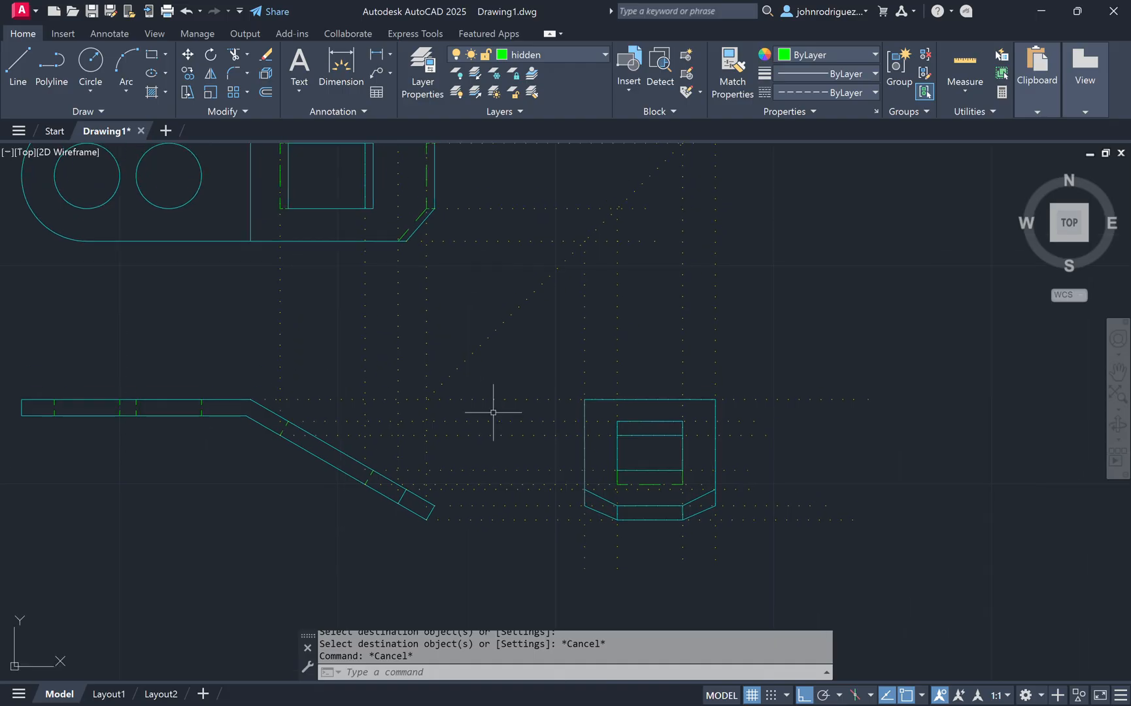
key(Return)
scroll(273, 194, up, 4)
scroll(318, 230, up, 4)
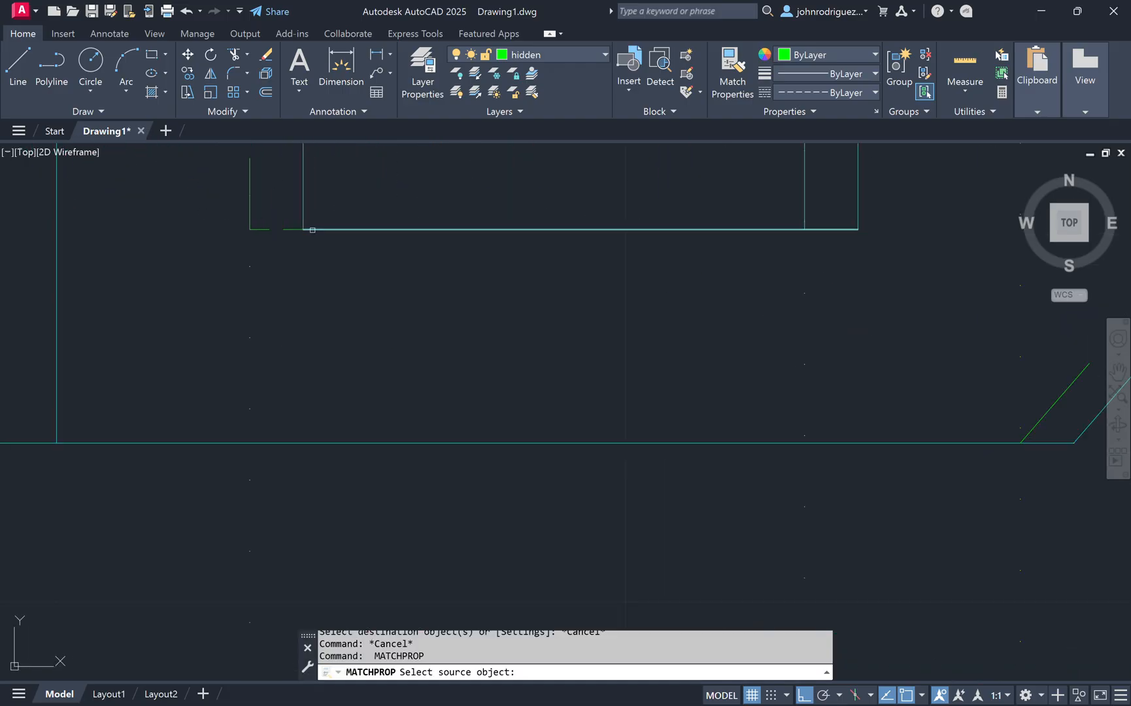
click(289, 229)
scroll(468, 369, down, 6)
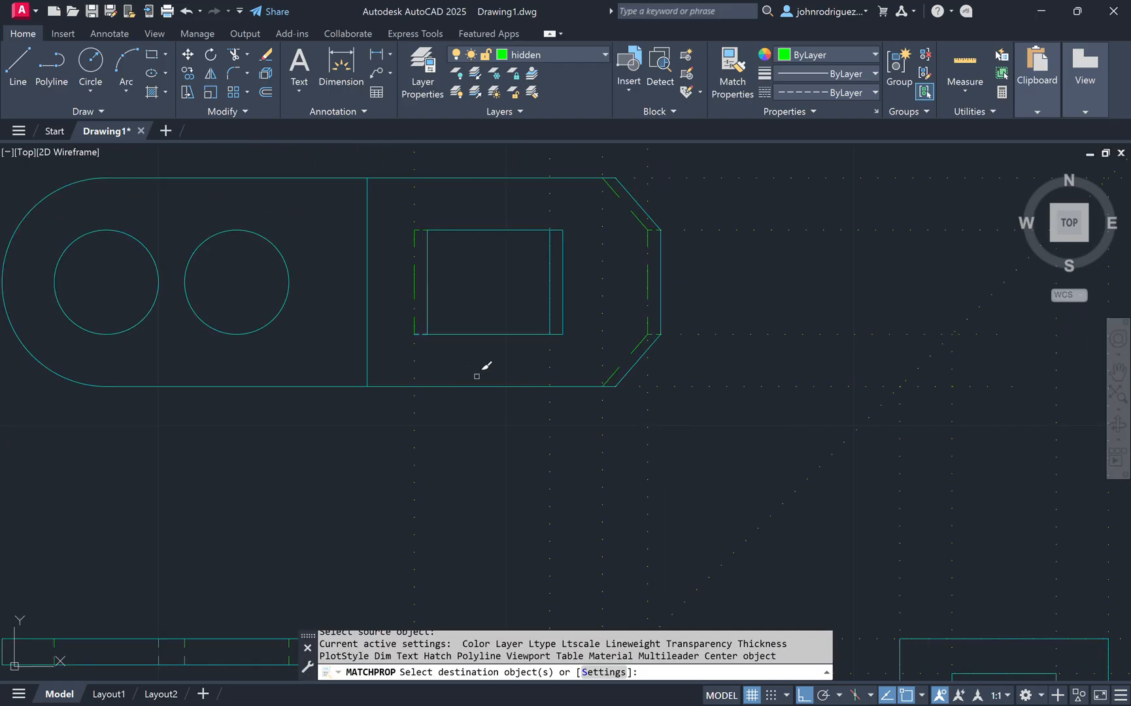
middle_drag(685, 471, 457, 243)
middle_drag(774, 470, 664, 401)
scroll(655, 398, up, 4)
middle_drag(692, 501, 663, 371)
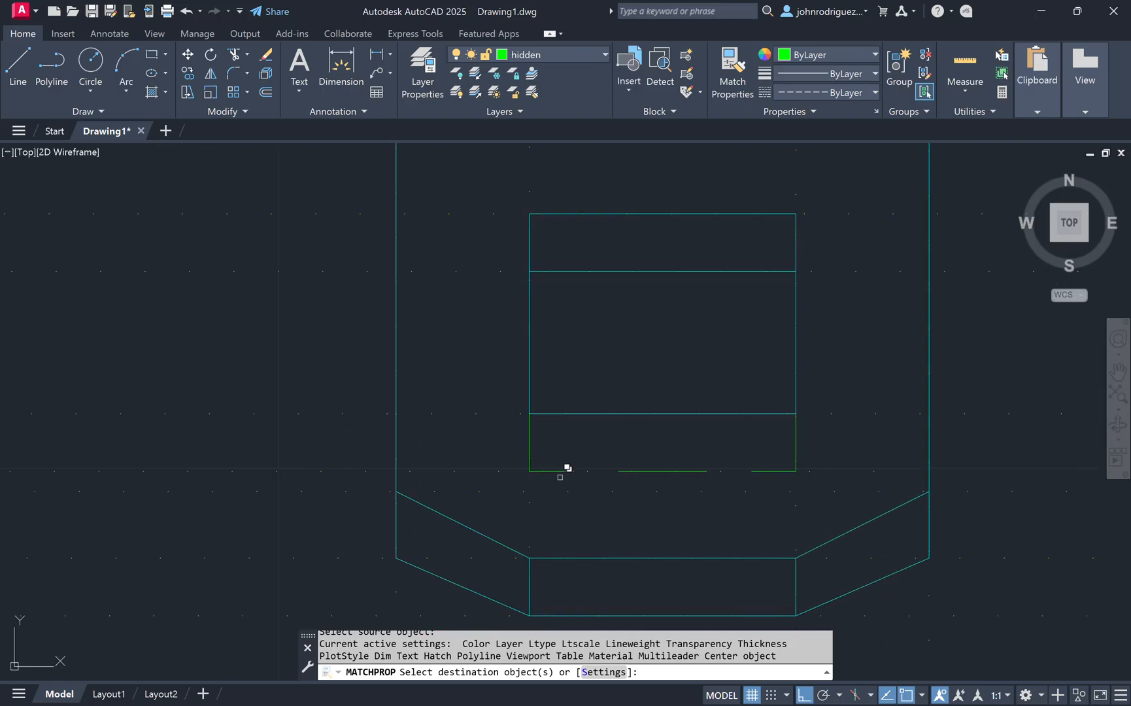
click(530, 449)
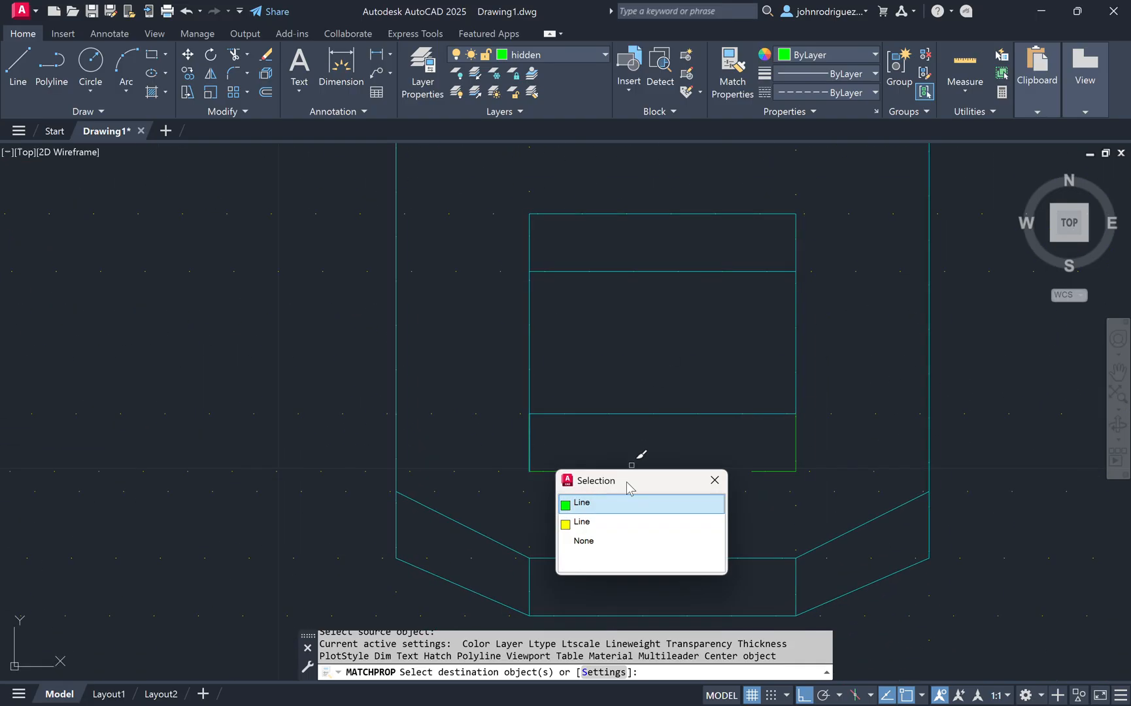
click(600, 509)
click(796, 437)
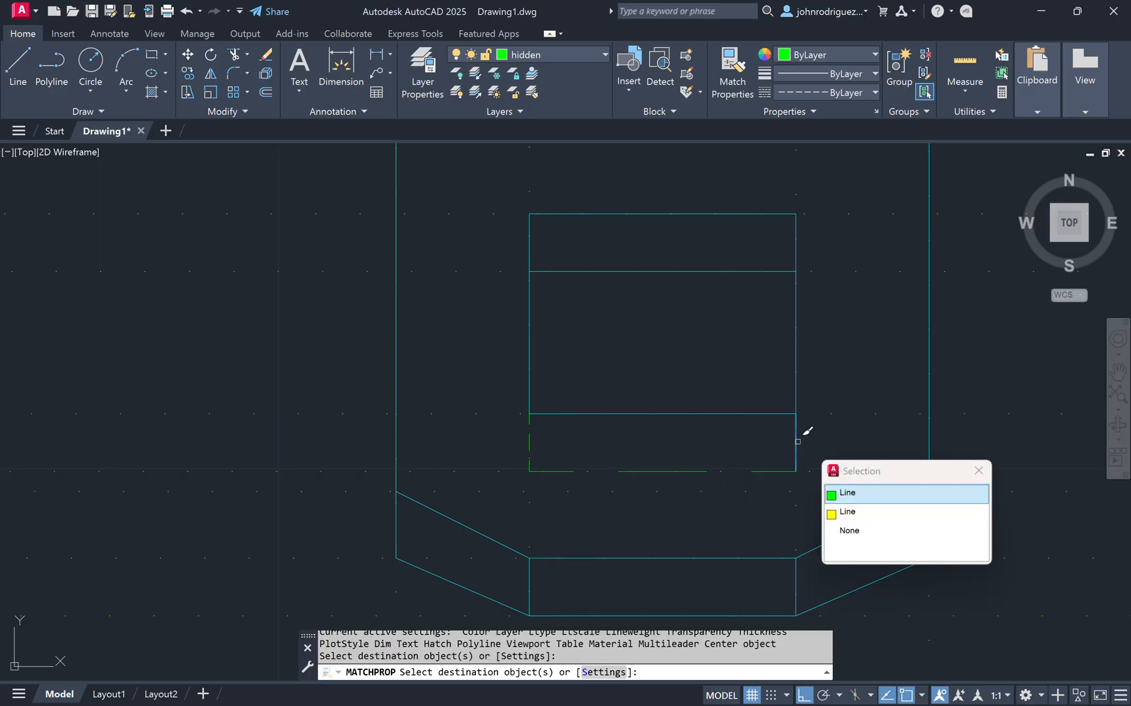
click(869, 504)
scroll(724, 445, down, 2)
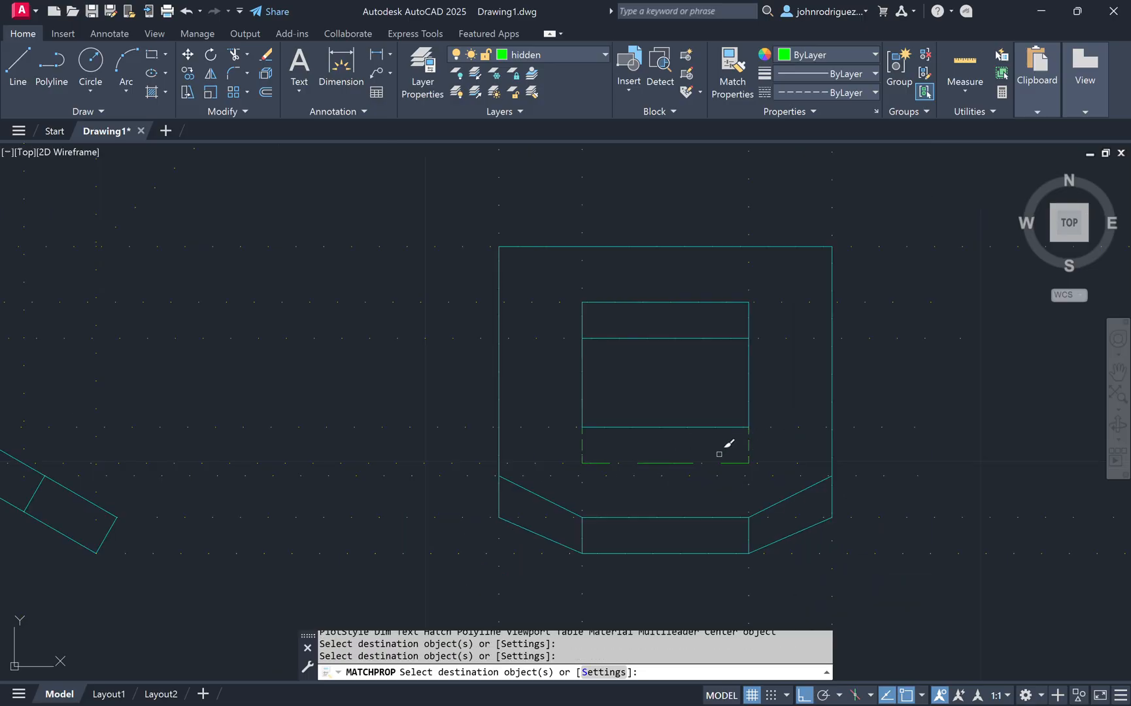
click(745, 464)
scroll(615, 379, down, 3)
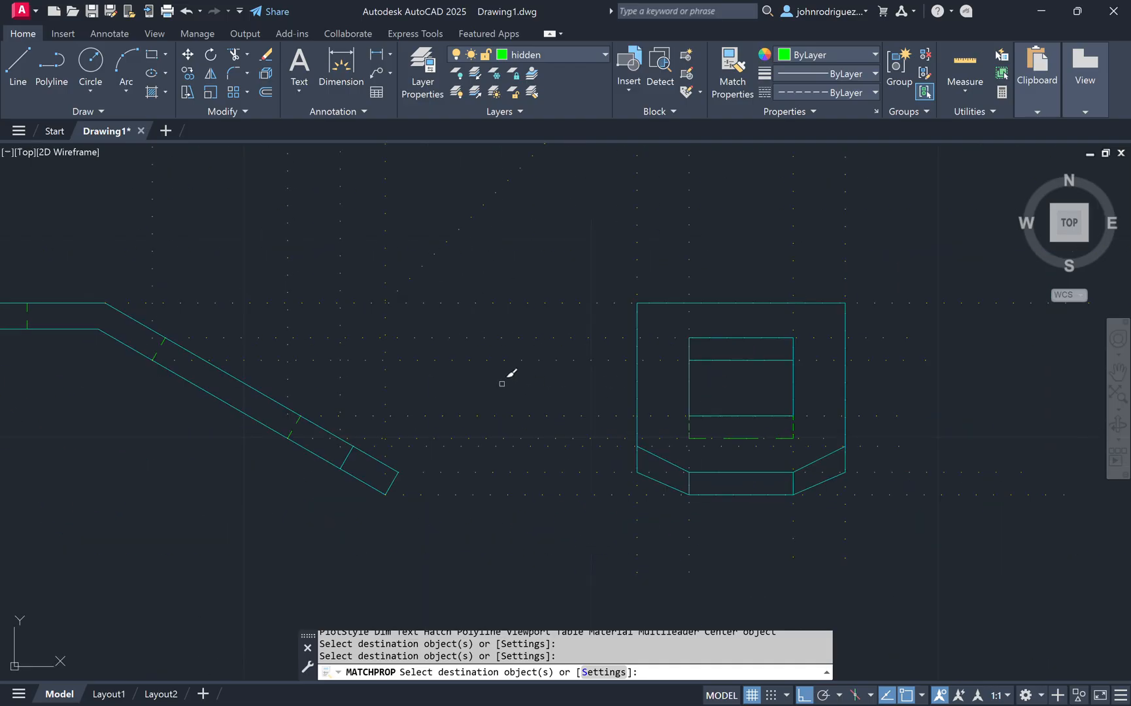
key(Escape)
middle_drag(191, 332, 194, 336)
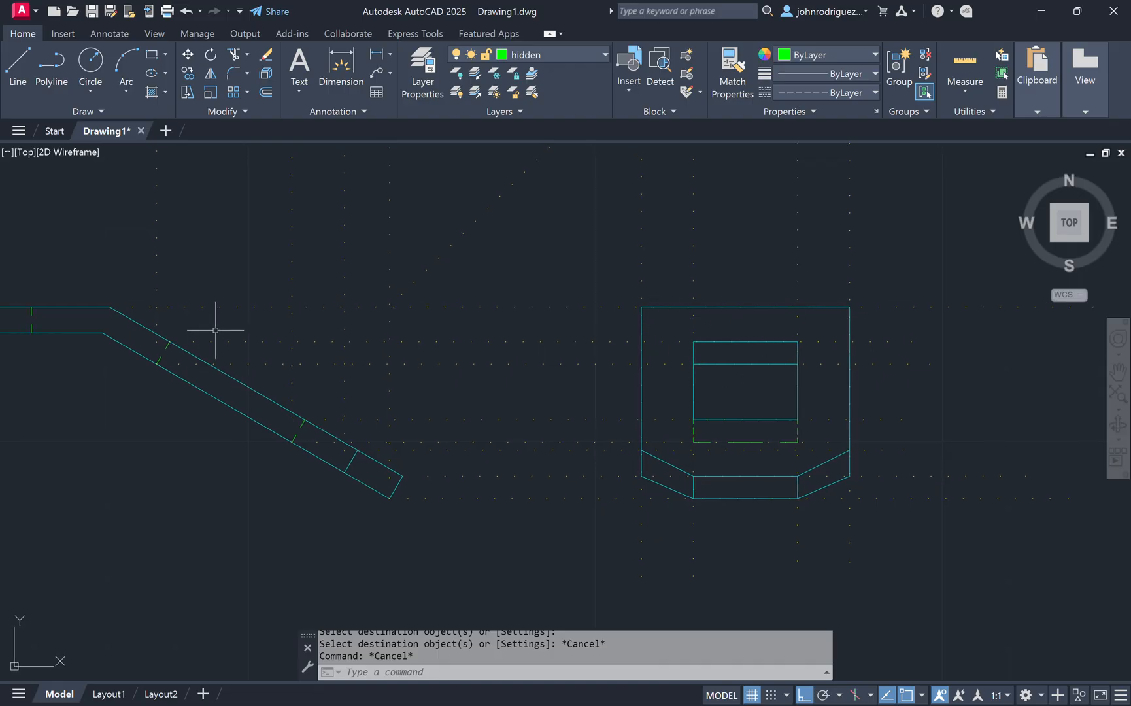
middle_drag(215, 331, 301, 336)
click(573, 56)
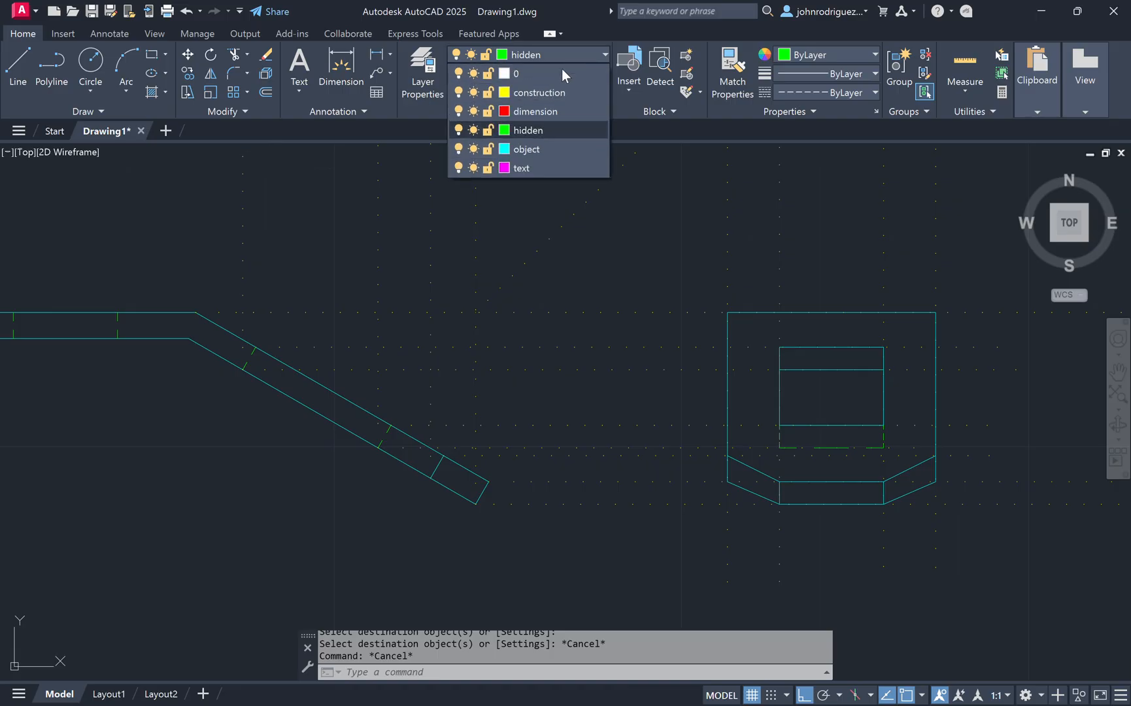
click(530, 91)
text(l)
key(Return)
click(189, 338)
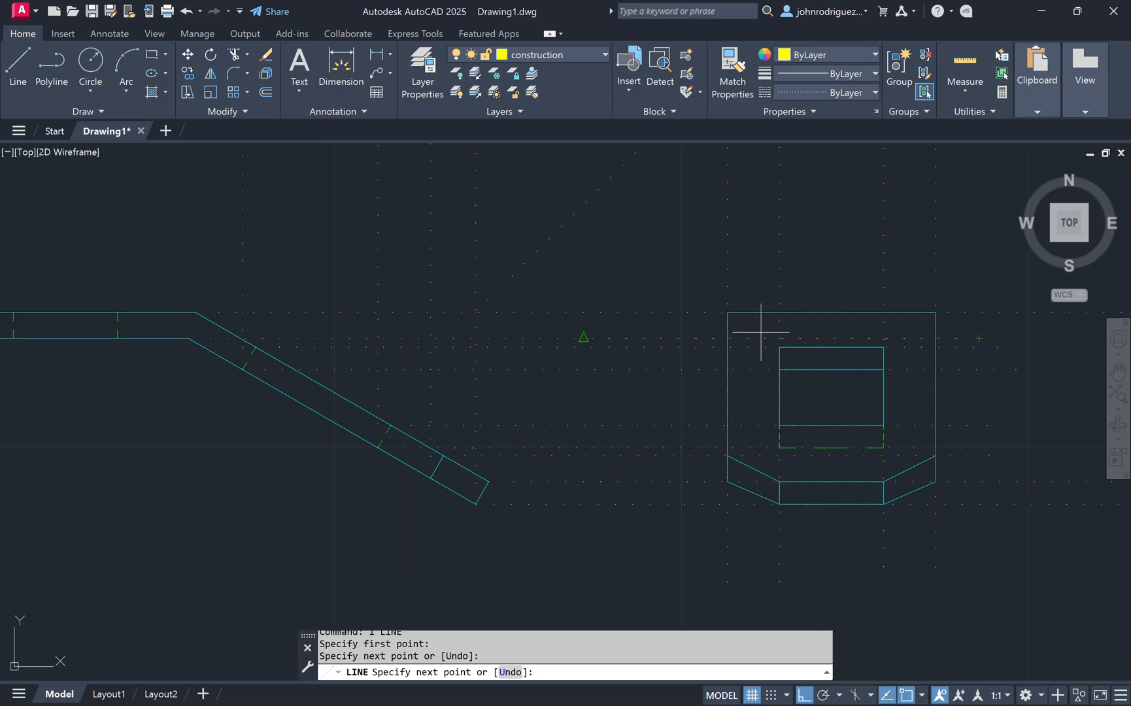
key(Escape)
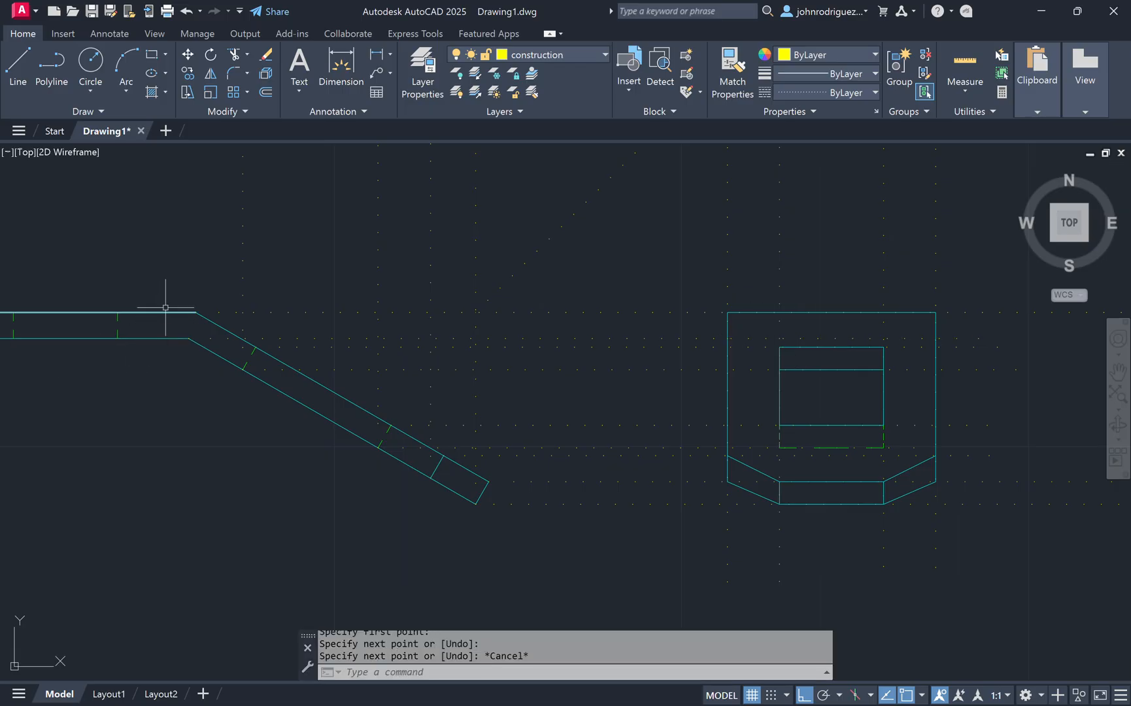
click(568, 59)
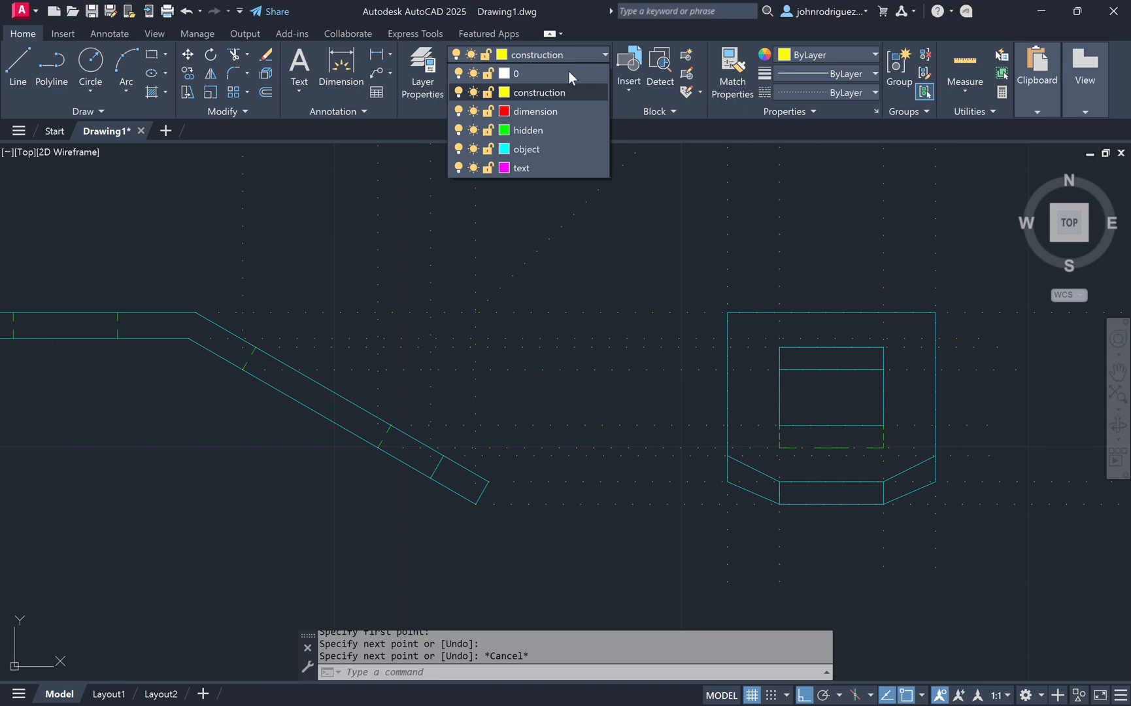
click(556, 125)
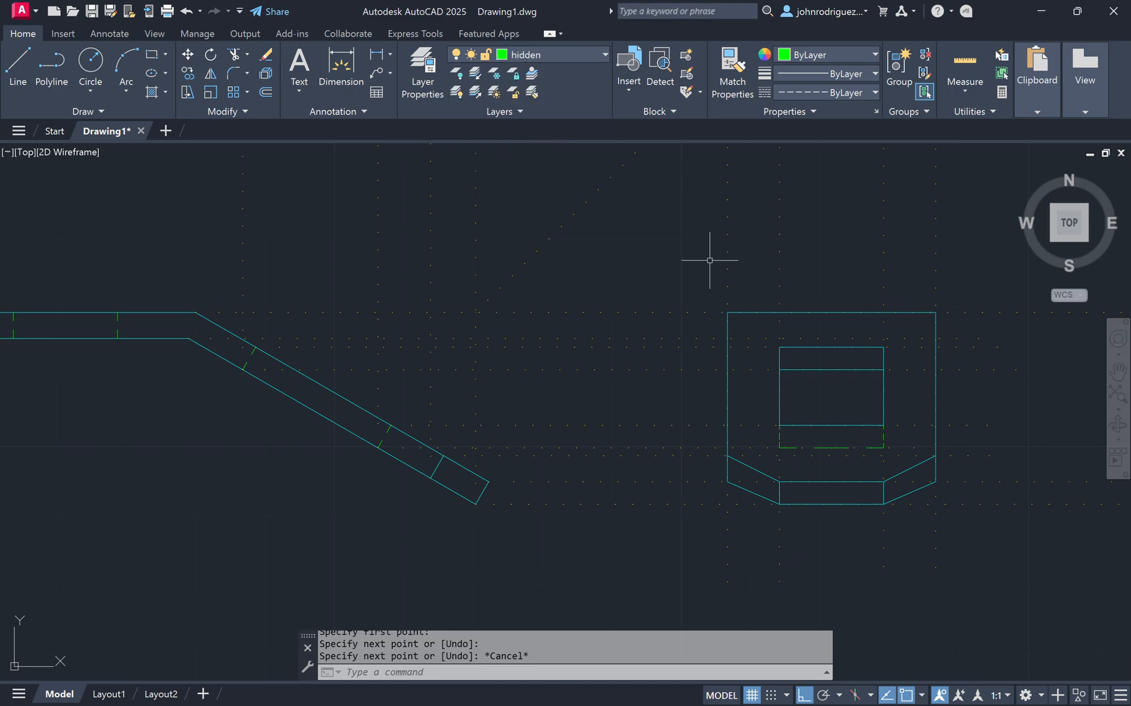
Step: Draw a hidden line across the tab view's outer rectangle along the upper projection line
text(l)
key(Return)
click(728, 338)
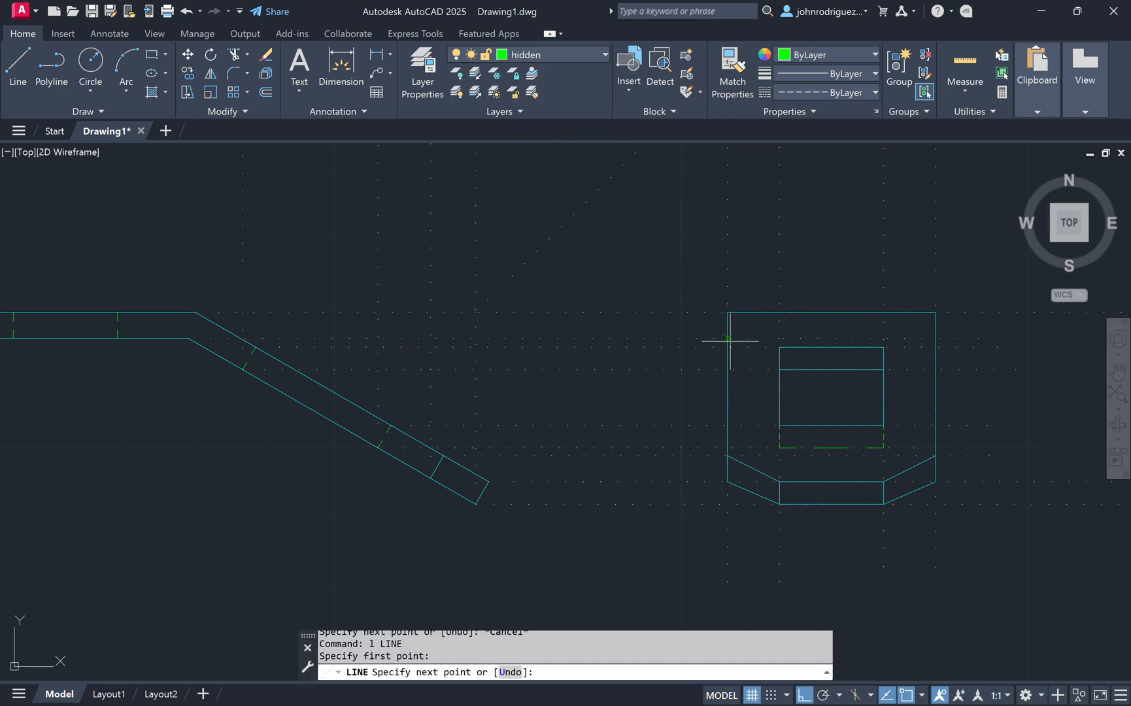
click(941, 337)
key(Escape)
key(Escape)
middle_drag(696, 202, 710, 452)
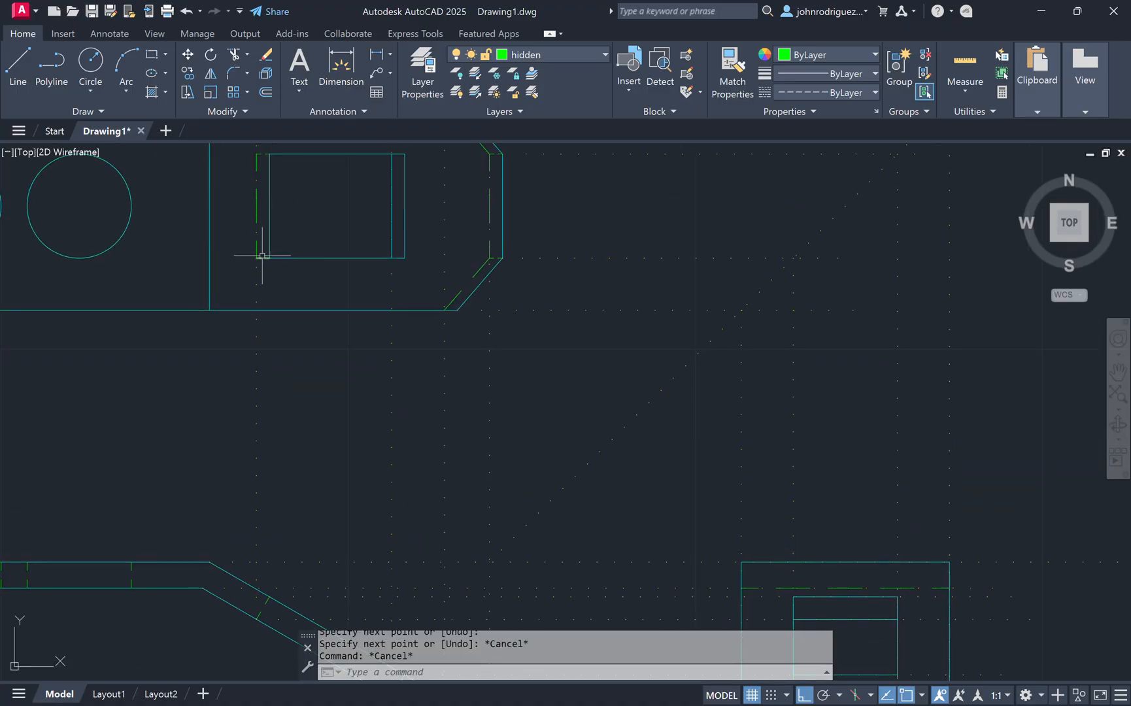
middle_drag(262, 256, 416, 323)
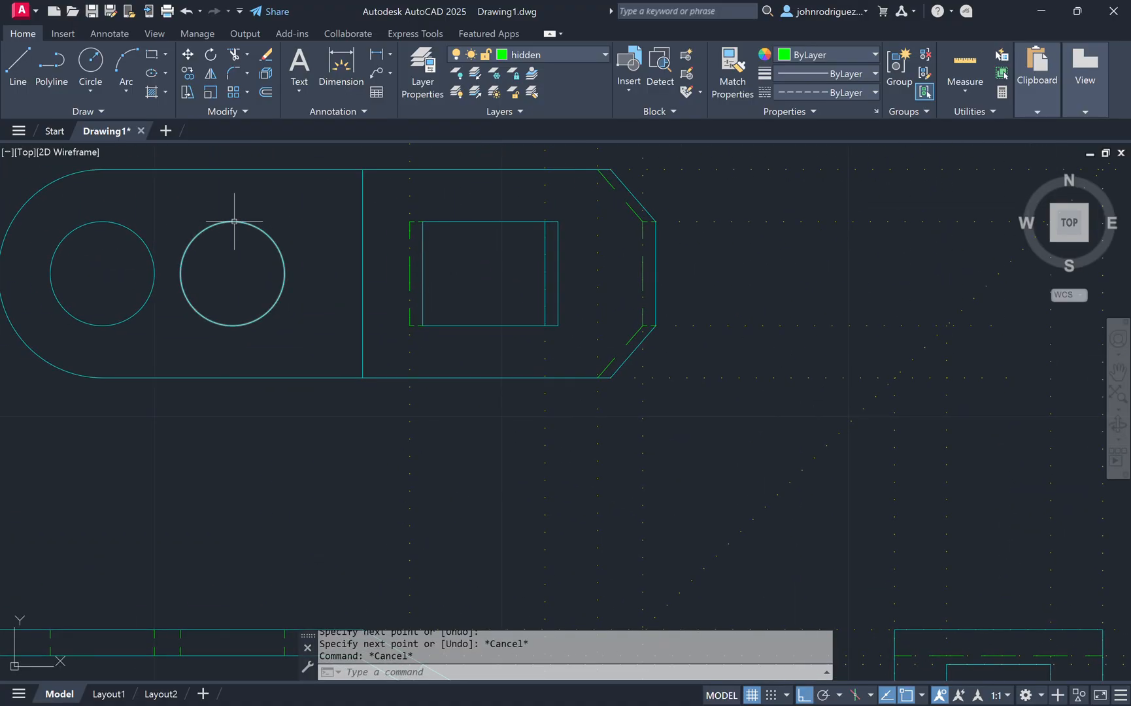
text(l)
key(Return)
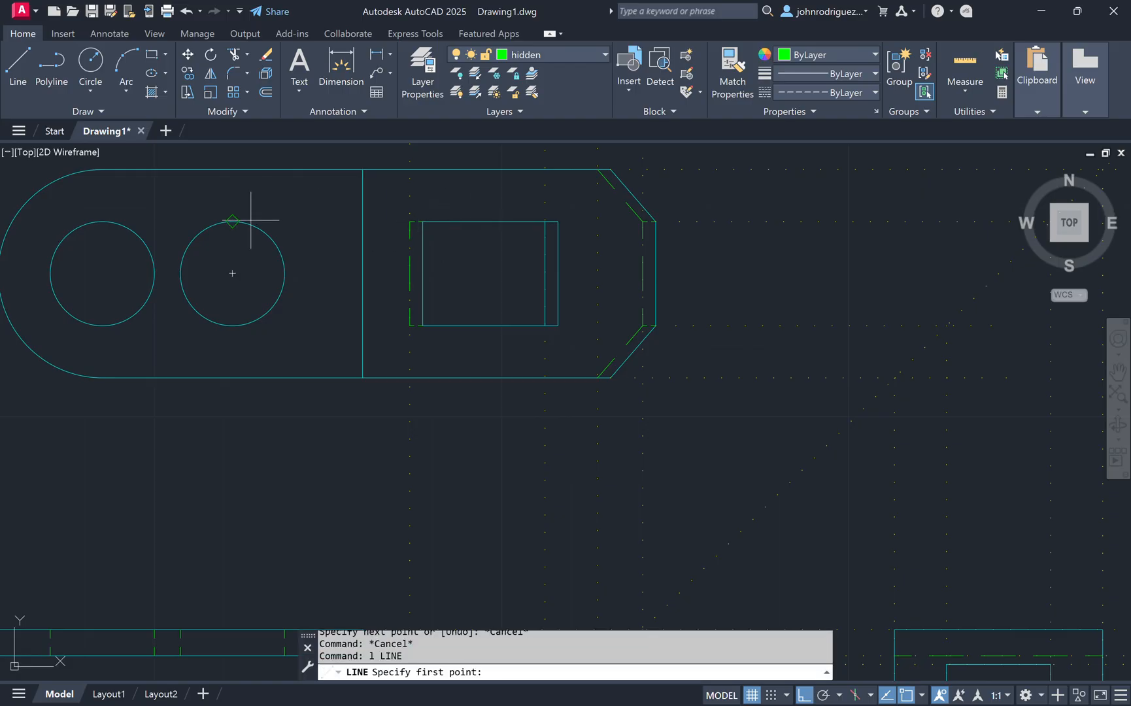
click(251, 221)
key(Escape)
key(Escape)
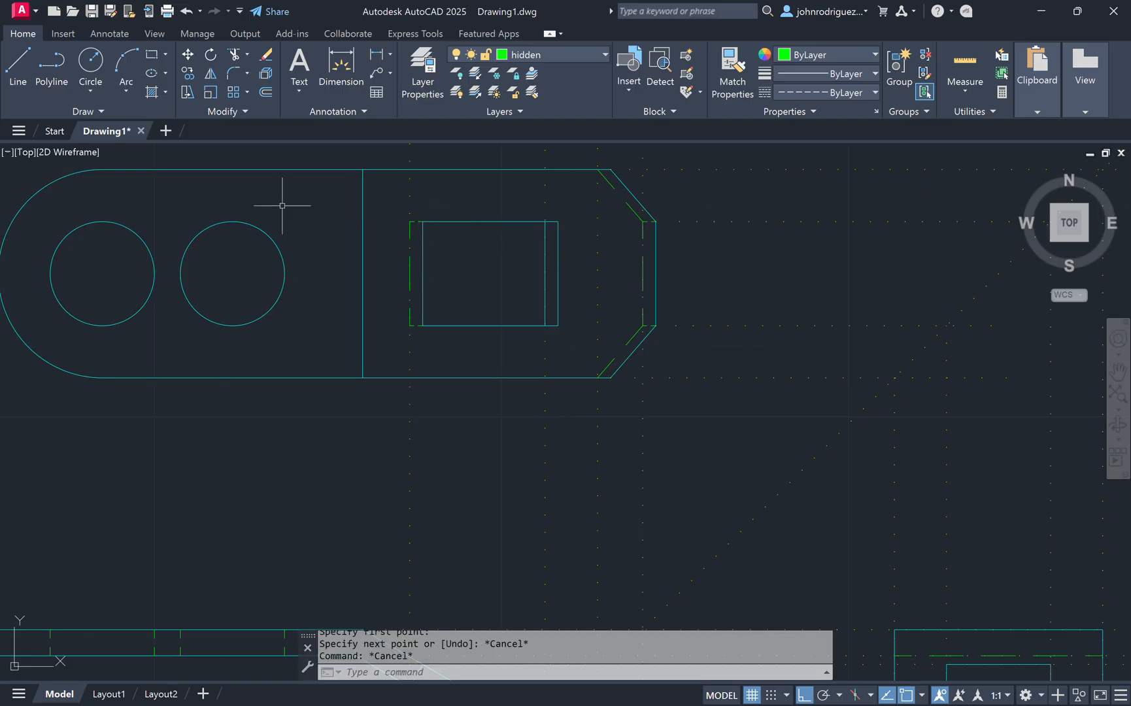
Step: Draw two short vertical hidden lines from the tab view's top edge down to the new hidden line, in line with the inner rectangle's sides
middle_drag(979, 422, 658, 206)
scroll(742, 466, up, 2)
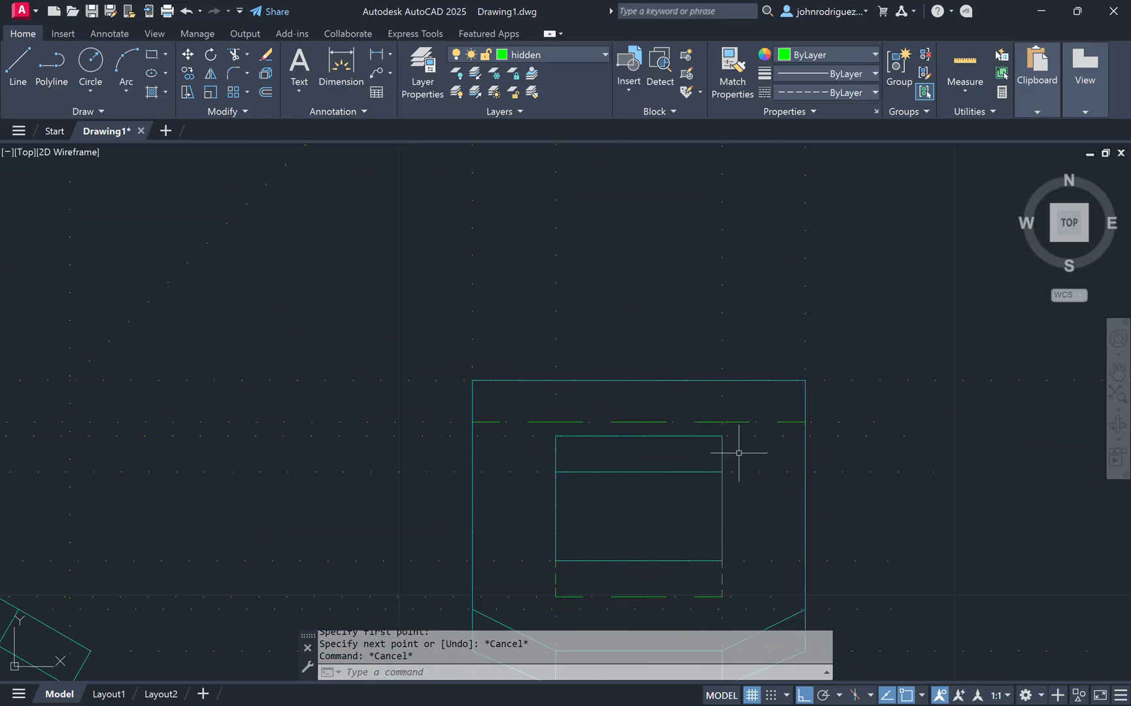
text(l)
key(Return)
click(555, 380)
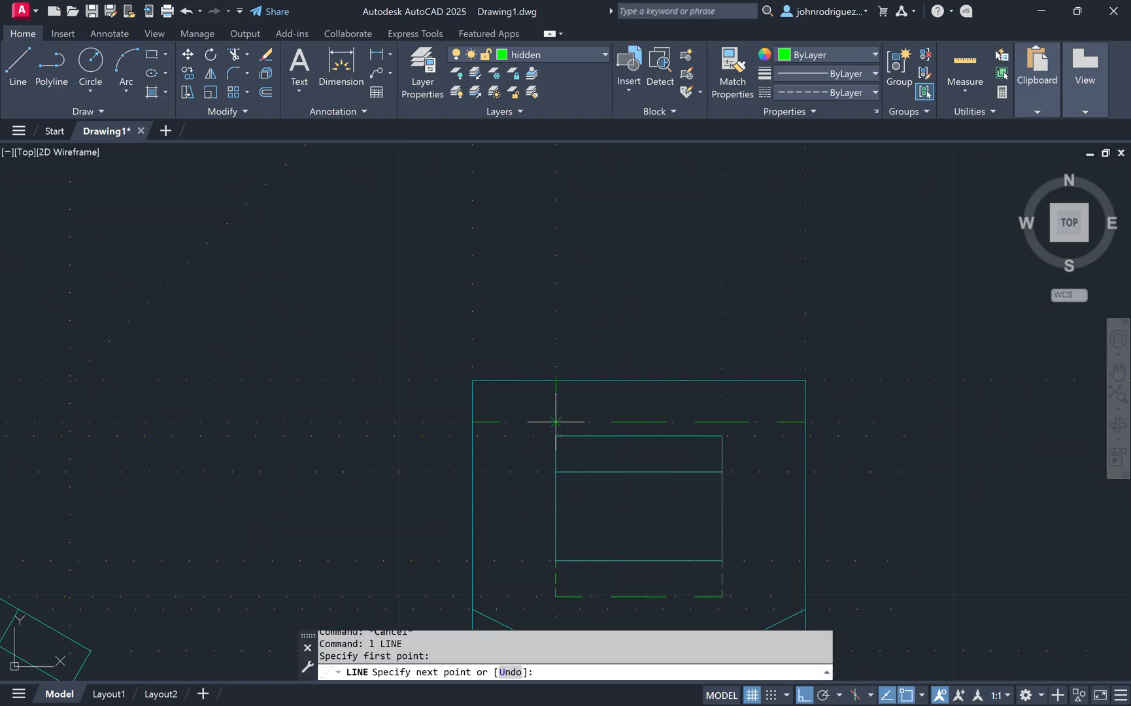
click(556, 422)
key(Escape)
key(Return)
click(723, 380)
click(730, 422)
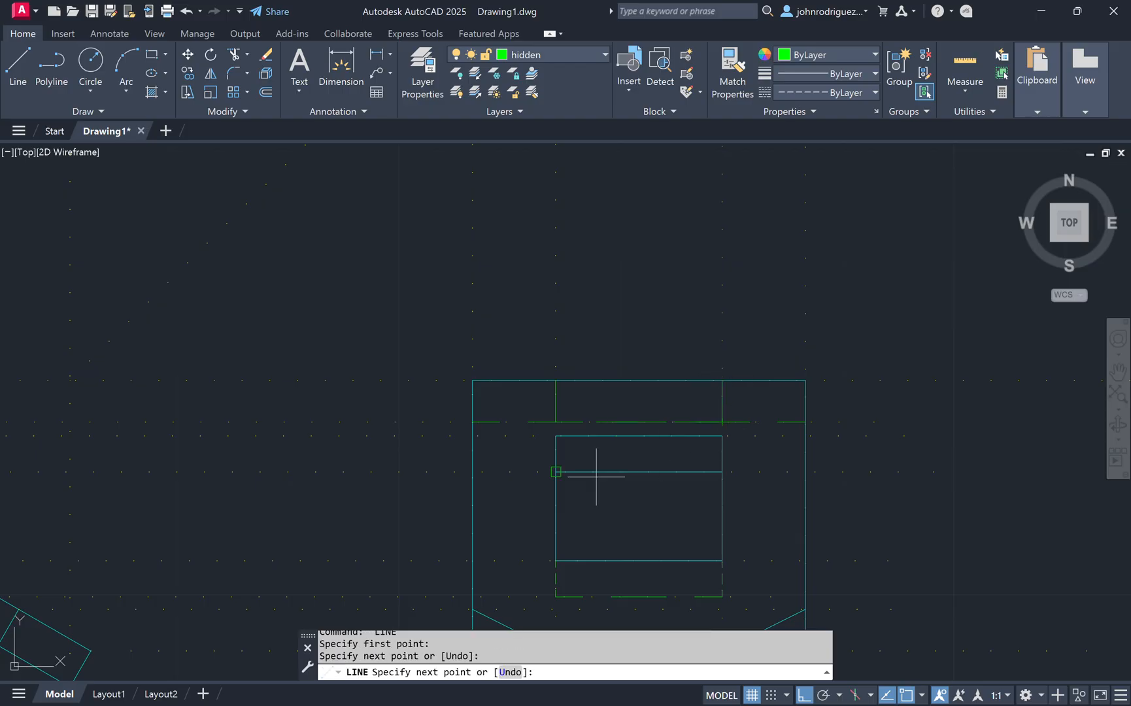
key(Escape)
key(Escape)
Step: Use Match Properties to turn the two short vertical lines at the tab view's top into hidden lines
middle_drag(586, 460, 688, 372)
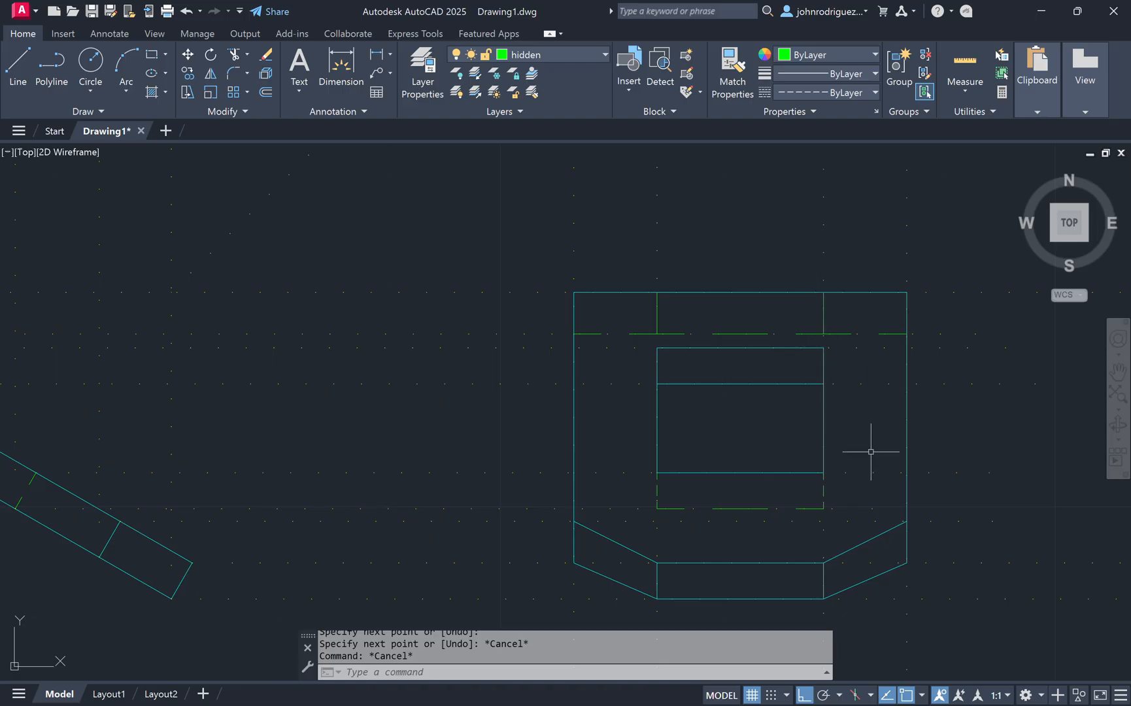
text(ma)
key(Return)
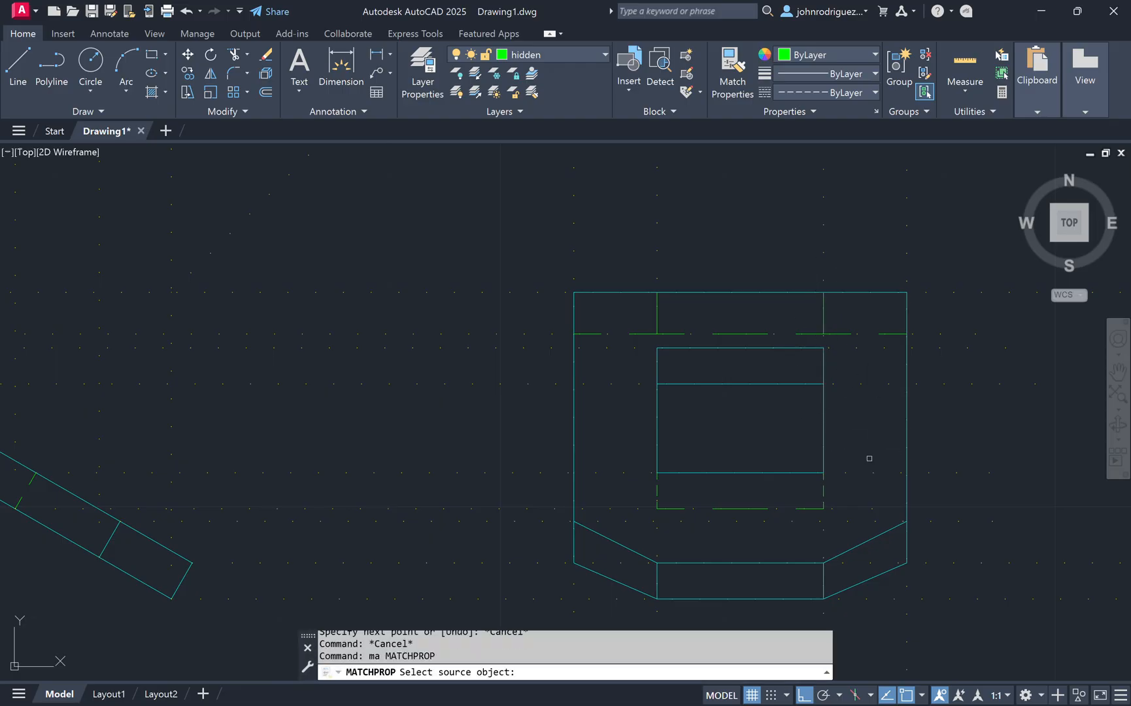
click(826, 493)
click(903, 567)
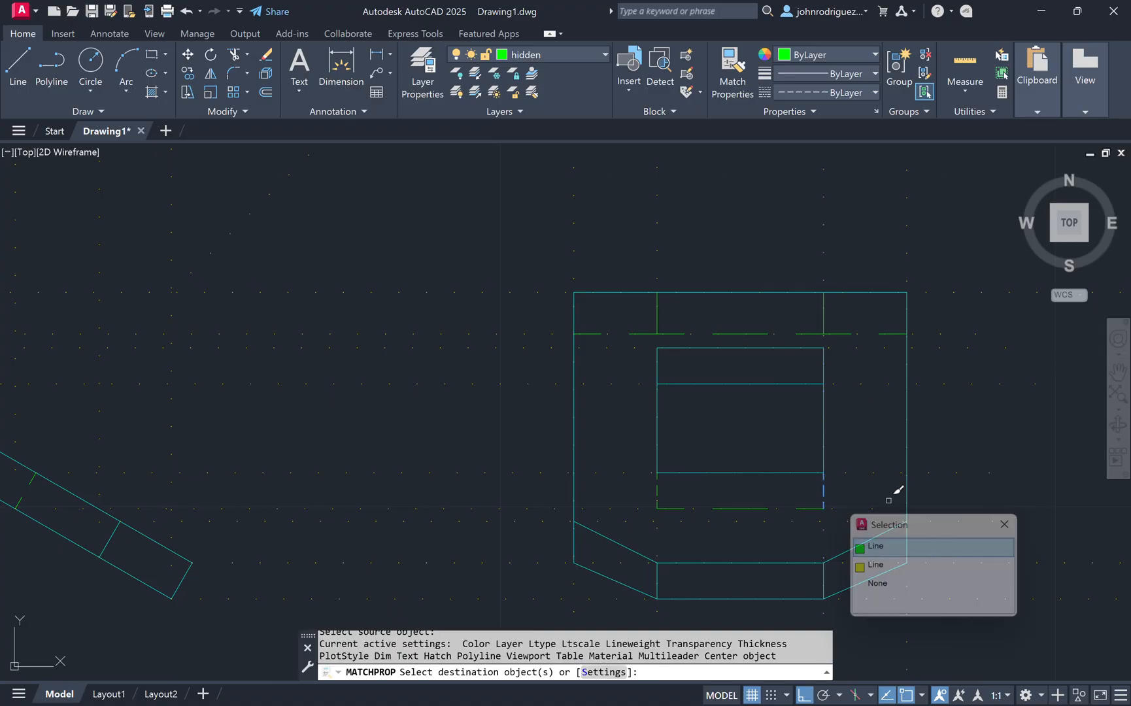
click(825, 319)
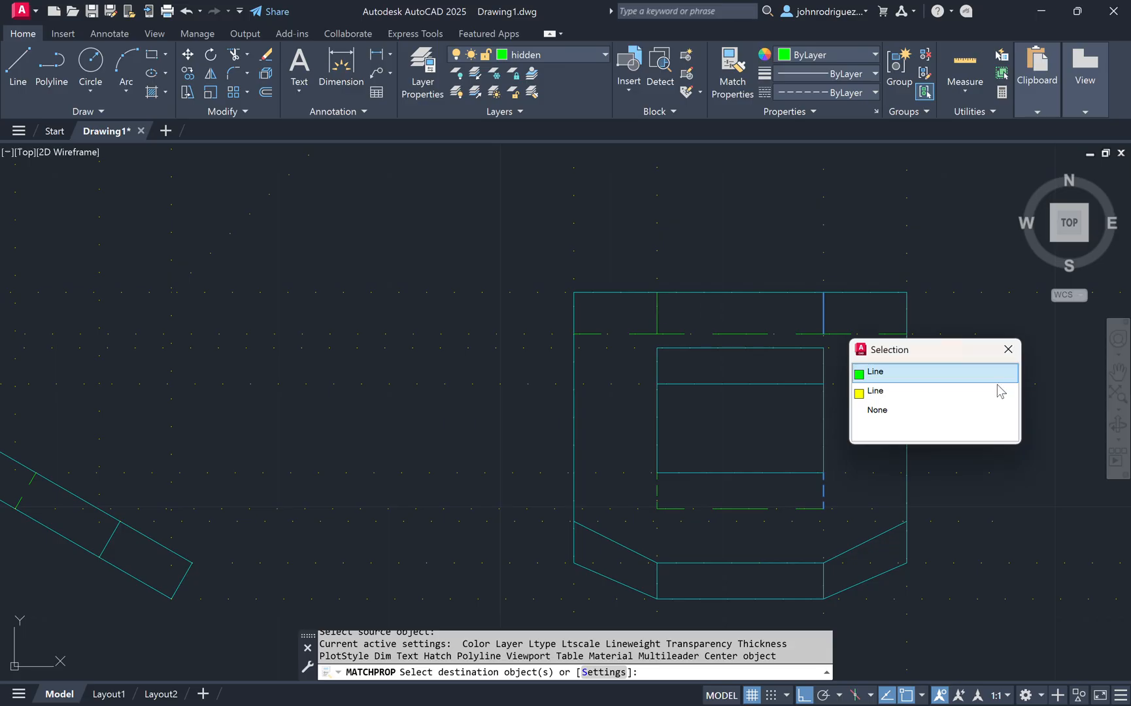
click(953, 372)
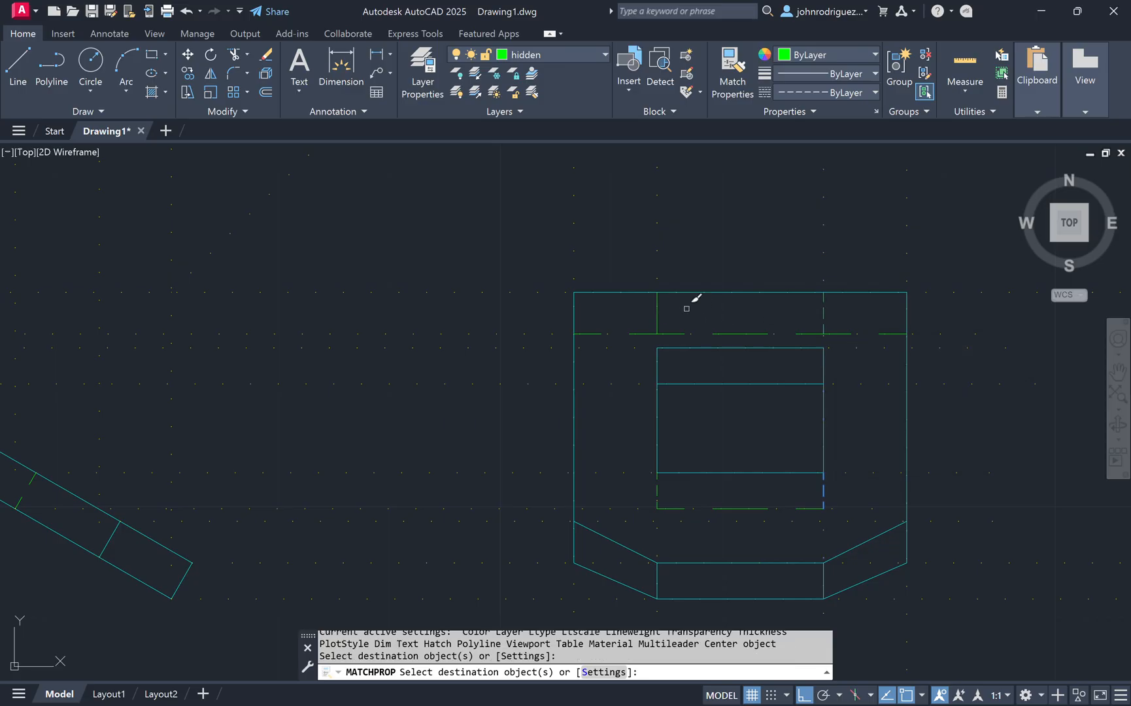
click(659, 310)
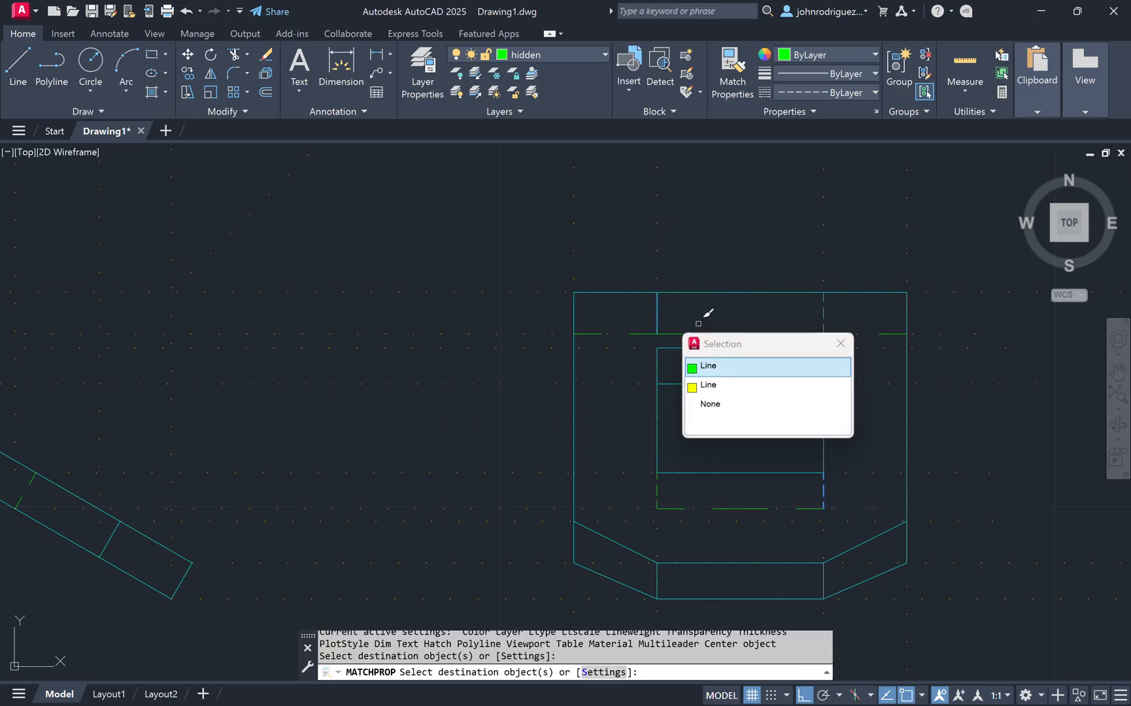
click(797, 368)
Step: Apply the same hidden line properties to the short cross lines on the bent strip profile's sloped and straight sections
middle_drag(513, 425, 776, 429)
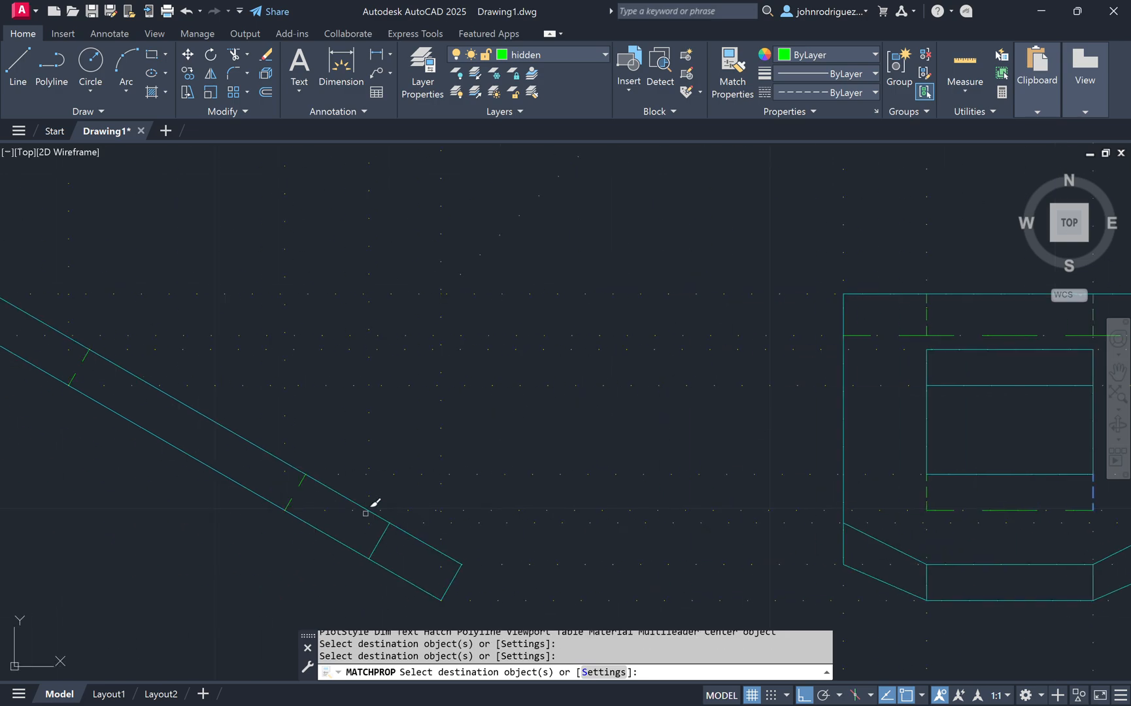
click(300, 485)
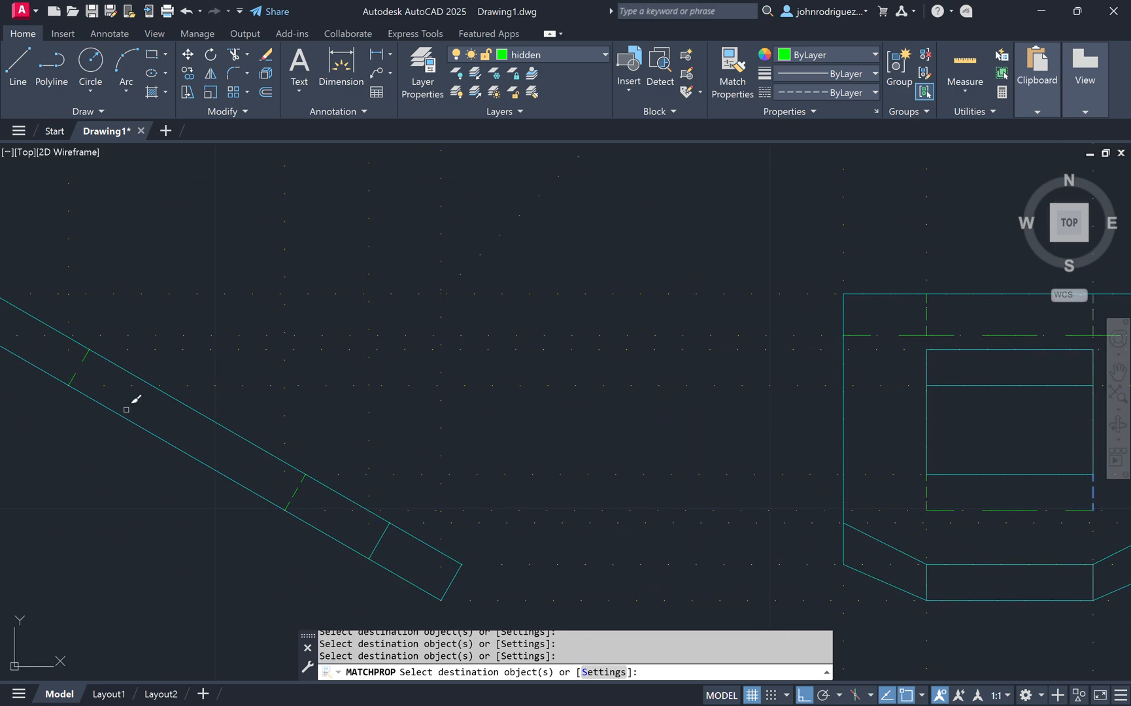
middle_drag(126, 409, 238, 425)
middle_drag(171, 459, 722, 511)
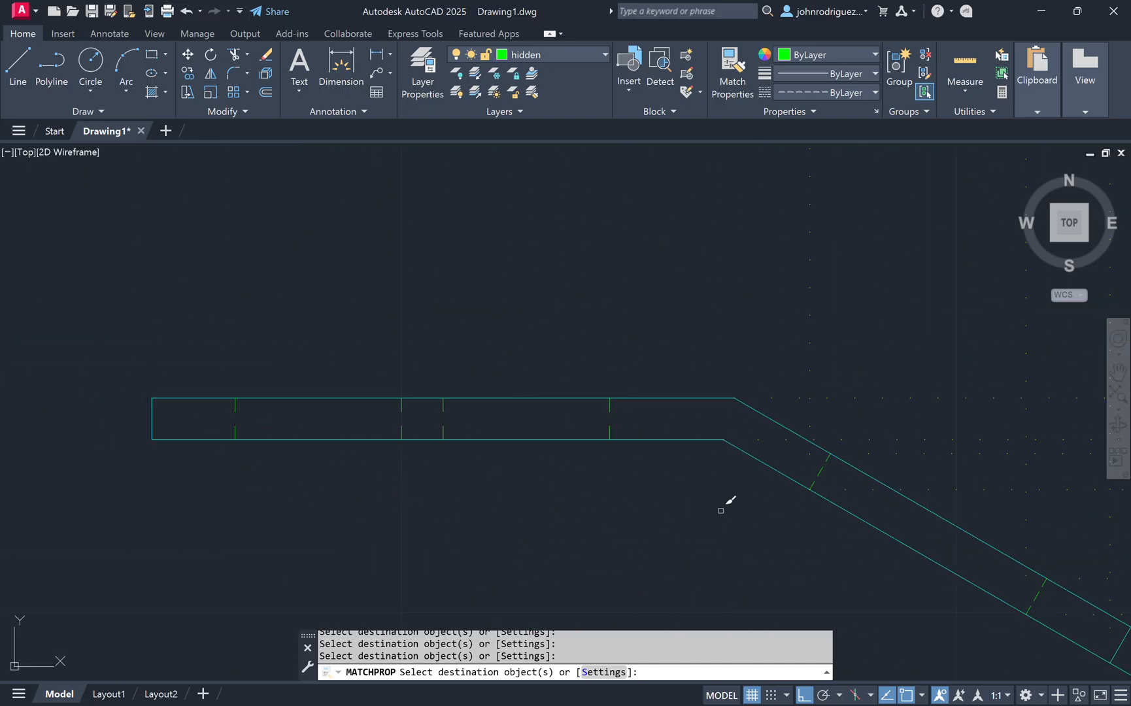
click(477, 420)
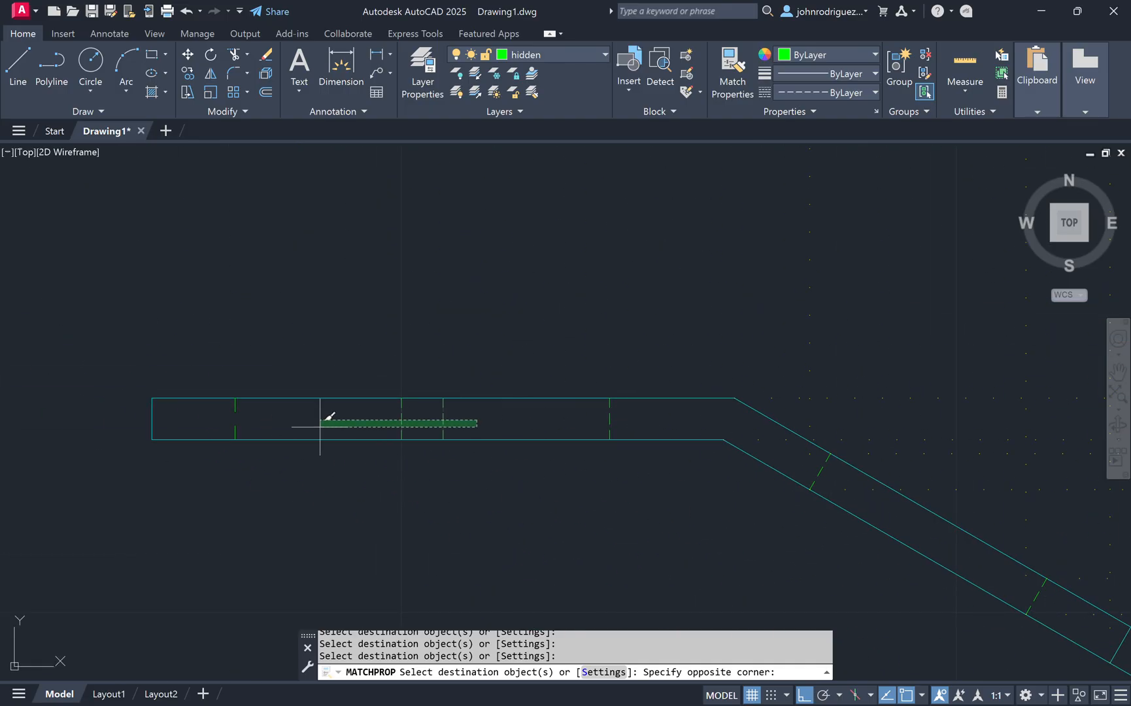
click(232, 426)
key(Return)
scroll(504, 483, down, 4)
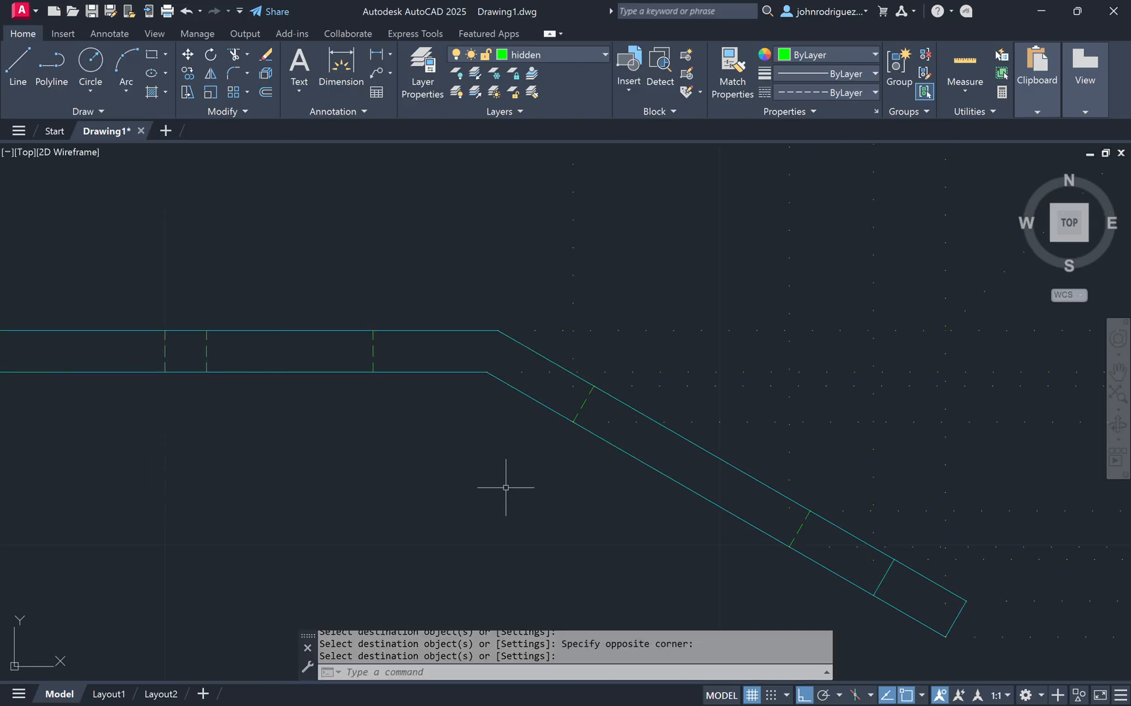
scroll(896, 441, up, 4)
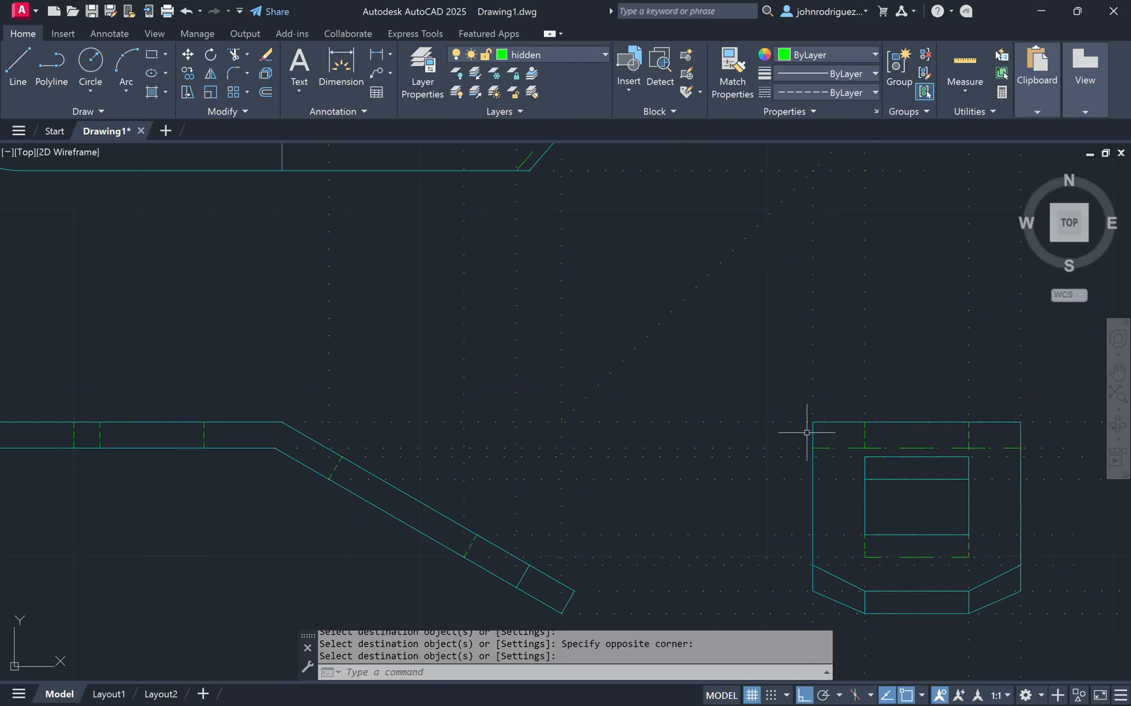
scroll(386, 465, up, 3)
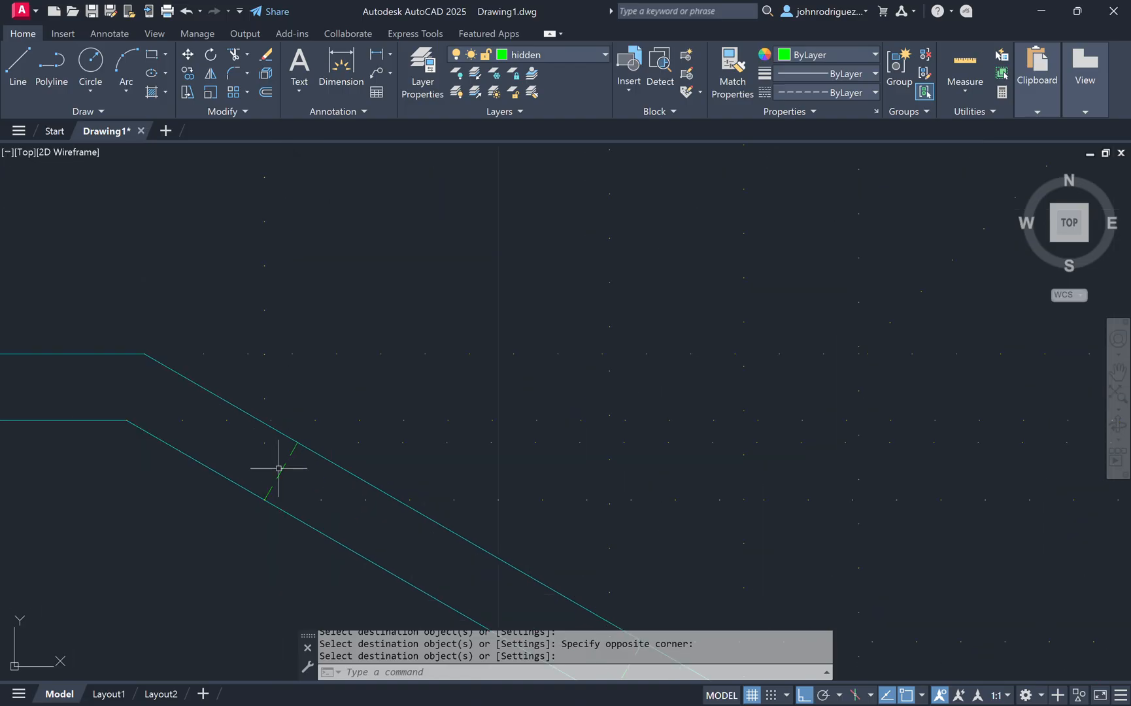
Step: Turn off the construction layer with Layer Off by selecting one of its lines
scroll(688, 487, down, 3)
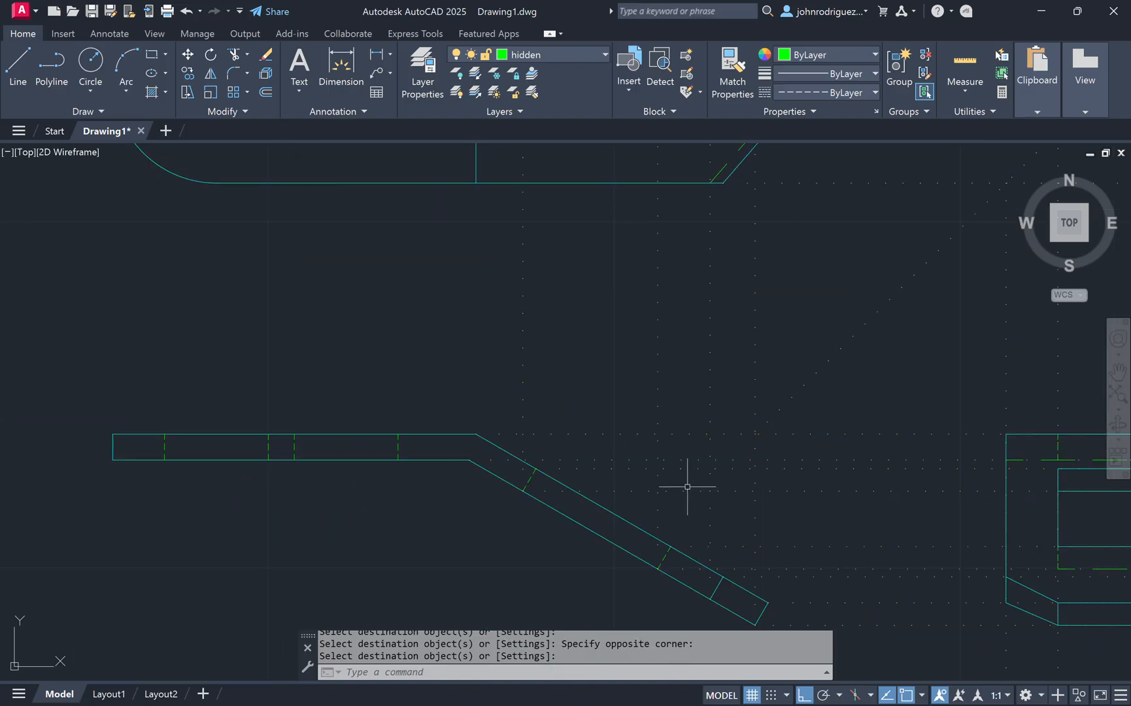
mouse_move(994, 425)
middle_down()
mouse_move(921, 434)
mouse_move(770, 575)
mouse_move(695, 349)
middle_up()
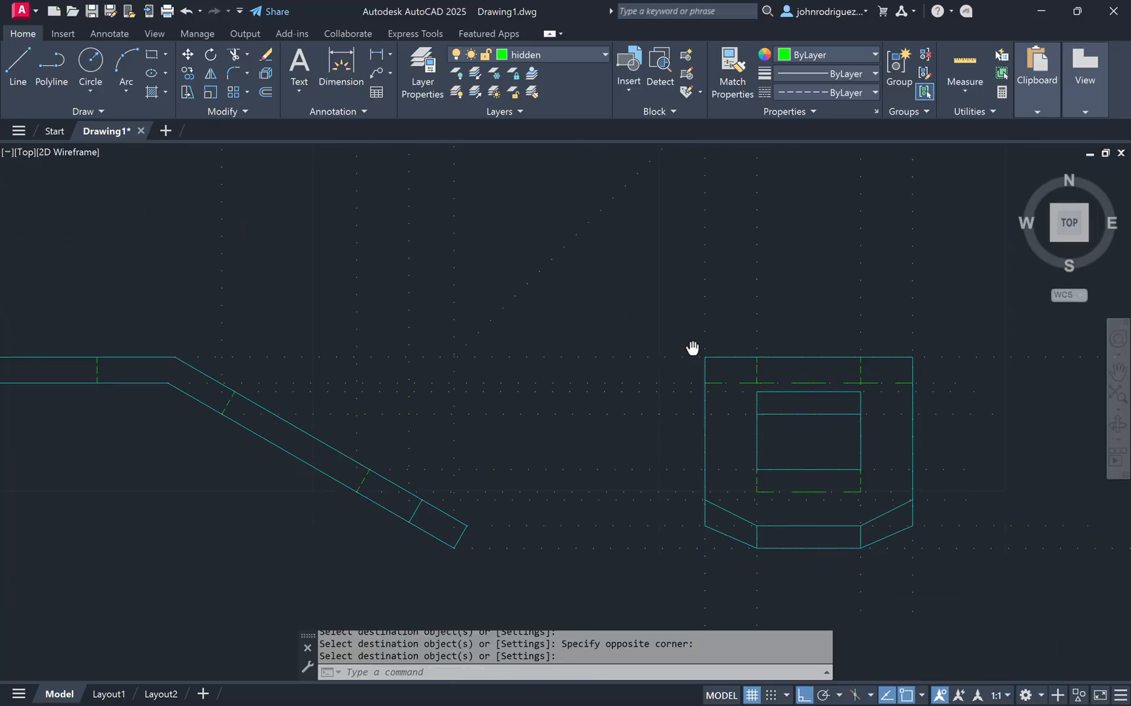
click(457, 74)
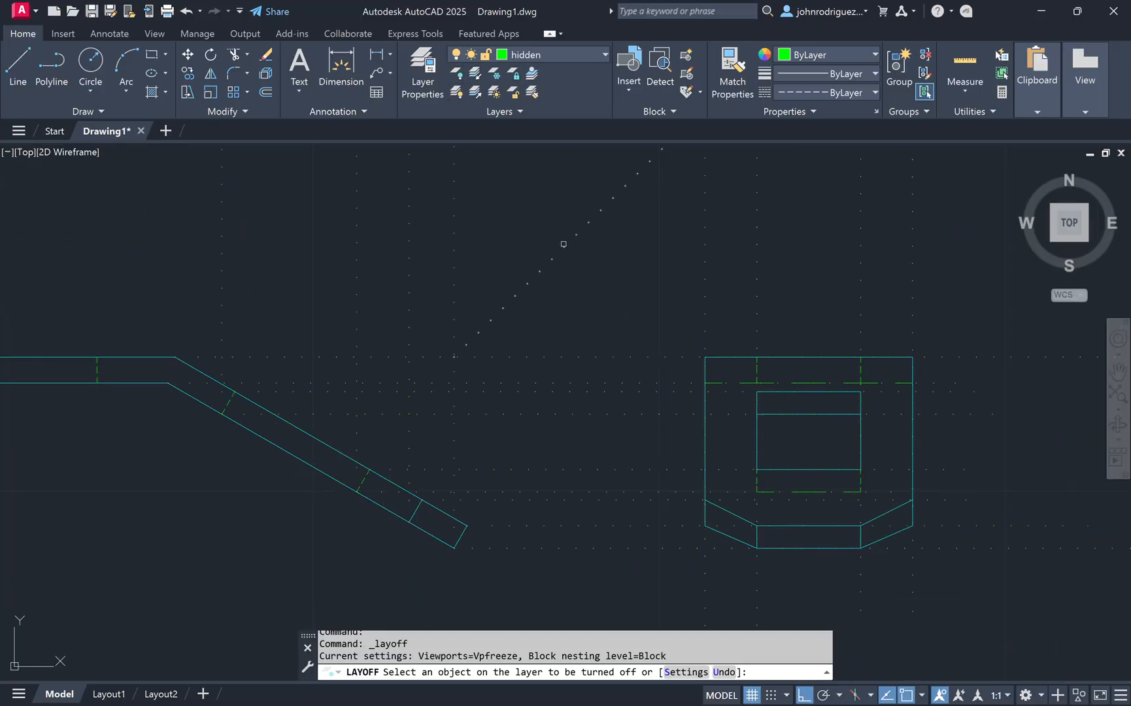
click(564, 244)
key(Escape)
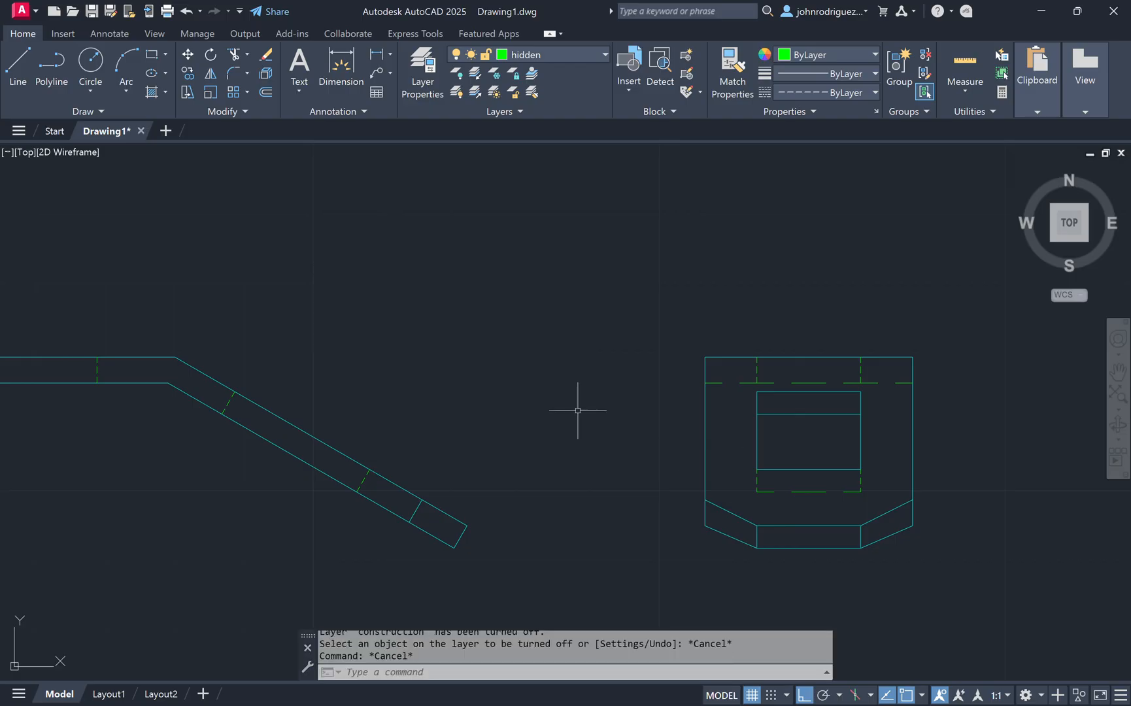
Step: Turn the construction layer back on from the layer list
scroll(578, 410, down, 2)
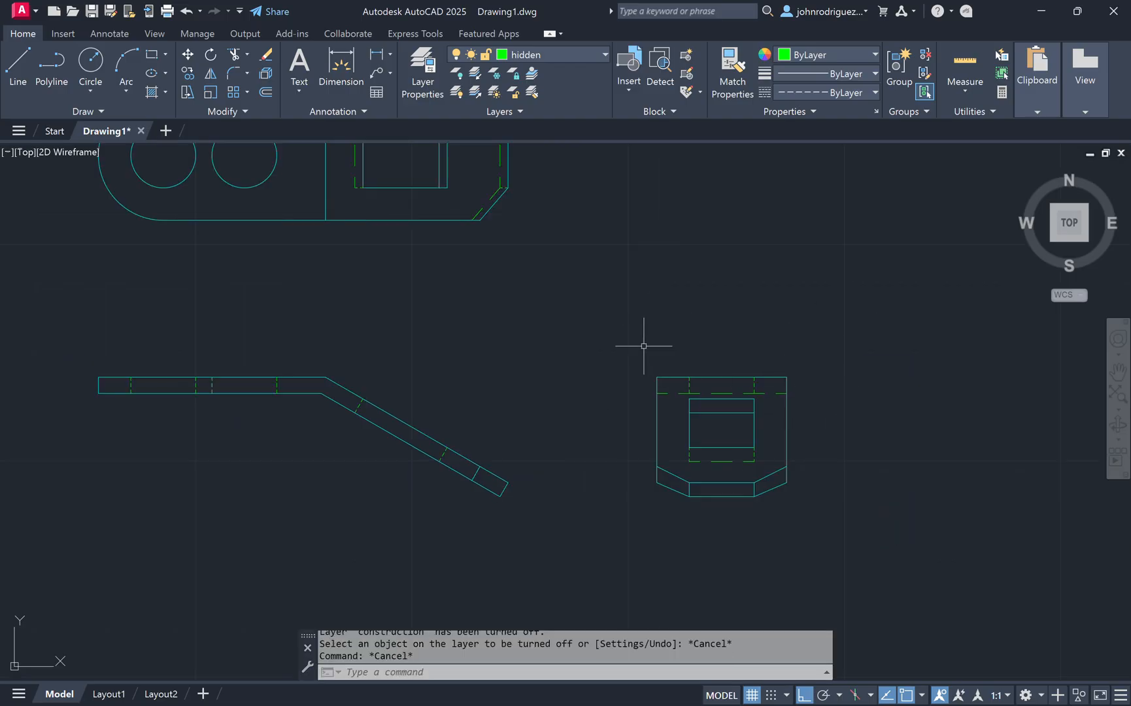
scroll(750, 466, up, 2)
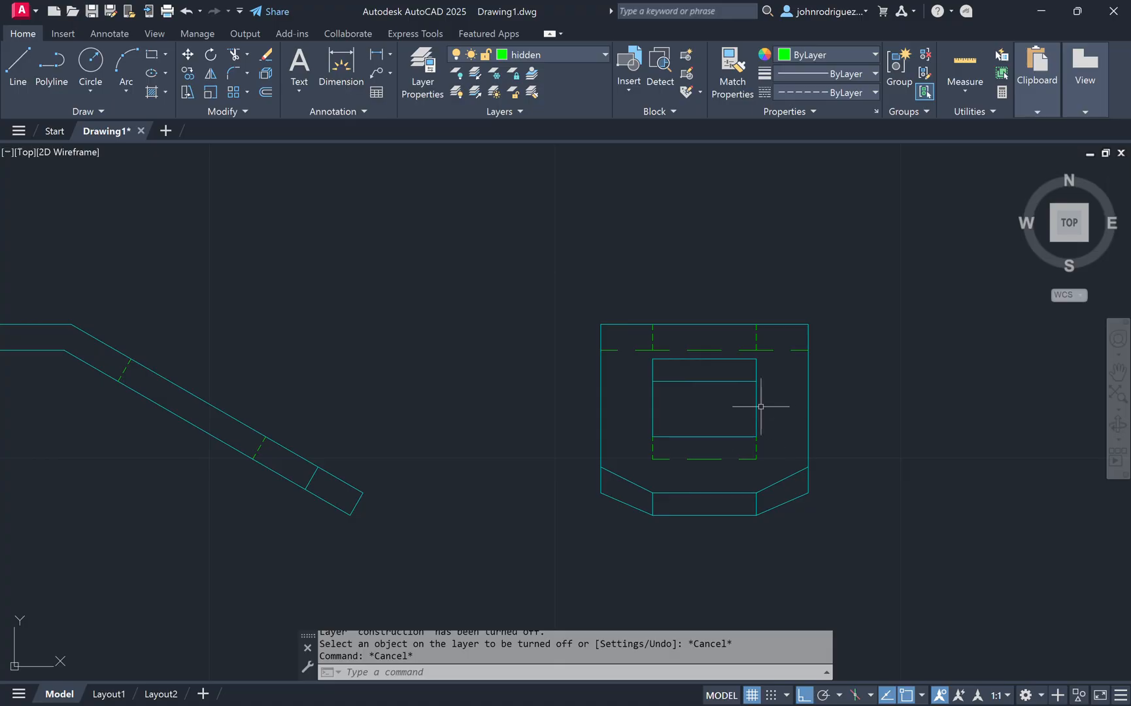
mouse_move(257, 282)
middle_down()
mouse_move(387, 321)
mouse_move(629, 298)
middle_up()
mouse_move(514, 319)
middle_down()
mouse_move(612, 485)
mouse_move(683, 671)
middle_up()
middle_drag(788, 499, 362, 264)
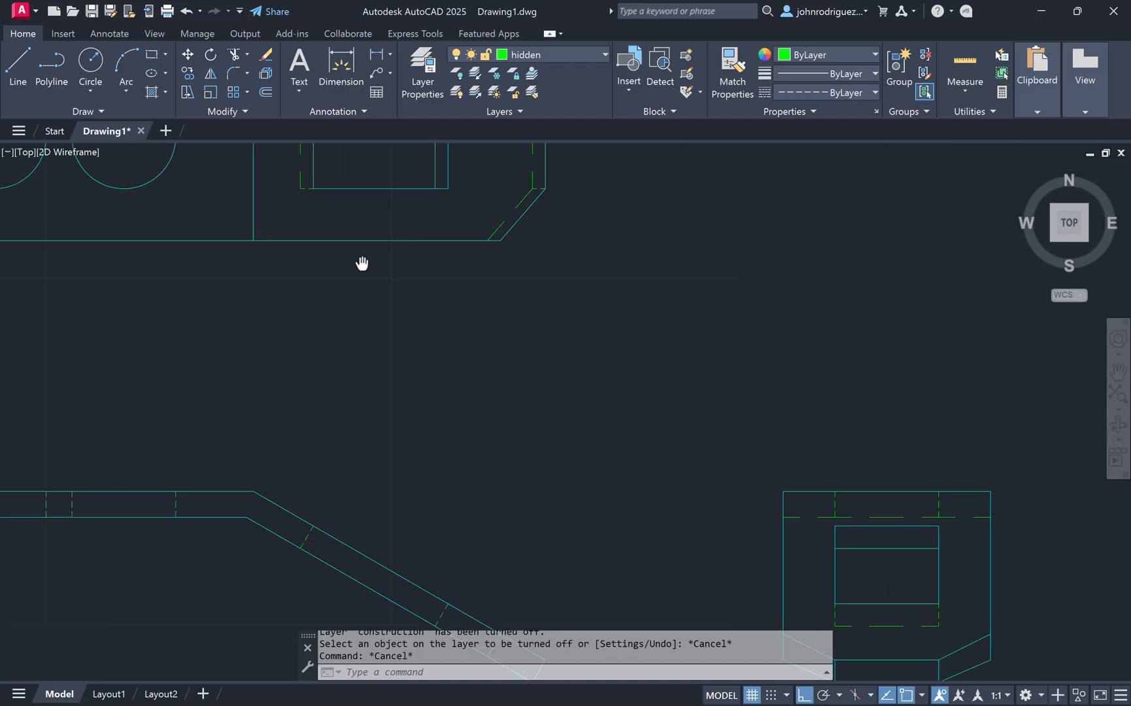
middle_drag(469, 523, 471, 448)
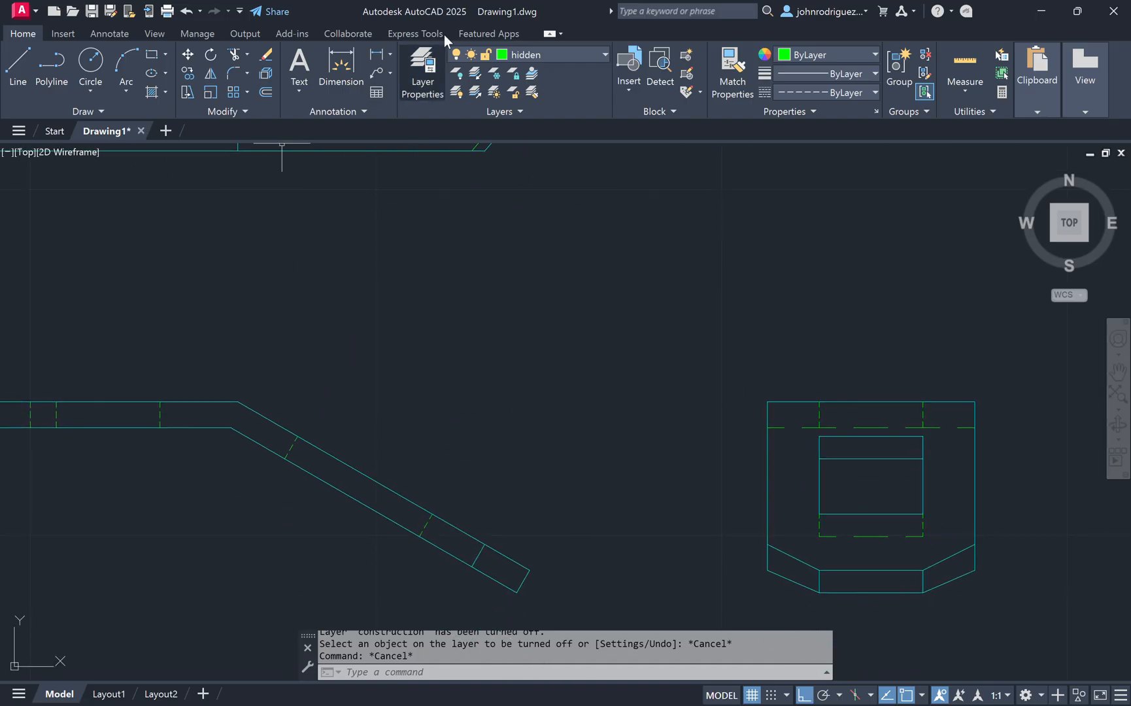
click(556, 54)
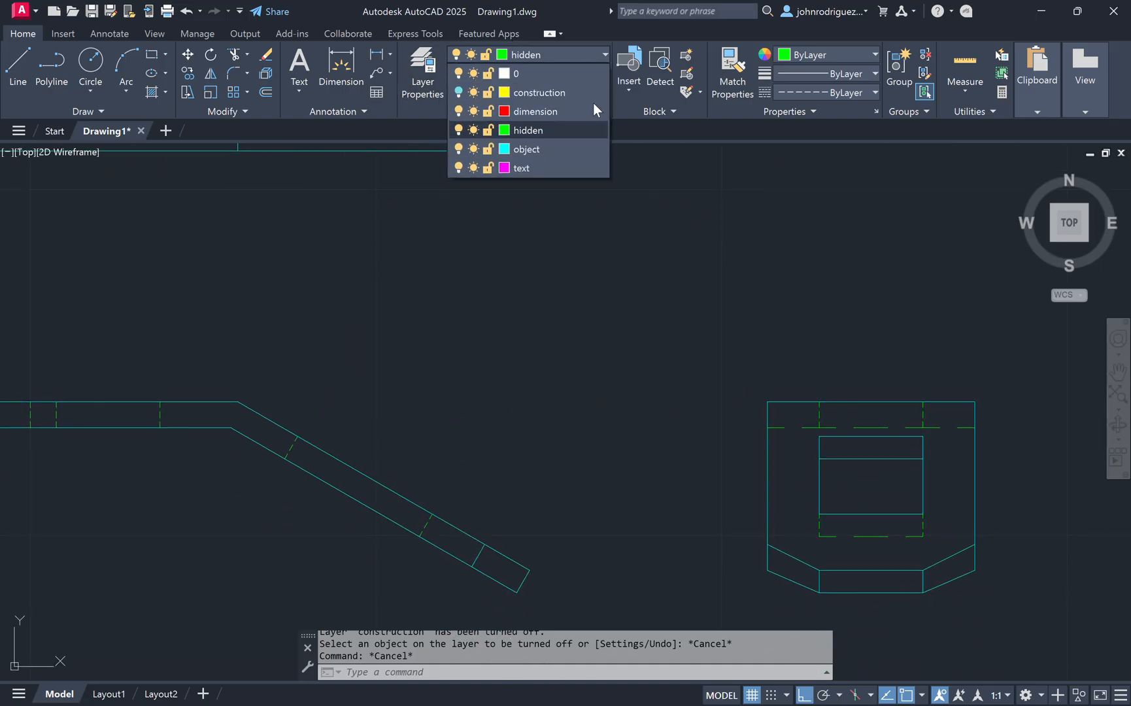
click(465, 95)
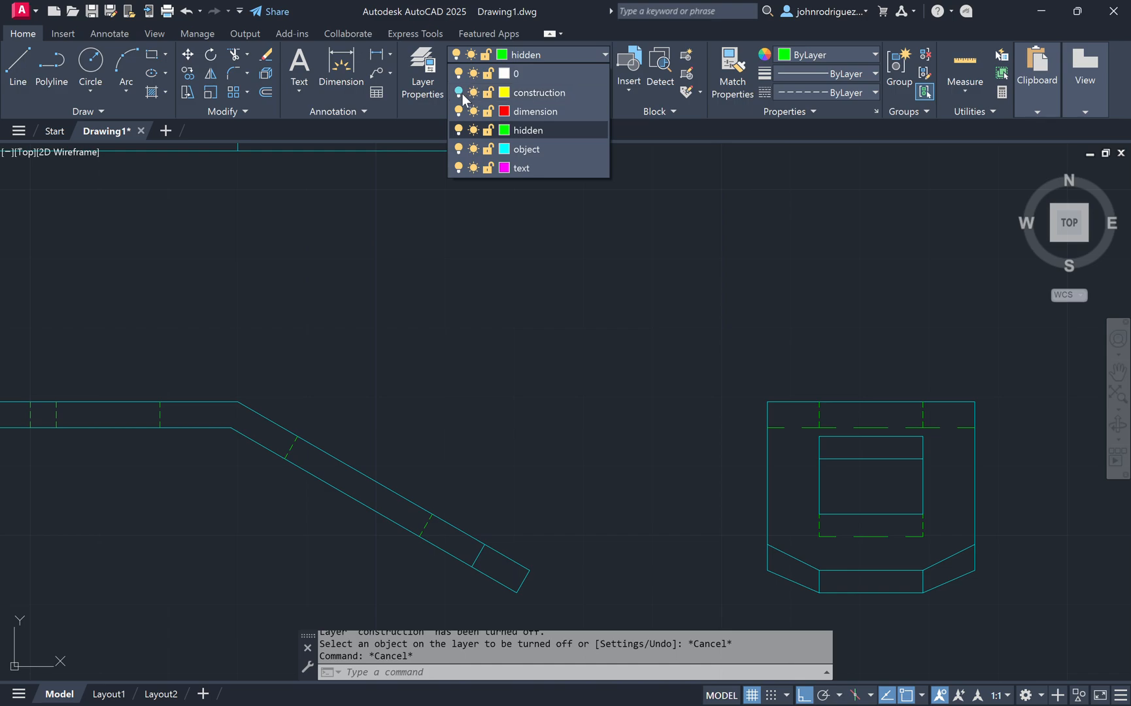
click(573, 58)
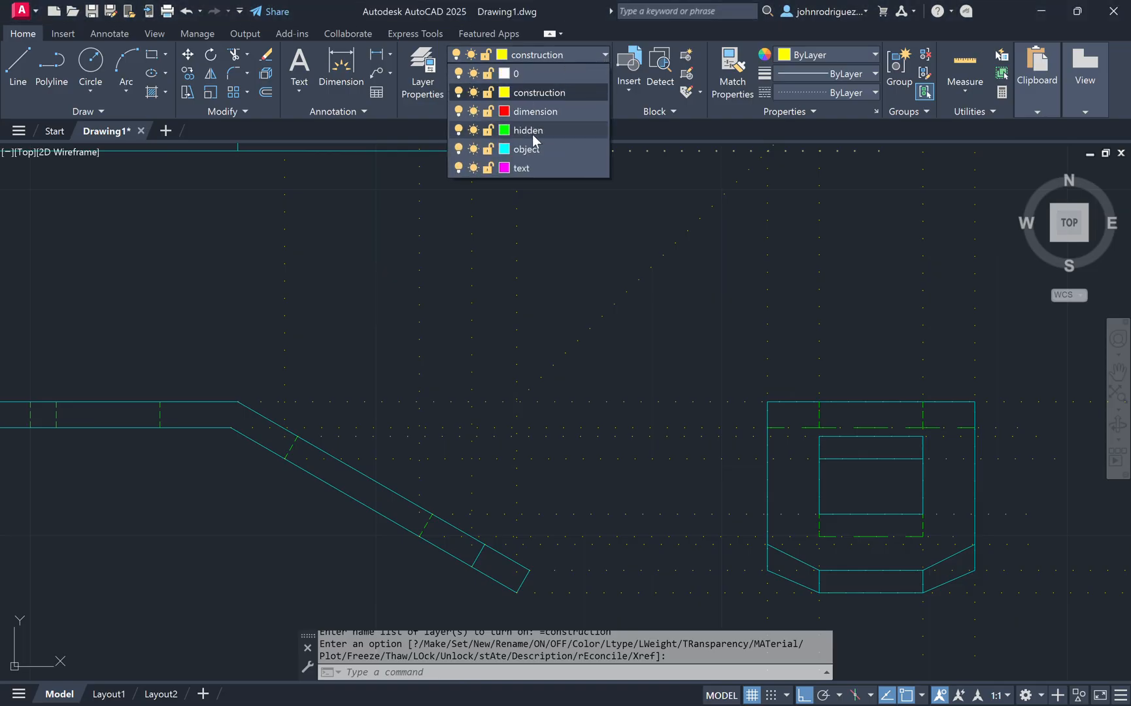
click(458, 93)
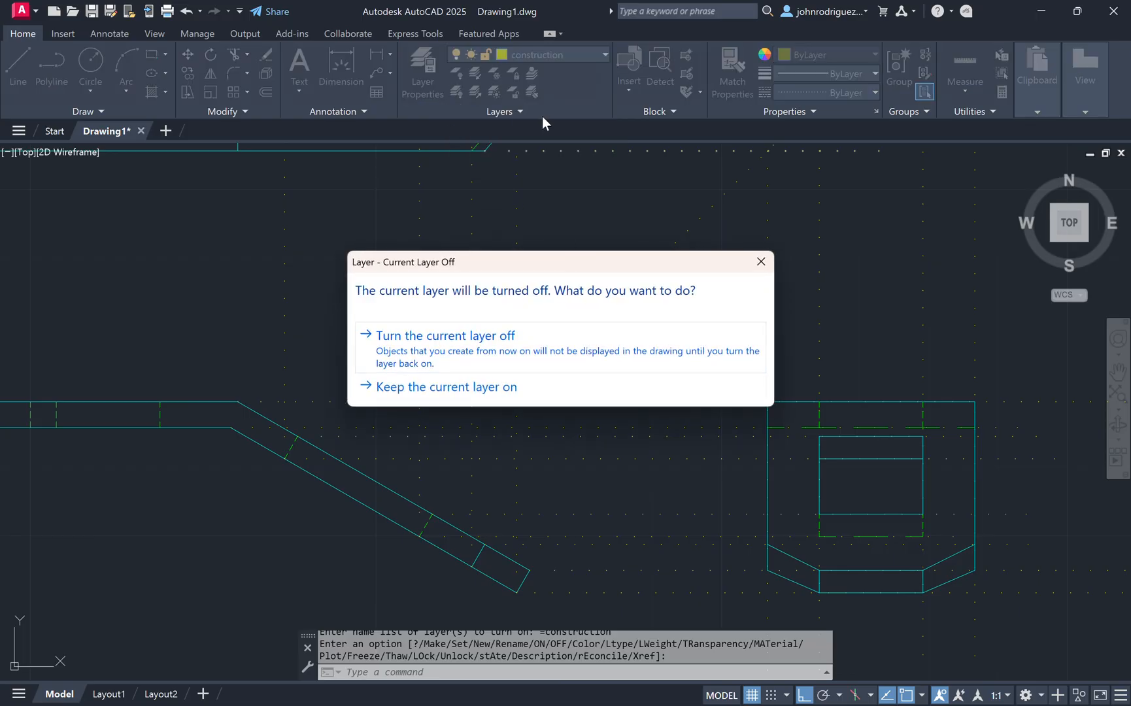
key(Escape)
Step: Make object the current layer and turn off the construction layer
click(599, 58)
click(540, 75)
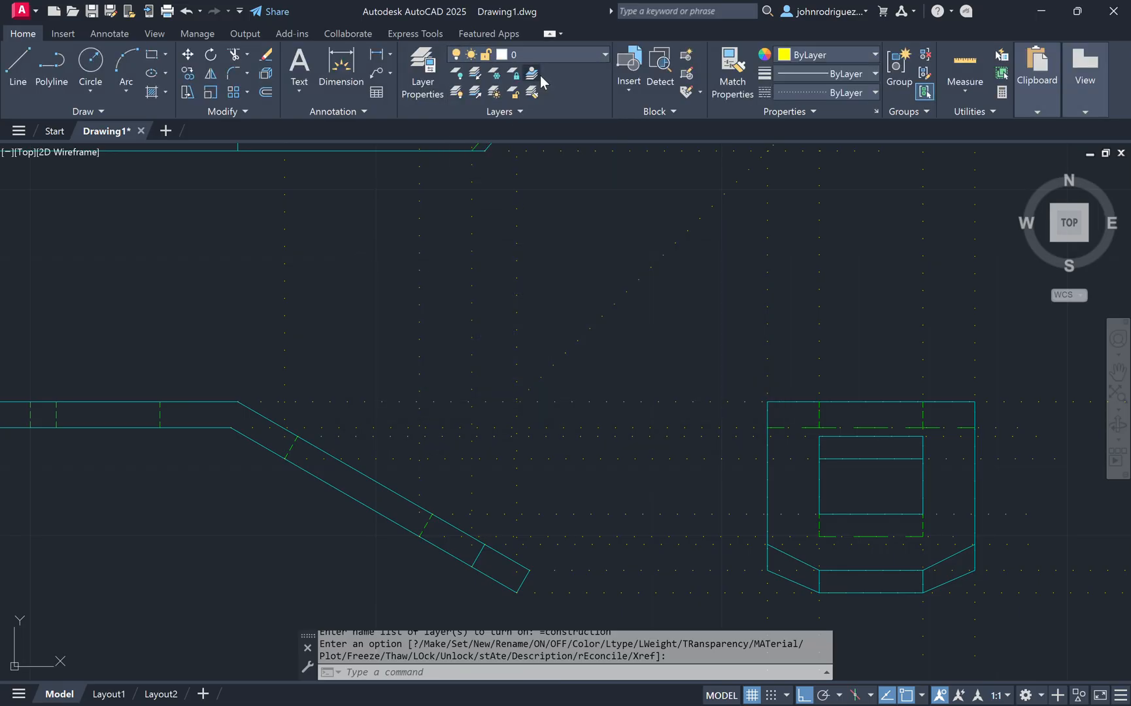
click(550, 57)
click(550, 150)
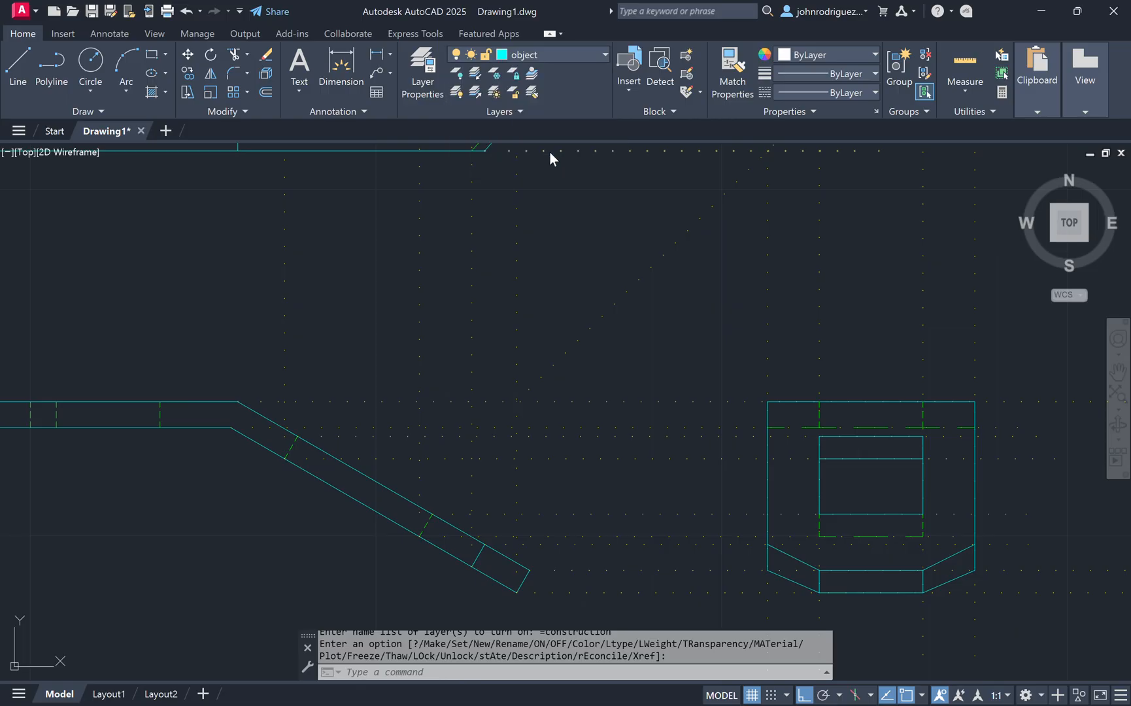
click(568, 60)
click(458, 92)
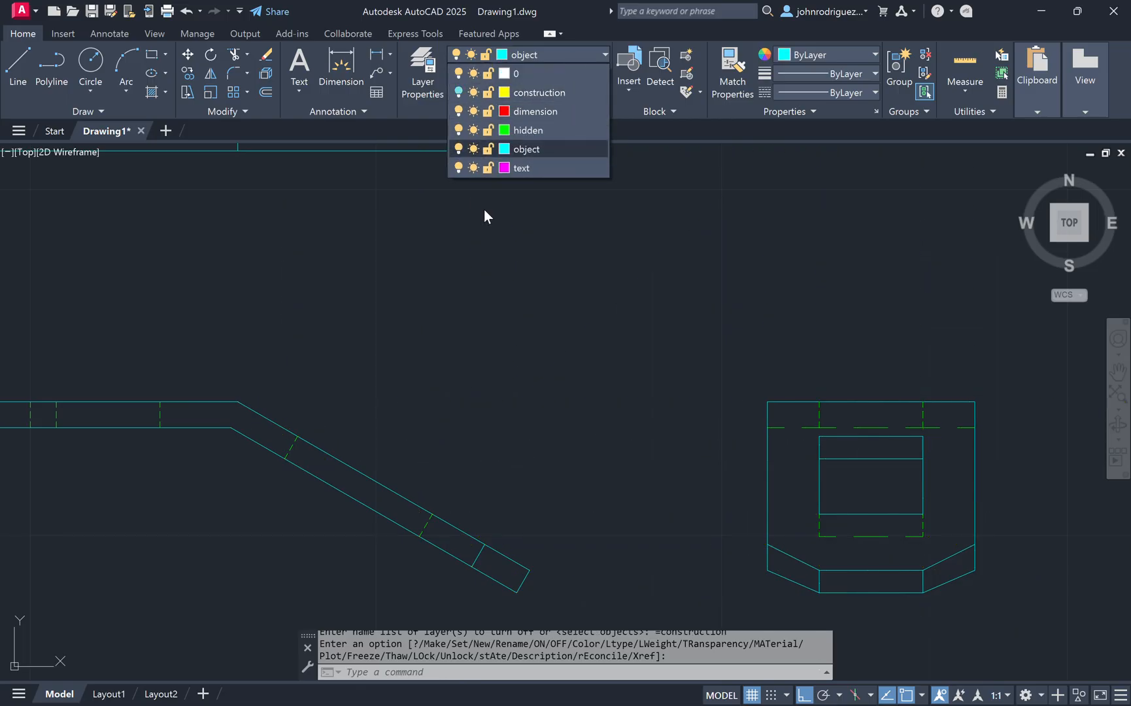
click(485, 211)
Step: Offset the bent strip's sloped edge 1 unit outward to start an auxiliary view
text(o)
key(Return)
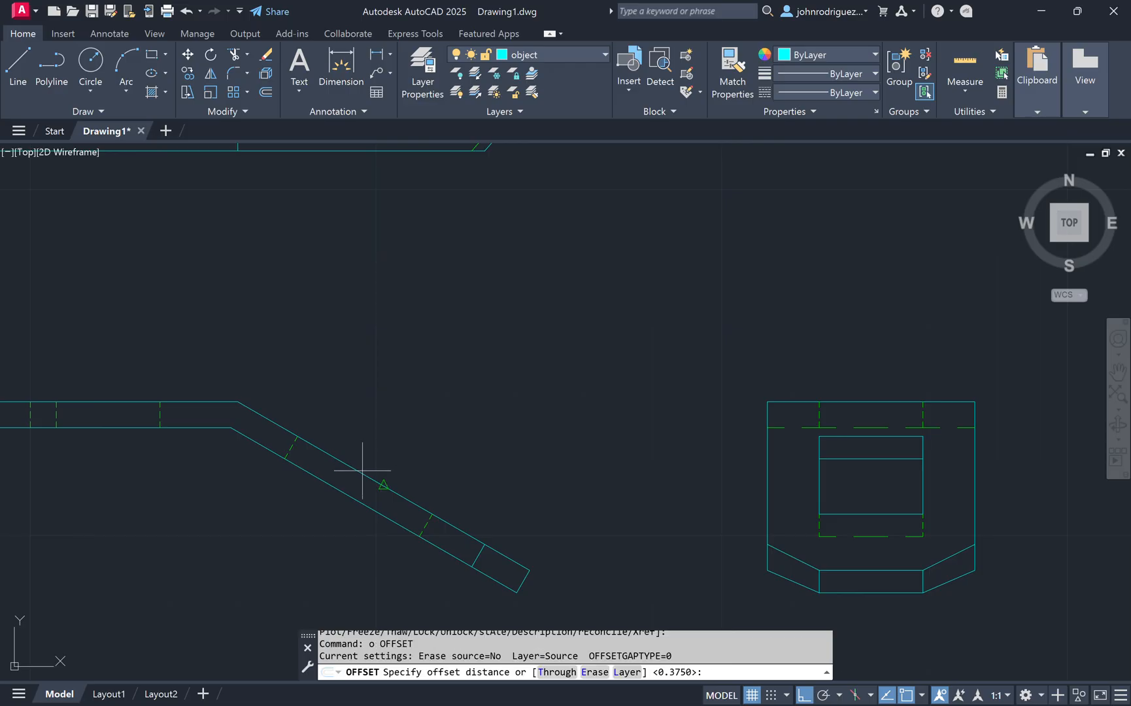
text(1)
key(Return)
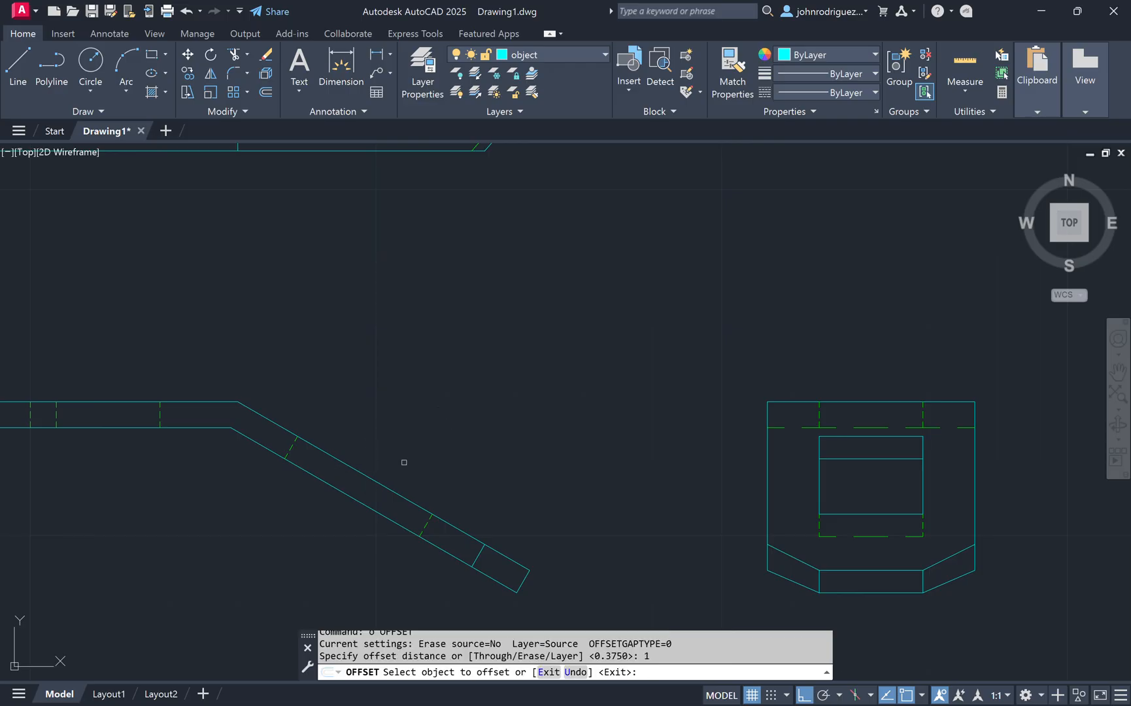
click(374, 480)
click(456, 373)
middle_drag(504, 155, 517, 320)
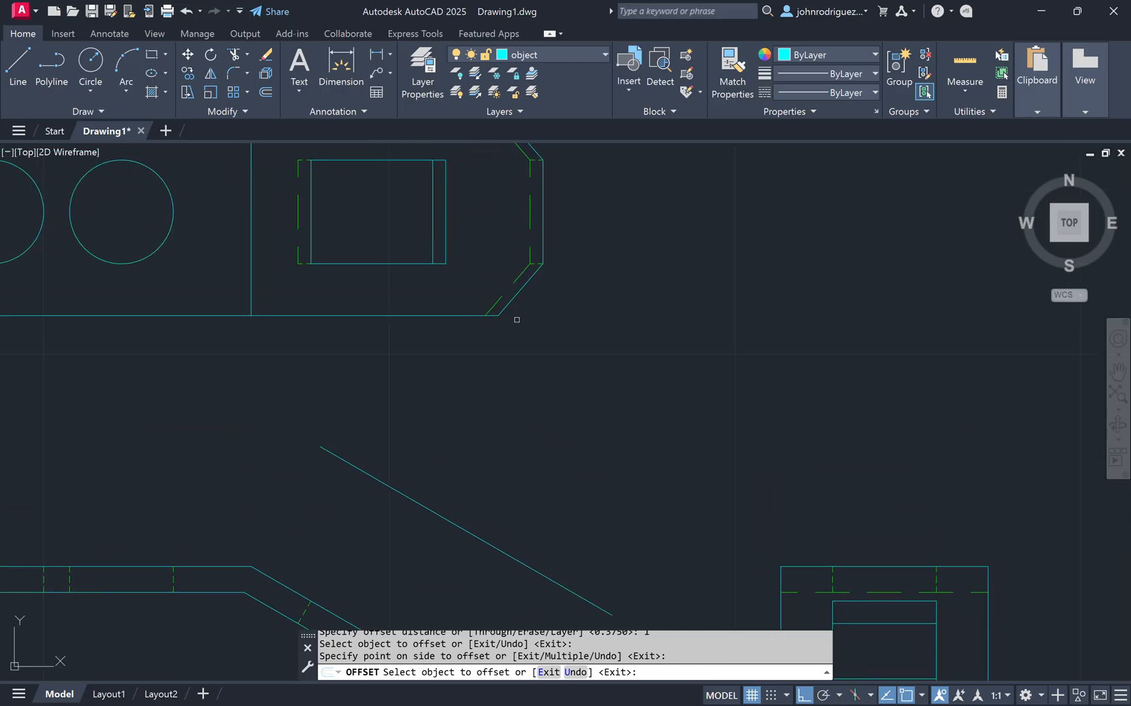
scroll(473, 461, down, 5)
scroll(498, 508, up, 2)
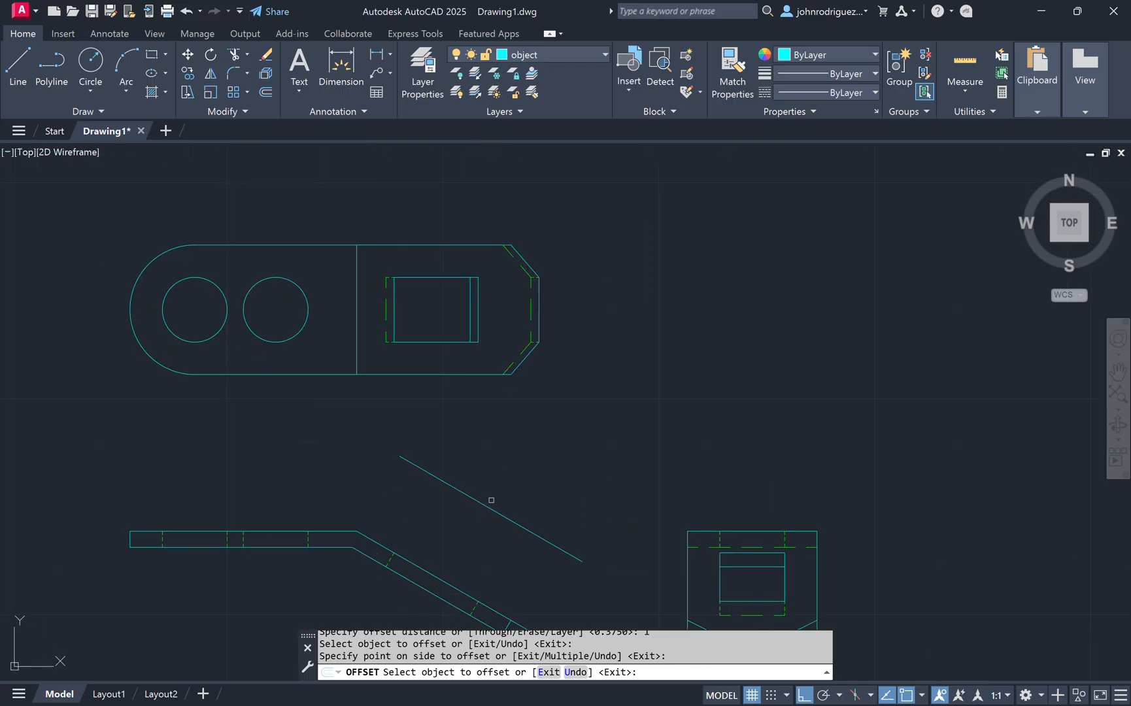
scroll(491, 500, down, 1)
key(Escape)
Step: Move the top view up 2 units
text(m)
key(Return)
click(546, 430)
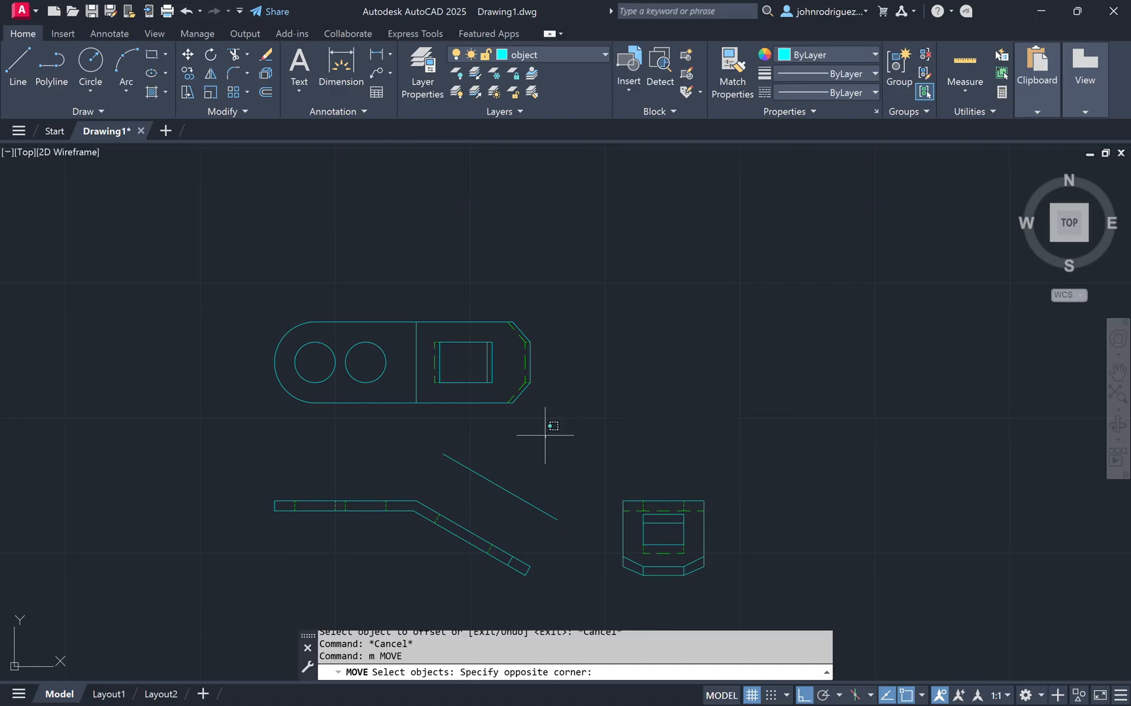
click(231, 287)
key(Return)
click(595, 395)
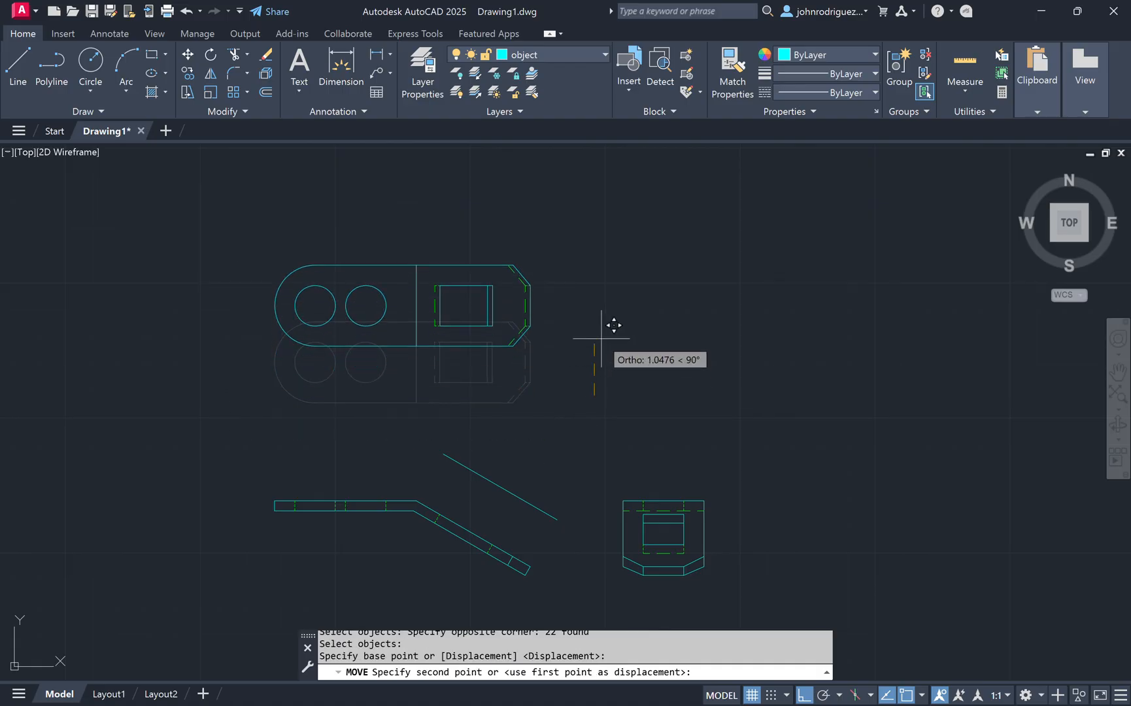
text(2)
key(Return)
Step: Move the tab view 2 units to the right
key(Return)
click(621, 456)
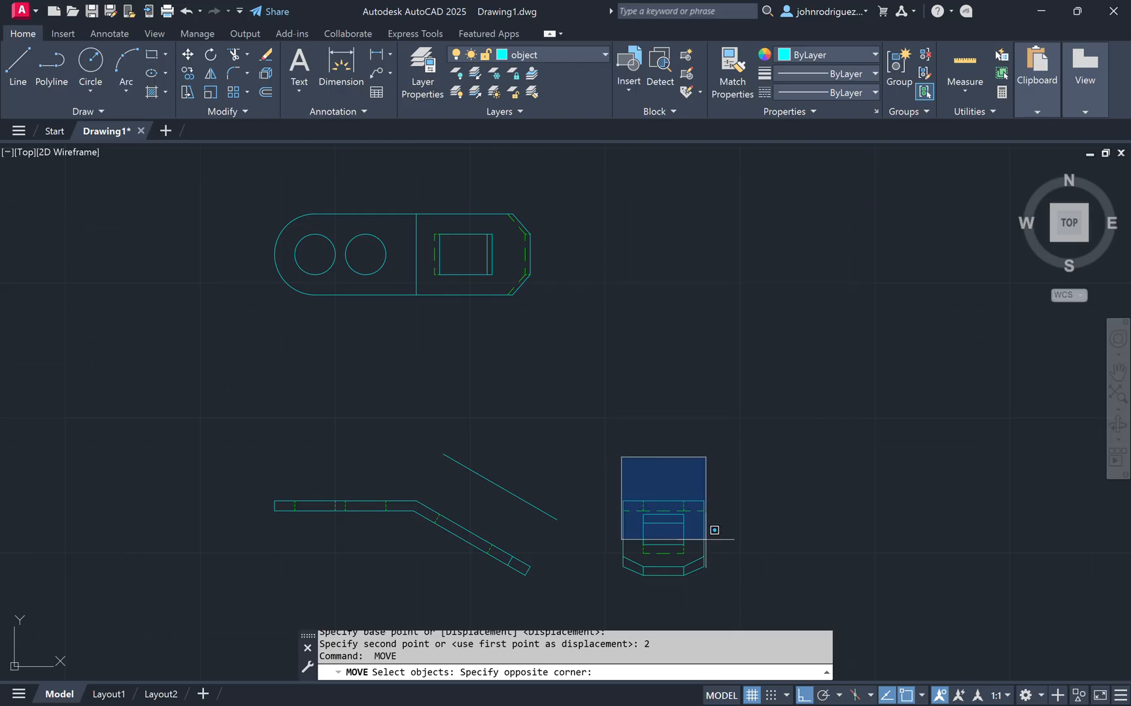
click(783, 589)
key(Return)
click(771, 469)
text(2)
key(Return)
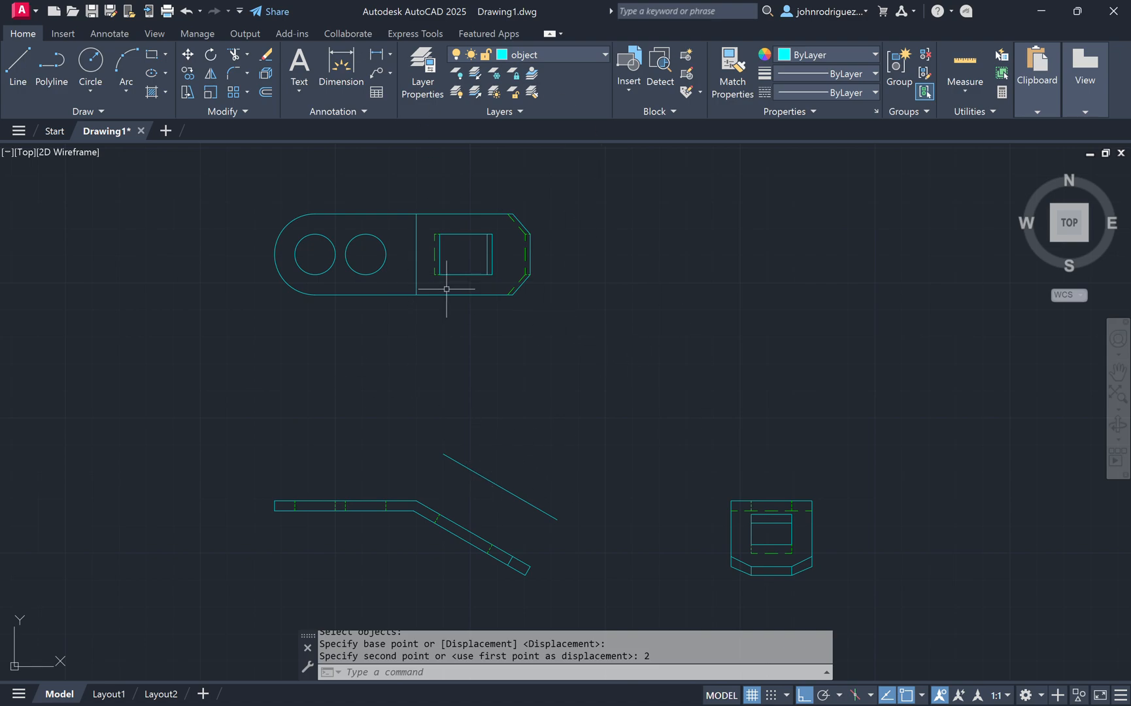
Step: Offset the new sloped line 1.5 units further away from the bent strip
scroll(417, 454, up, 3)
middle_drag(543, 492, 513, 404)
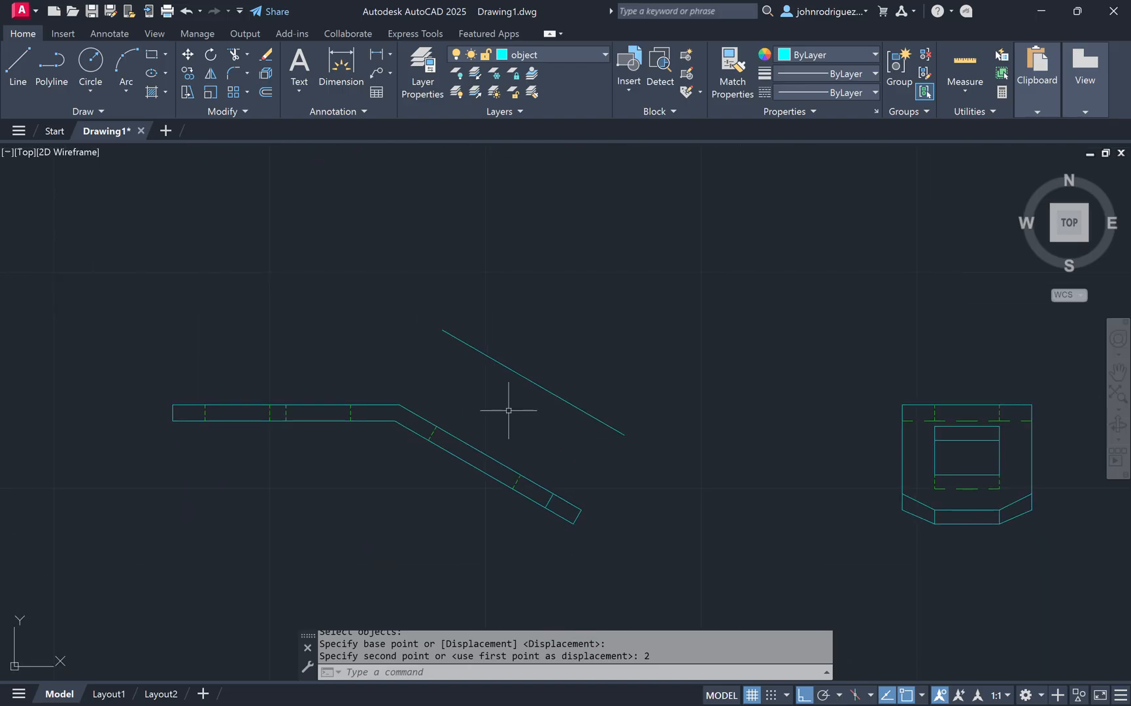
click(541, 373)
key(Escape)
text(o)
key(Return)
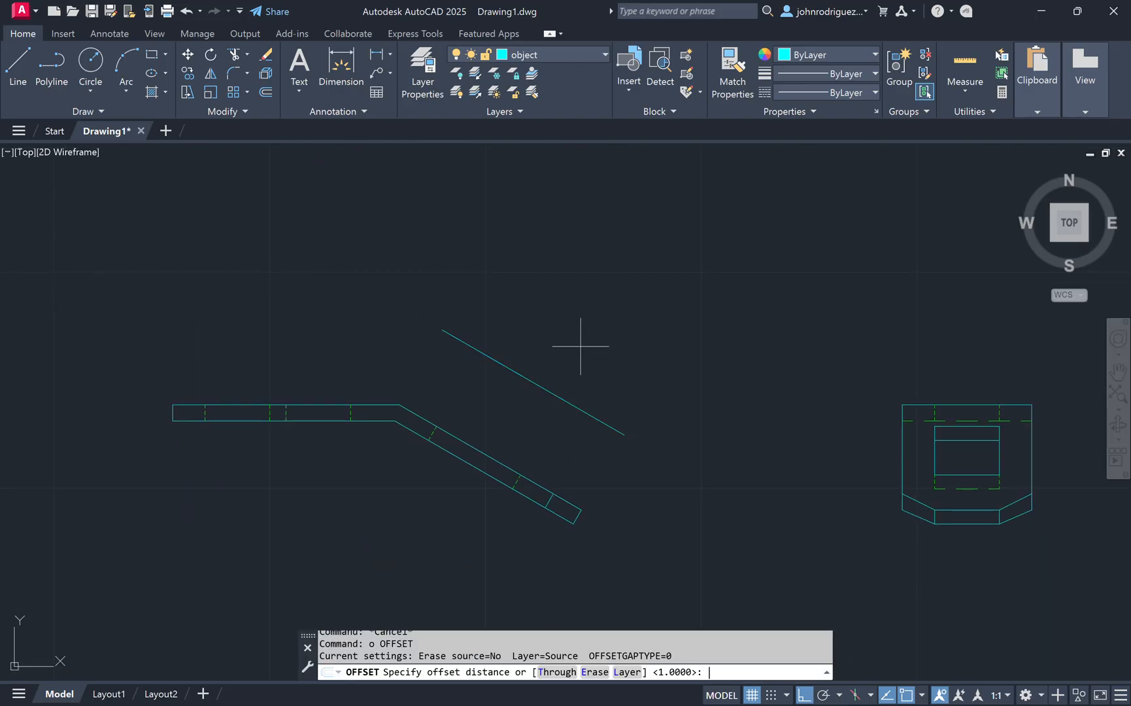
text(1.5)
key(Return)
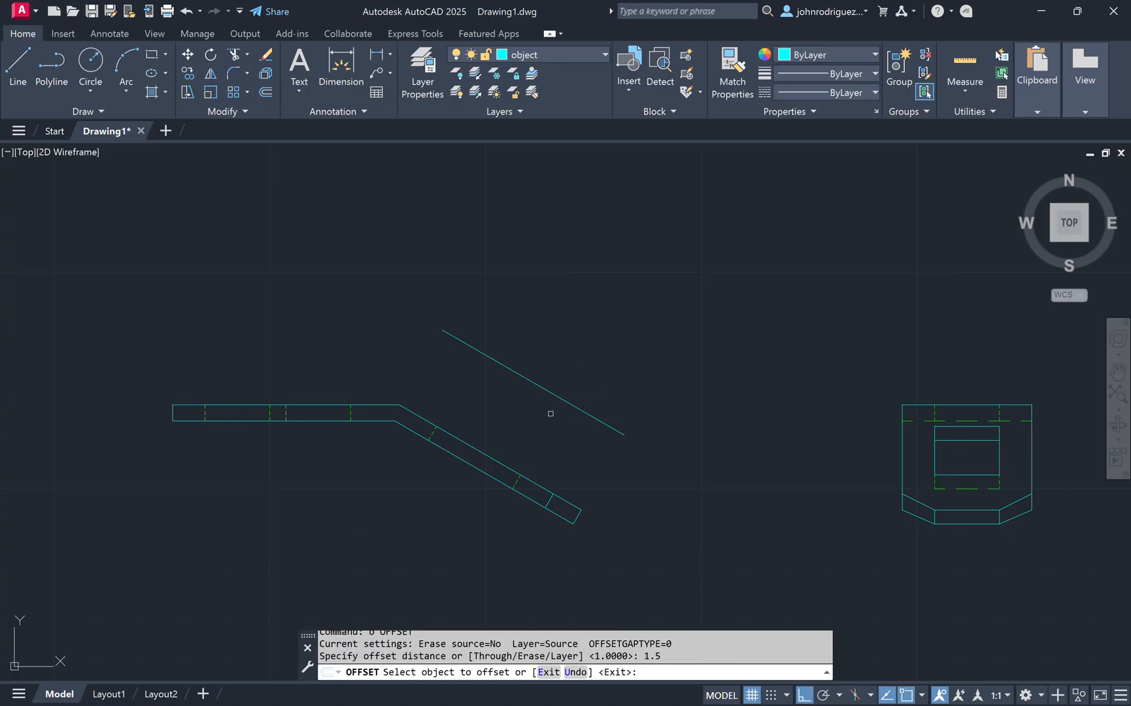
click(555, 397)
click(634, 361)
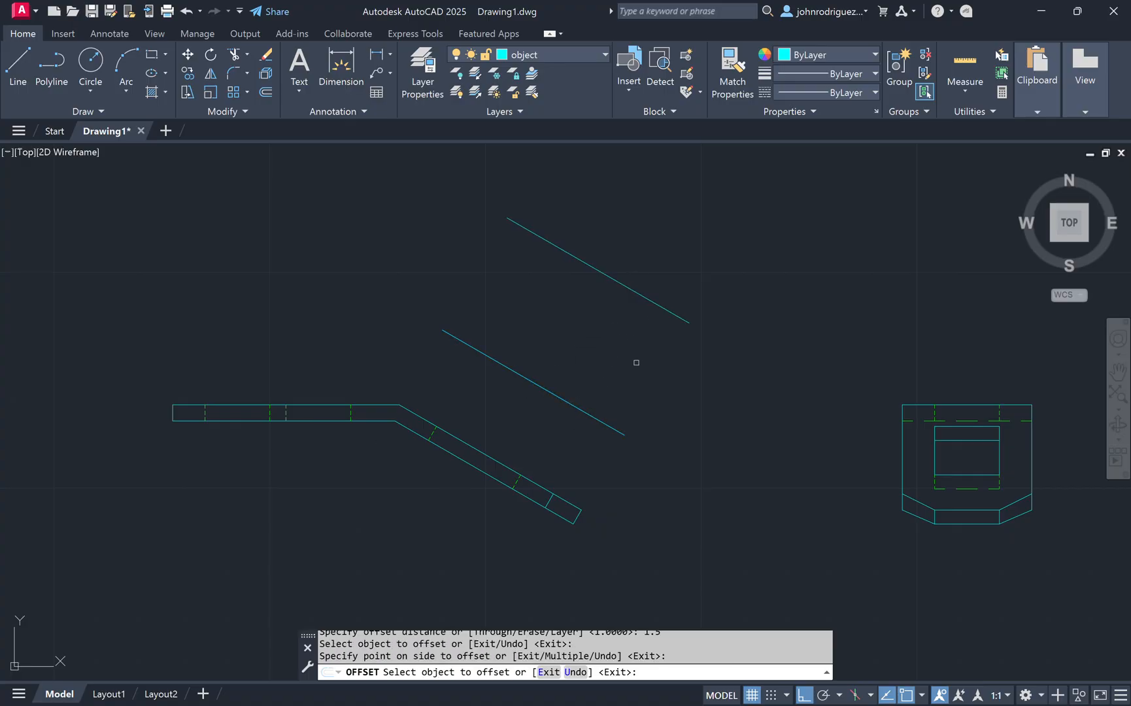
key(Escape)
Step: Draw lines joining the ends of the two parallel sloped lines to close the auxiliary view outline
text(l)
key(Return)
click(677, 321)
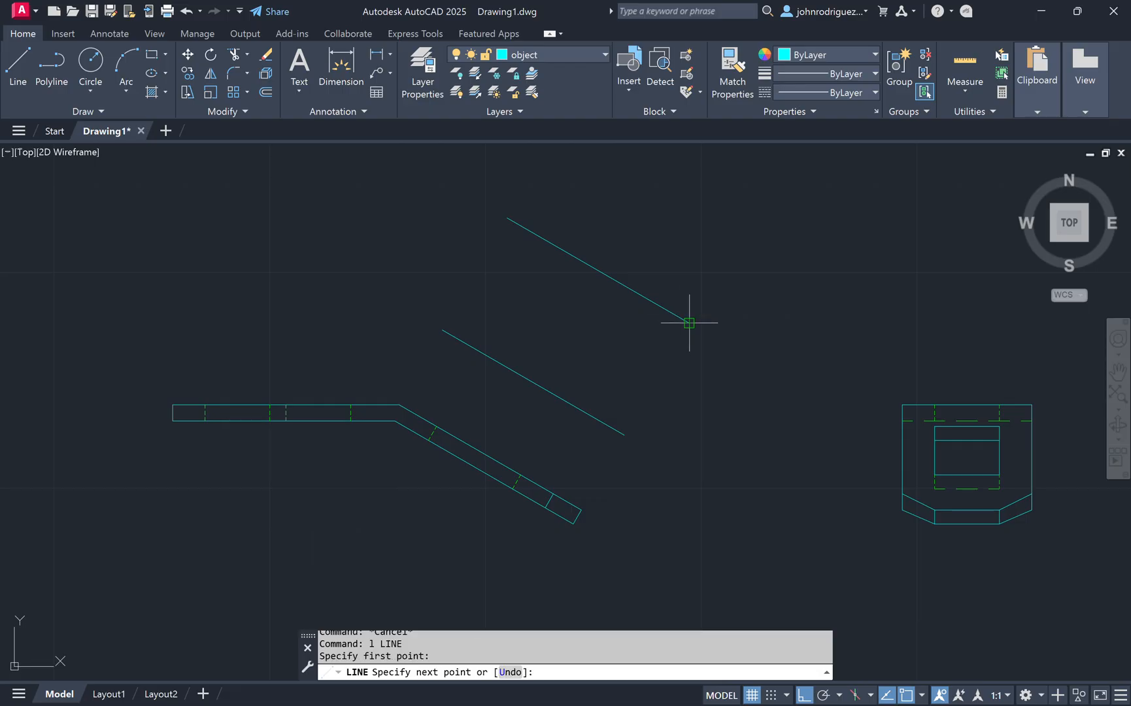
click(621, 434)
key(Escape)
key(Escape)
key(Return)
click(516, 217)
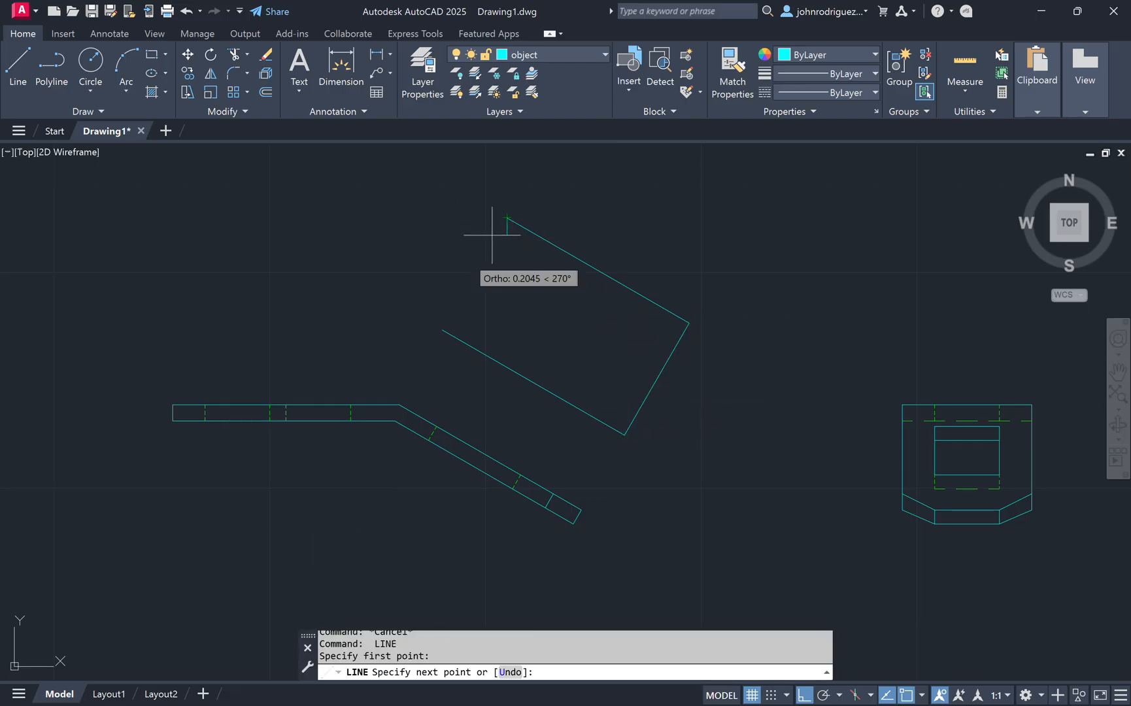
click(444, 329)
key(Escape)
key(Escape)
Step: Copy the outline's lower end line to the two bend and hole positions along the sloped section
text(co)
key(Return)
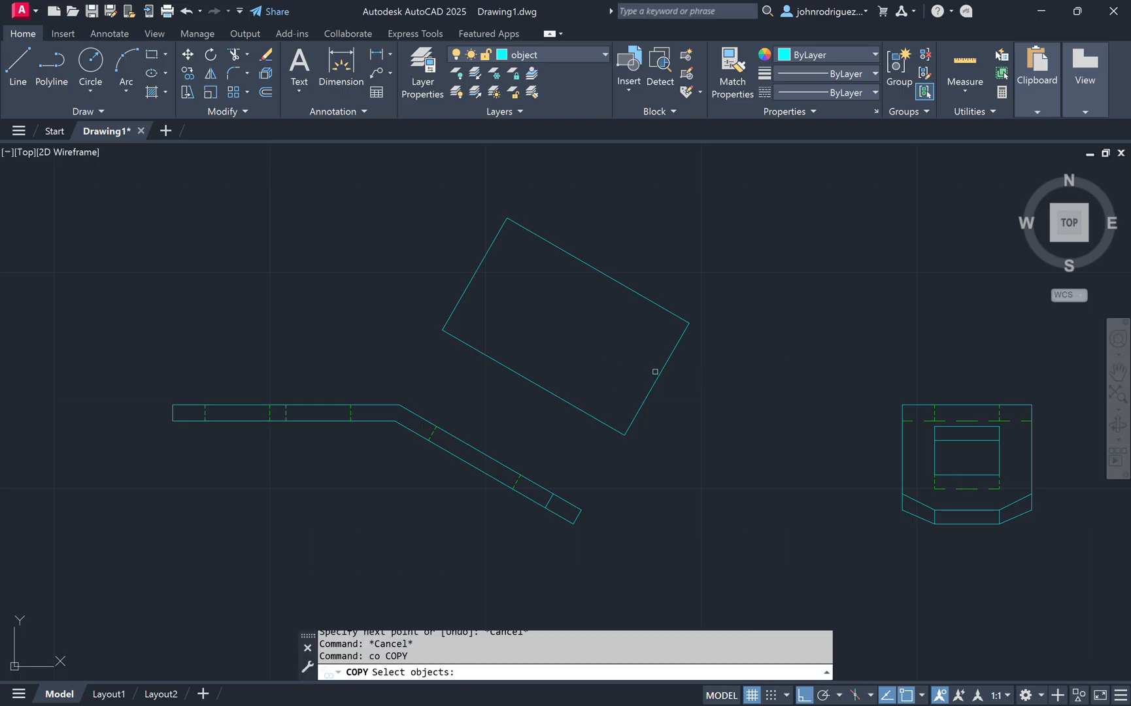
click(659, 376)
key(Return)
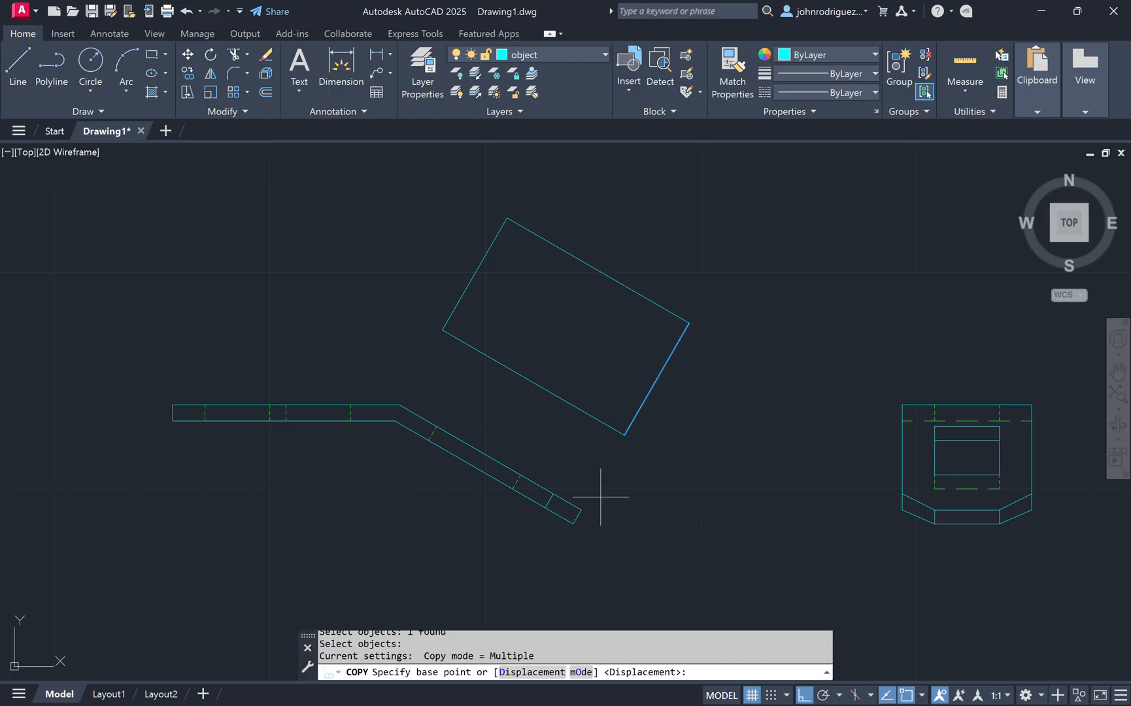
click(582, 509)
click(520, 472)
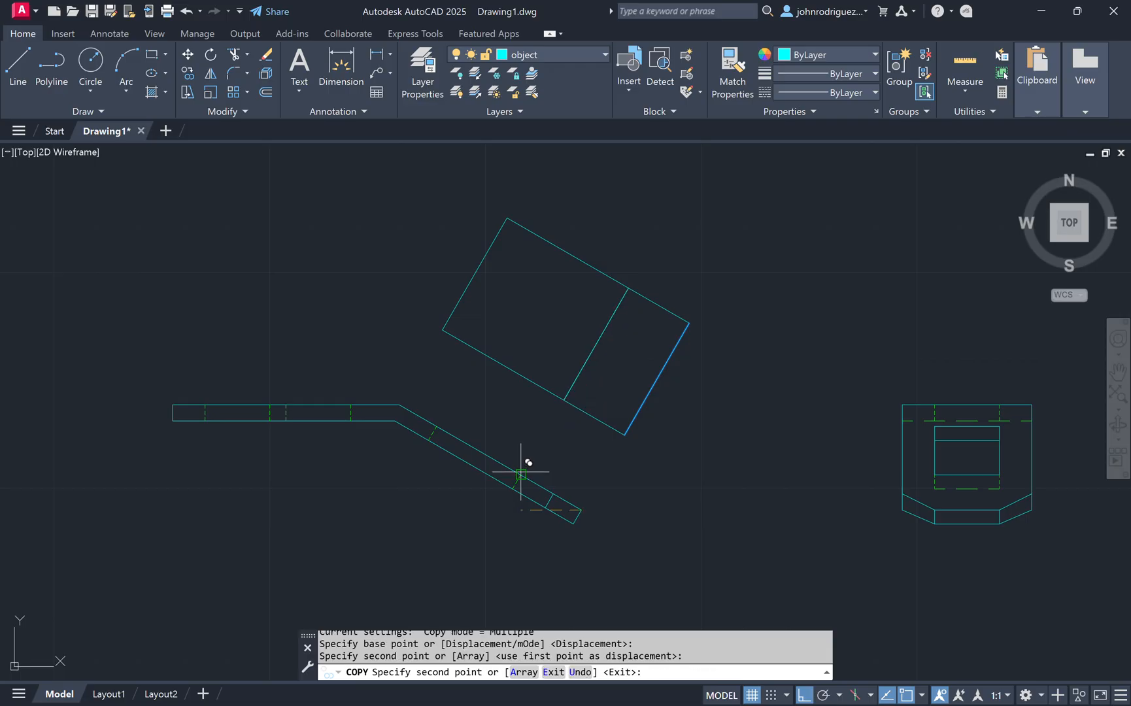
click(438, 427)
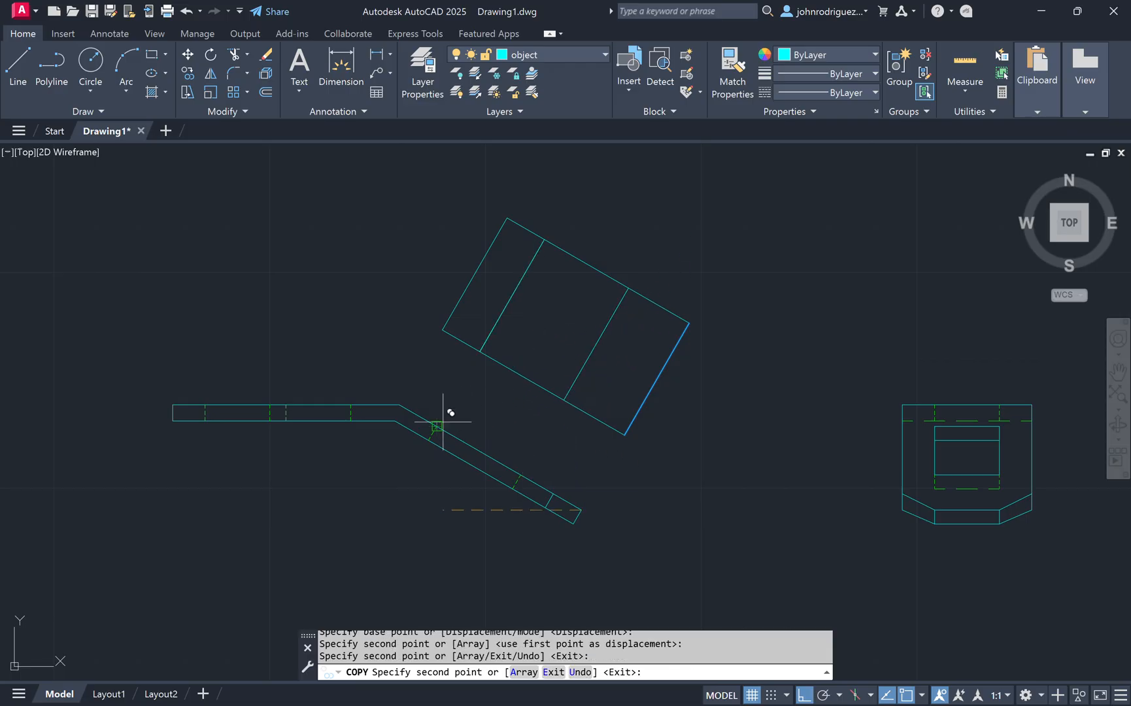
key(Escape)
key(Escape)
key(Escape)
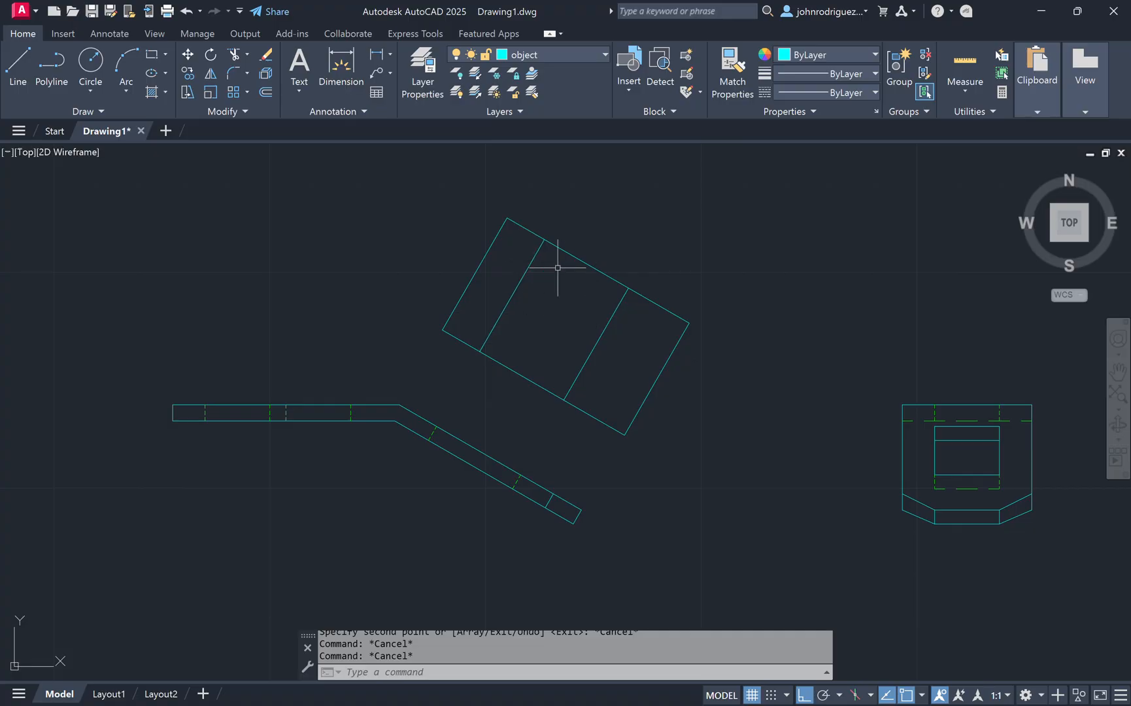
Step: Offset both long sloped edges of the auxiliary view 3/8 unit inward
text(o)
key(Return)
text(3/8)
key(Return)
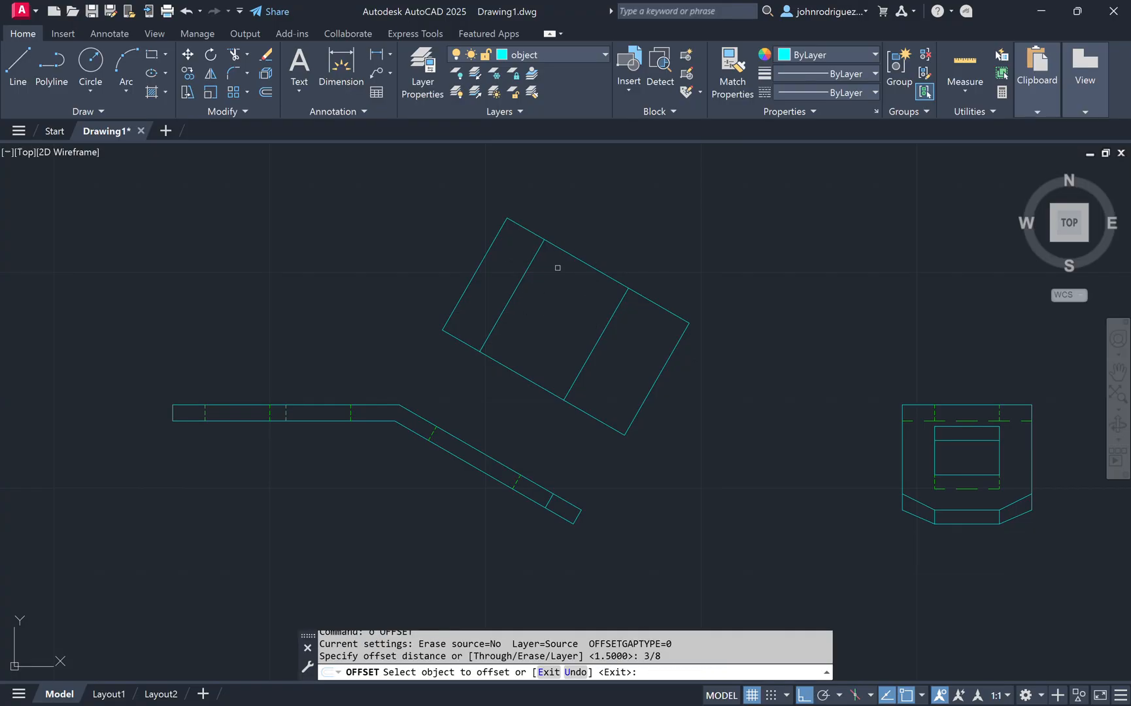
click(561, 251)
click(563, 279)
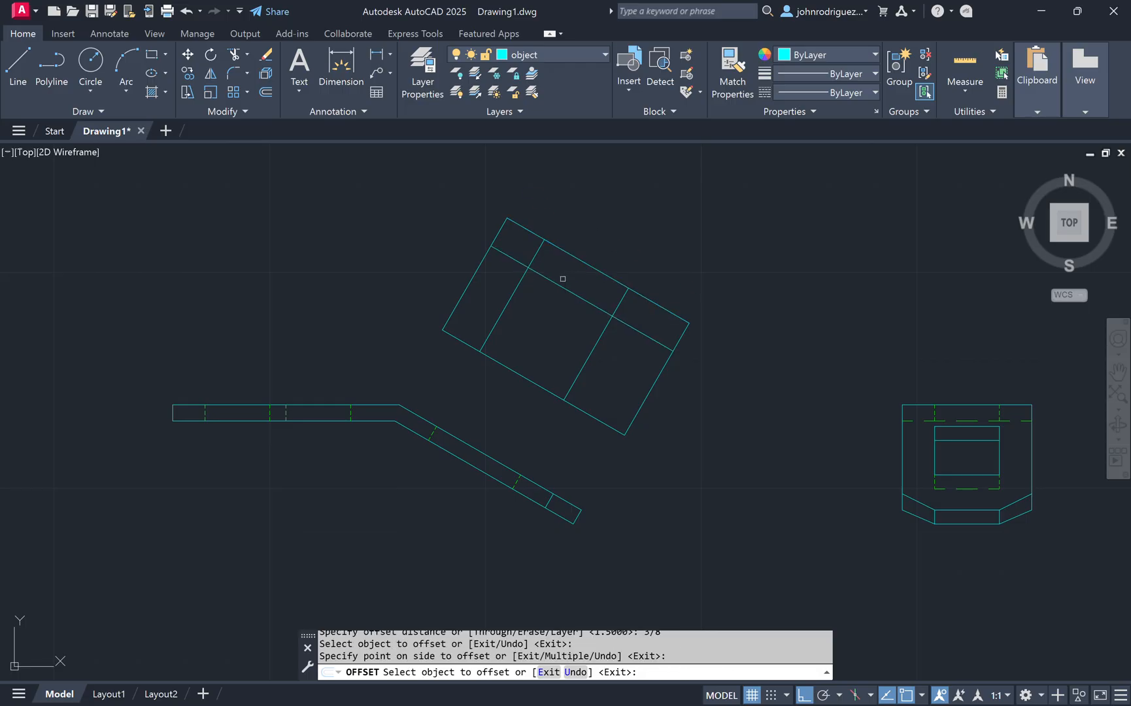
click(515, 376)
click(540, 349)
key(Escape)
key(Escape)
key(Escape)
scroll(629, 428, up, 5)
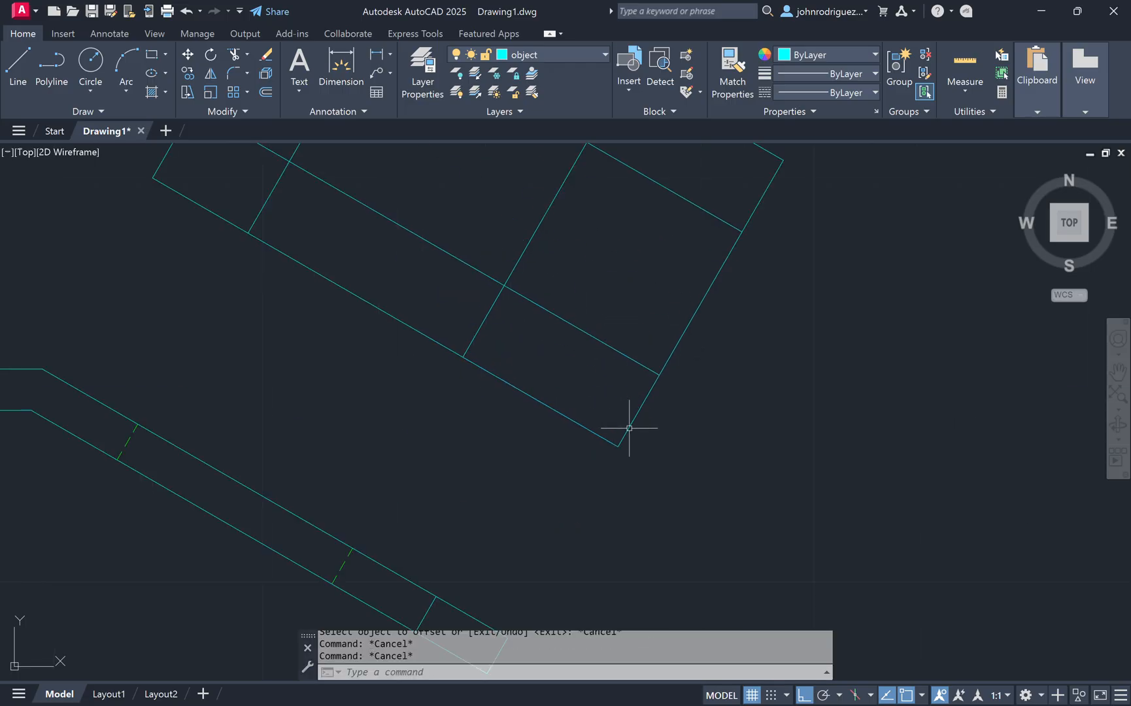
Step: Offset the auxiliary view's outer end line 3/8 unit inward
key(Return)
text(3)
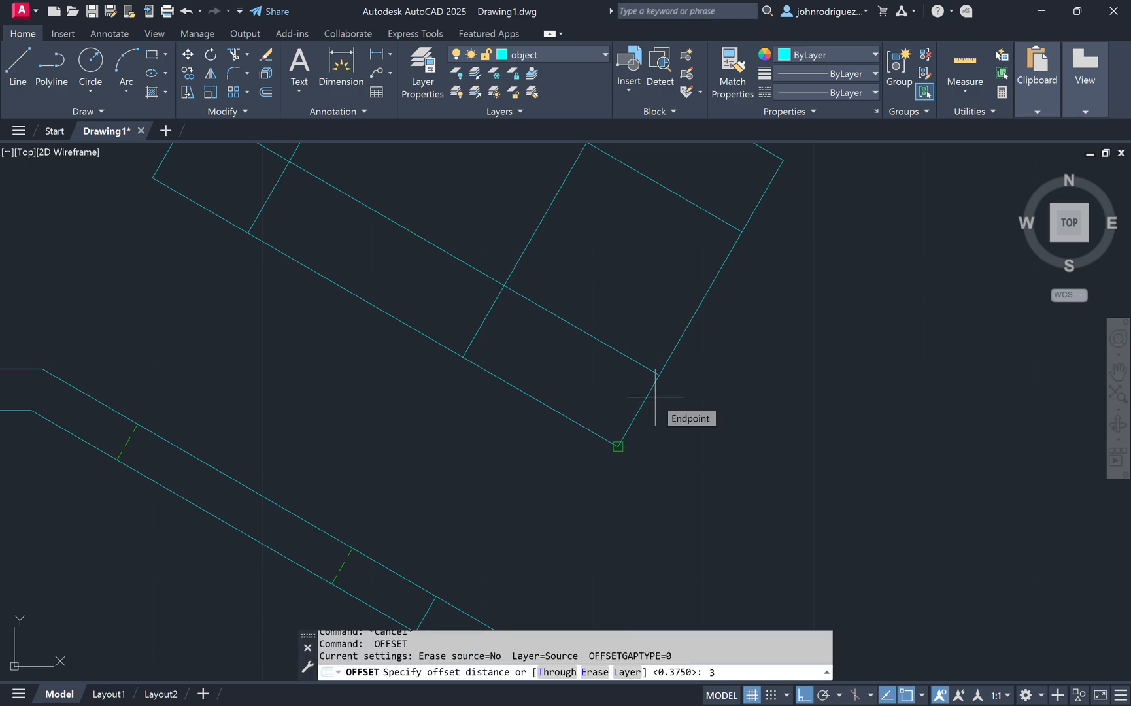
key(Print)
key(Escape)
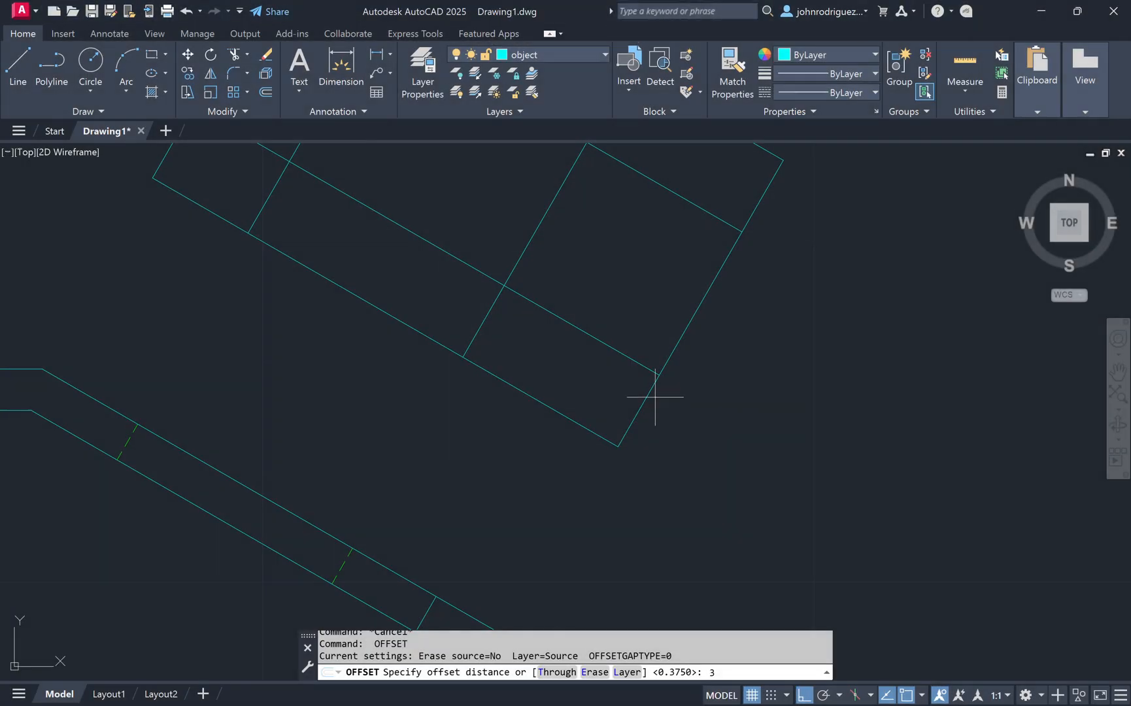
text(/8)
key(Return)
click(673, 345)
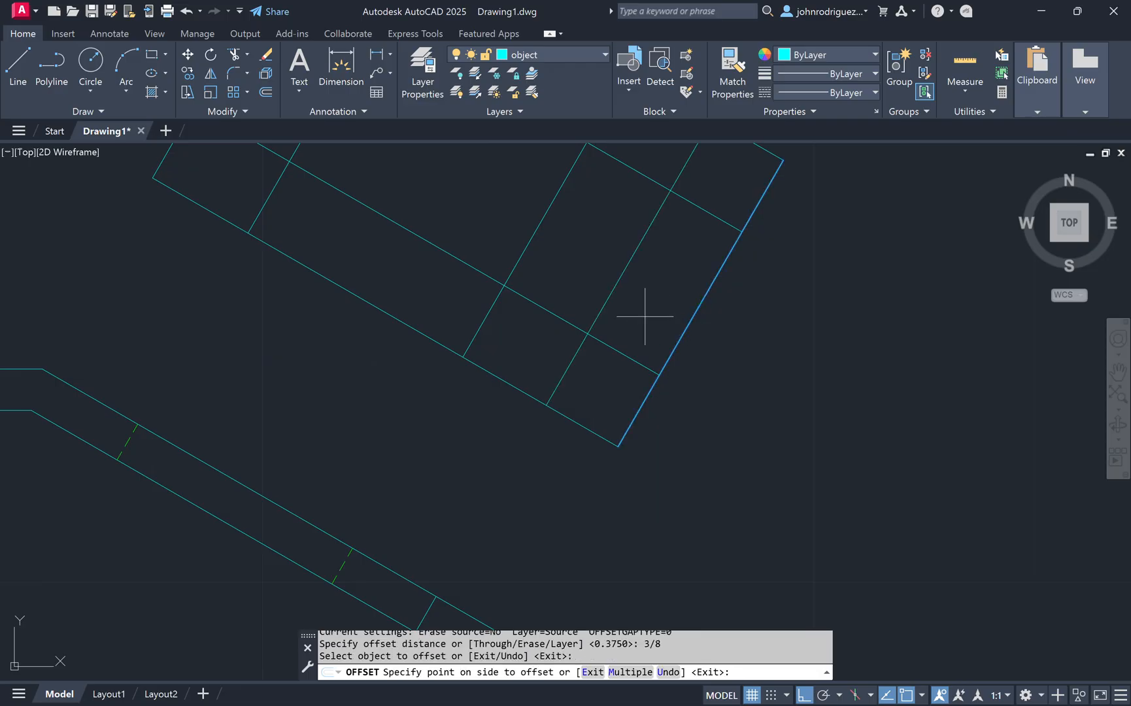
click(642, 318)
scroll(577, 321, down, 2)
key(Escape)
key(Escape)
key(Escape)
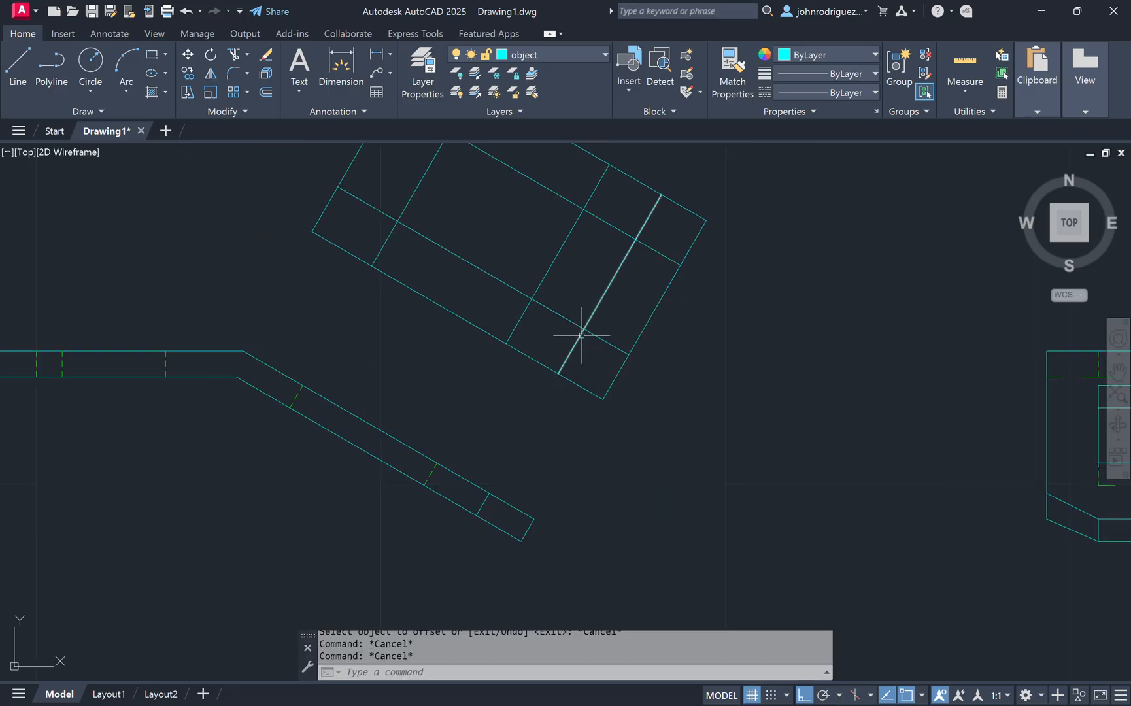
Step: Draw two diagonal lines across the corners at the outer end of the auxiliary view
middle_drag(583, 331, 613, 443)
text(l)
key(Return)
click(643, 414)
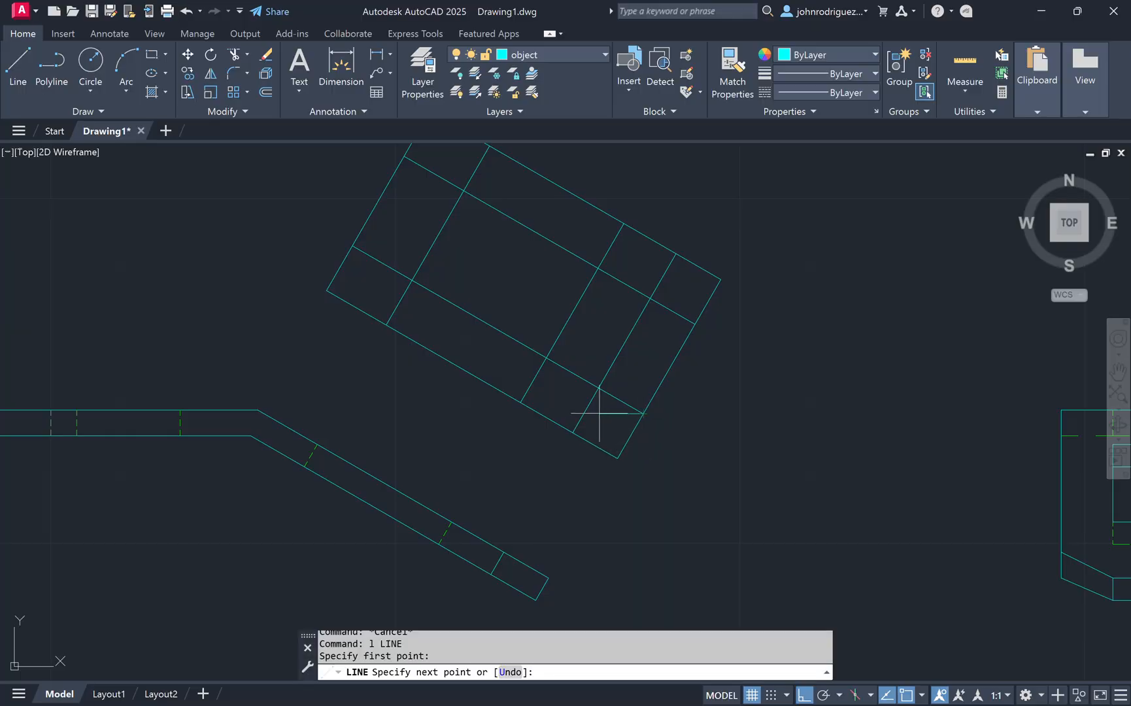
click(574, 432)
key(Escape)
key(Return)
click(693, 323)
click(676, 254)
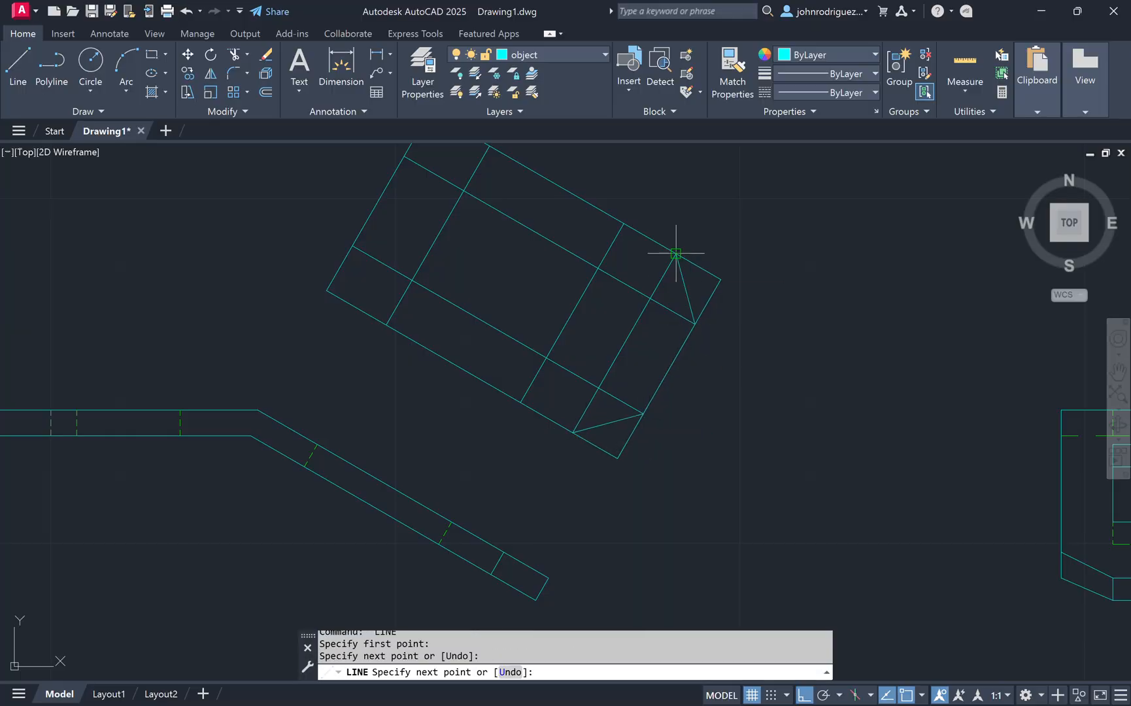
key(Escape)
Step: Trim the excess line segments to leave an inner rectangle and chamfered corners in the auxiliary view
middle_drag(616, 323, 635, 388)
text(tr)
key(Return)
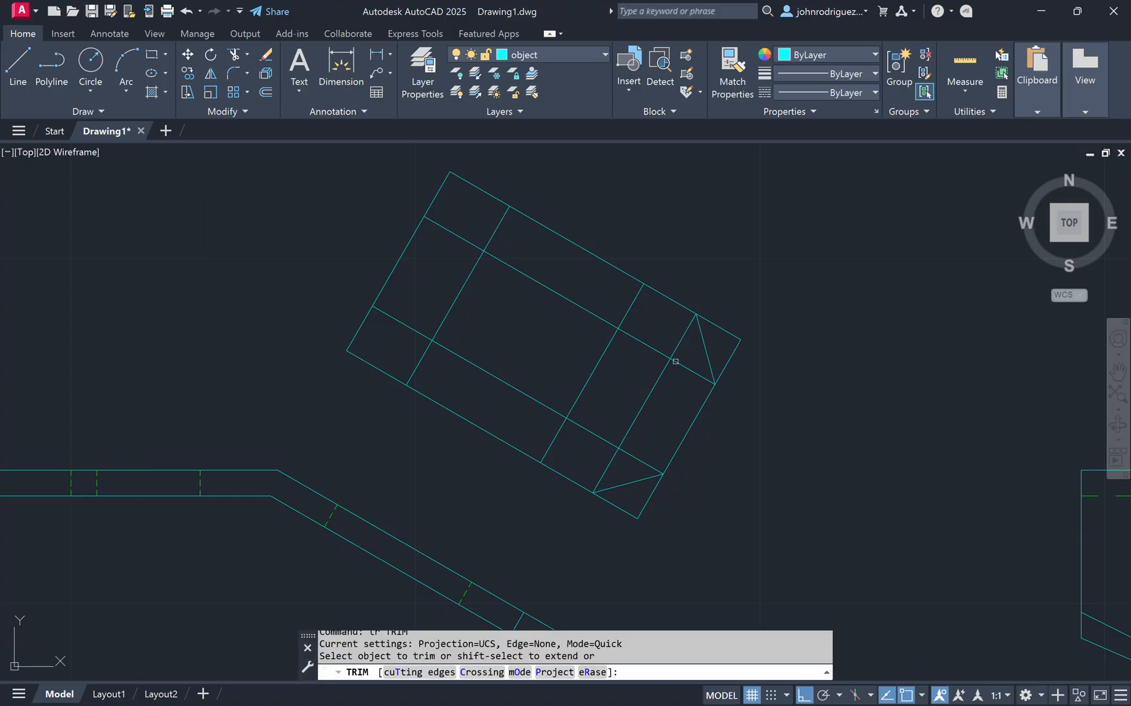
mouse_move(689, 341)
mouse_down()
mouse_move(684, 325)
mouse_move(487, 237)
mouse_move(424, 283)
mouse_move(424, 366)
mouse_move(583, 452)
mouse_move(641, 457)
mouse_move(665, 349)
mouse_move(688, 375)
mouse_move(684, 393)
mouse_up()
click(599, 434)
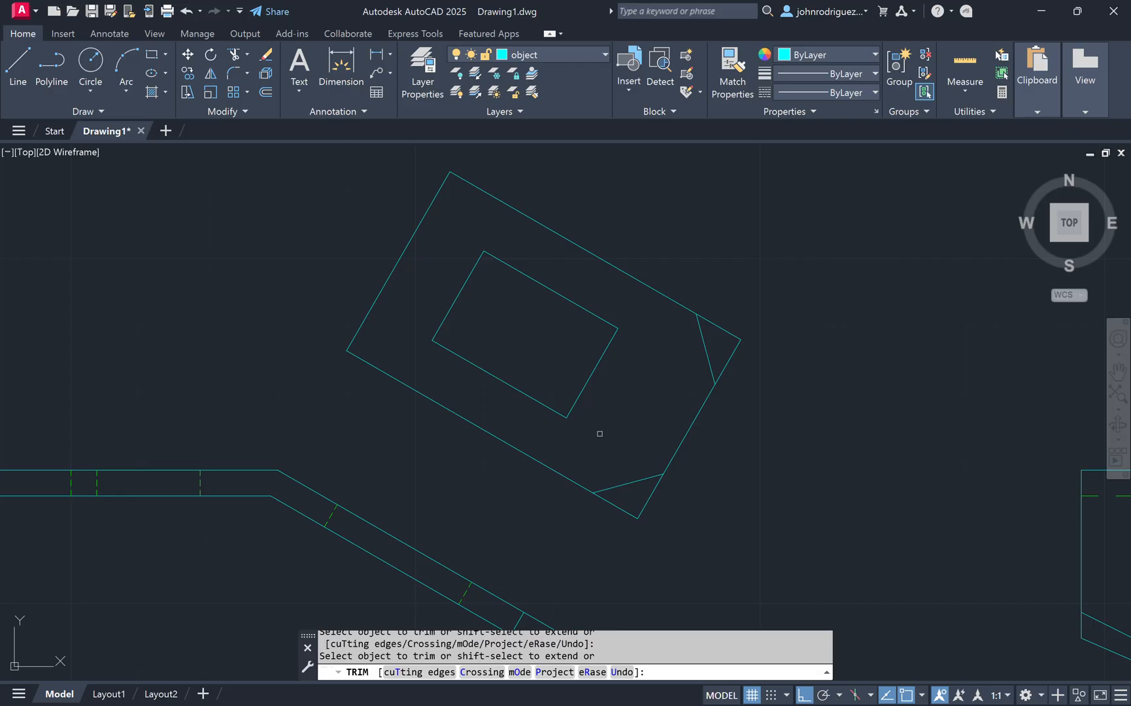
drag(765, 369, 737, 322)
mouse_move(678, 504)
mouse_down()
mouse_move(641, 500)
mouse_move(605, 527)
mouse_up()
mouse_move(668, 542)
middle_down()
mouse_move(680, 467)
mouse_move(718, 469)
middle_up()
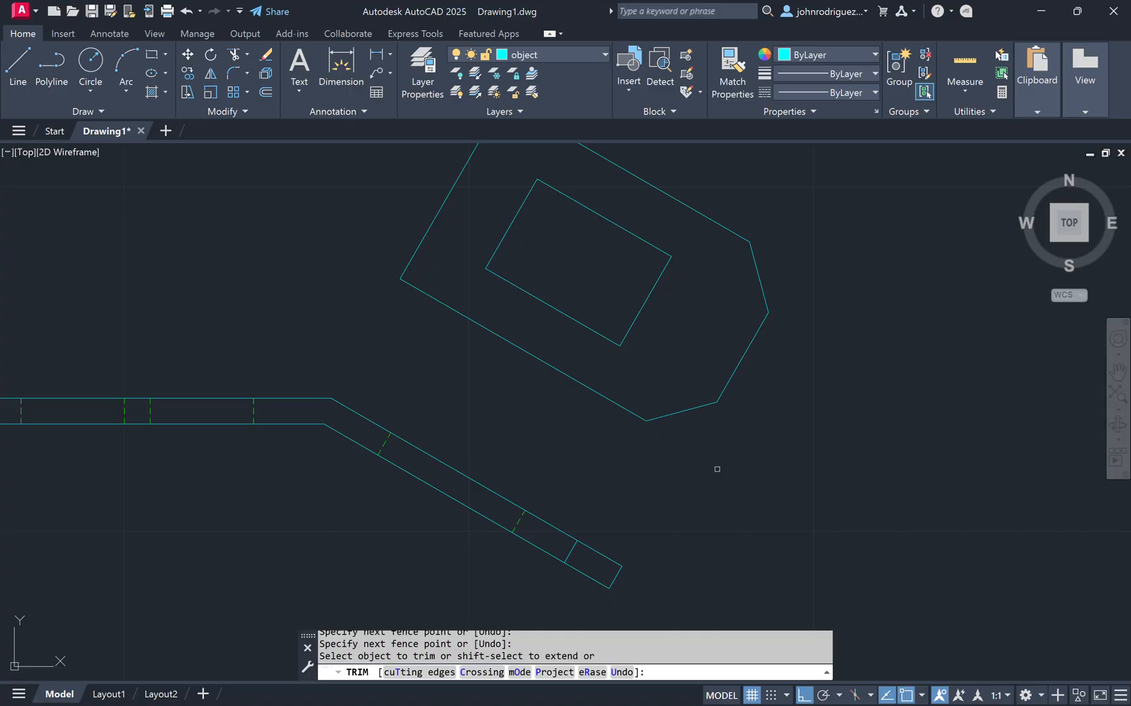
key(Return)
Step: Make the dimension layer current
scroll(738, 444, down, 2)
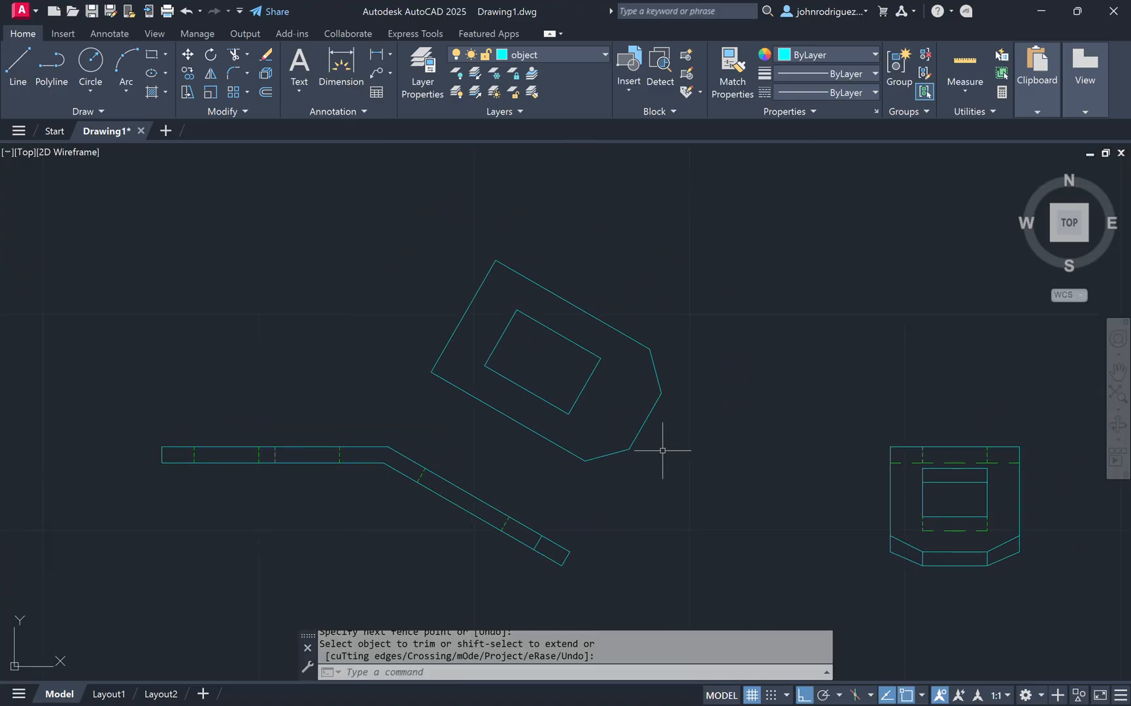
scroll(642, 422, down, 2)
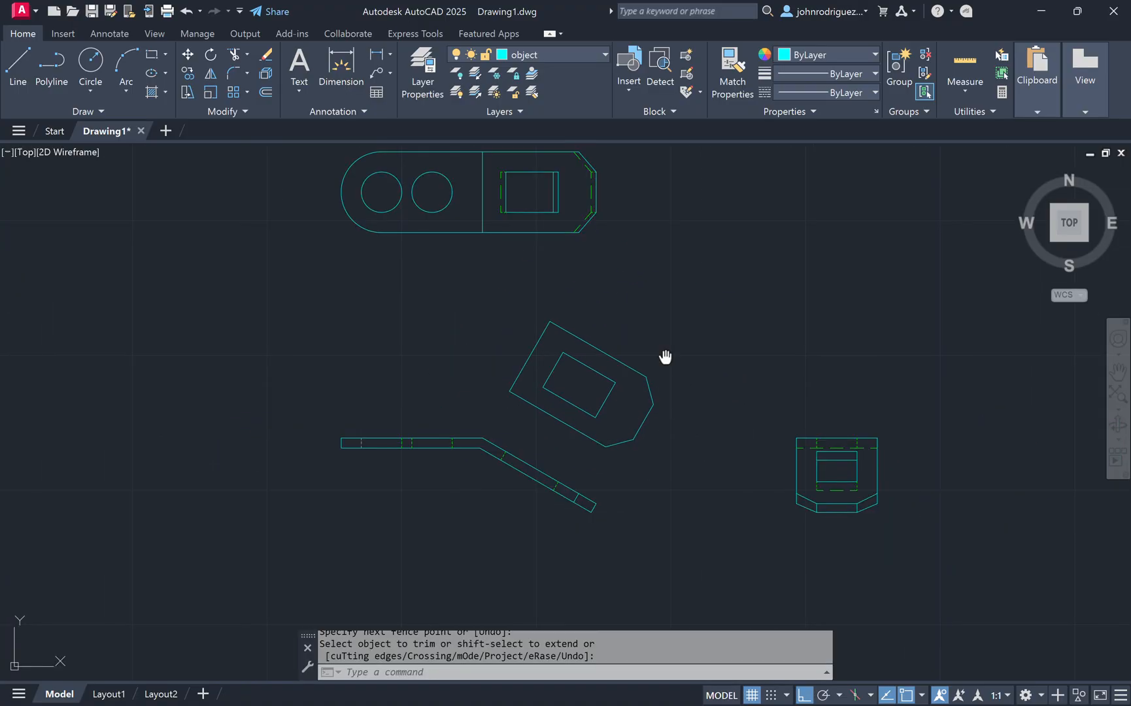
middle_drag(666, 357, 587, 407)
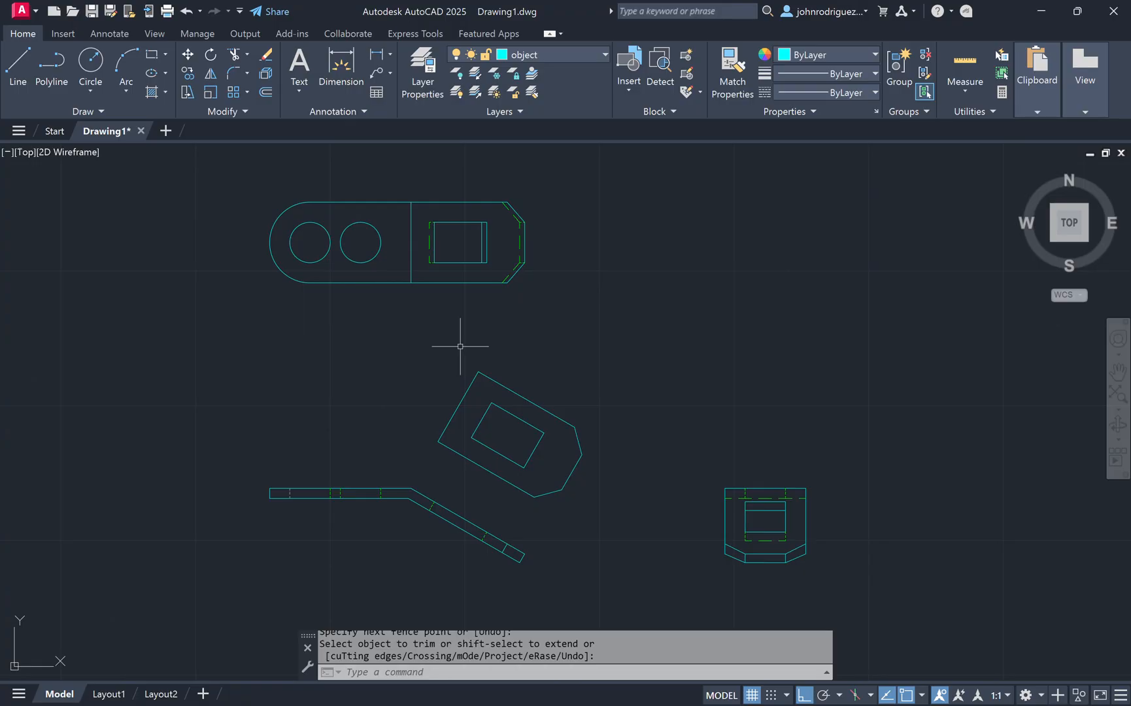
click(341, 68)
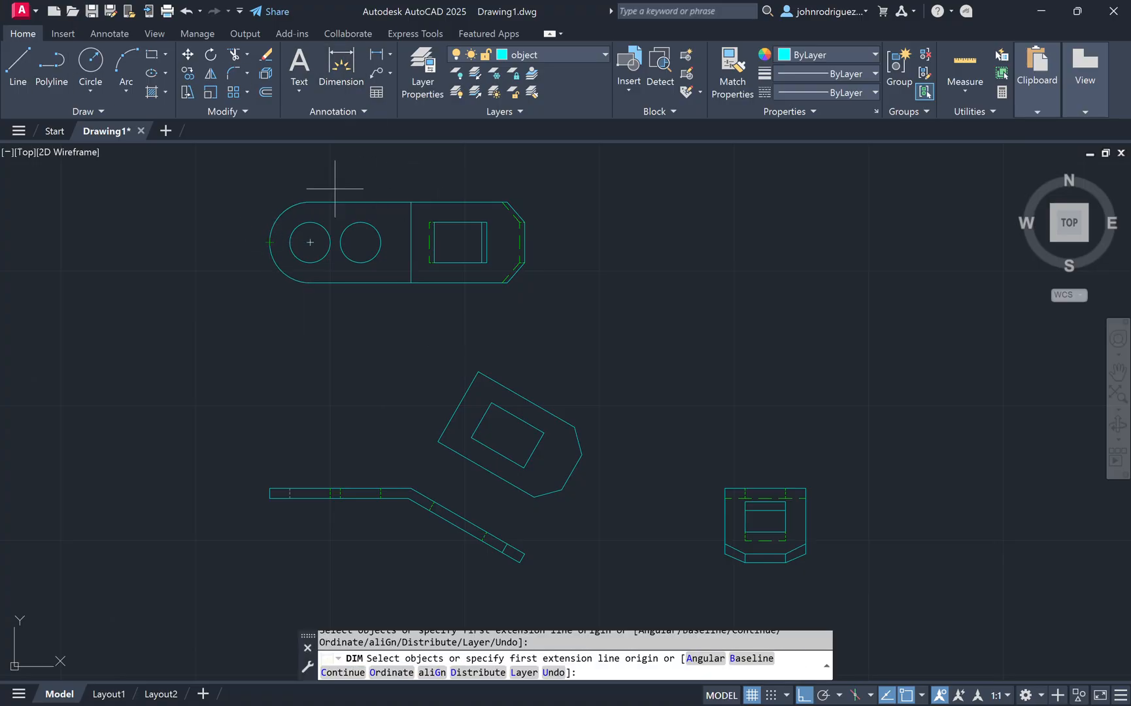
key(Escape)
click(580, 57)
click(520, 111)
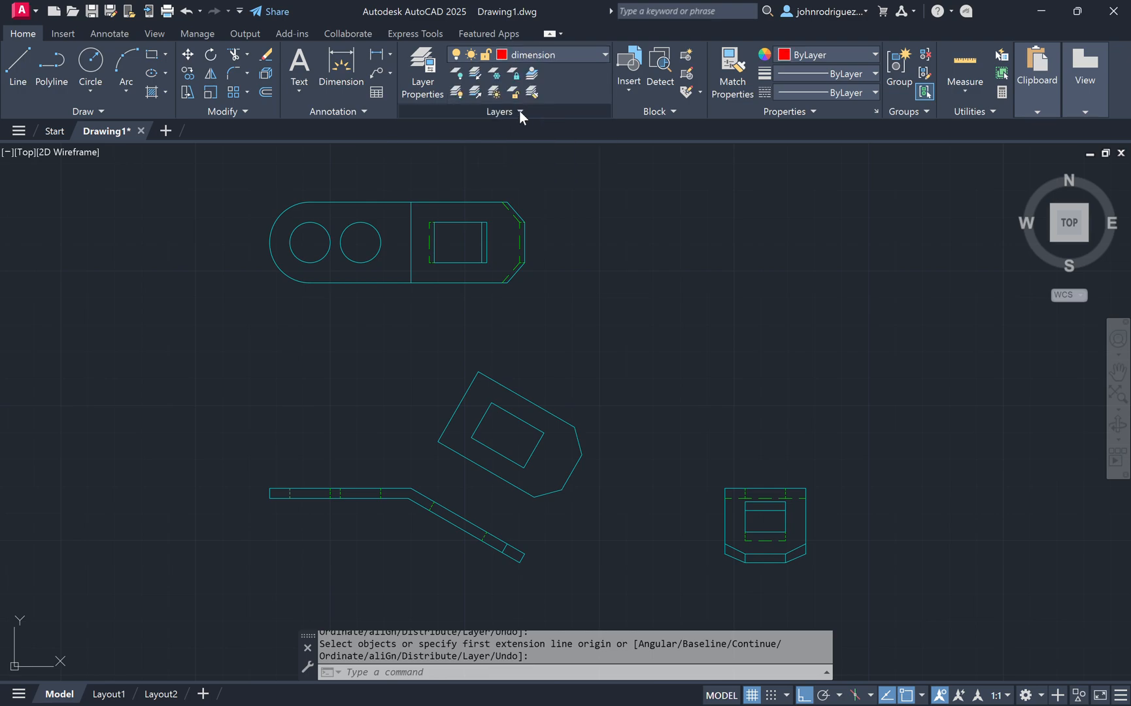
Step: Dimension the overall length of the top view below it
click(341, 69)
click(270, 242)
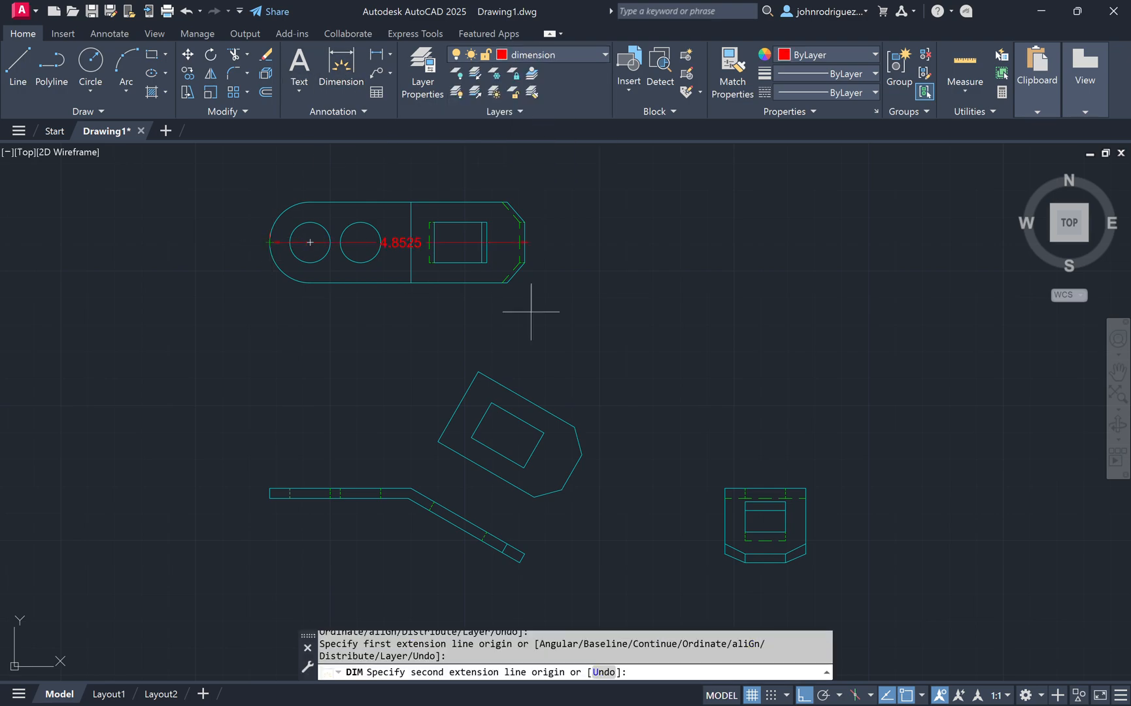
click(523, 262)
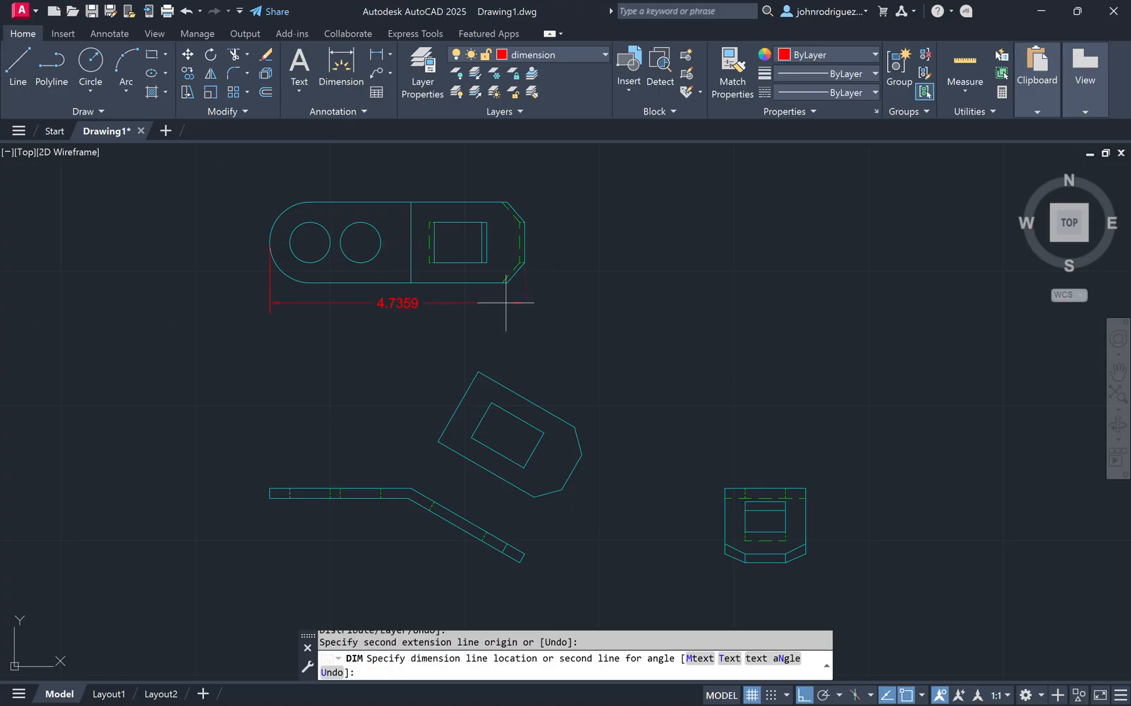
click(454, 307)
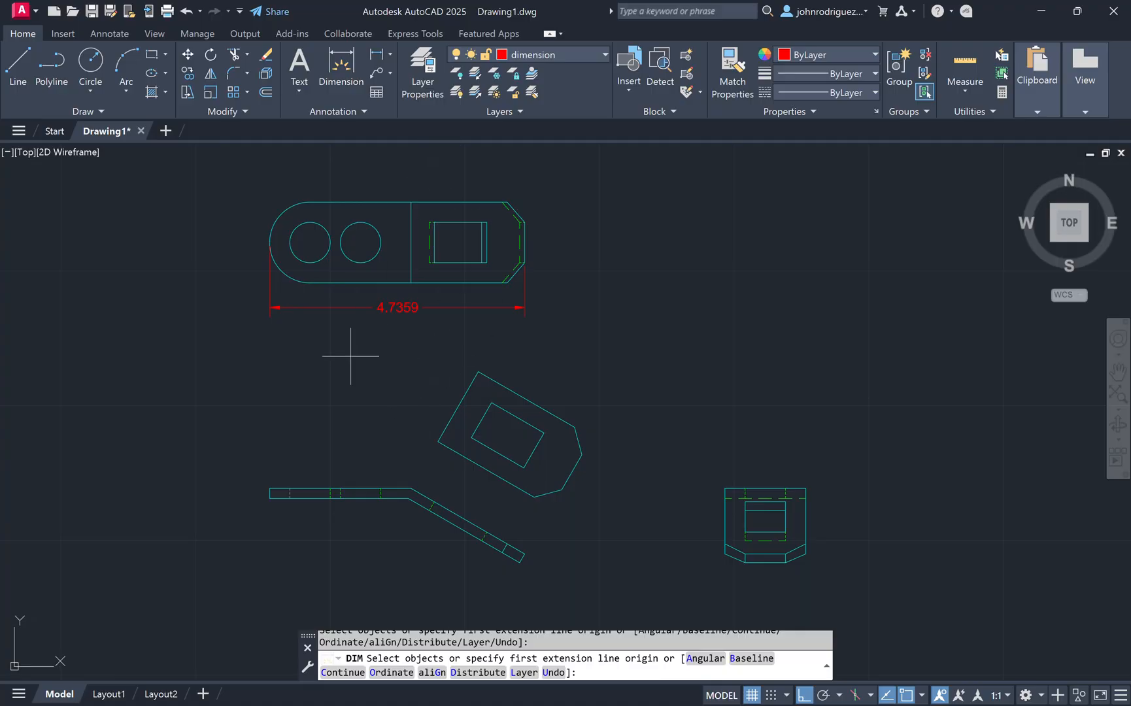
Step: Dimension the length of the flat segment on the profile view
click(270, 488)
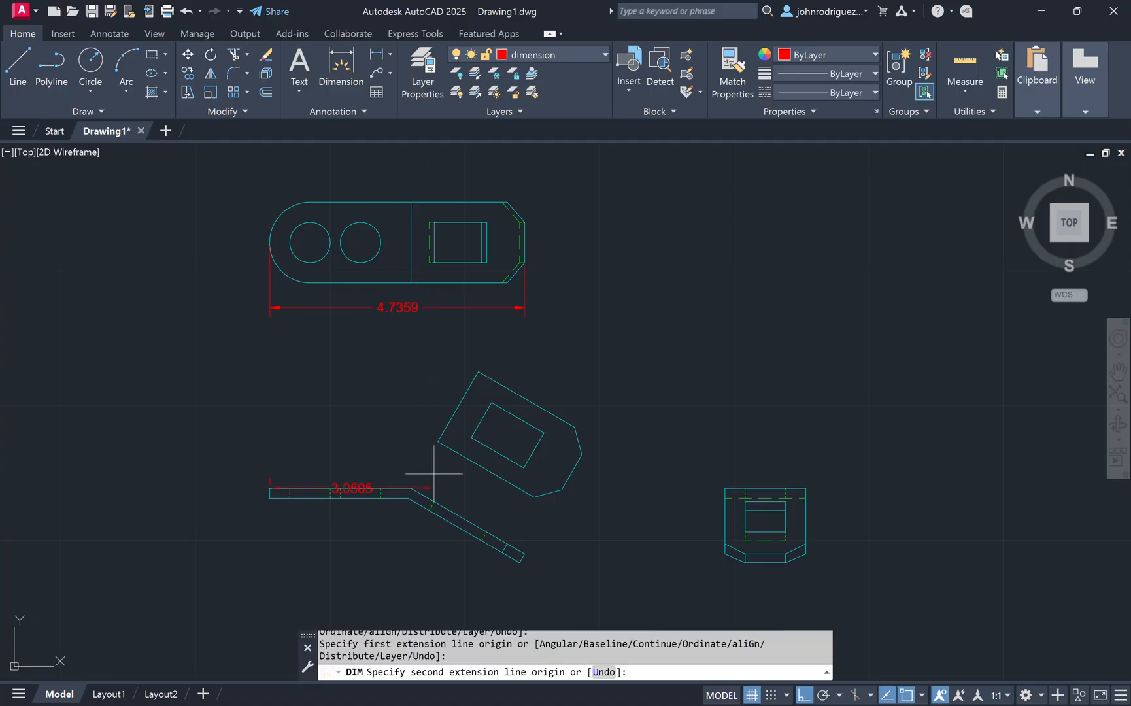
click(411, 488)
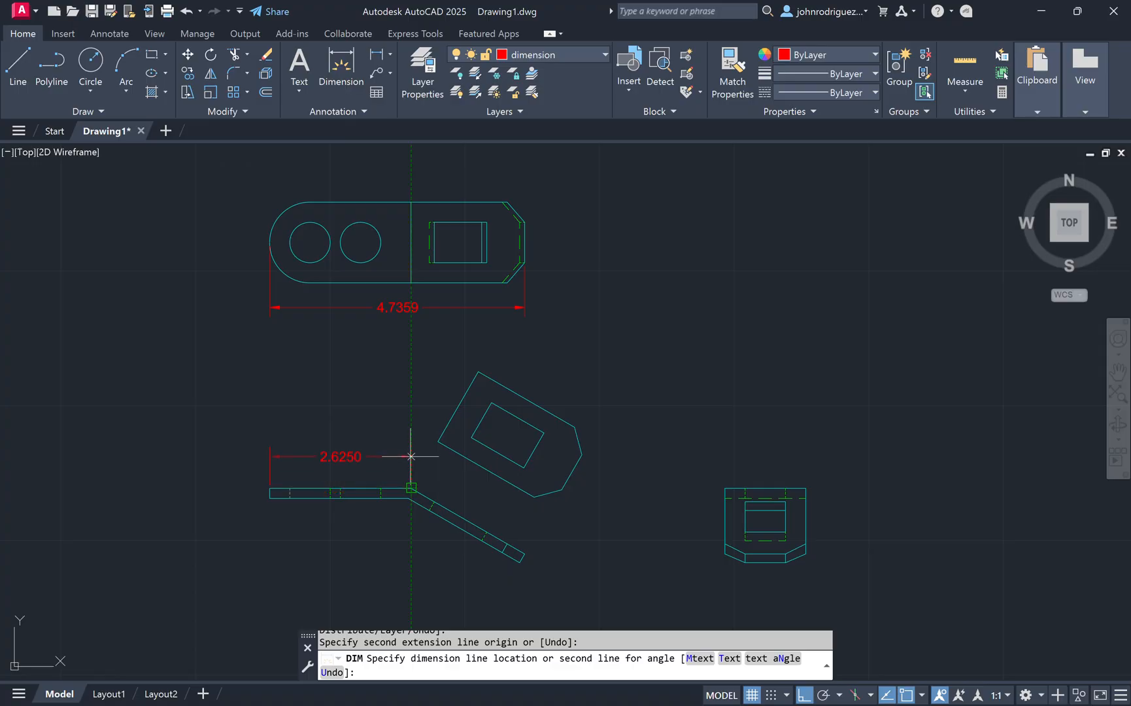
click(374, 465)
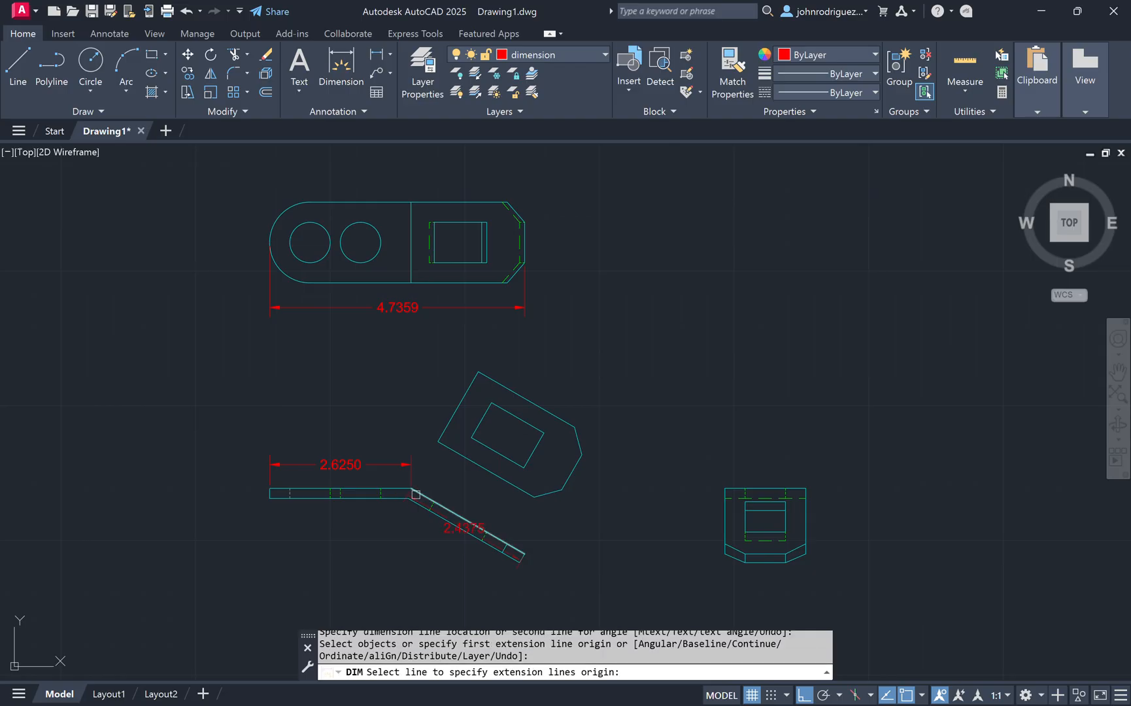
Step: Add an aligned dimension to the sloped segment of the profile view
scroll(422, 488, up, 2)
key(Return)
click(424, 499)
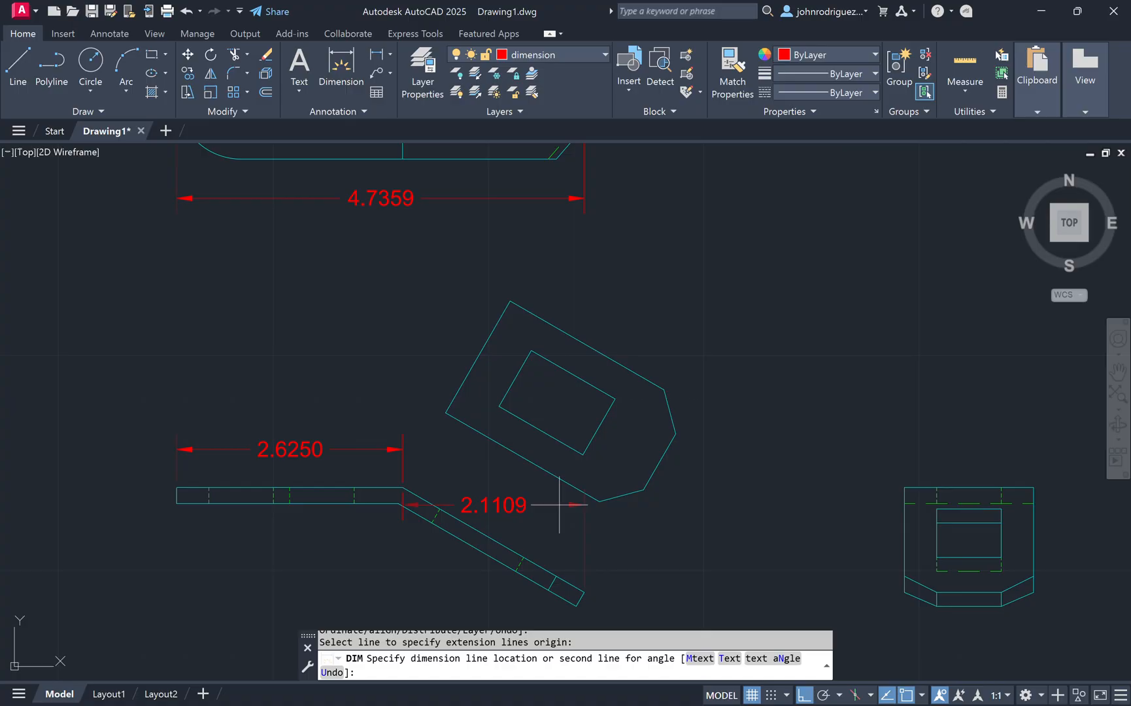
key(F8)
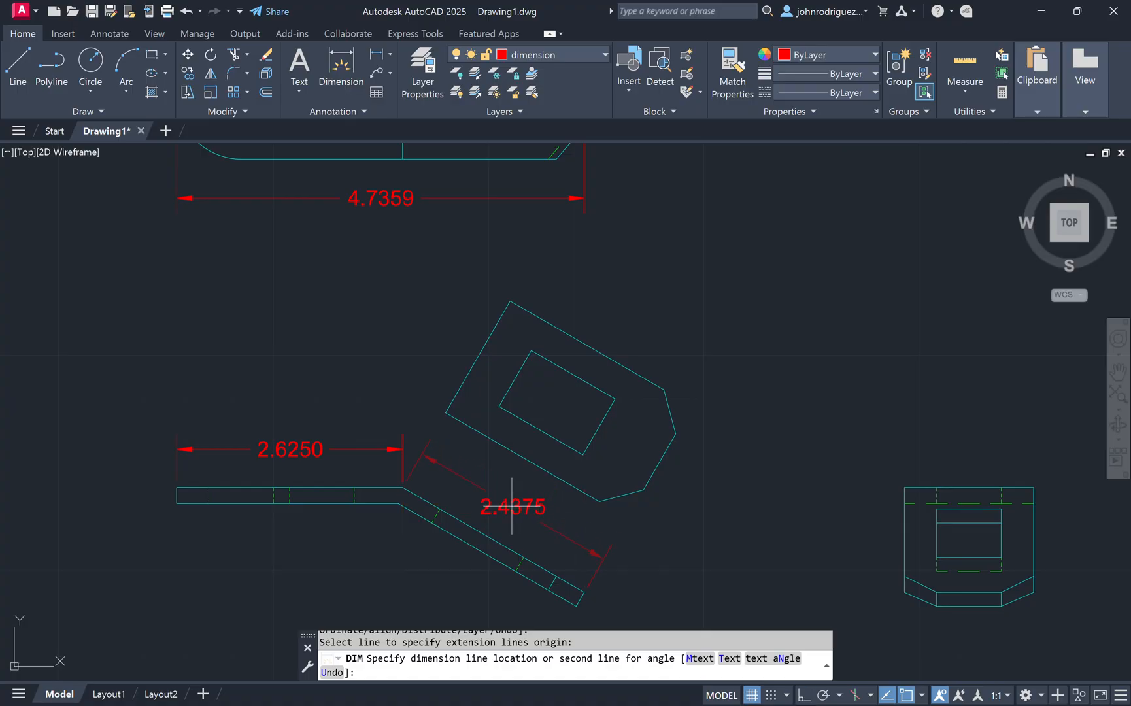
click(509, 507)
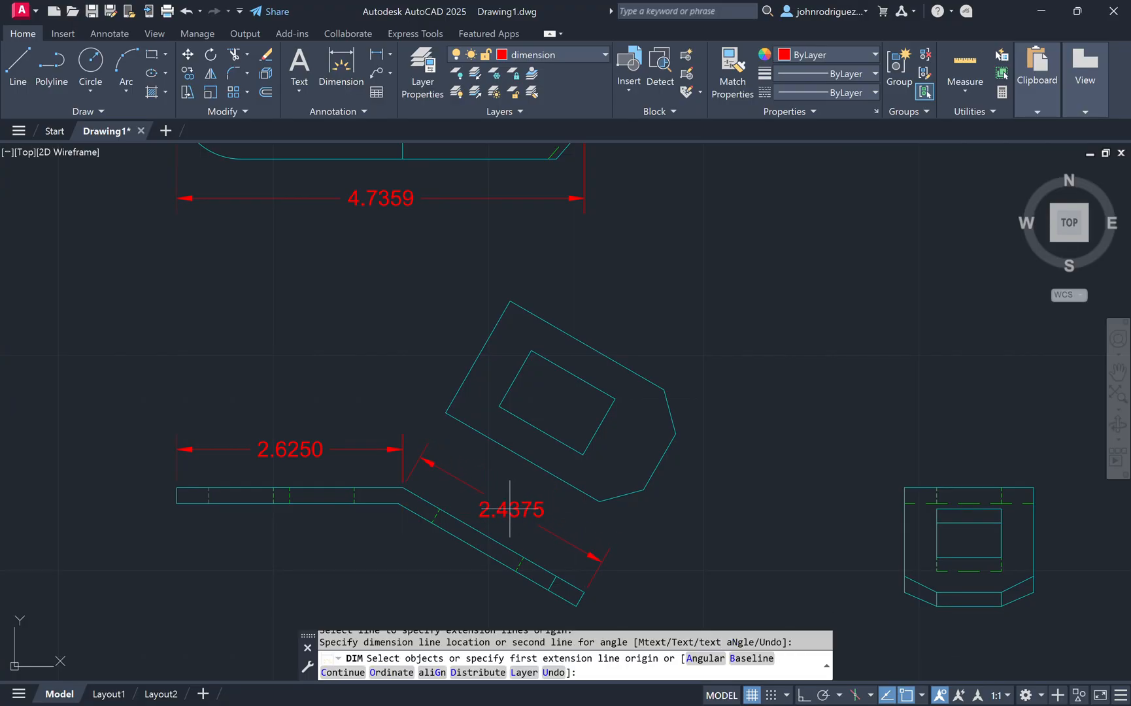
Step: Dimension the strip's thickness on the flat segment of the profile view
middle_drag(702, 518, 710, 479)
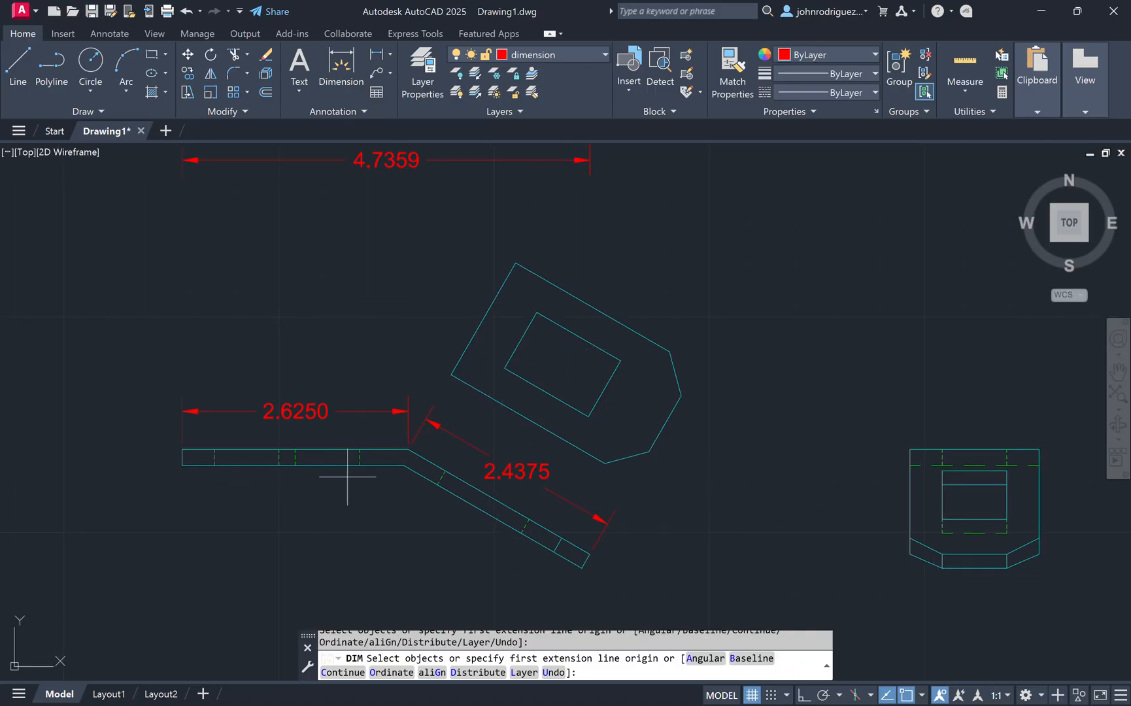
scroll(316, 502, up, 2)
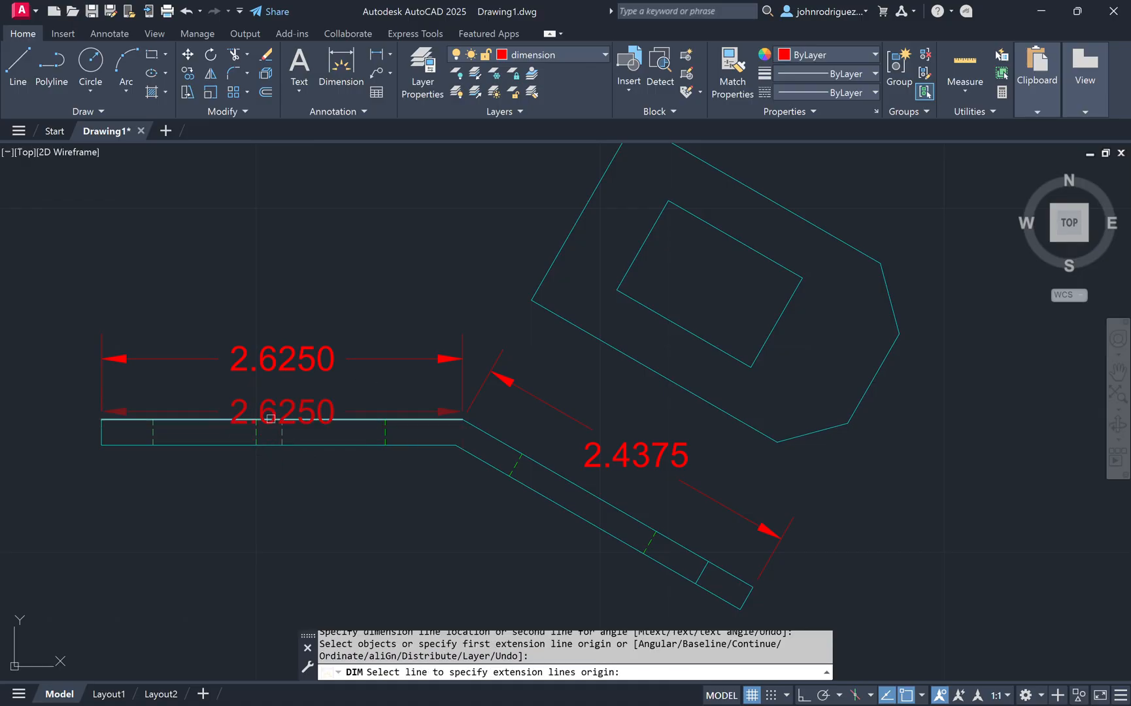
scroll(272, 419, up, 3)
scroll(307, 421, down, 2)
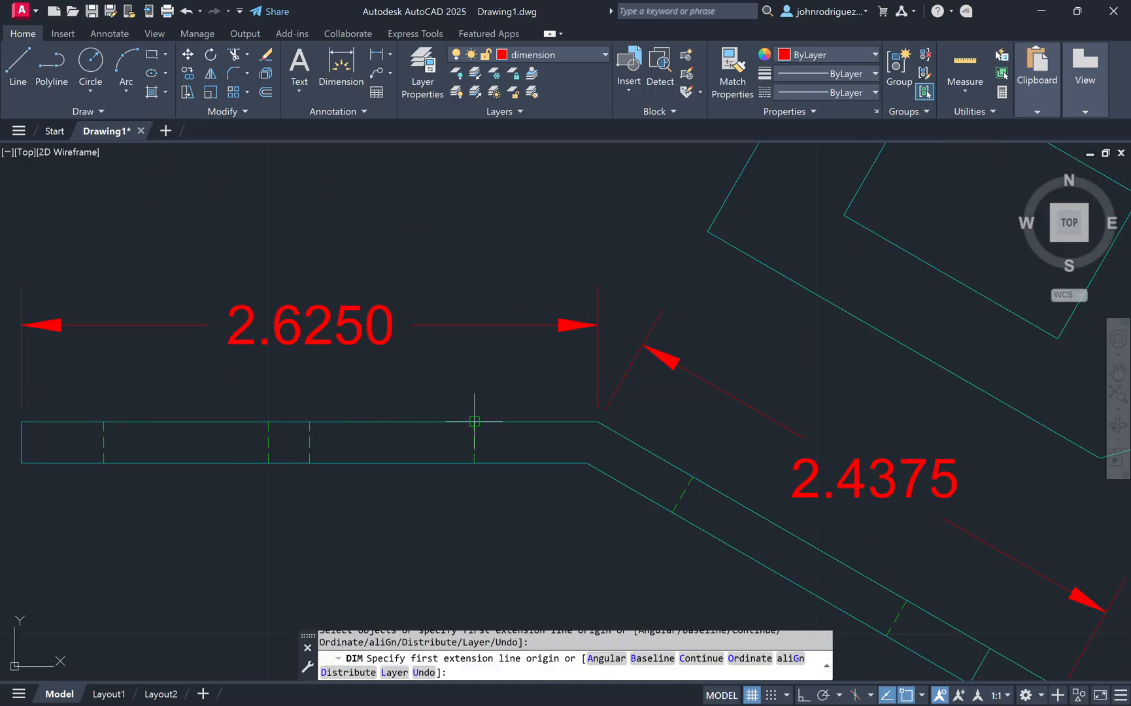
click(310, 421)
click(309, 462)
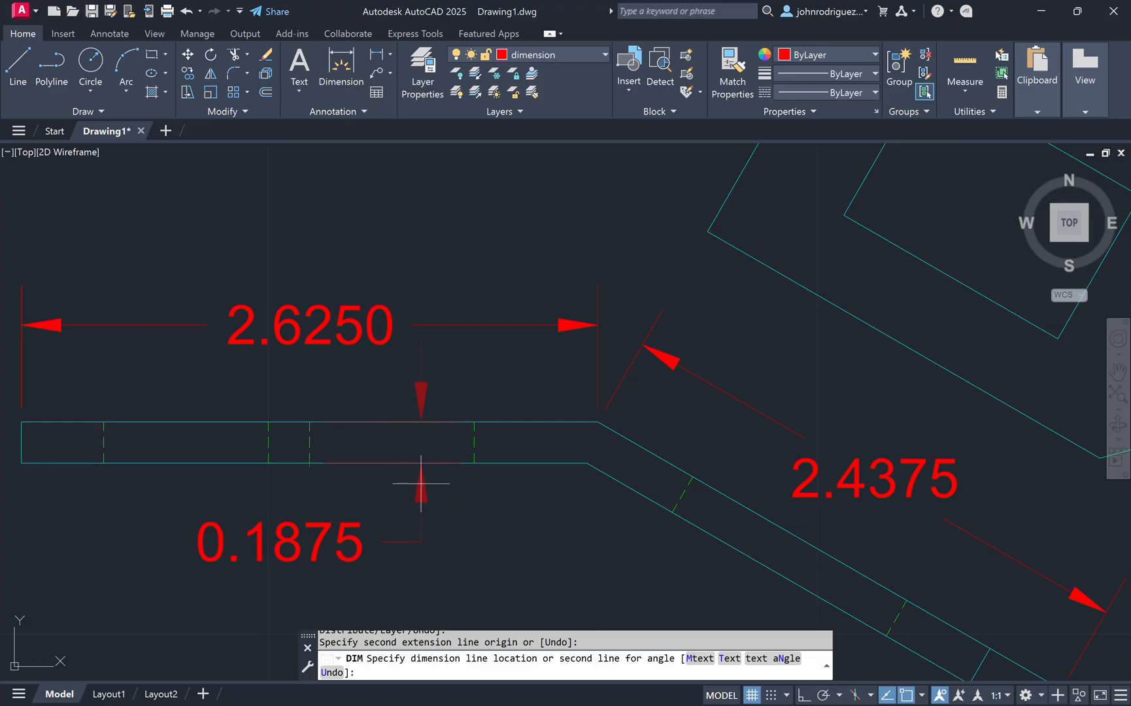
click(412, 497)
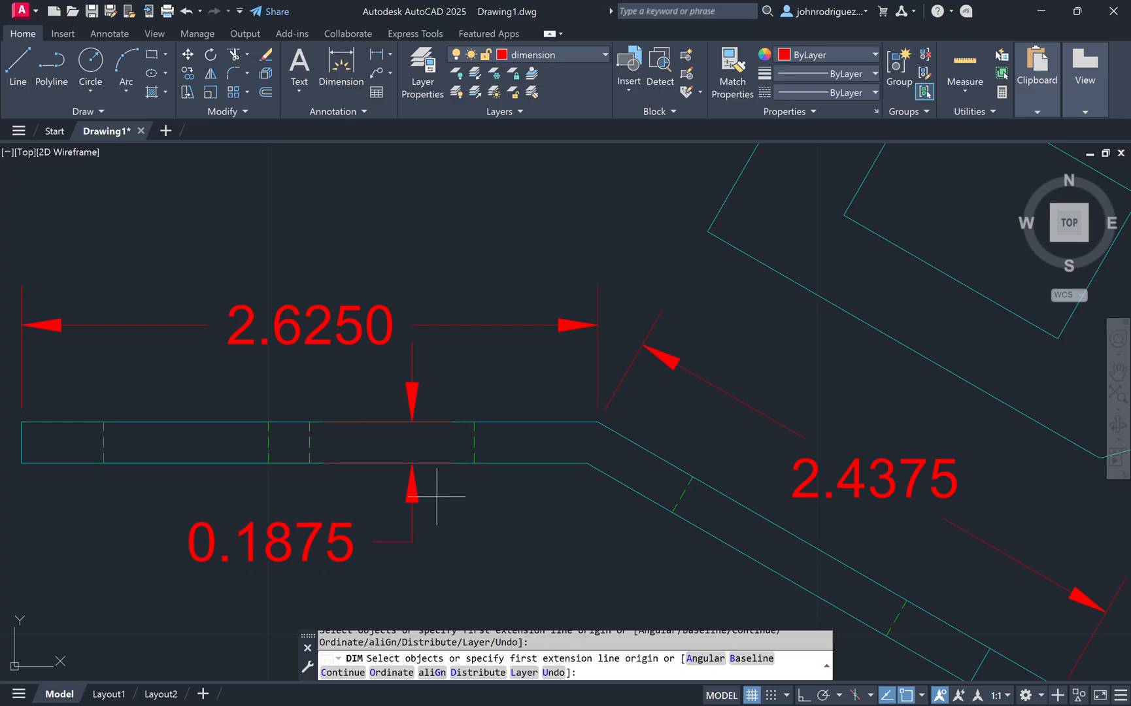
Step: Dimension the width of the tab view along its top edge
scroll(365, 483, down, 2)
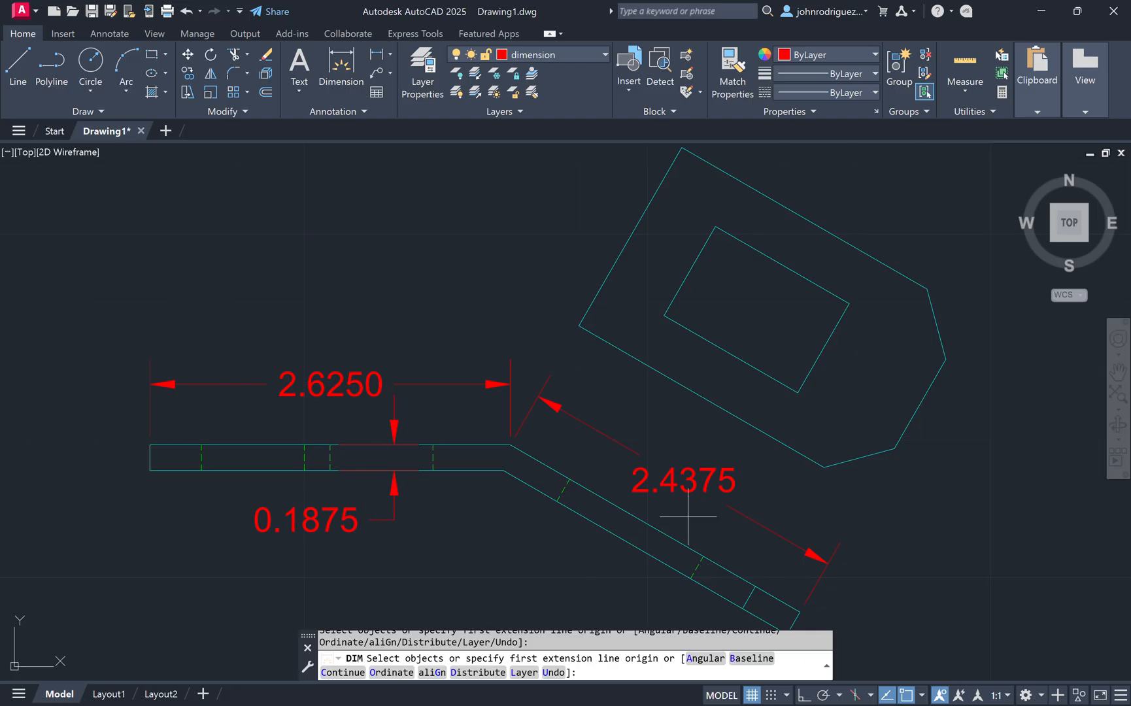
scroll(688, 517, down, 2)
scroll(727, 336, down, 2)
middle_drag(651, 404, 582, 334)
scroll(746, 370, up, 2)
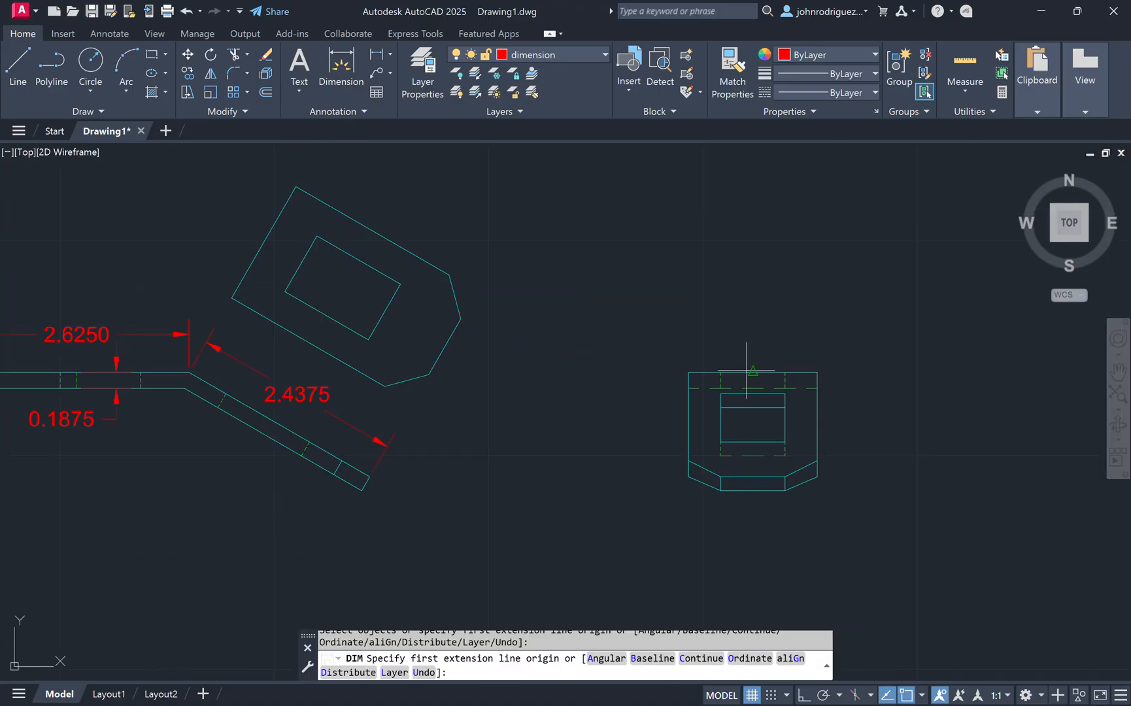
key(Return)
click(701, 373)
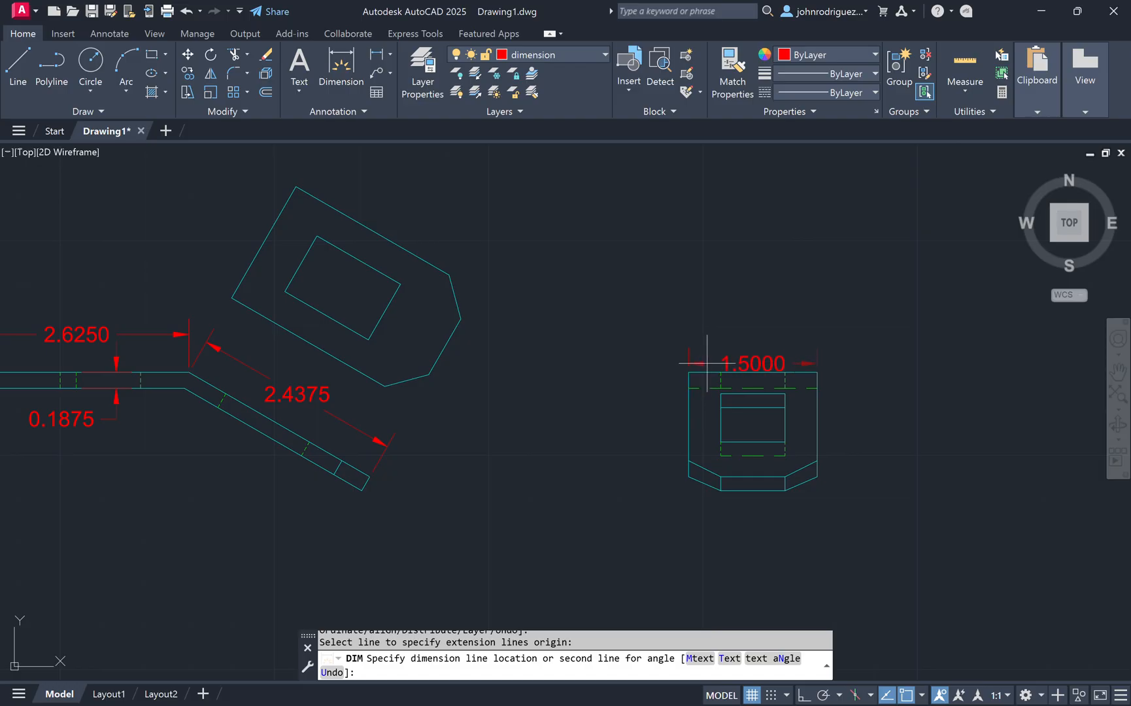
click(189, 334)
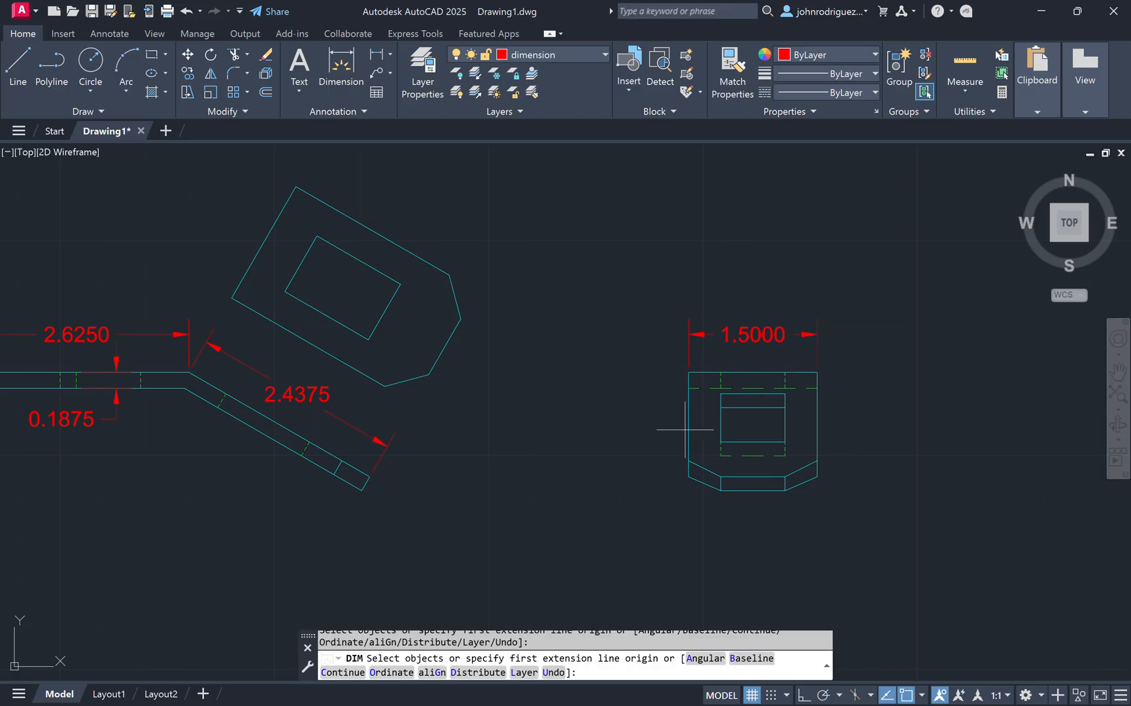
Step: Dimension the height of the tab view with a vertical dimension along its left side
click(689, 373)
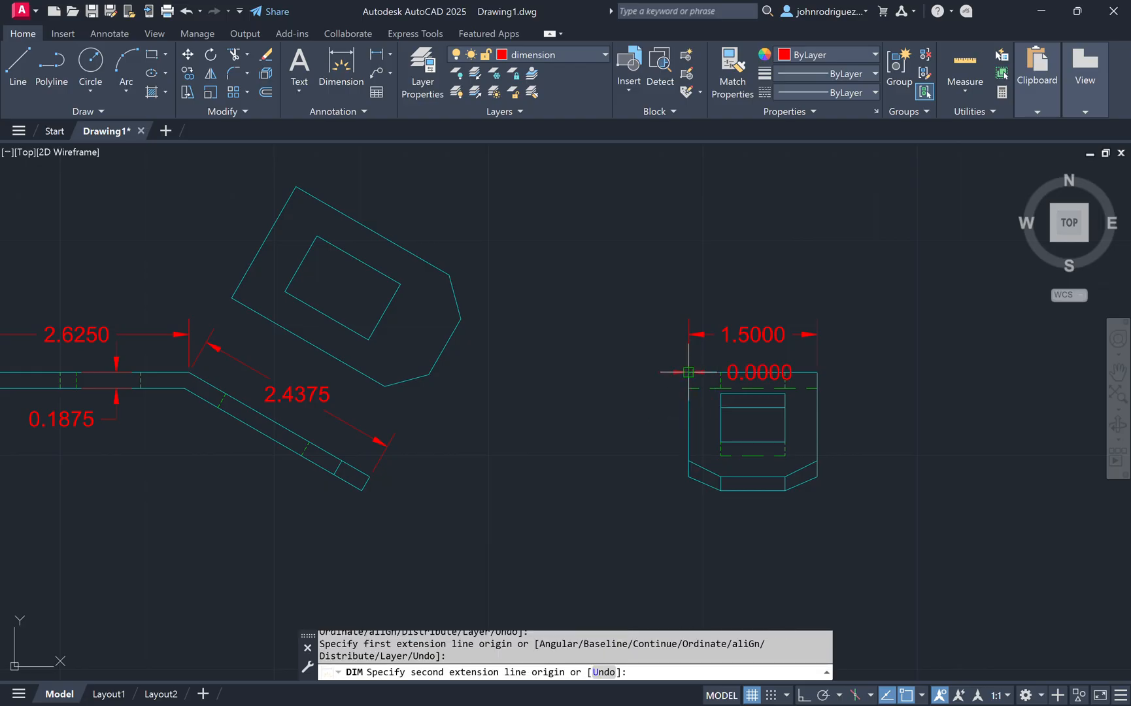
click(721, 491)
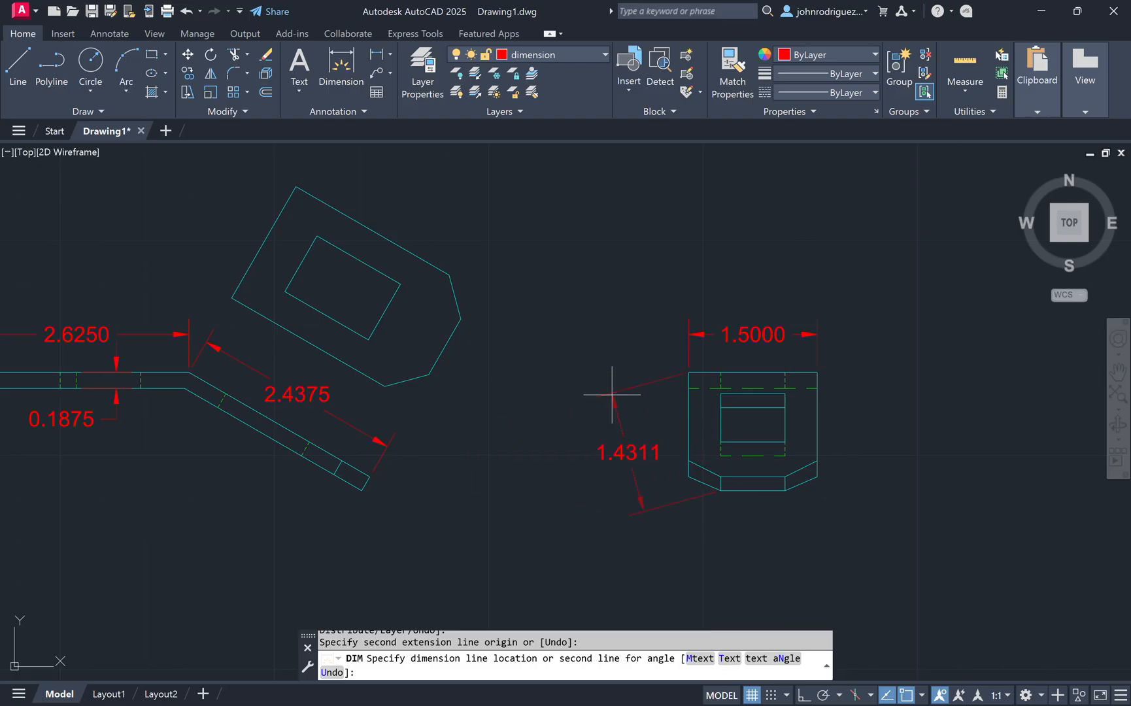
click(638, 374)
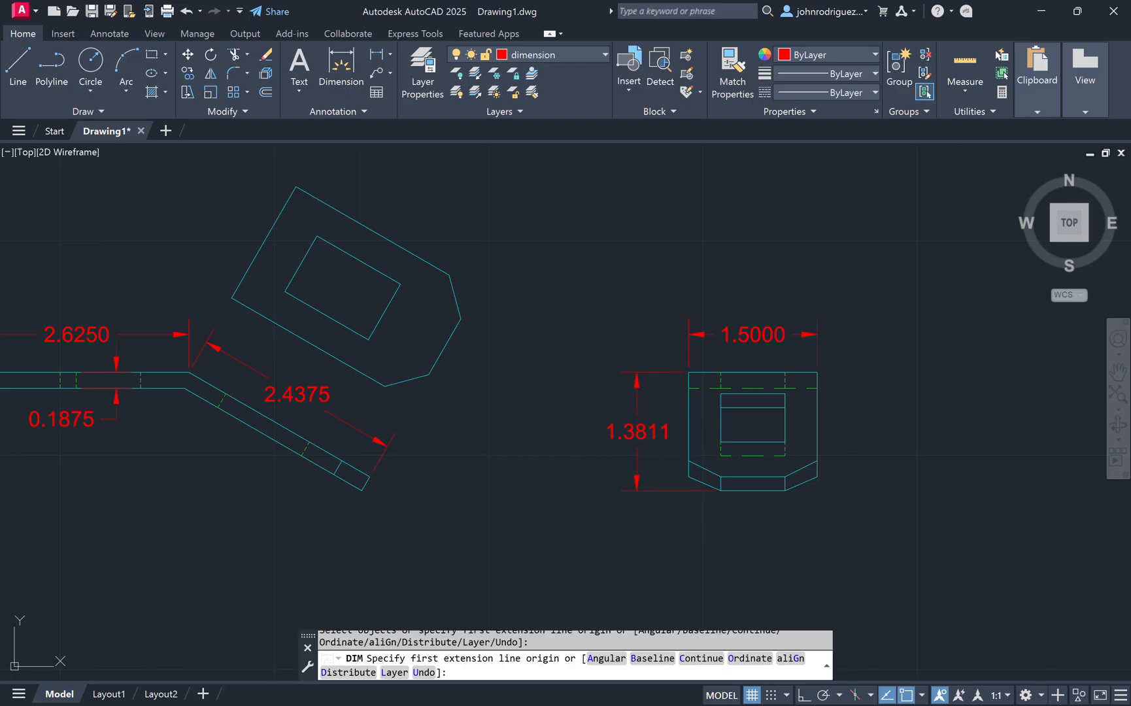
scroll(477, 471, down, 2)
middle_drag(476, 471, 654, 461)
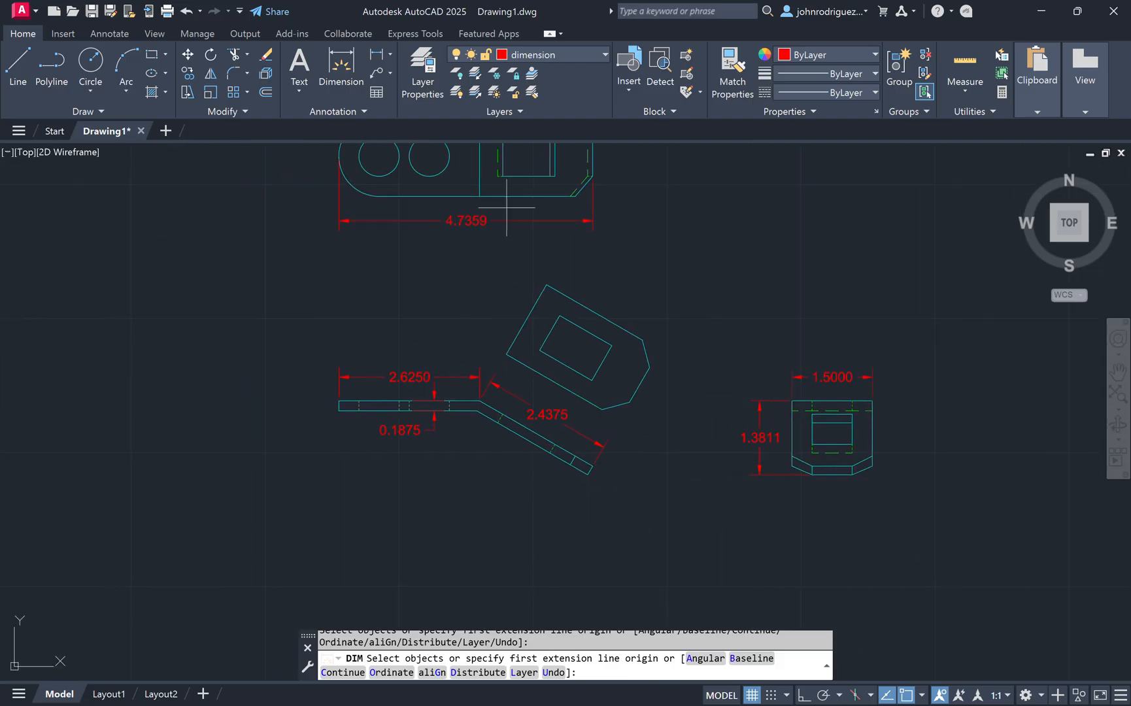
key(Return)
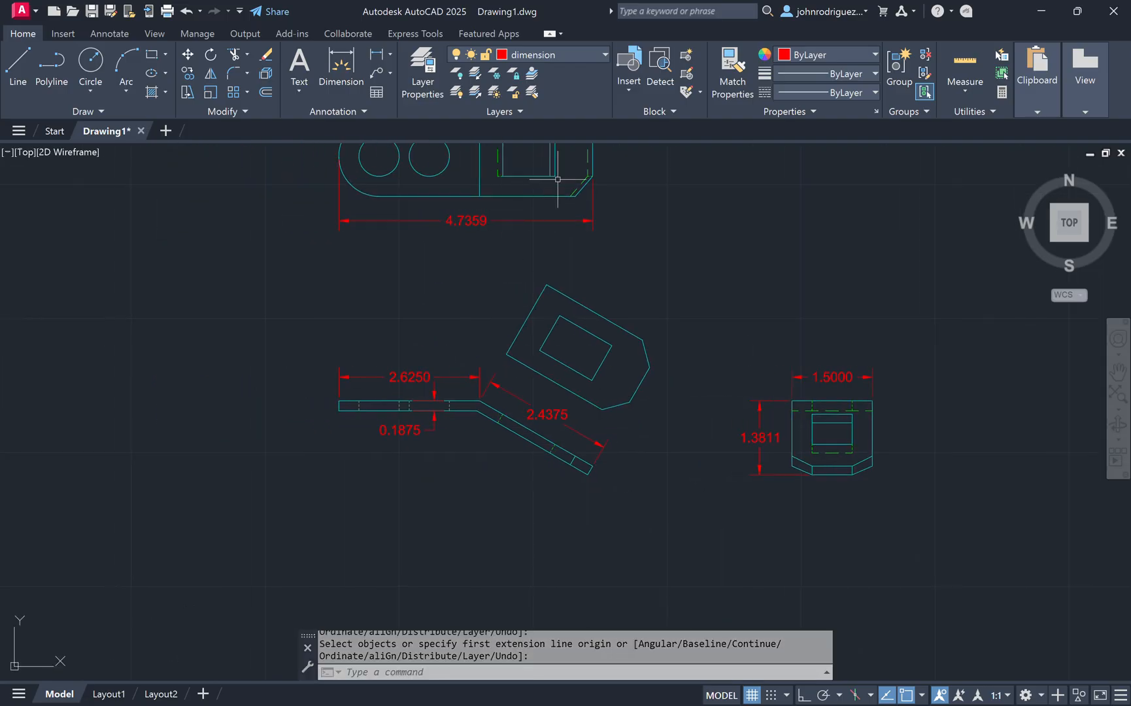
Step: On the text layer, write an underlined multiline label TOP VIEW, 0.1875 high, below the top view
click(556, 57)
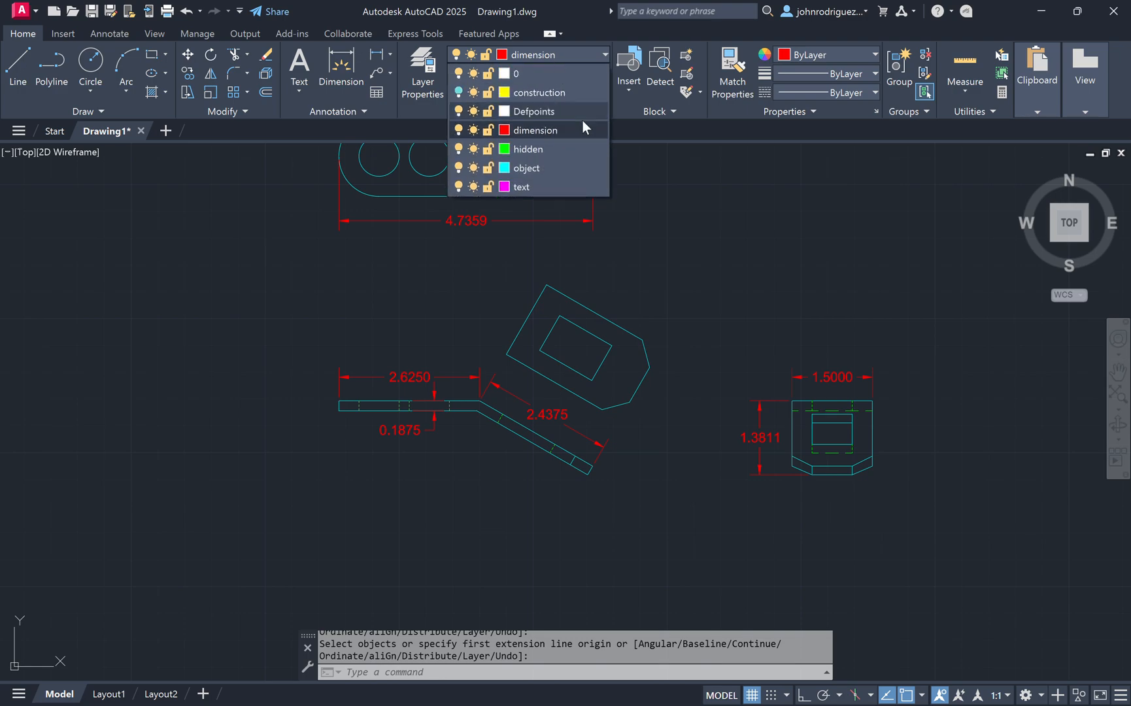
click(538, 184)
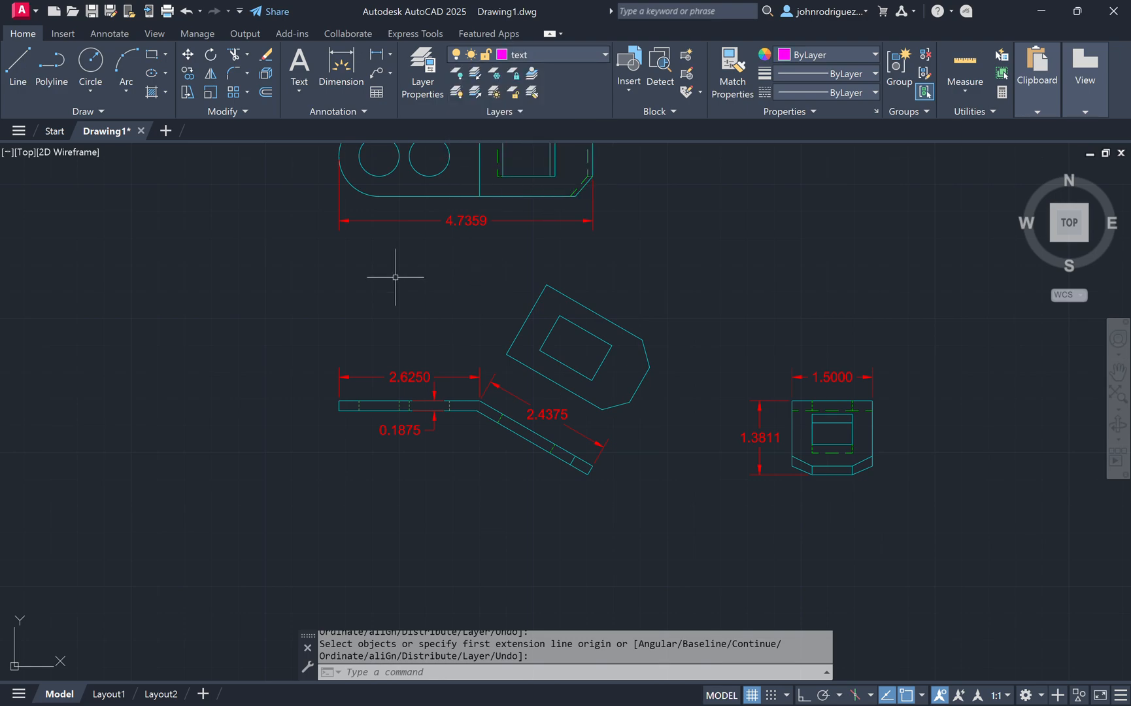
text(mt)
key(Return)
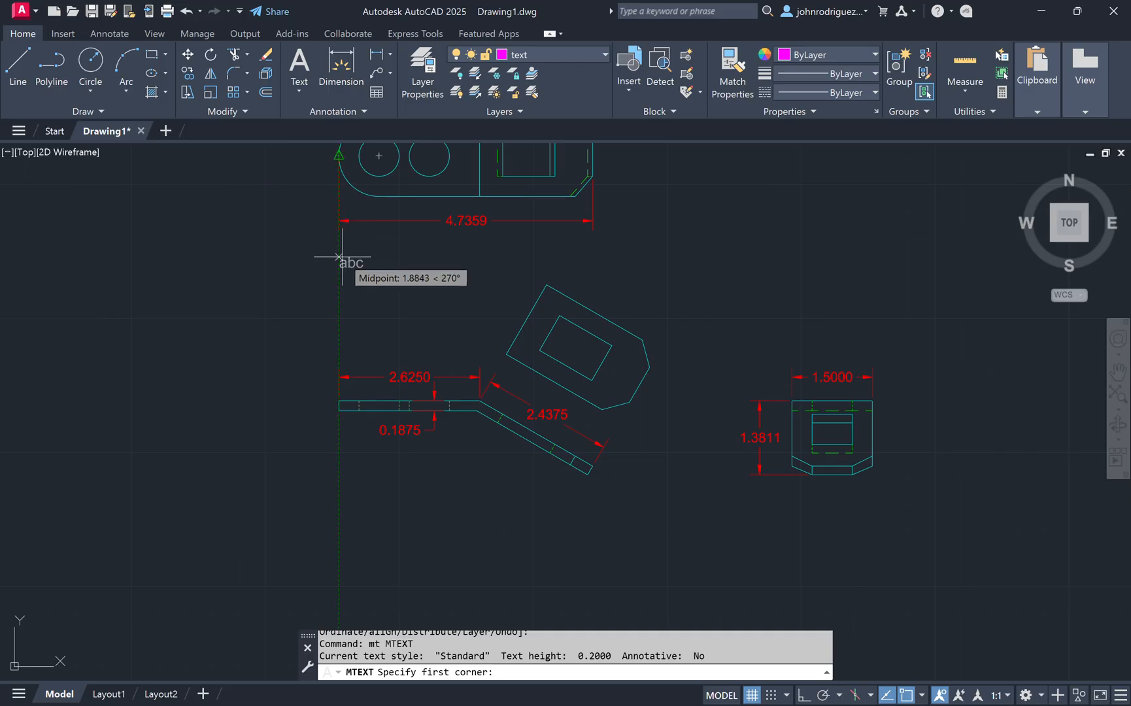
click(338, 255)
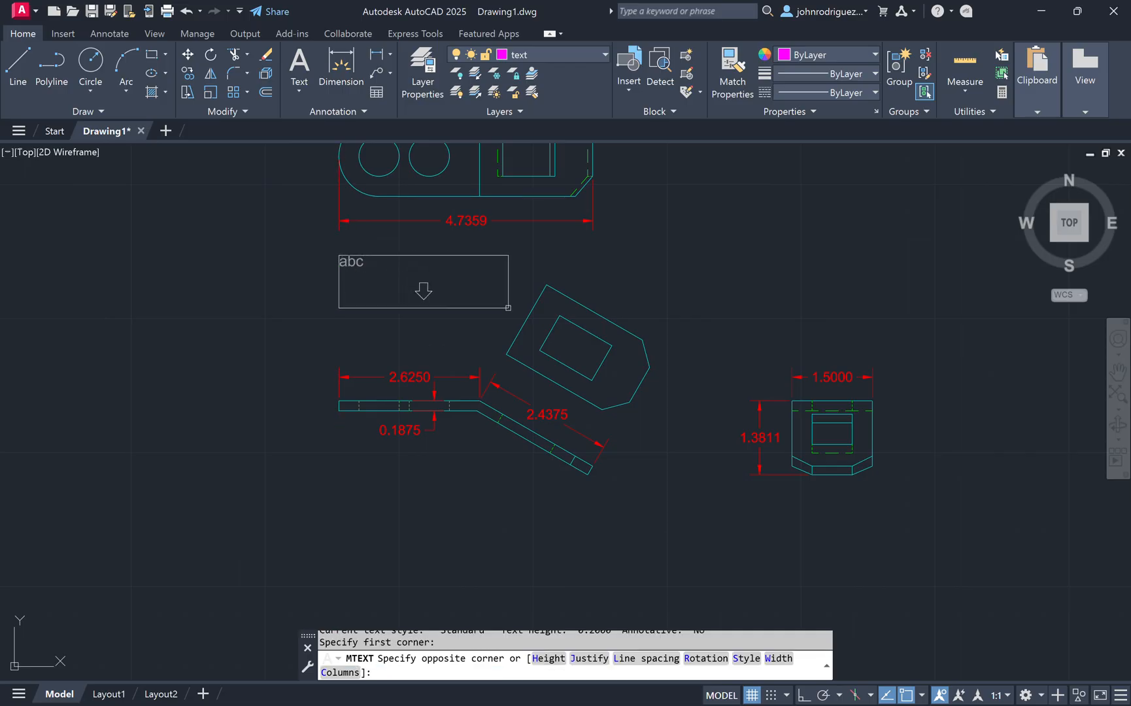
click(509, 307)
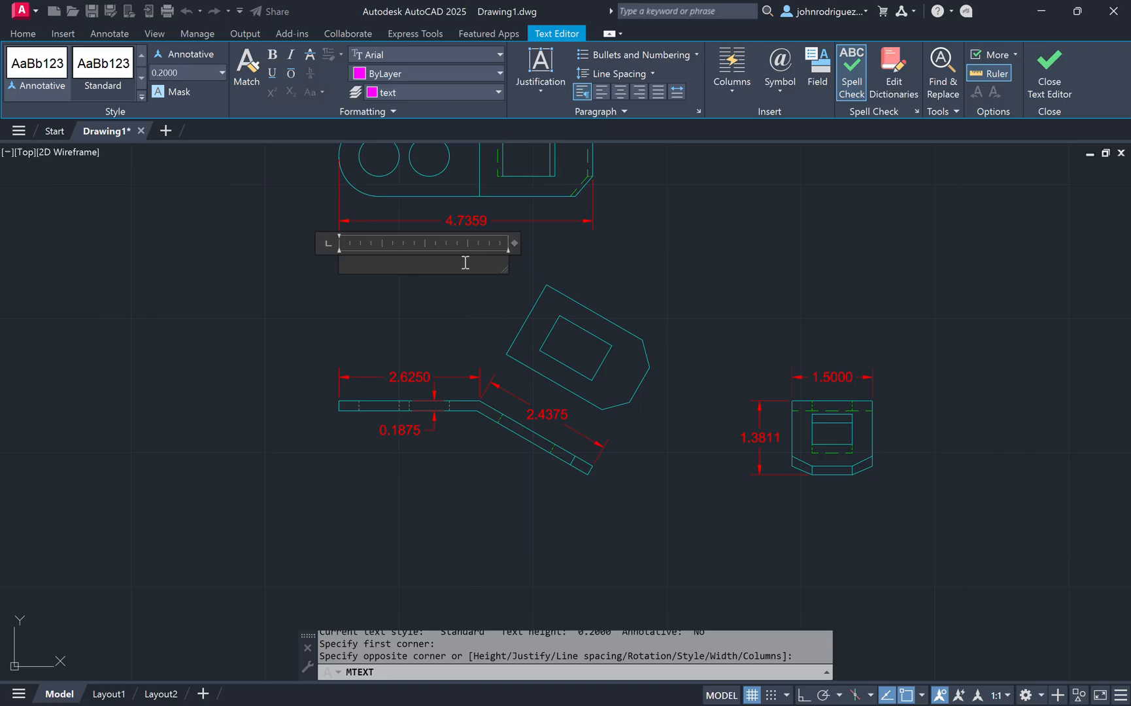
key(Caps_Lock)
text(TOP VIEW)
click(272, 73)
click(169, 73)
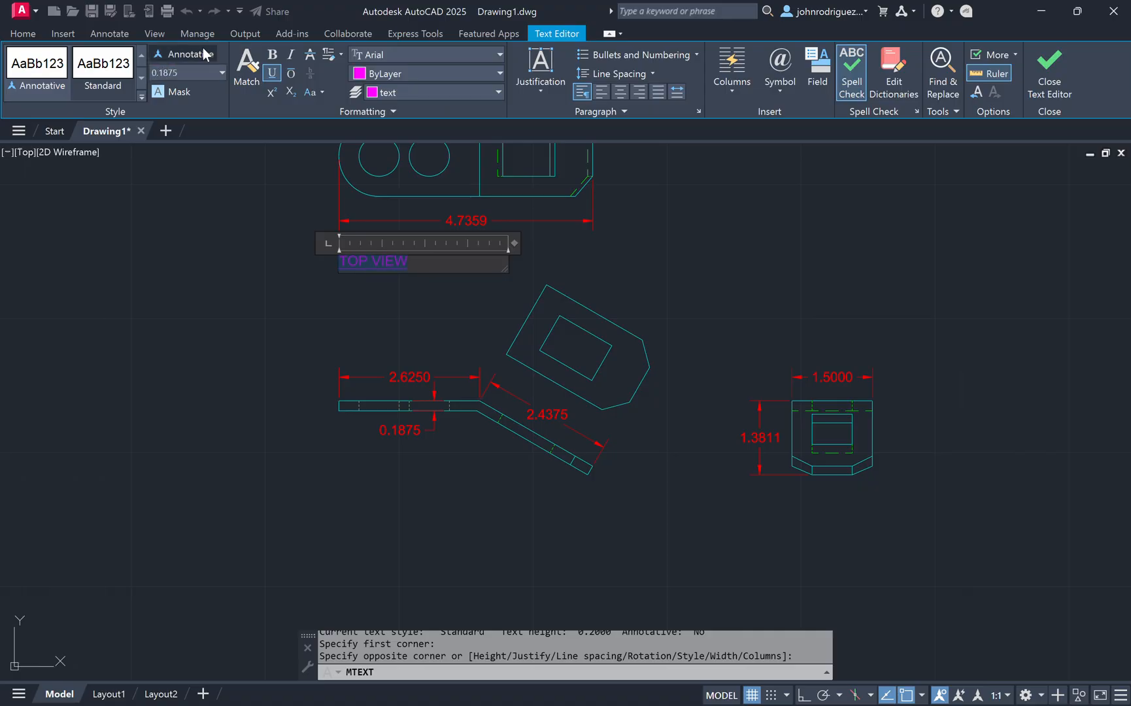
click(1060, 67)
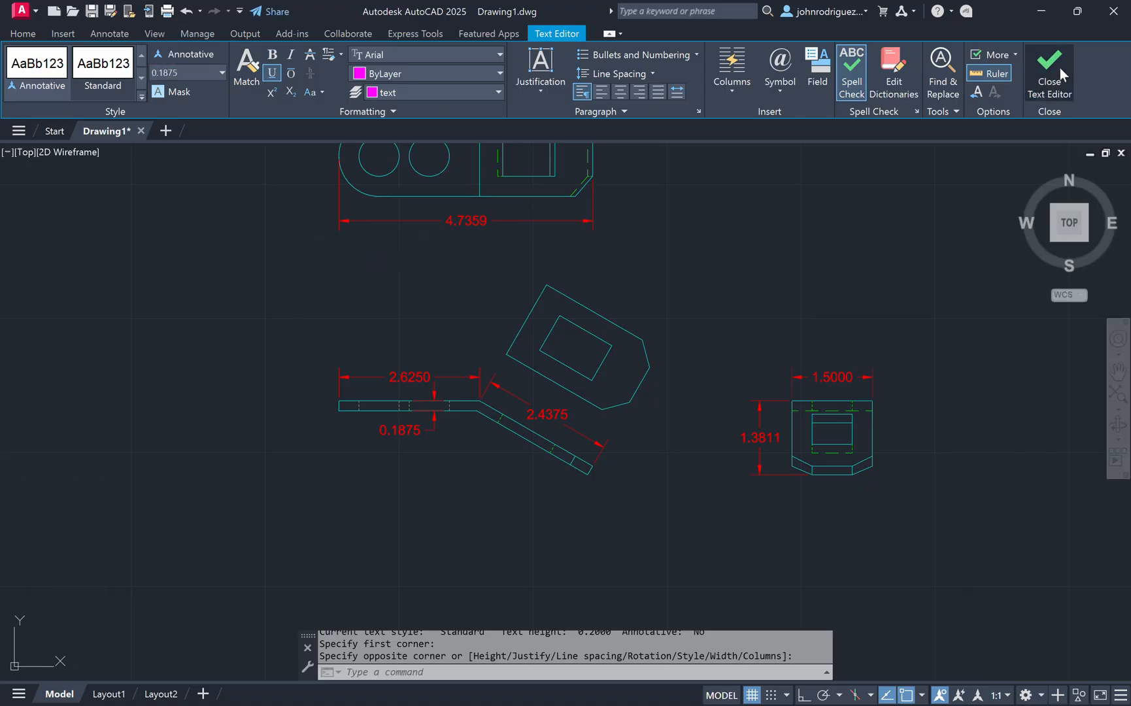
Step: Copy the TOP VIEW label below the profile view and below the tab view
click(434, 265)
click(380, 255)
text(co)
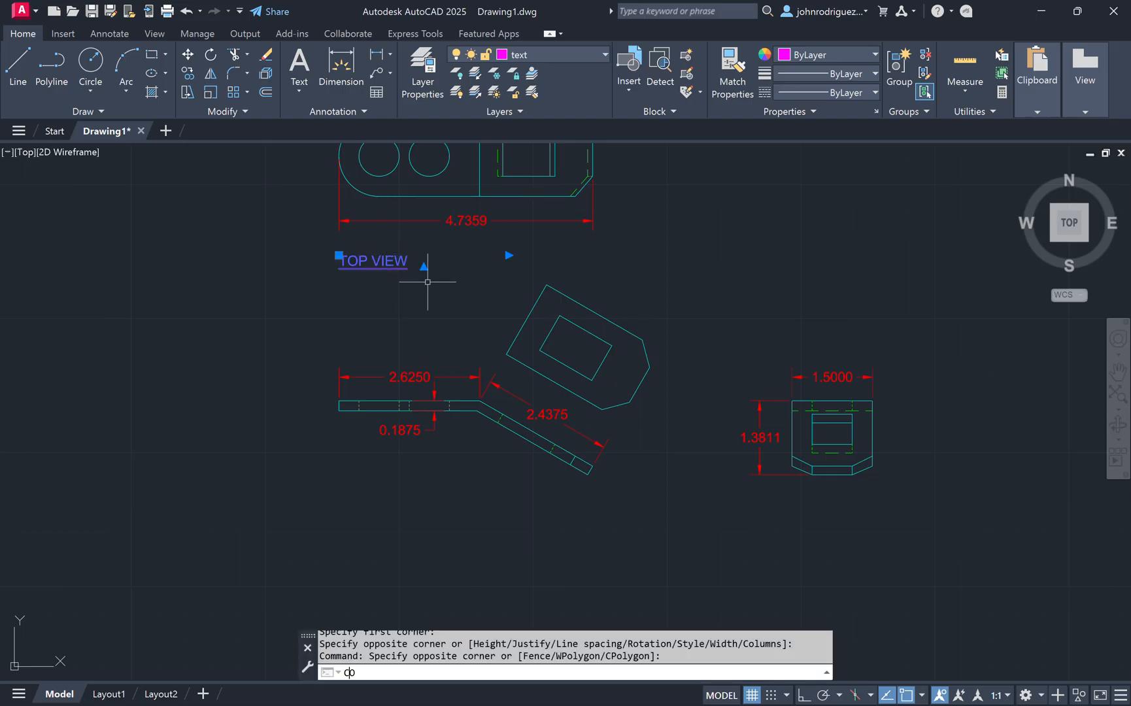
key(Return)
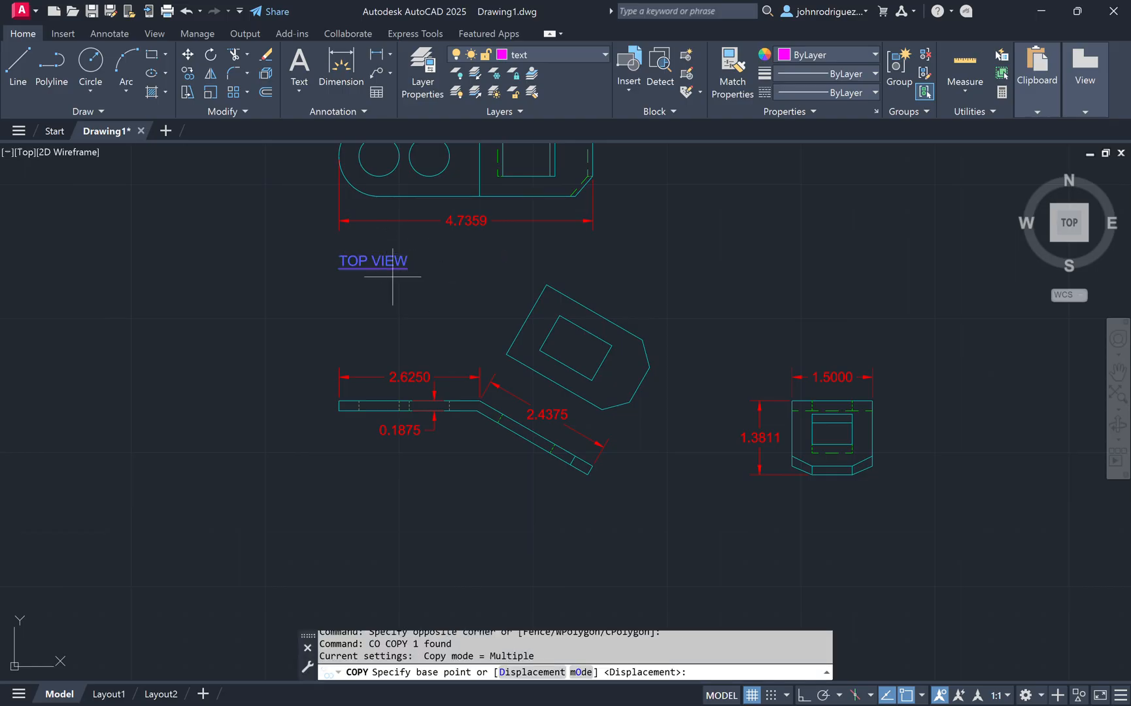
click(338, 194)
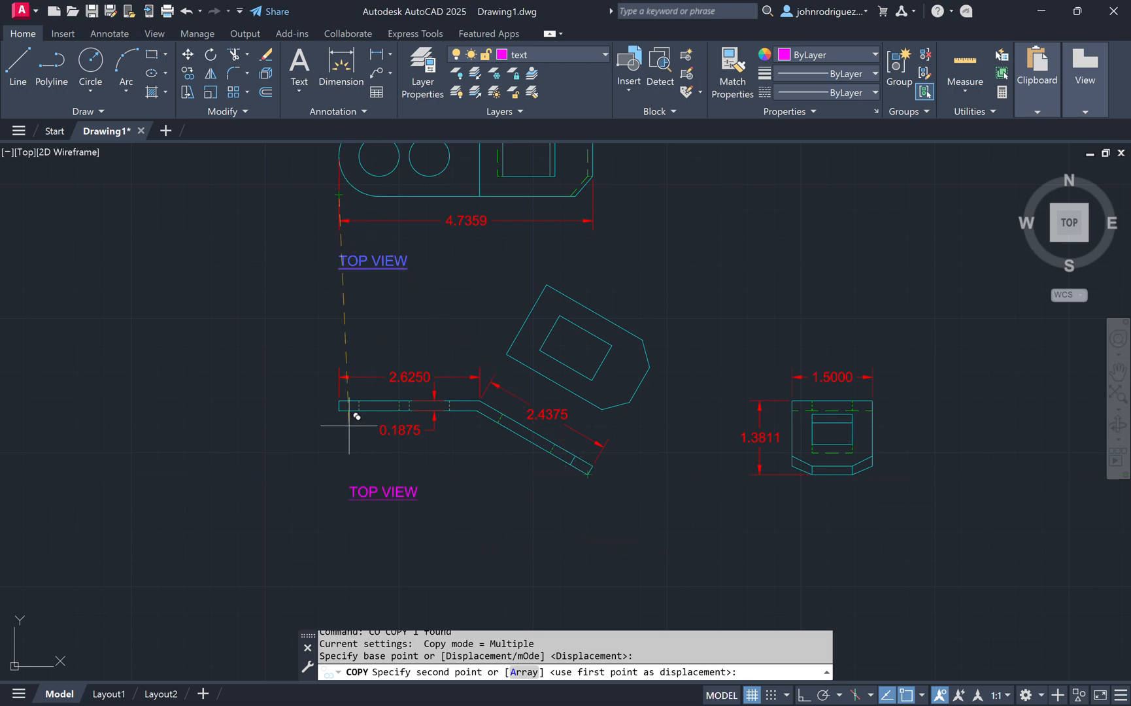
click(339, 474)
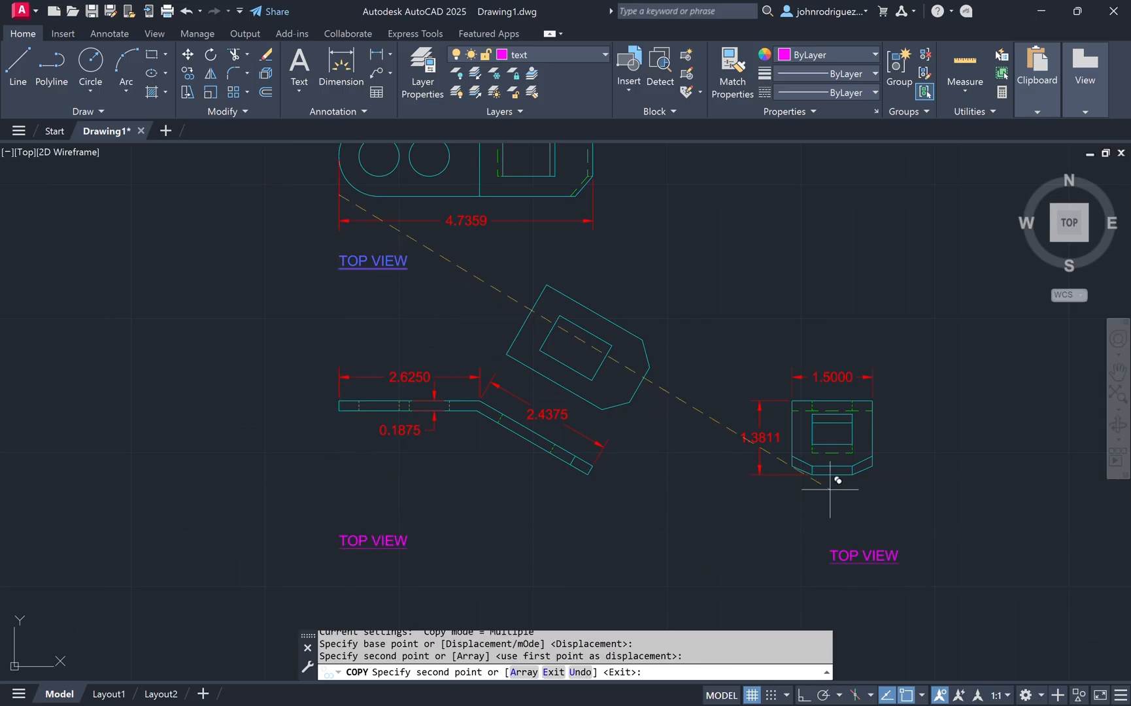
click(793, 475)
key(Escape)
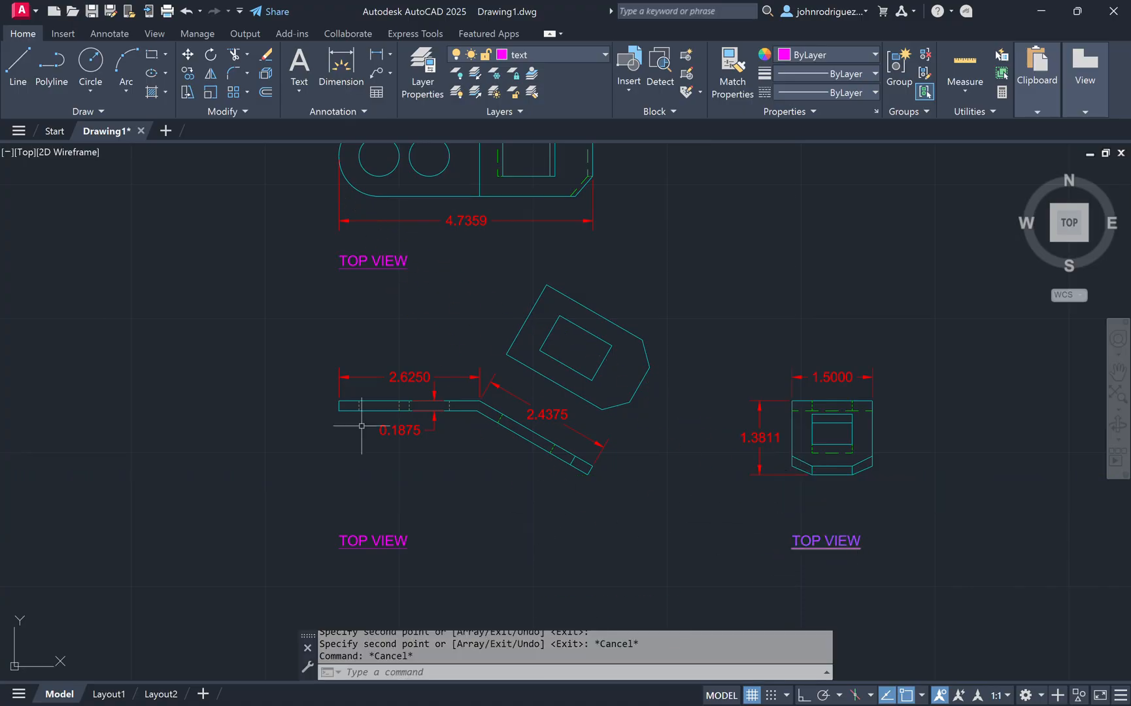
key(Escape)
Step: Edit the label copied below the profile view to read FRONT VIEW
click(377, 540)
double_click(357, 541)
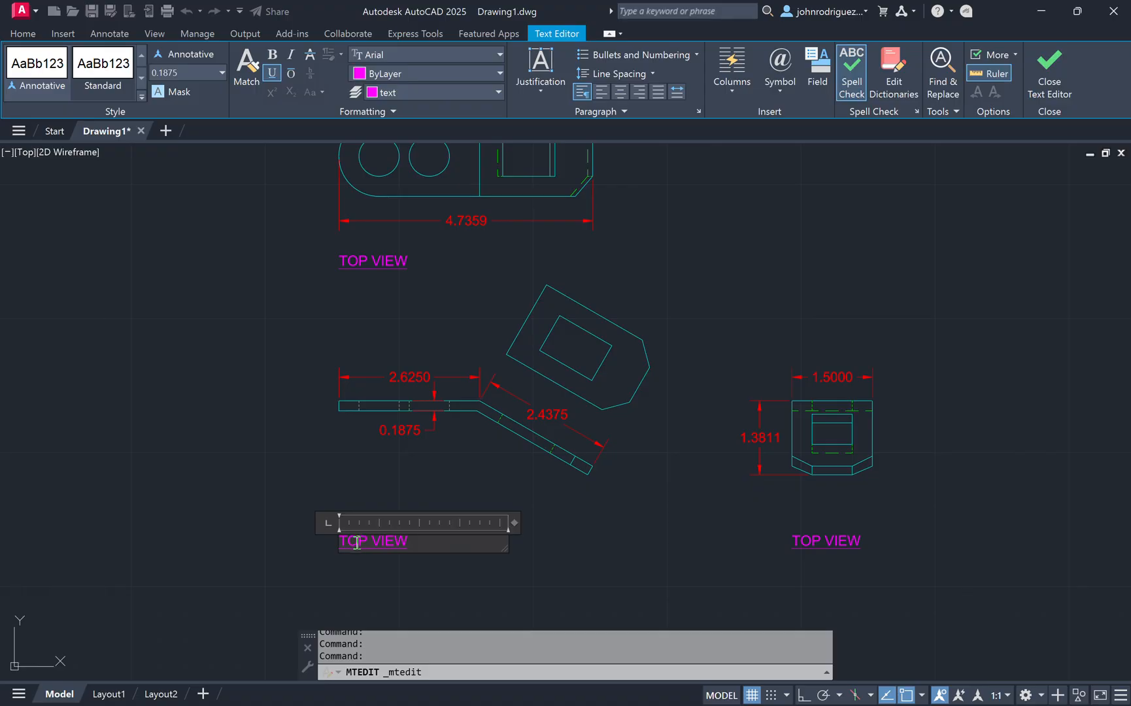
text(V)
text(RONT)
click(673, 517)
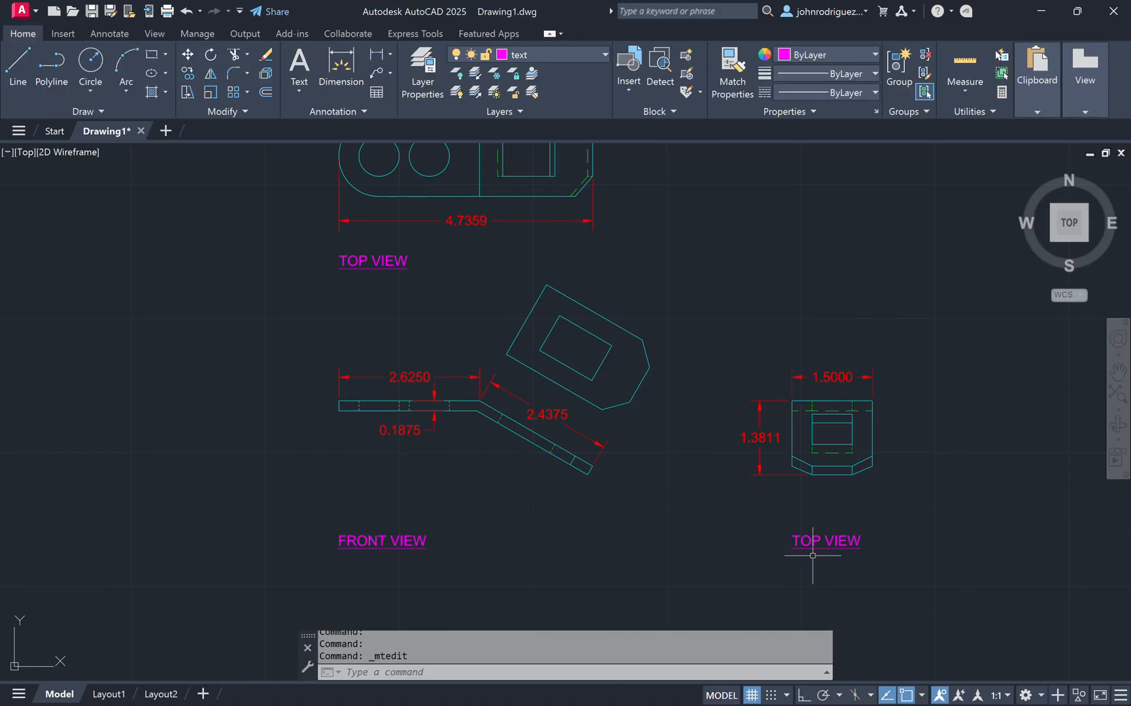
Step: Edit the label copied below the tab view to read RIGHT VIEW
double_click(811, 541)
double_click(811, 540)
text(R)
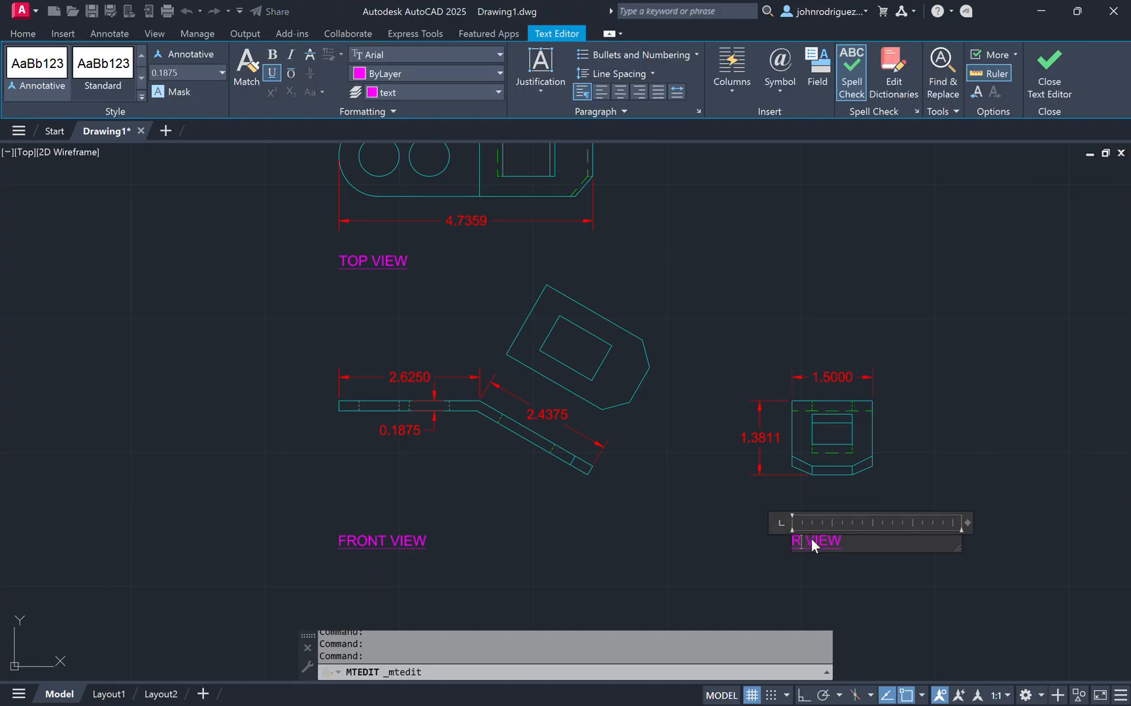
text(IGHT)
click(907, 289)
Step: Copy the RIGHT VIEW label to beside the auxiliary view's upper-right corner
click(871, 517)
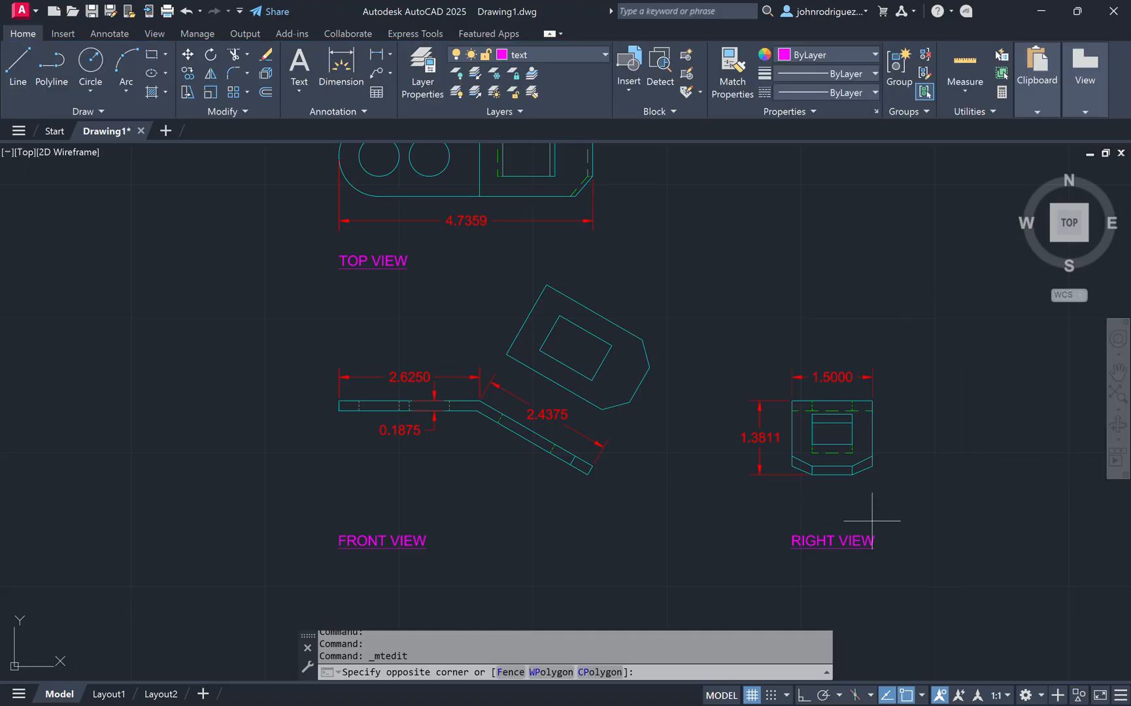
click(857, 581)
text(co)
key(Return)
click(791, 545)
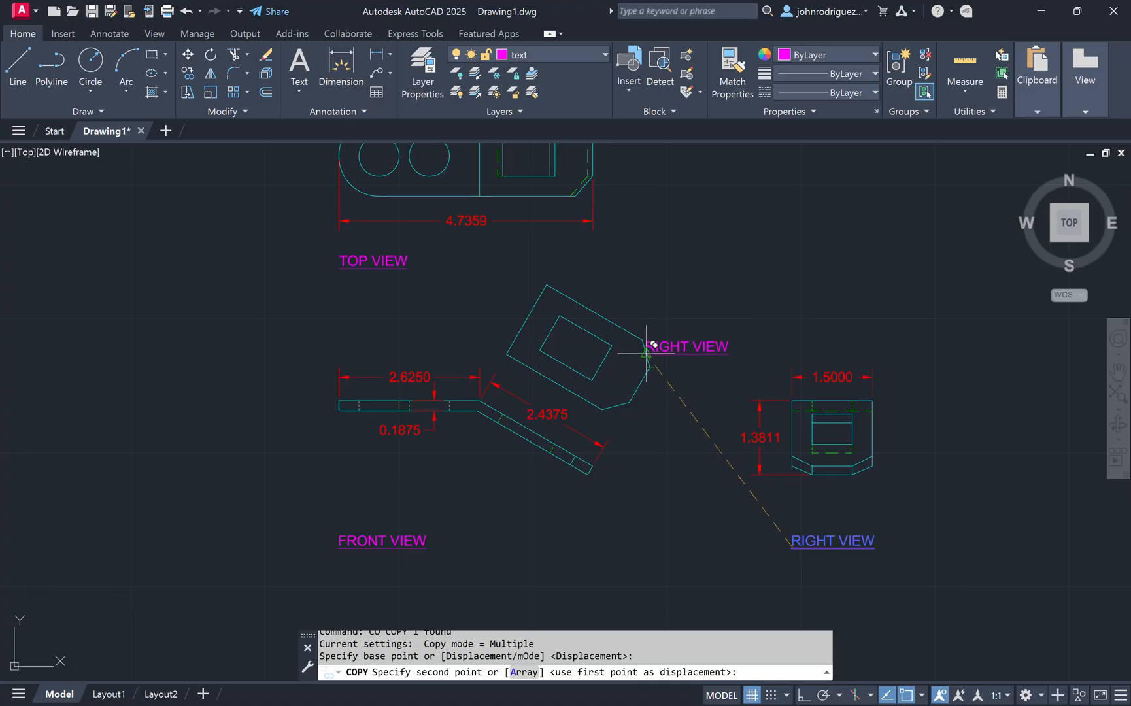
click(659, 323)
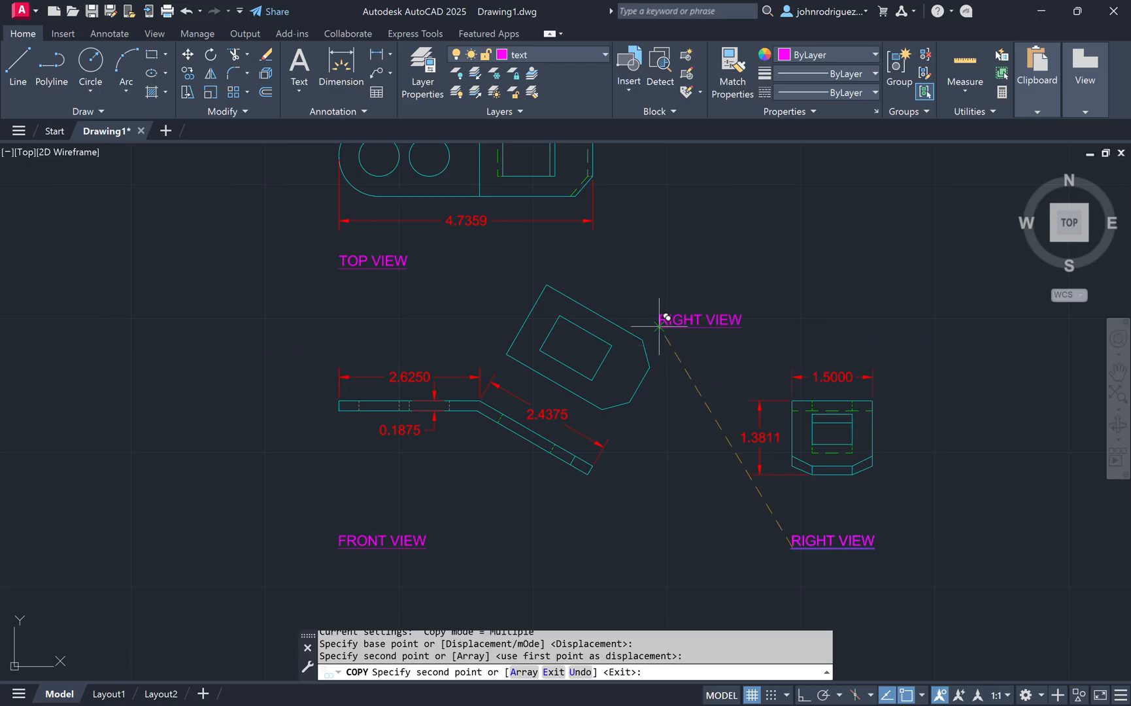
key(Escape)
Step: Edit the label beside the auxiliary view to read FRONT VIEW AUXILIARY
double_click(690, 320)
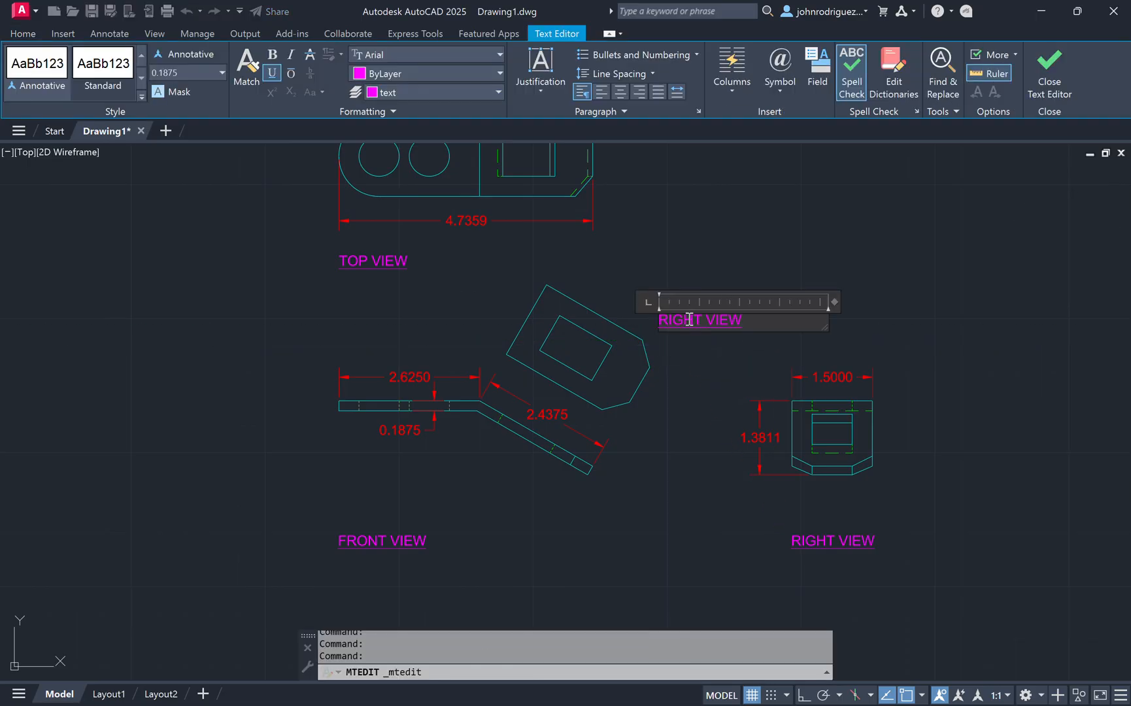
text(FRONT VIEW AUXILIARY)
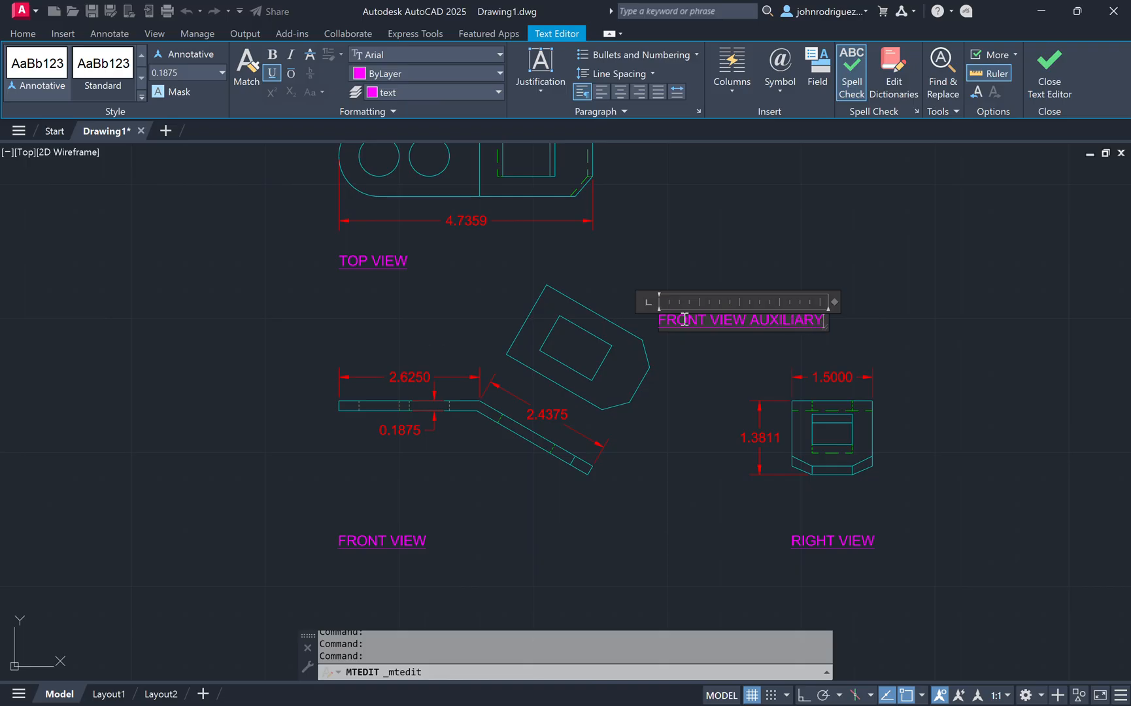
click(901, 240)
middle_drag(901, 240, 829, 284)
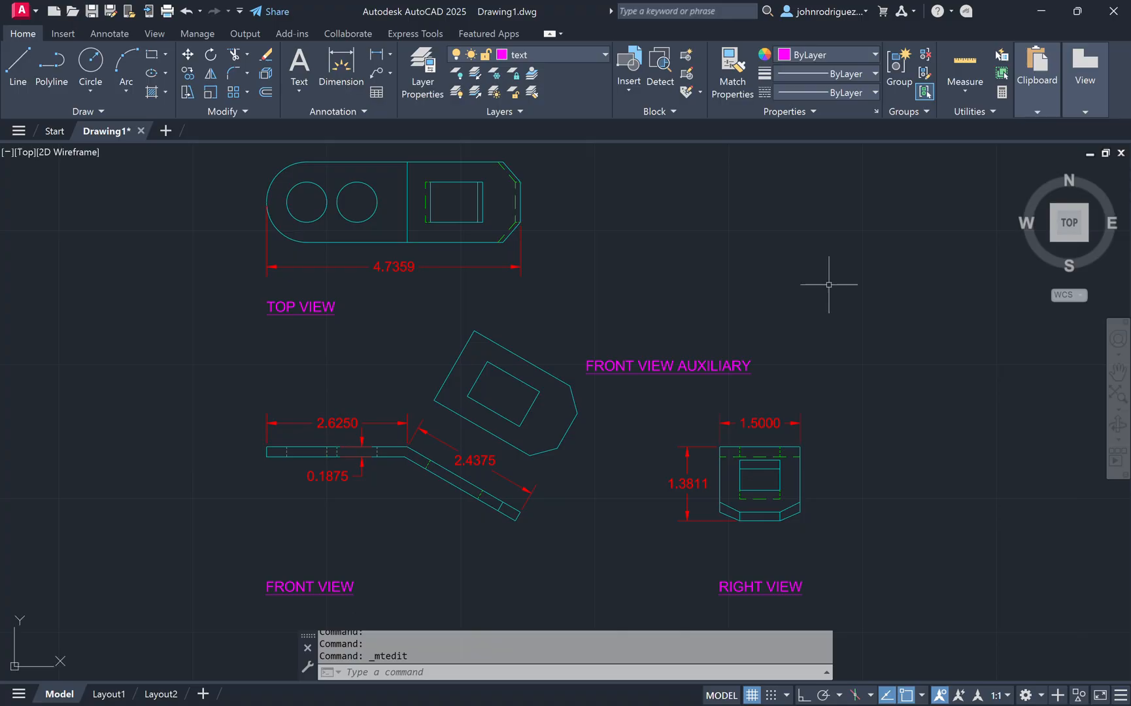